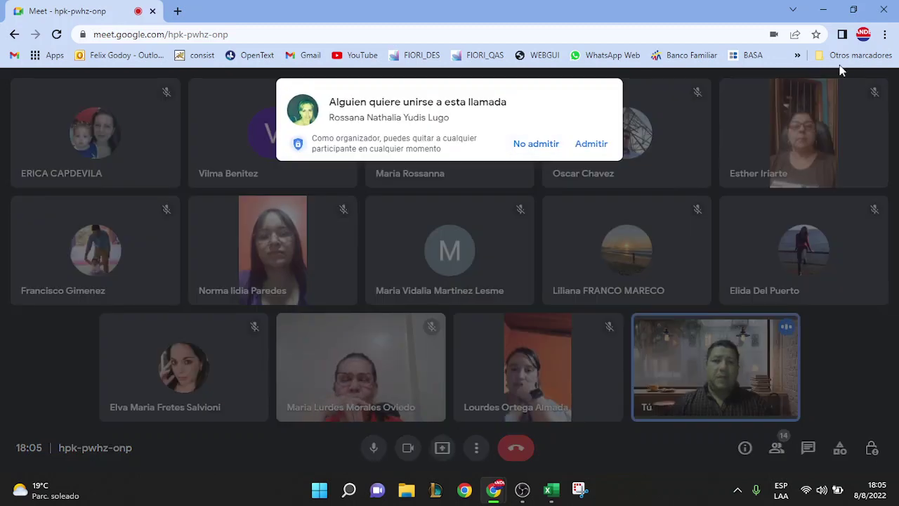
Admit the person waiting at the door into the Meet call with Admitir
click(590, 144)
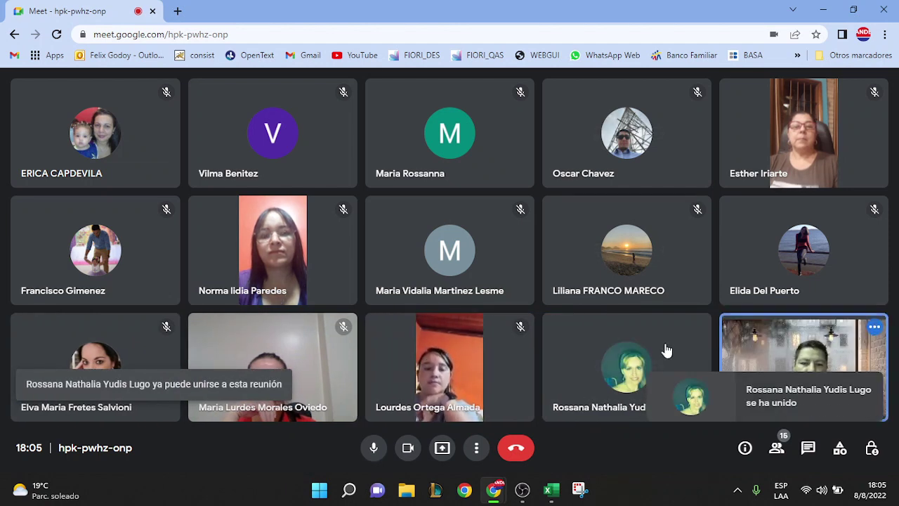
mouse_move(603, 371)
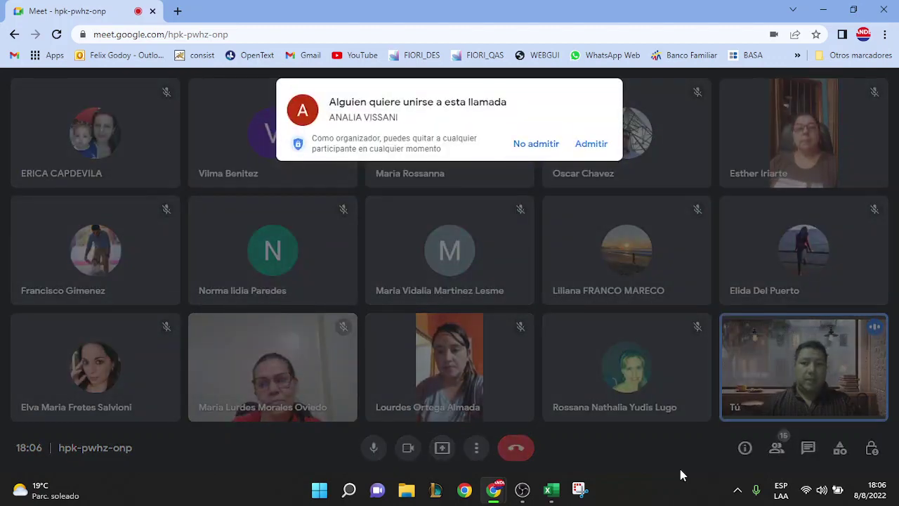
Admit the next two people asking to join the Meet call
click(592, 144)
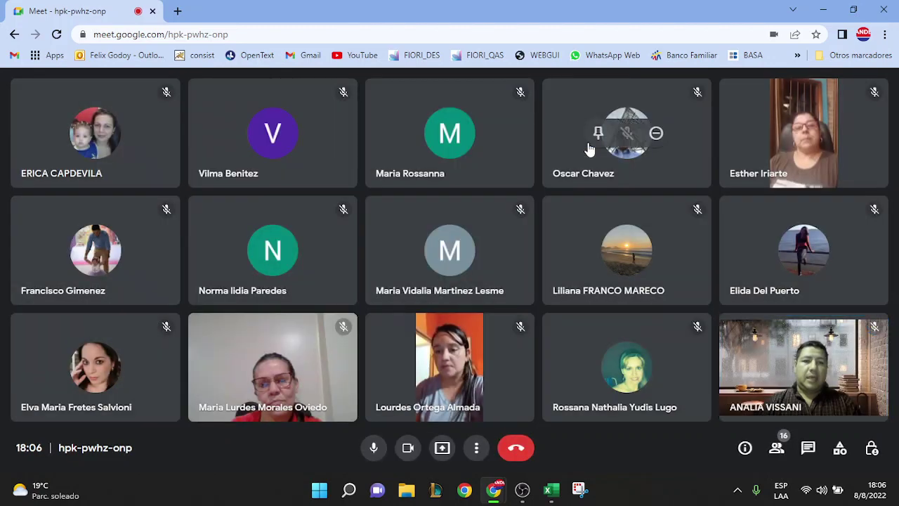
mouse_move(570, 381)
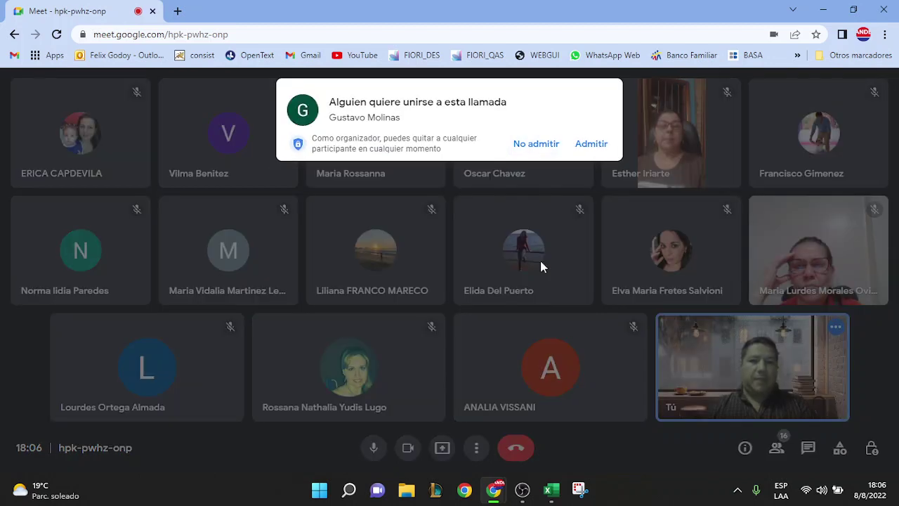
click(590, 144)
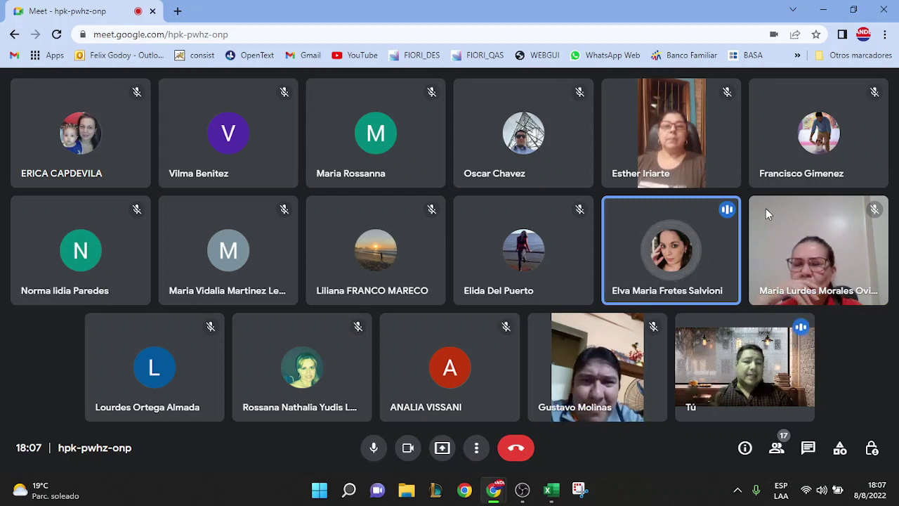
Mute the speaking participant for everyone, confirming with Silenciar
click(670, 254)
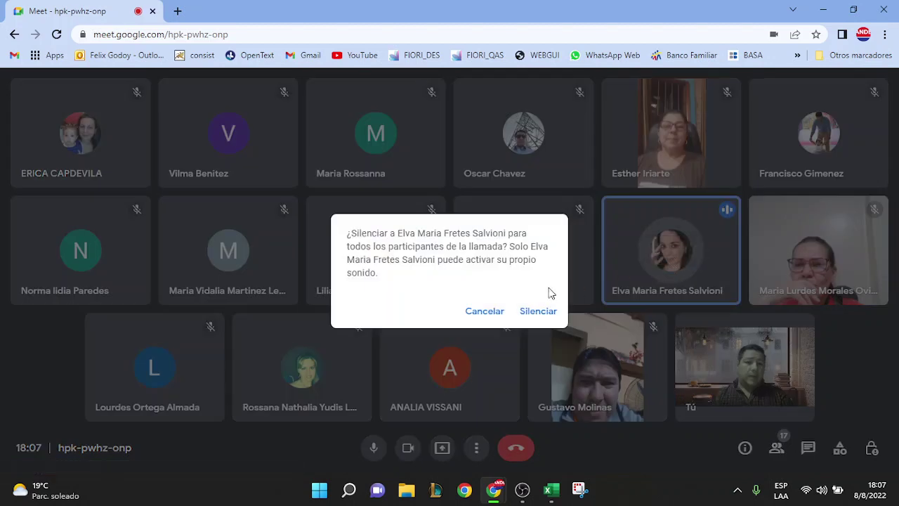
click(542, 312)
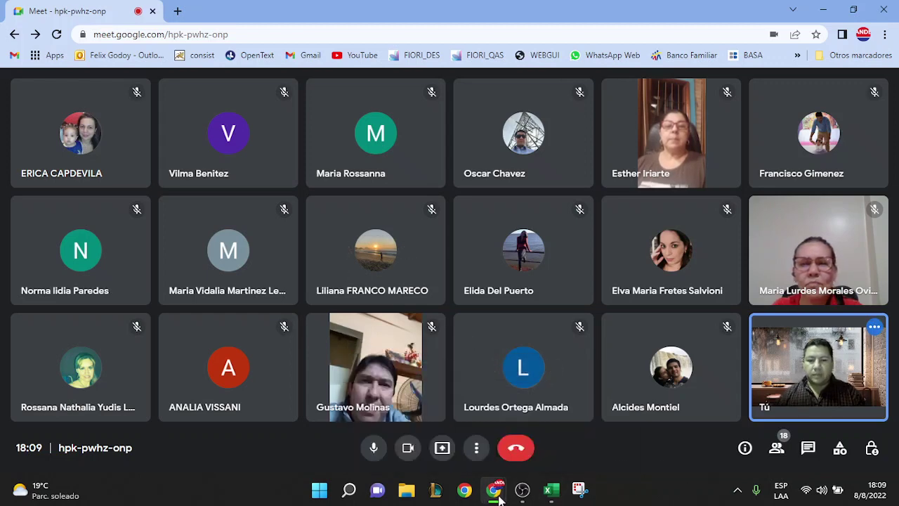
Open a new Chrome window with the personal profile and go to Gmail
mouse_move(500, 495)
click(464, 489)
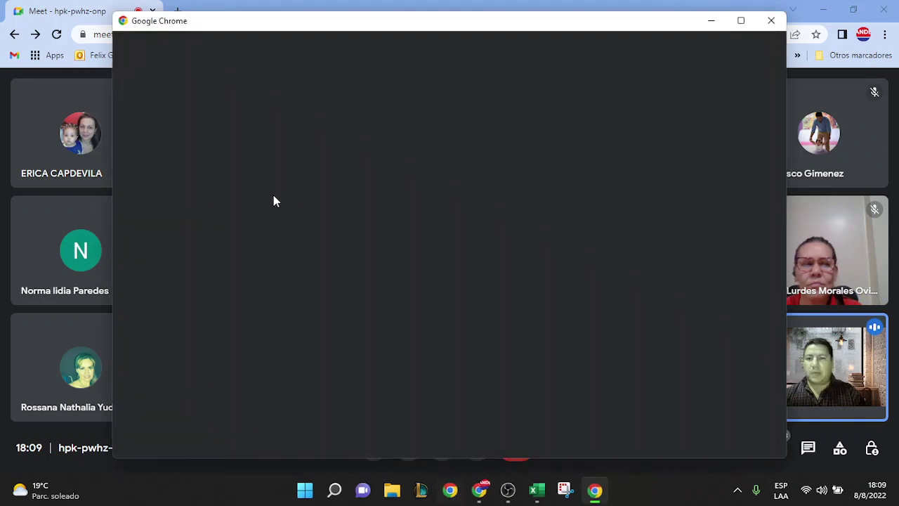
click(294, 344)
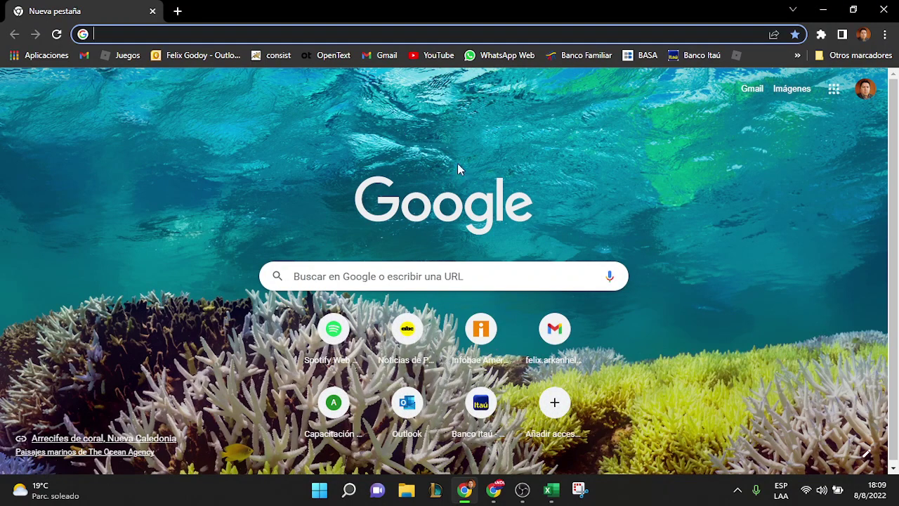
click(85, 55)
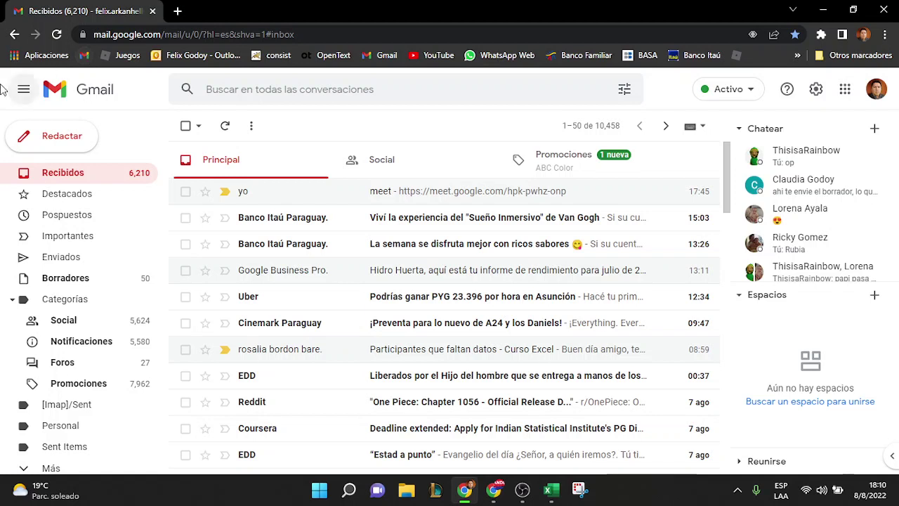
Refresh Recibidos, open the new Class email, and return to the Meet window
click(103, 180)
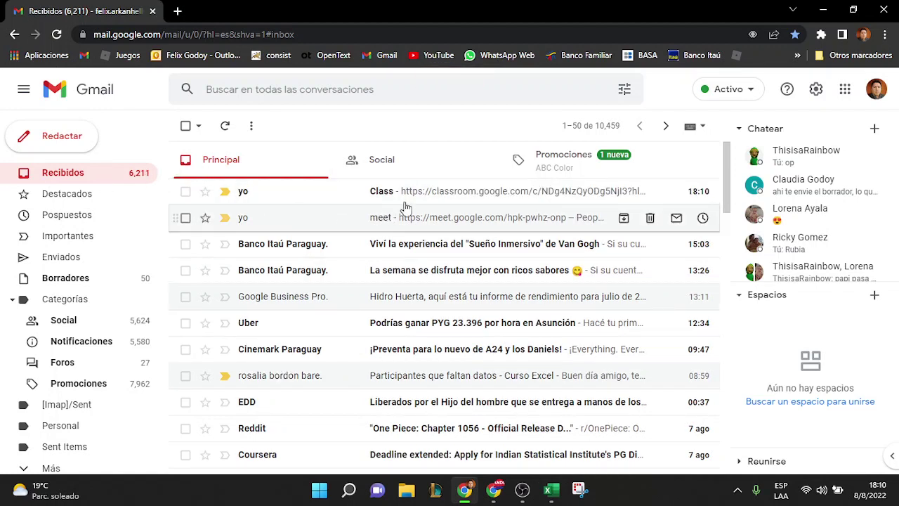
click(415, 200)
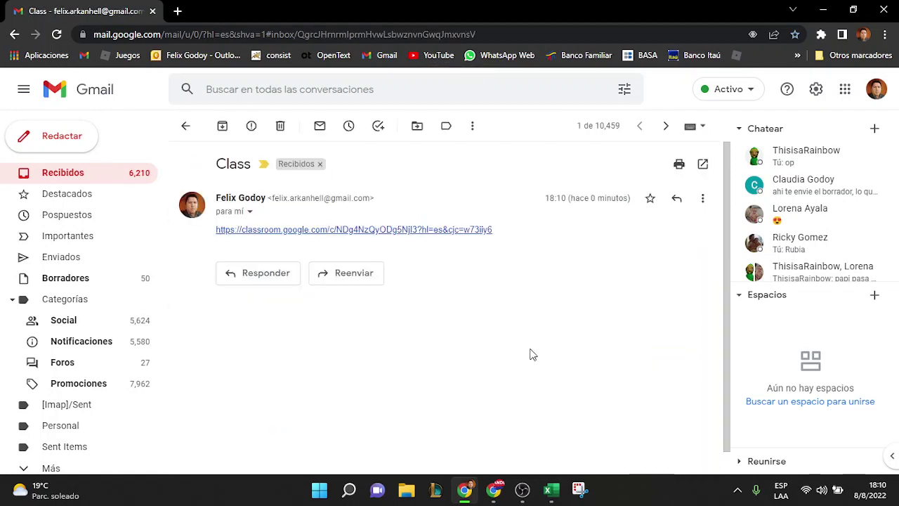
mouse_move(496, 492)
click(458, 441)
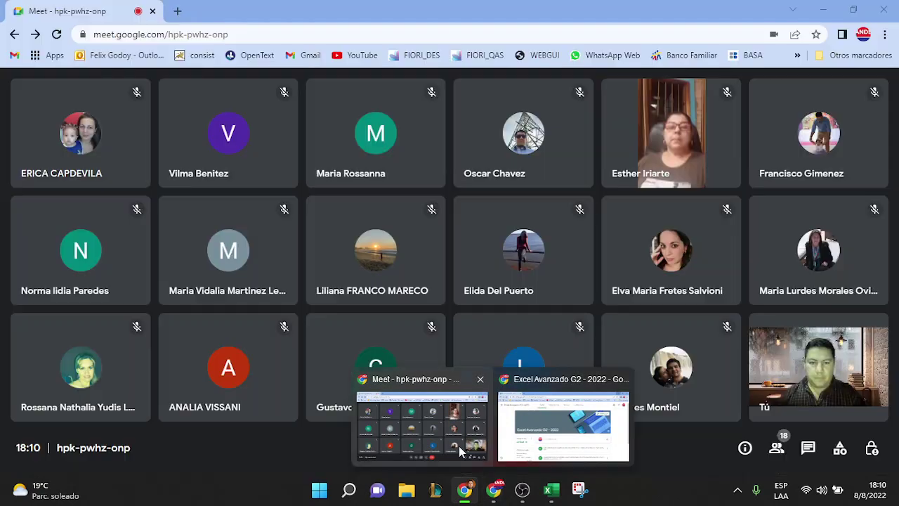
Close the Excel Avanzado window, present Toda tu pantalla in Meet, and bring back the Class email
click(521, 455)
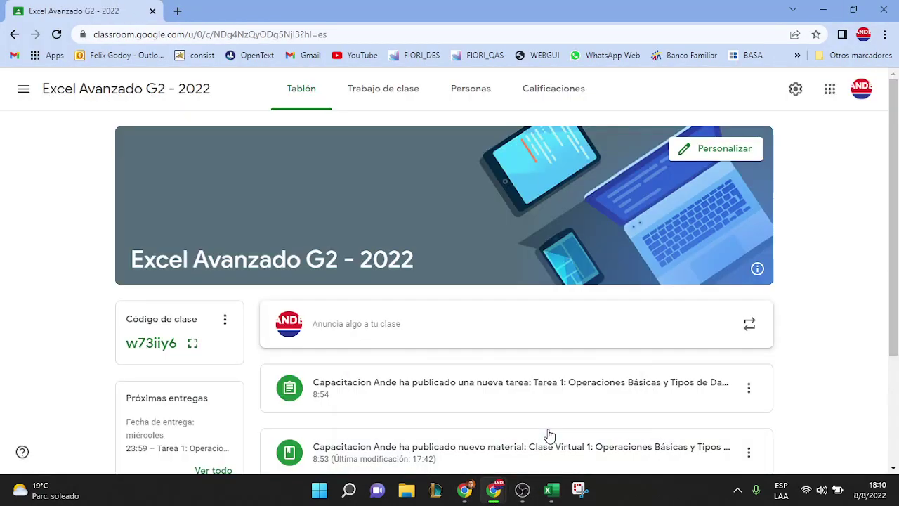
click(884, 10)
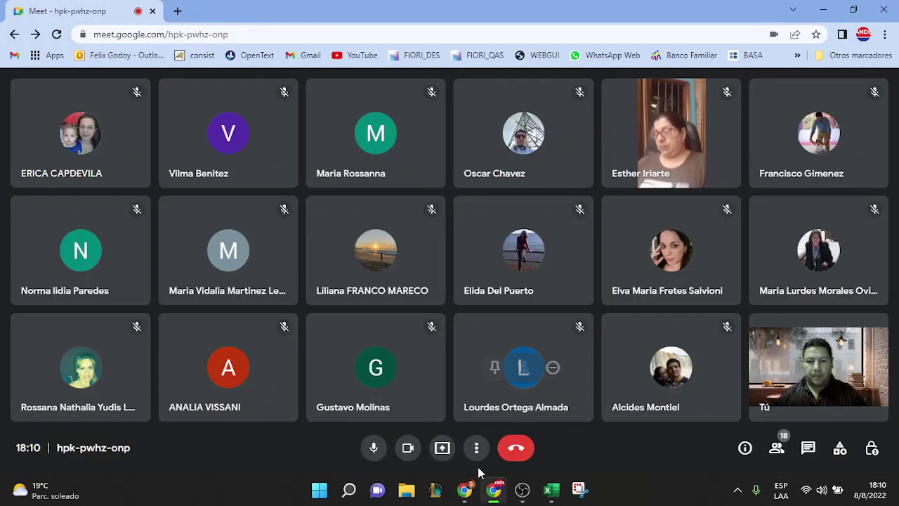
mouse_move(494, 489)
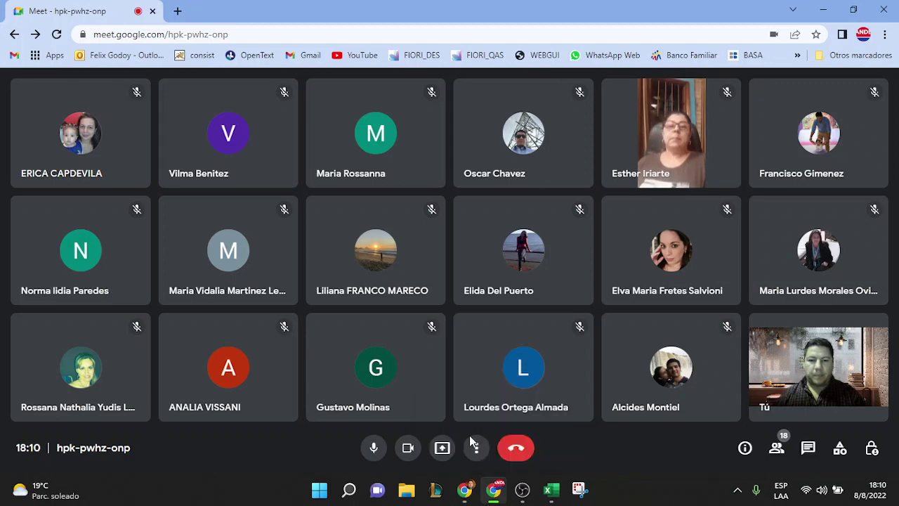
click(441, 450)
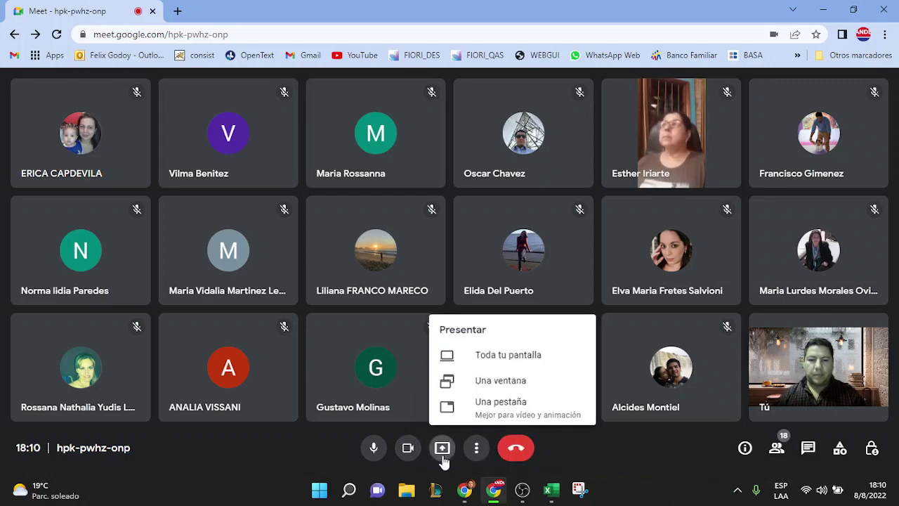
click(487, 359)
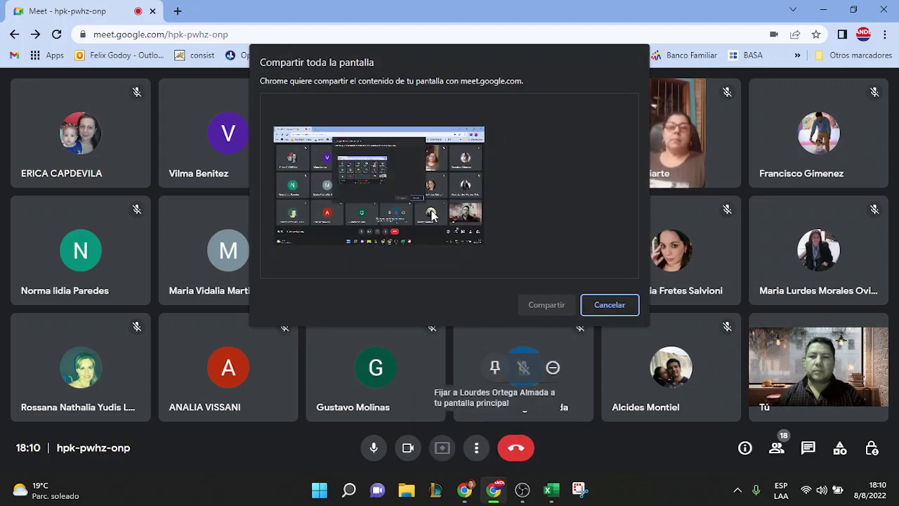
click(546, 305)
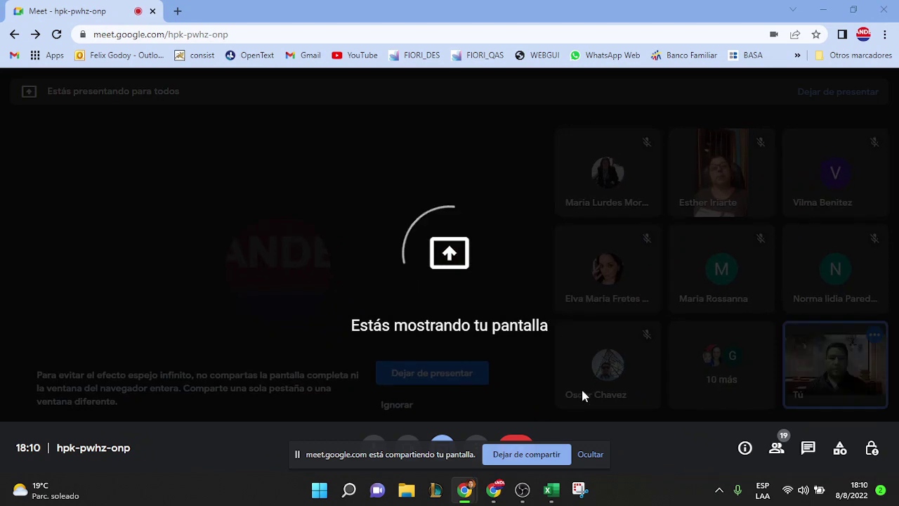
mouse_move(465, 490)
click(418, 430)
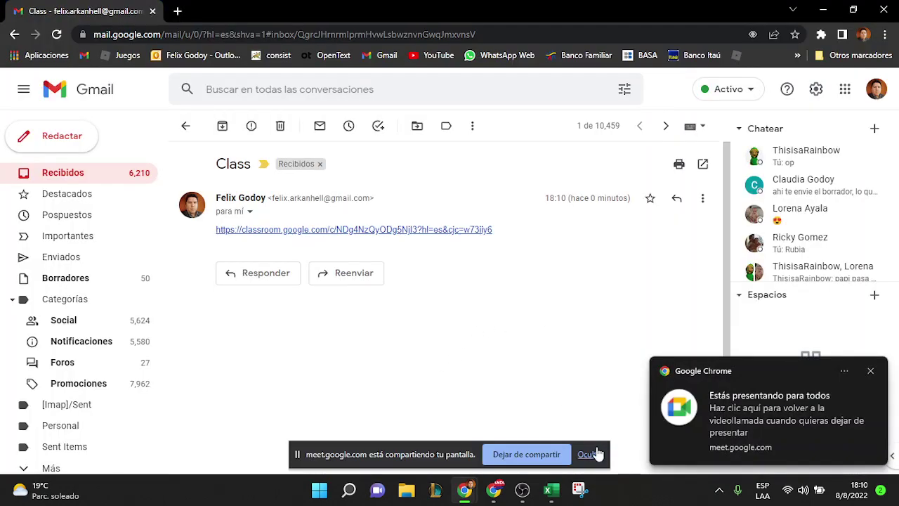
Dismiss the screen-sharing bar and presenting notification, then return to the Class email
click(596, 453)
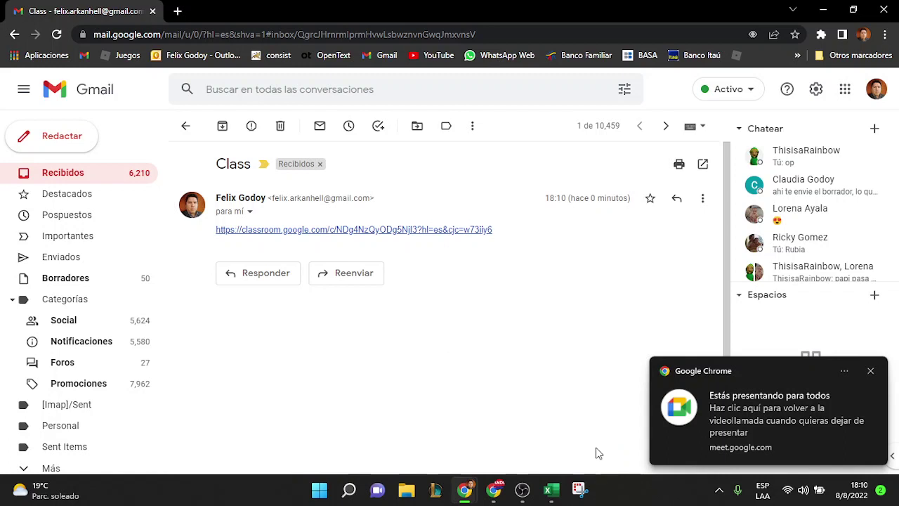
click(870, 371)
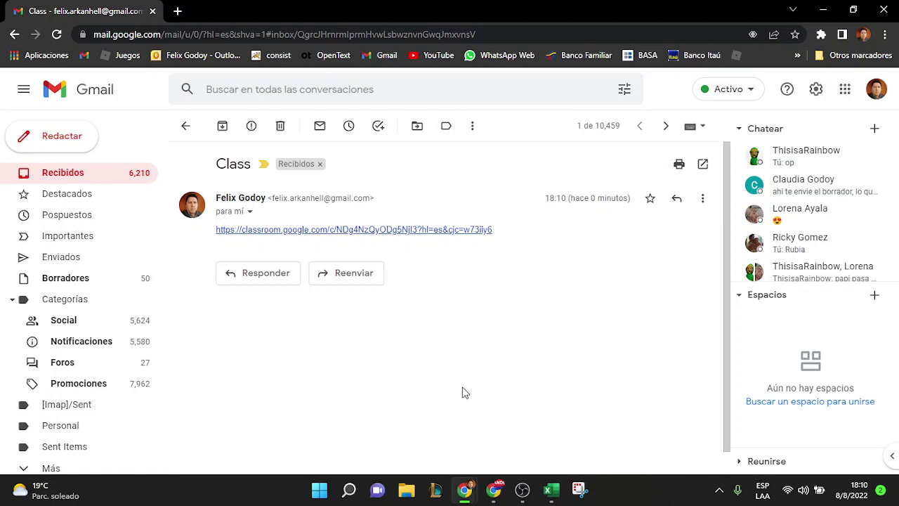
mouse_move(469, 484)
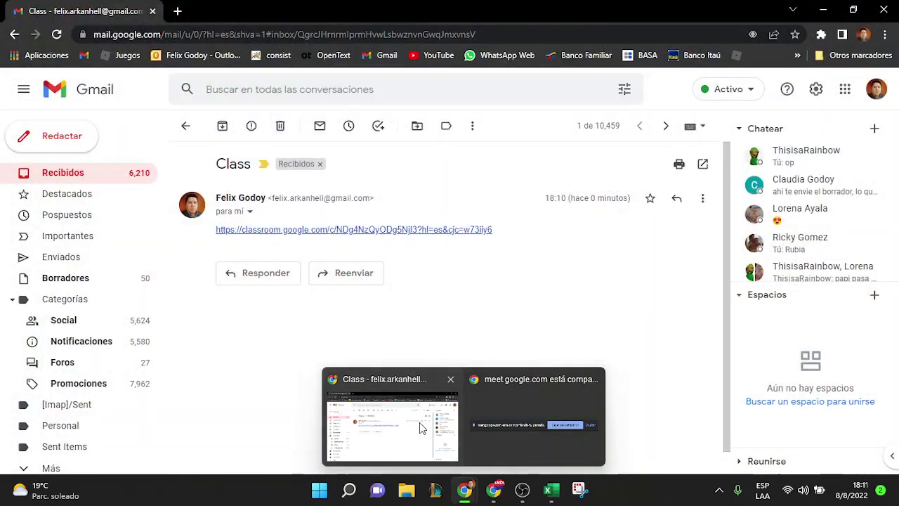
click(420, 428)
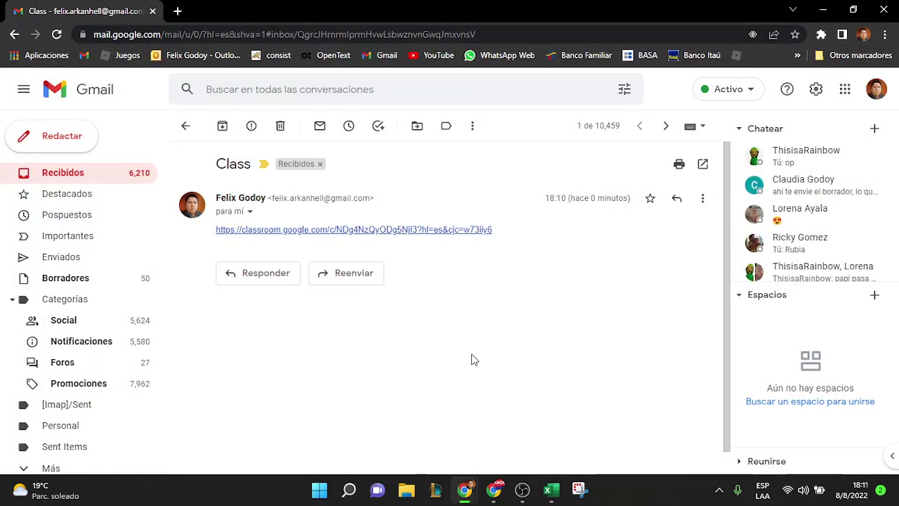
Keep presenting past the mirror warning, minimise Meet, and open the classroom.google.com link
mouse_move(494, 489)
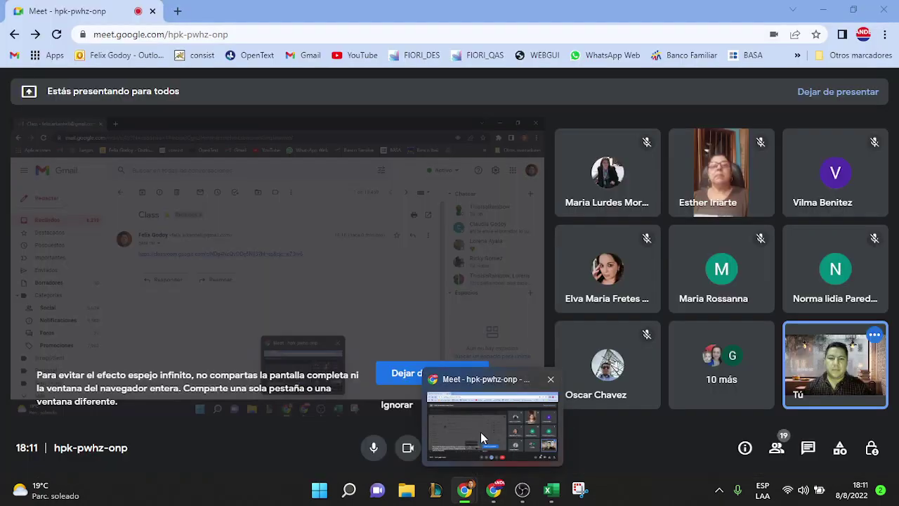
click(480, 432)
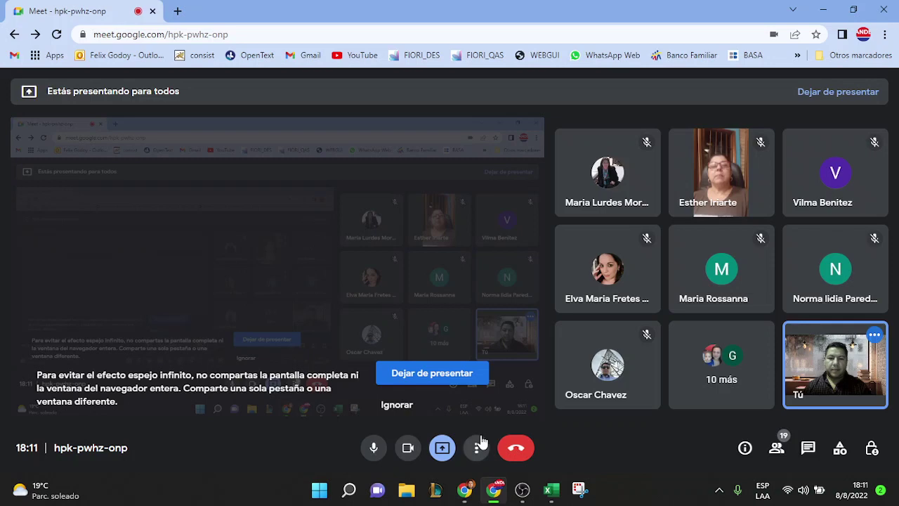
click(397, 405)
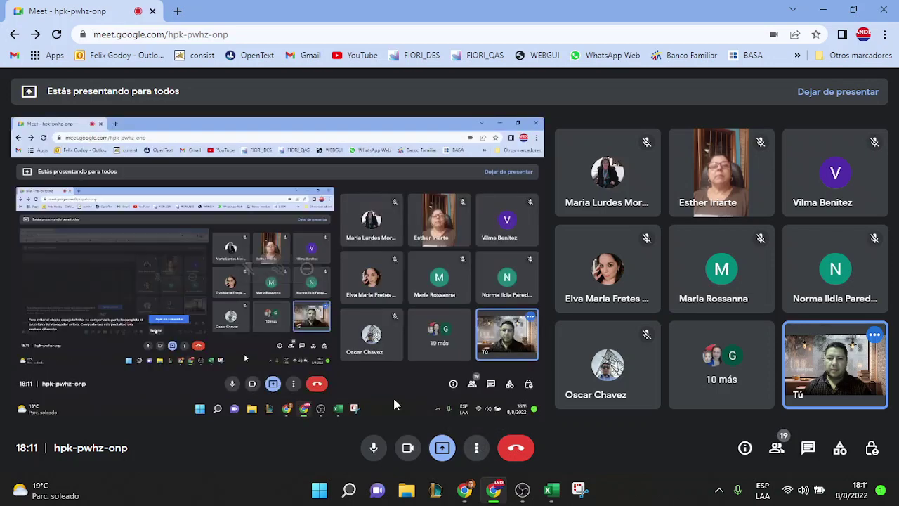
click(821, 9)
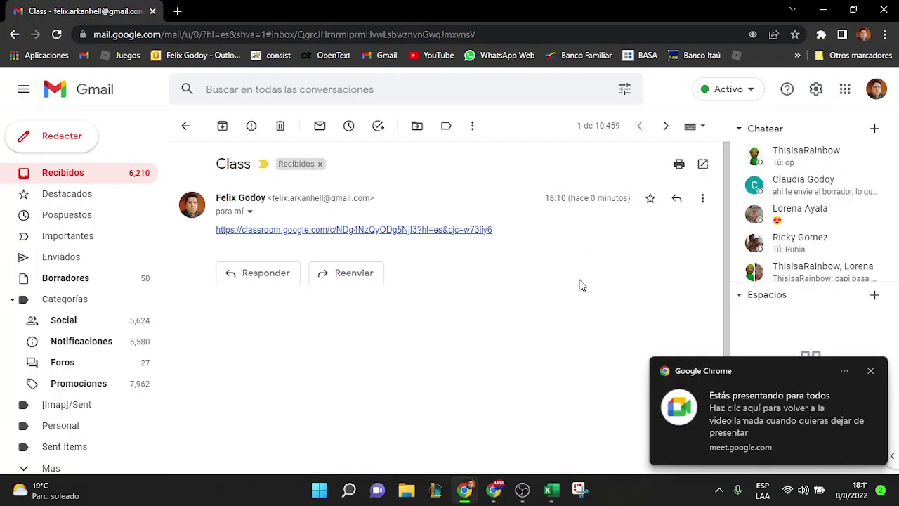
click(871, 370)
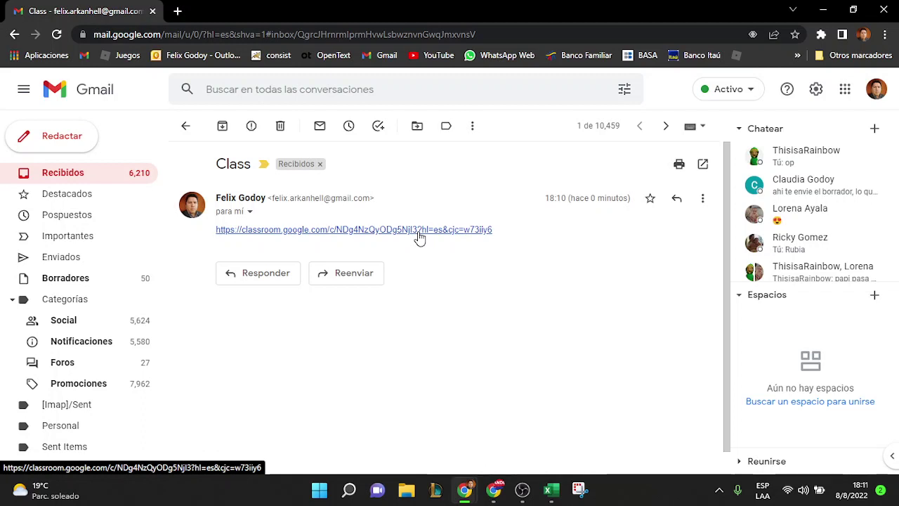
click(419, 236)
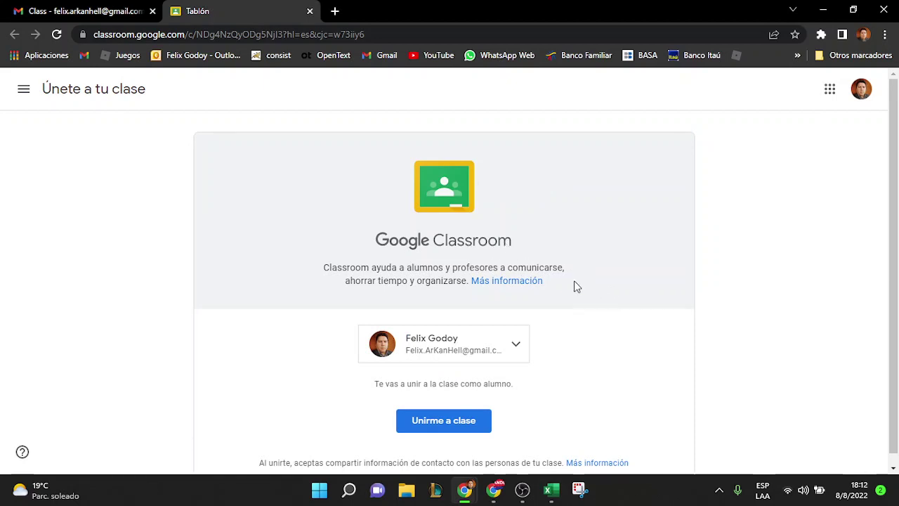
Join Excel Avanzado G2 - 2022 as a student using the signed-in account
scroll(574, 284, down, 1)
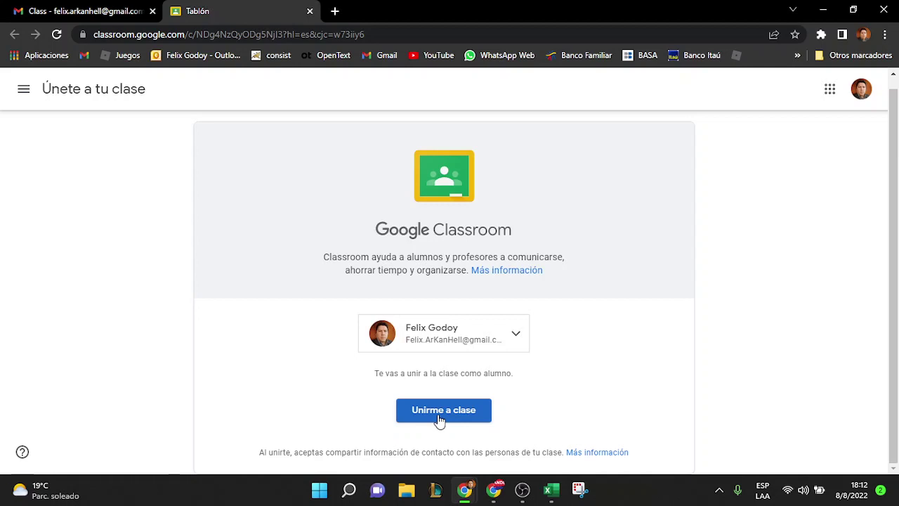
scroll(439, 420, up, 1)
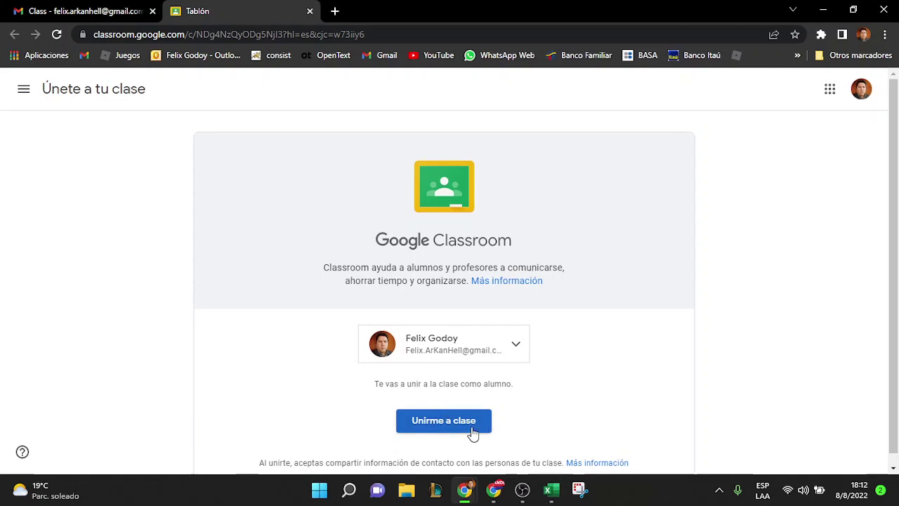
click(476, 424)
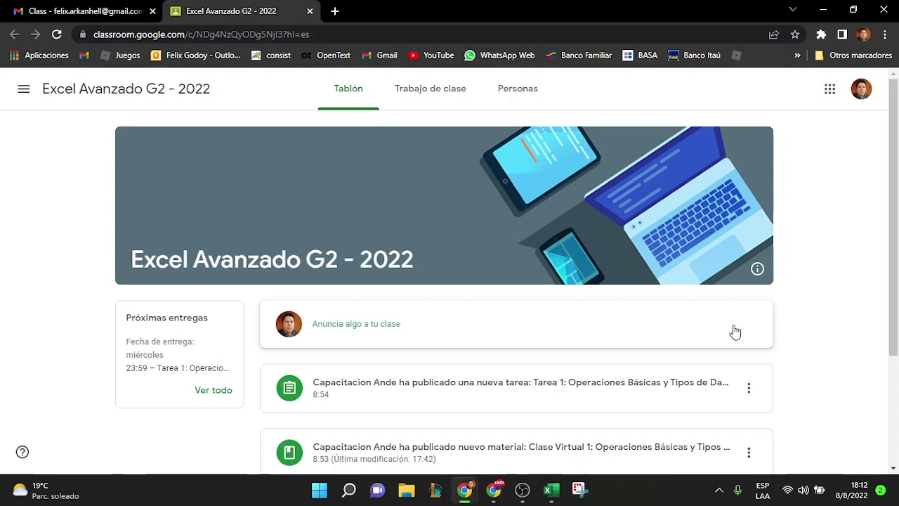
click(639, 318)
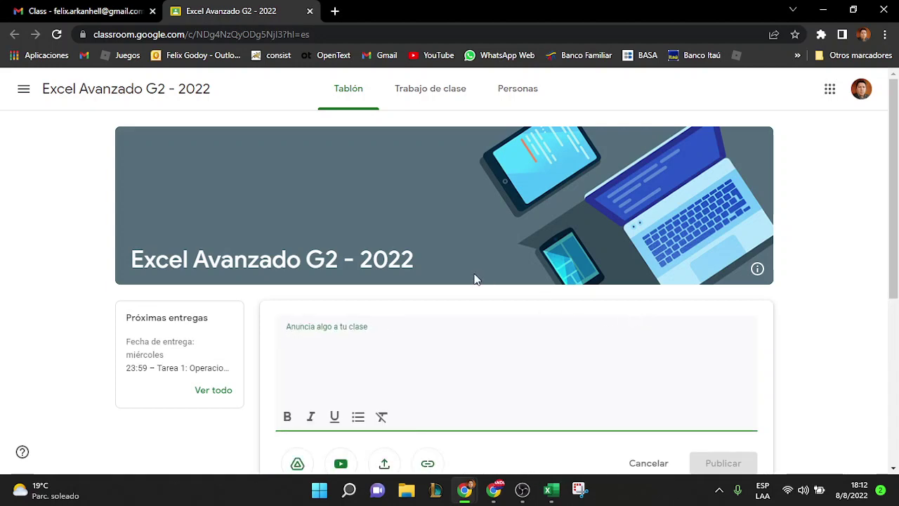
click(353, 99)
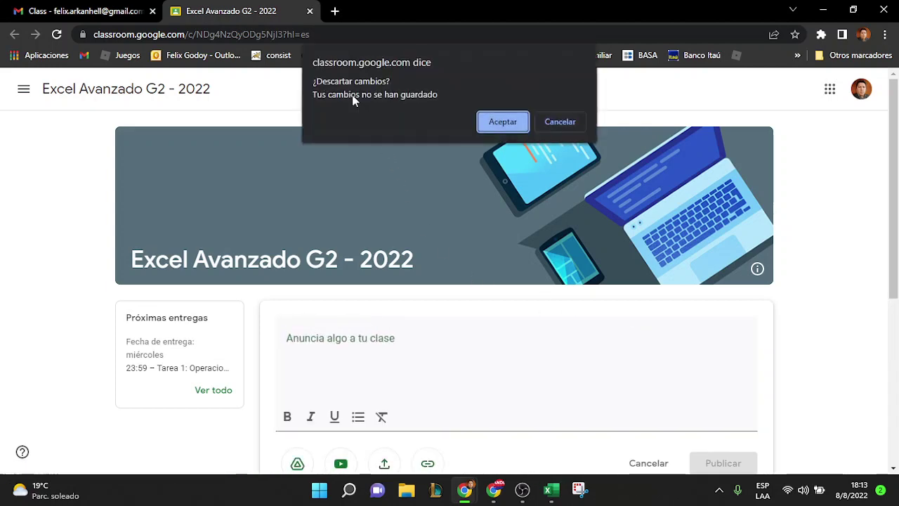
click(480, 123)
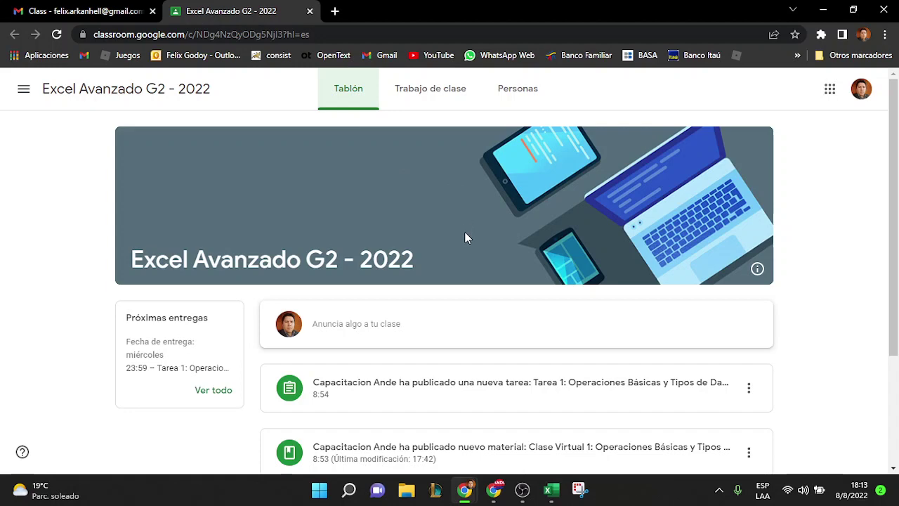
scroll(537, 353, down, 2)
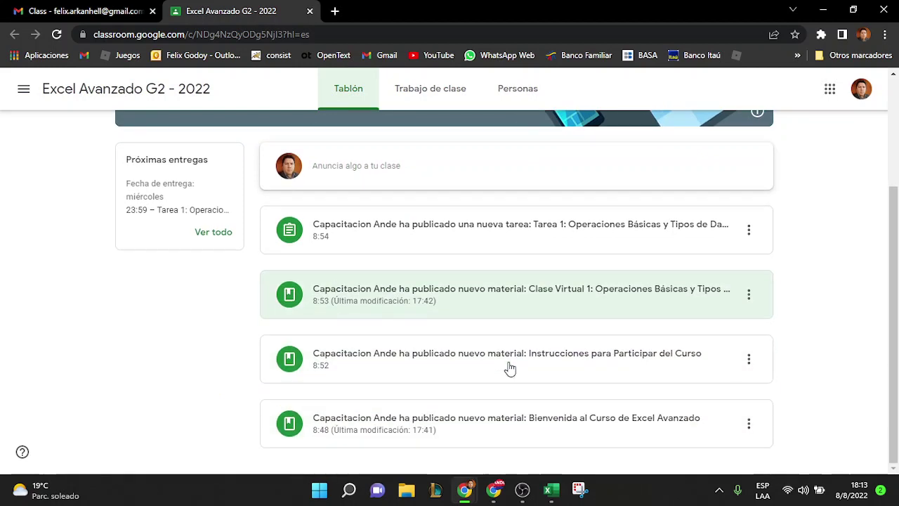
scroll(562, 400, down, 1)
scroll(582, 299, up, 3)
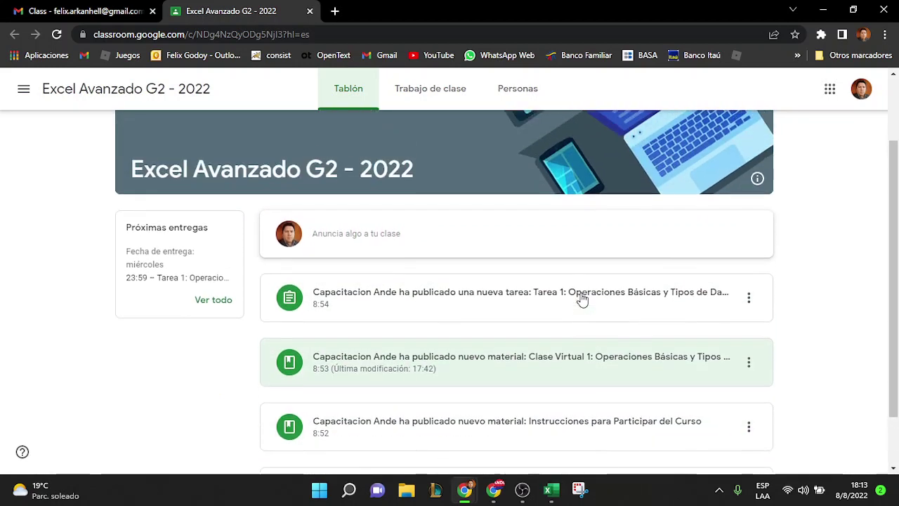
Check the Trabajo de clase and Personas tabs, ending on the classwork list
click(434, 94)
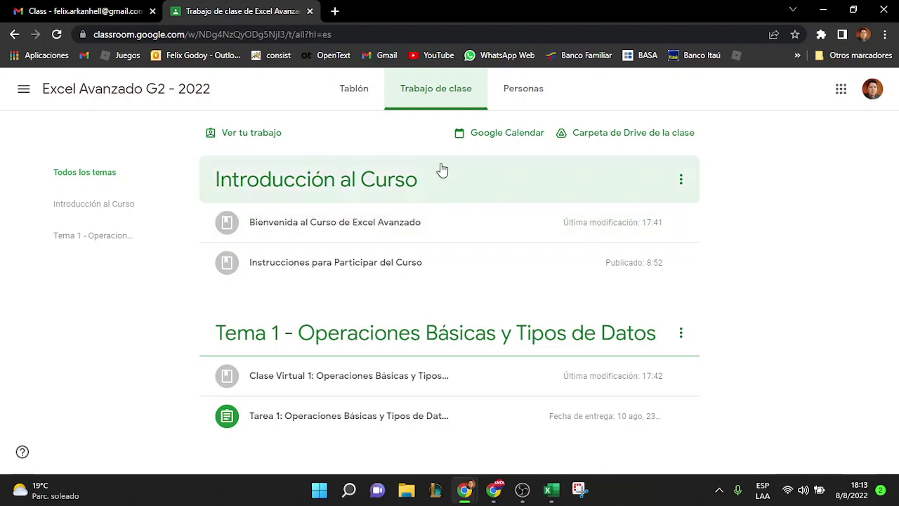
click(530, 93)
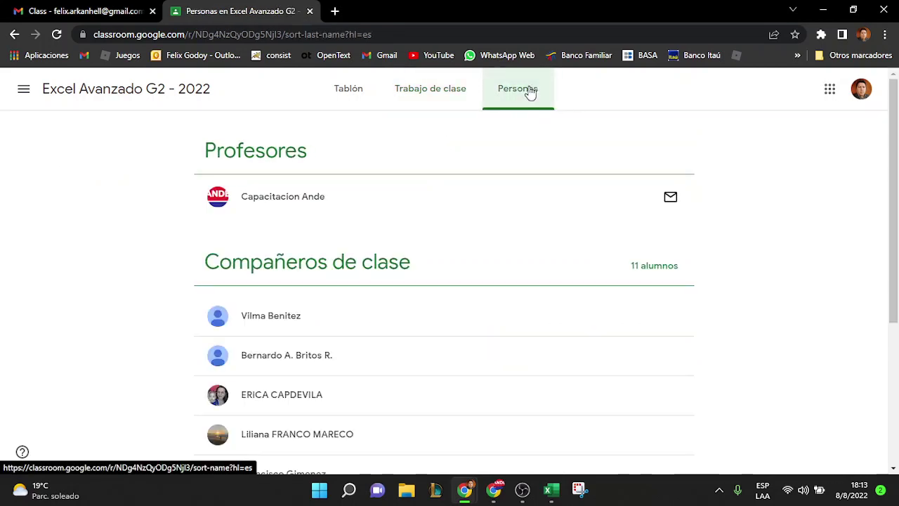
scroll(443, 400, down, 2)
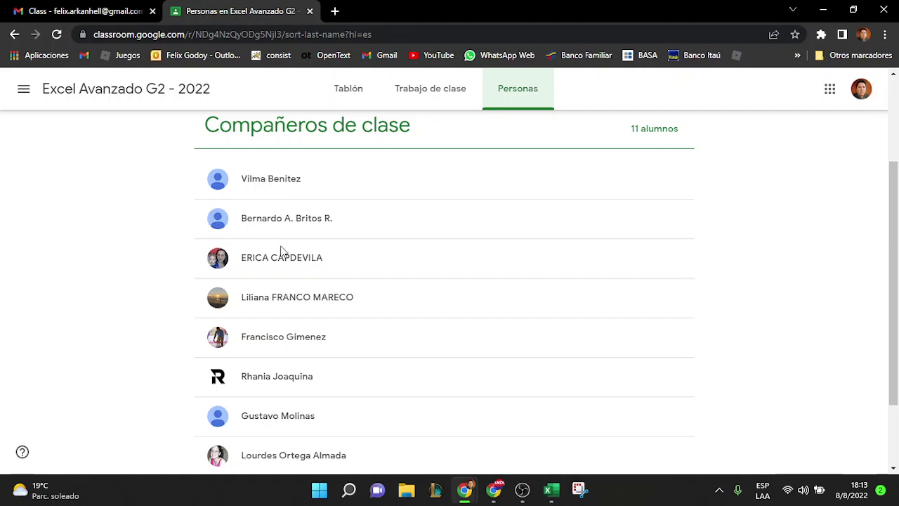
scroll(421, 302, up, 2)
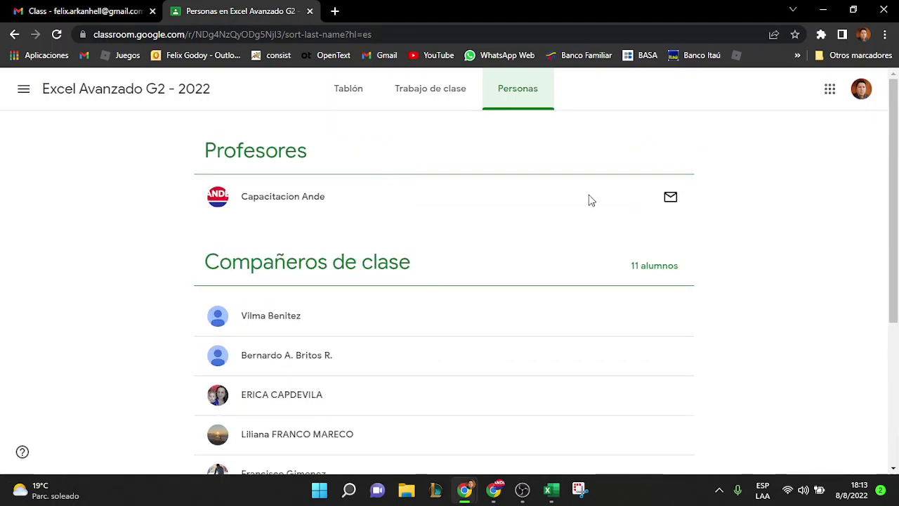
click(440, 102)
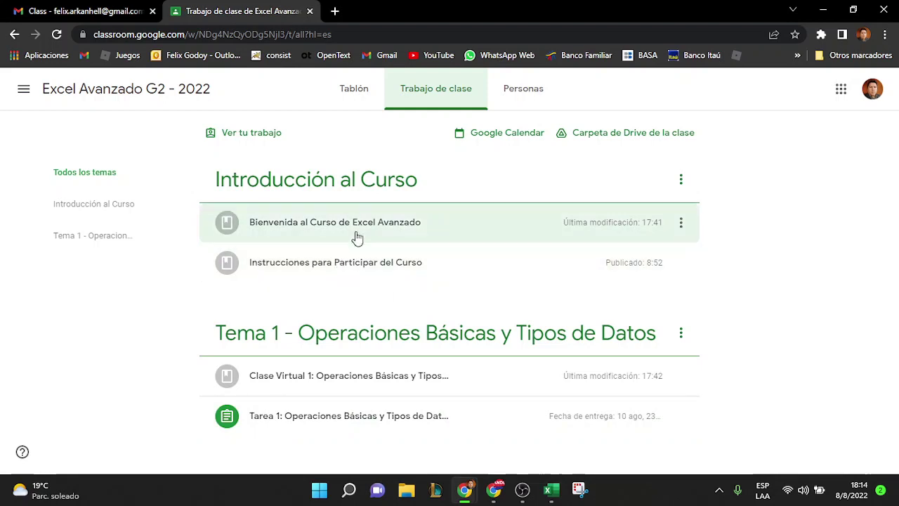
Expand Bienvenida al Curso de Excel Avanzado and scroll through its welcome text and attachments
click(400, 227)
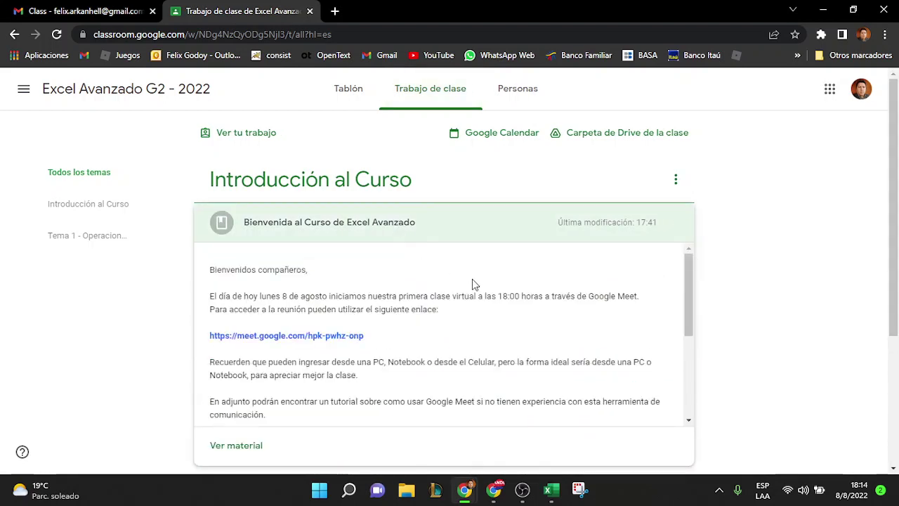
scroll(804, 303, down, 2)
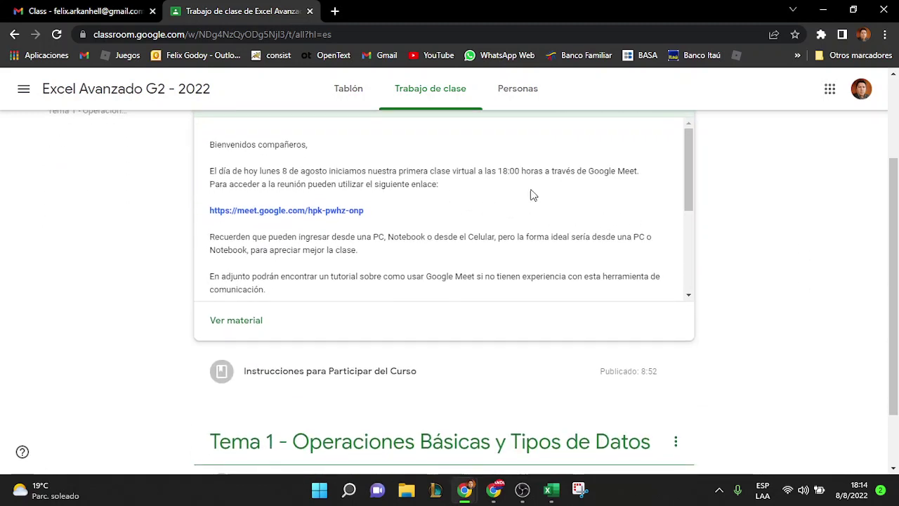
scroll(445, 190, up, 1)
scroll(445, 191, down, 1)
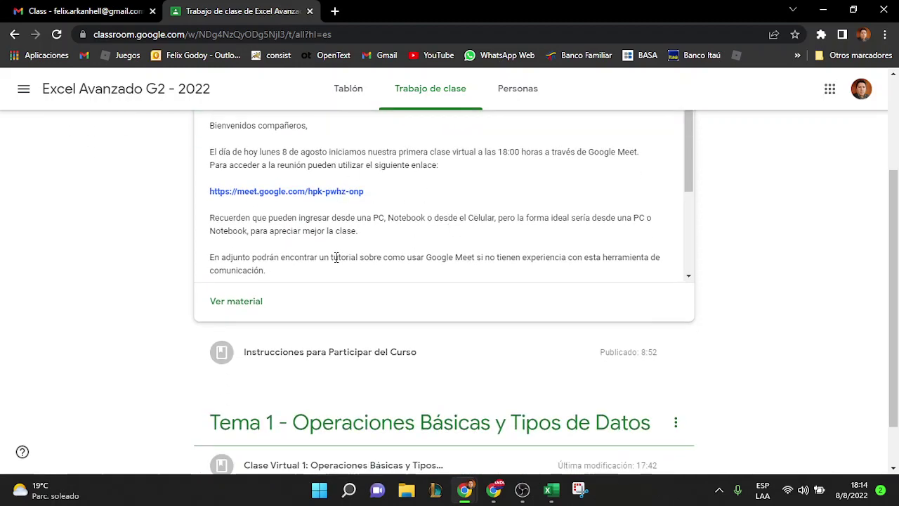
scroll(361, 226, down, 3)
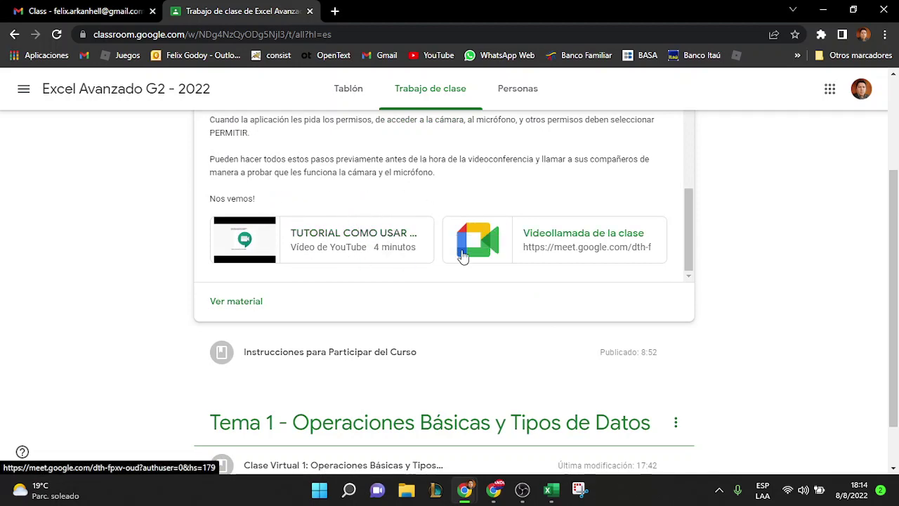
scroll(463, 256, up, 3)
scroll(462, 256, up, 2)
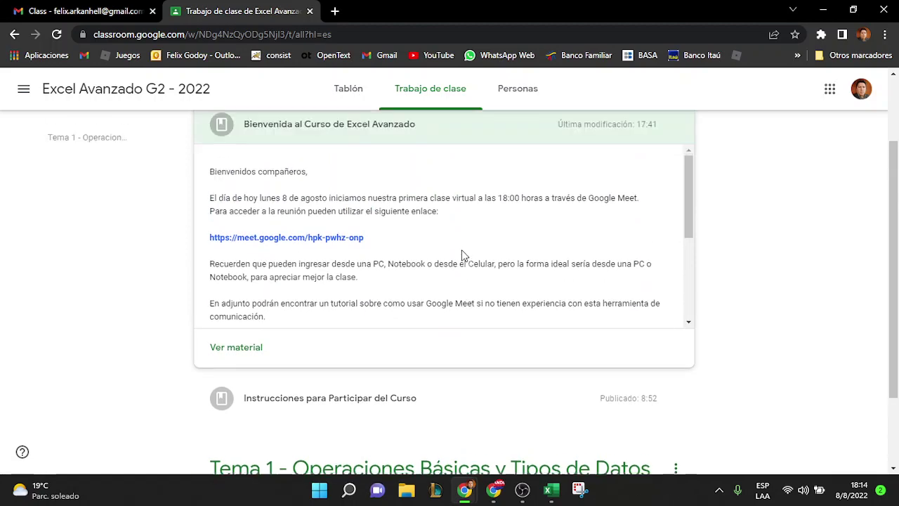
scroll(462, 256, down, 1)
scroll(462, 256, down, 2)
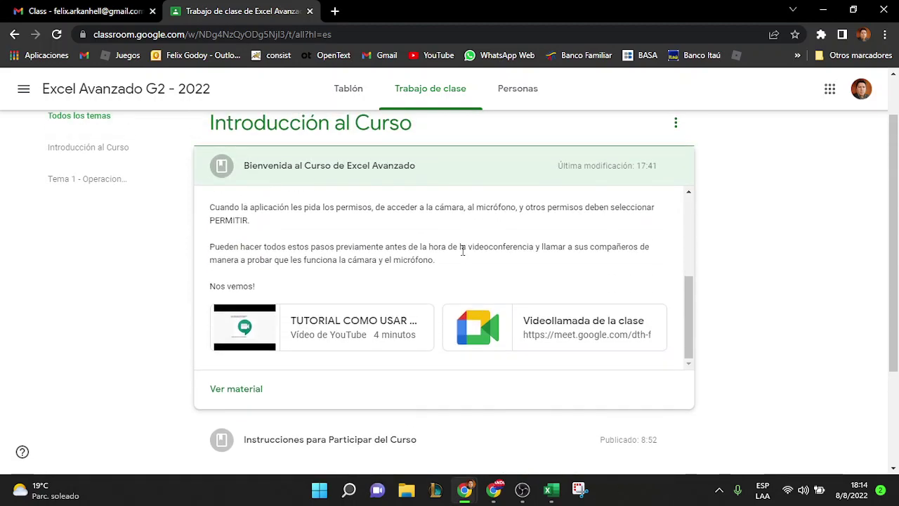
scroll(461, 253, down, 1)
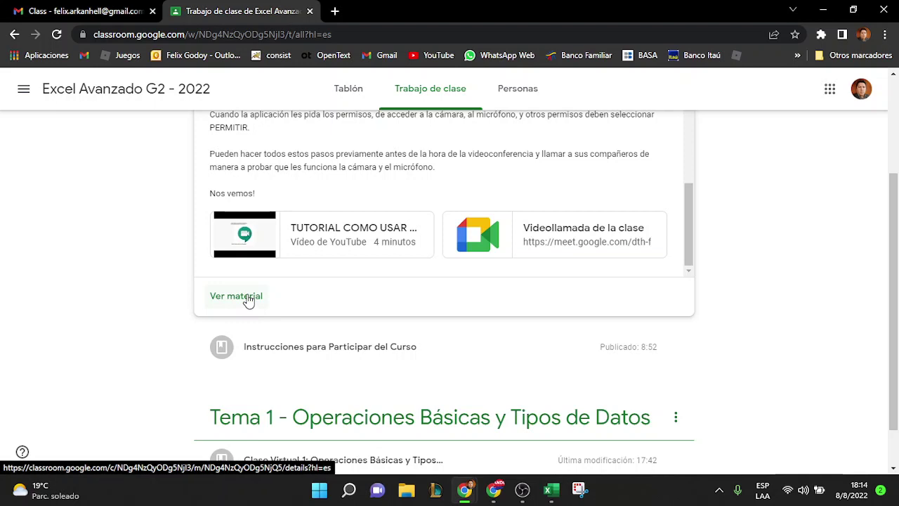
Open the Bienvenida material's full page and play its YouTube tutorial video
click(248, 299)
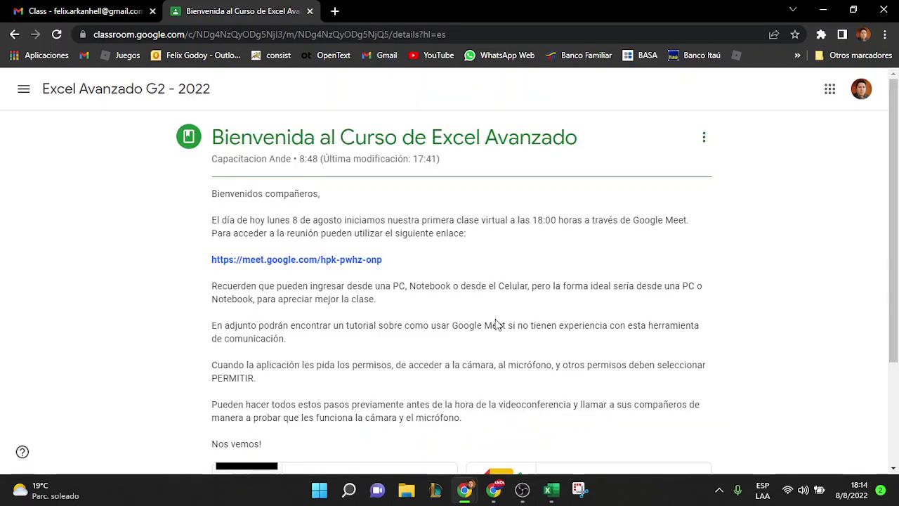
scroll(497, 330, down, 2)
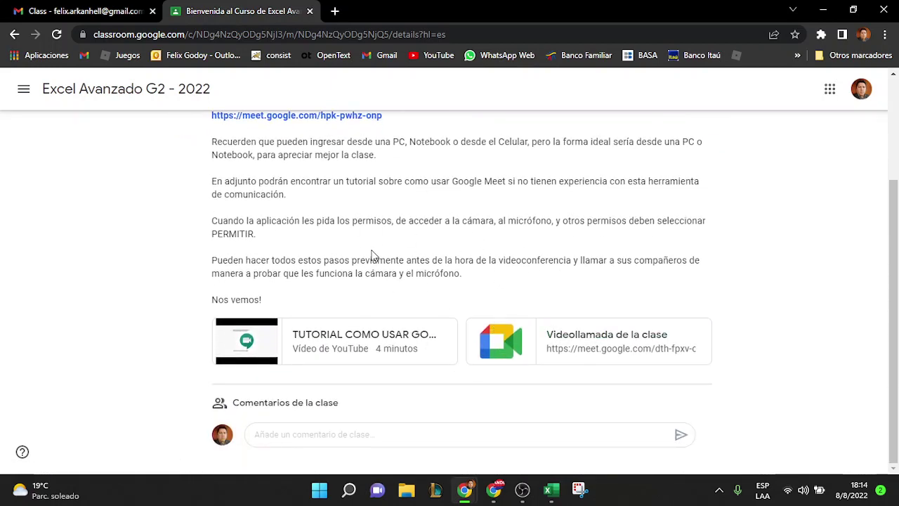
click(339, 342)
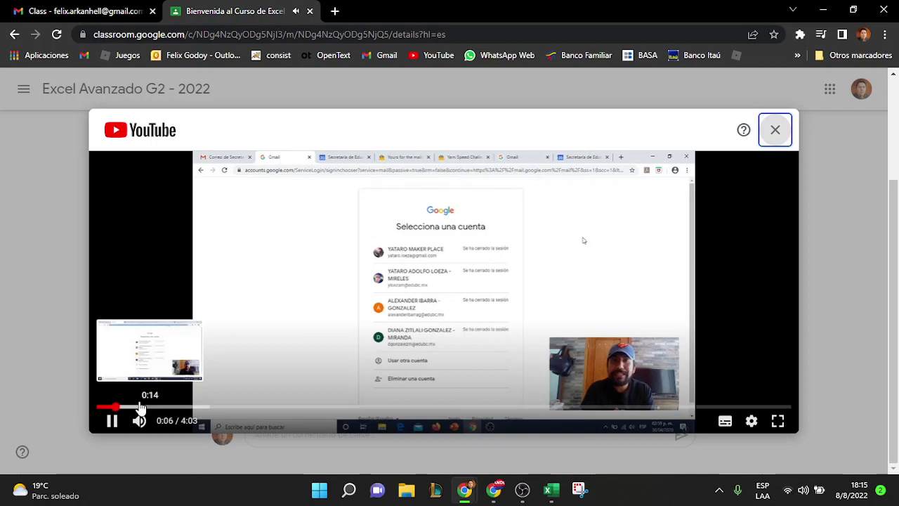
Skip the tutorial to about 0:43, pause and close it, and return to the top
click(175, 407)
click(220, 407)
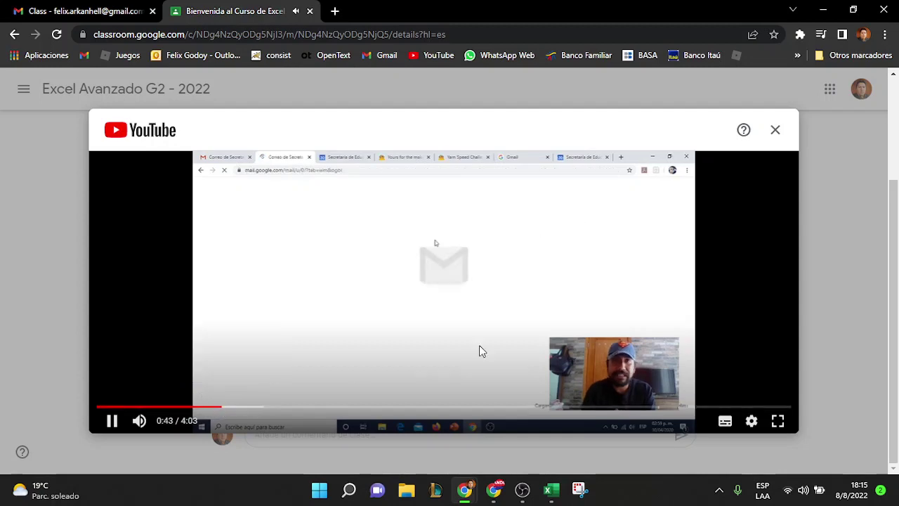
click(491, 323)
click(775, 130)
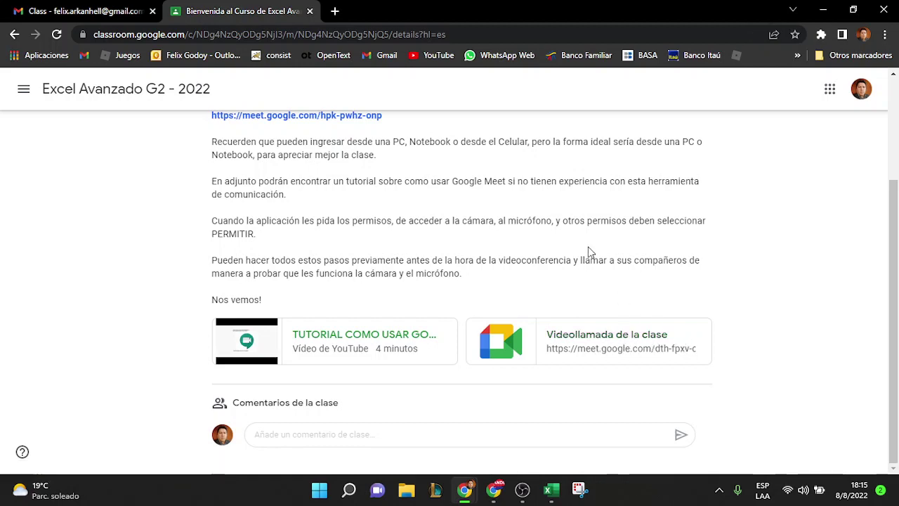
scroll(588, 247, up, 2)
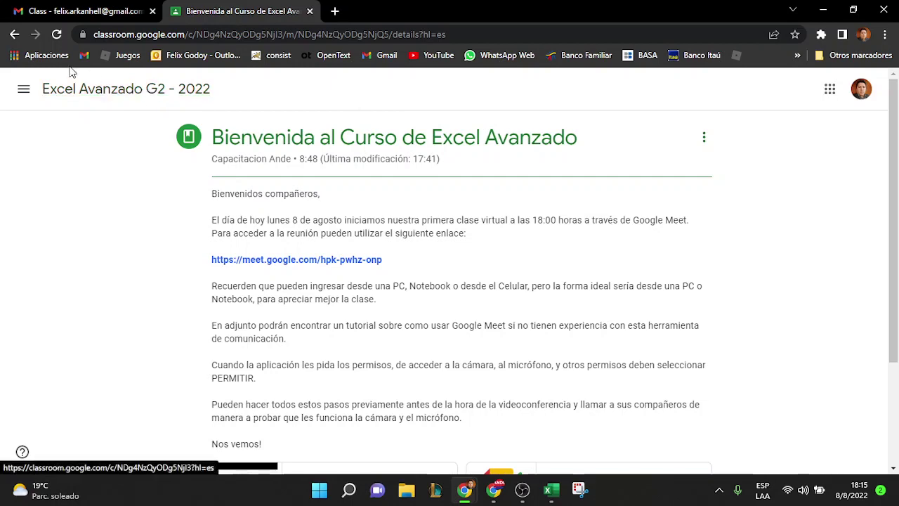
Open the Instrucciones para Participar del Curso material and read it down to the class comments
click(14, 33)
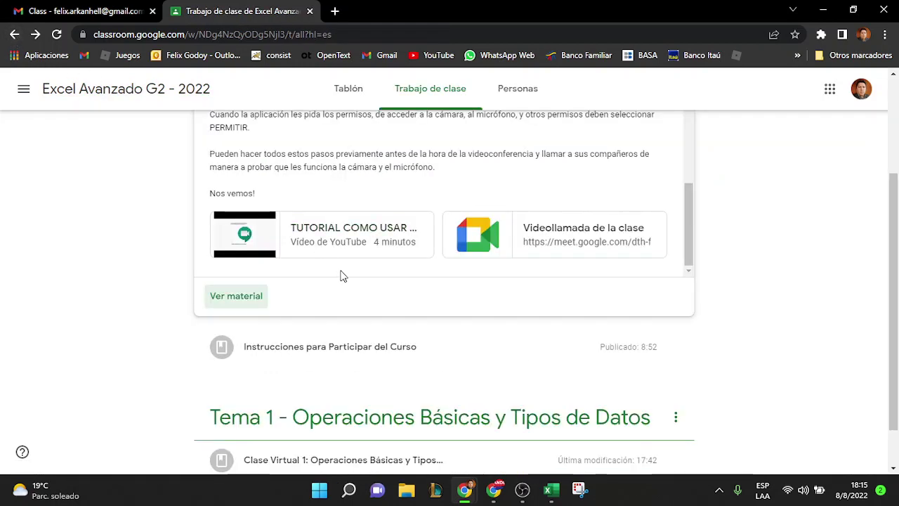
scroll(340, 275, down, 1)
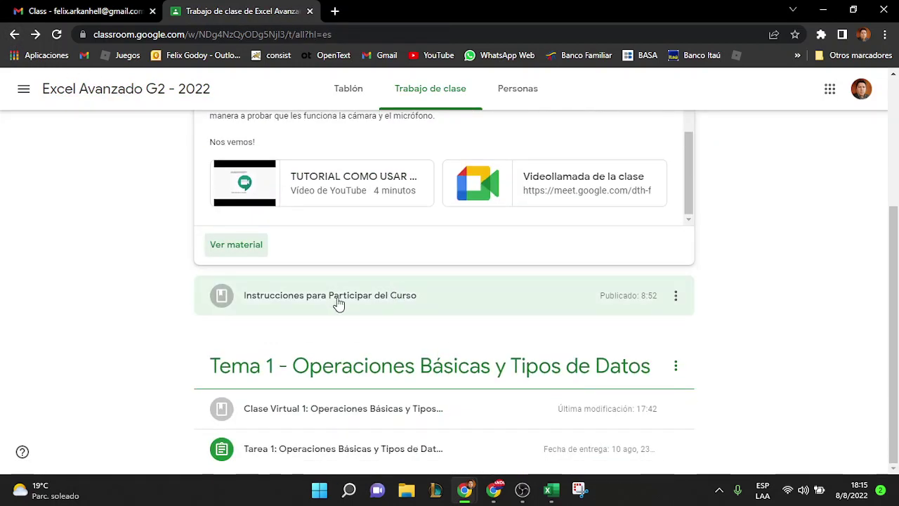
click(337, 305)
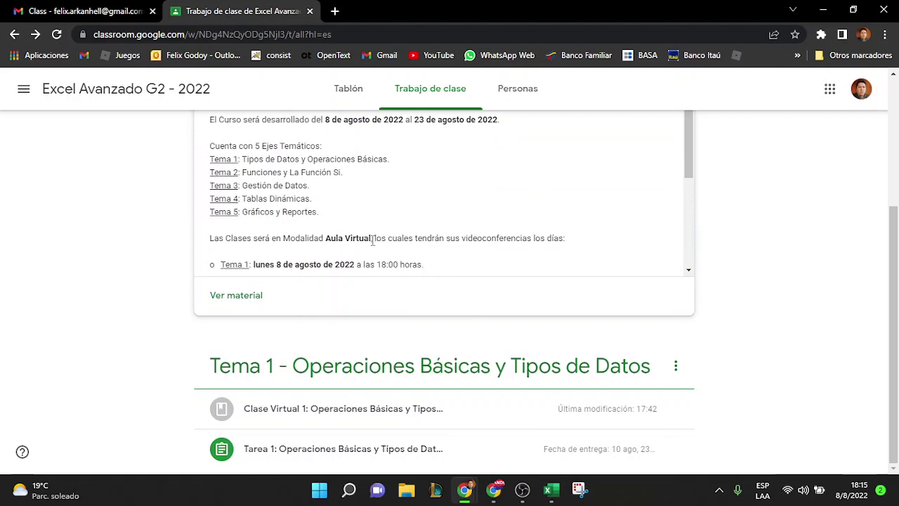
click(249, 299)
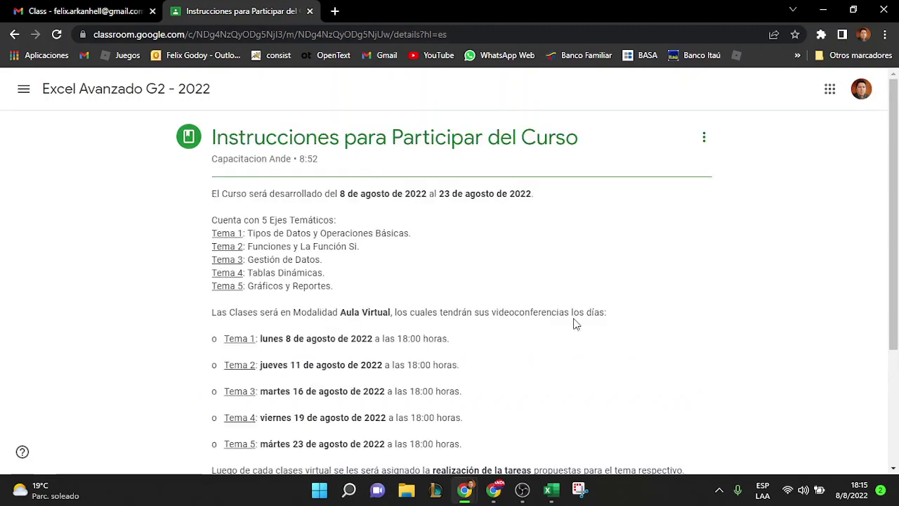
right_click(564, 229)
click(504, 234)
scroll(505, 234, down, 1)
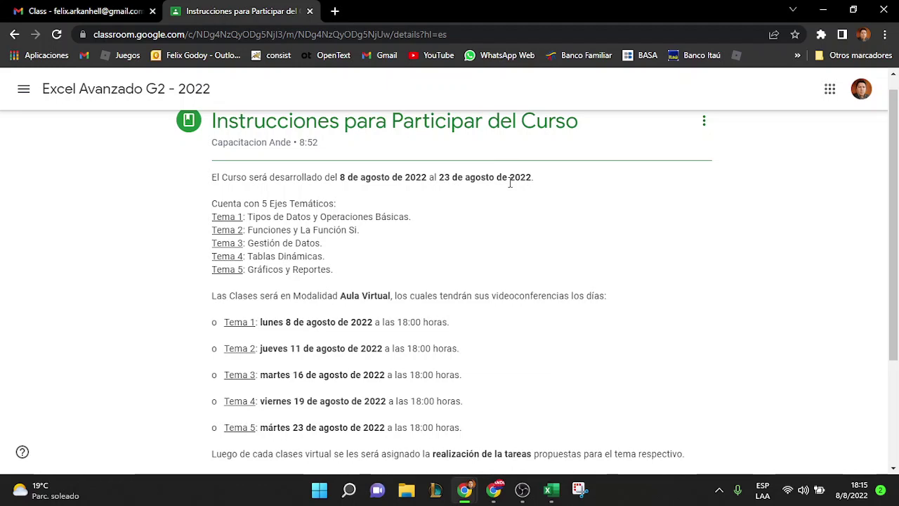
scroll(509, 181, down, 2)
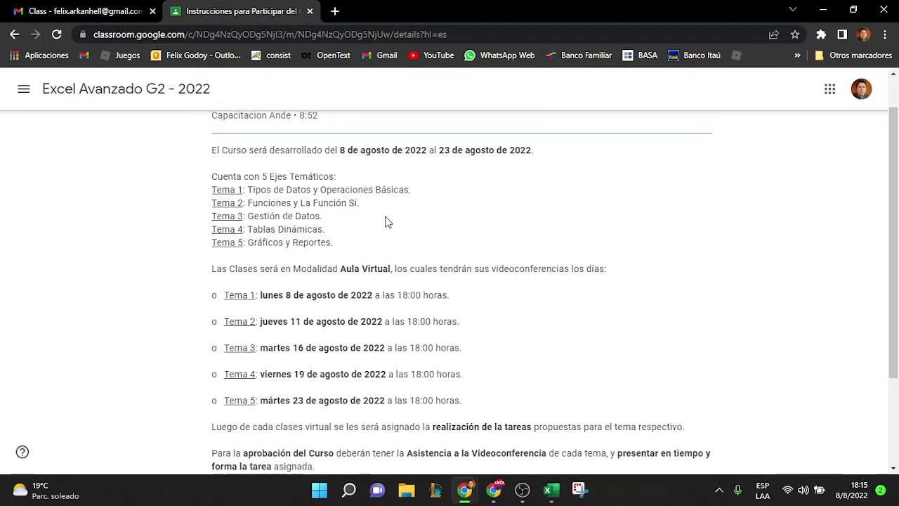
scroll(354, 234, down, 2)
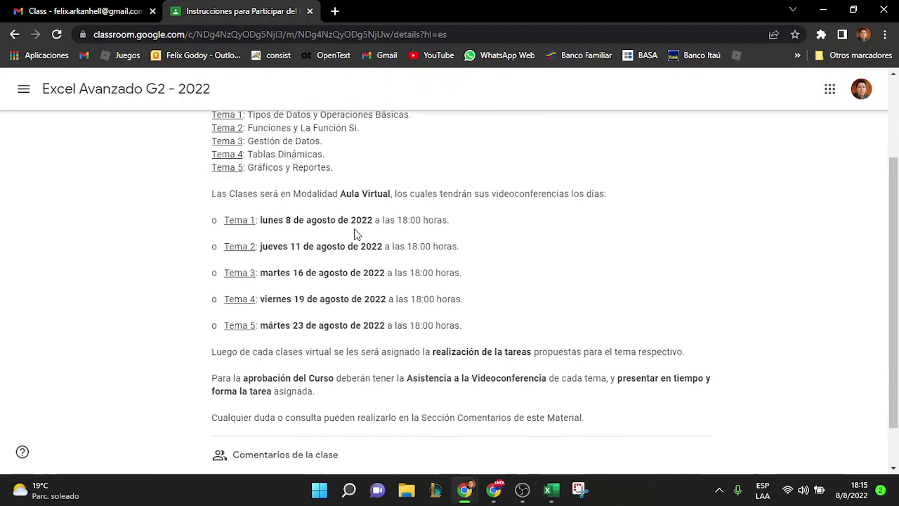
click(336, 280)
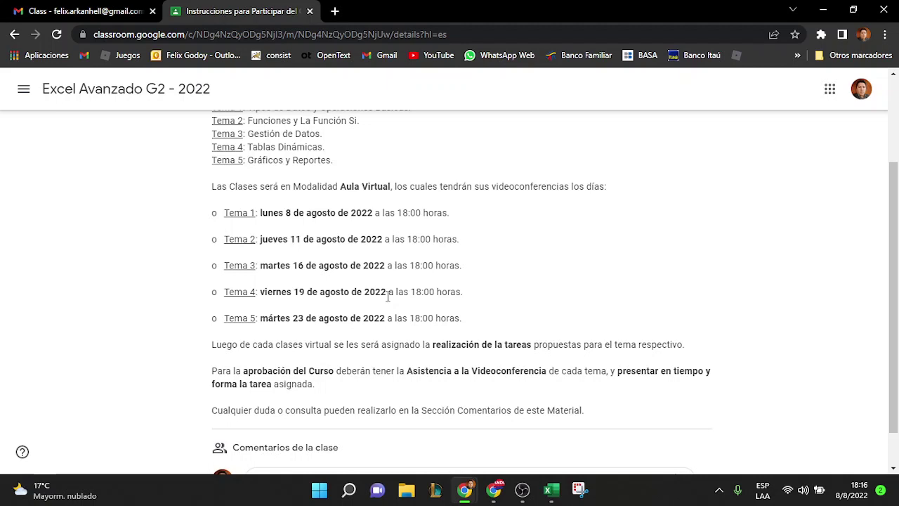
scroll(477, 343, down, 1)
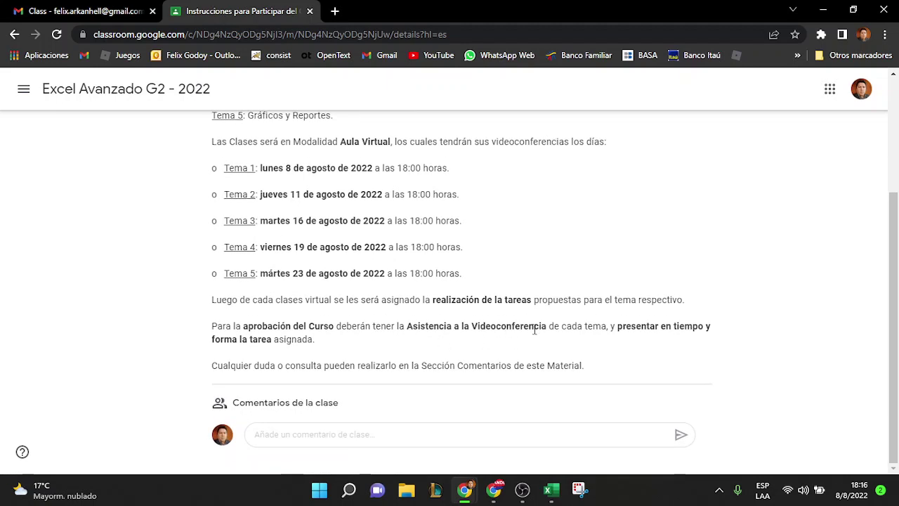
Admit the waiting participant into the Meet call, then minimize Meet
click(493, 487)
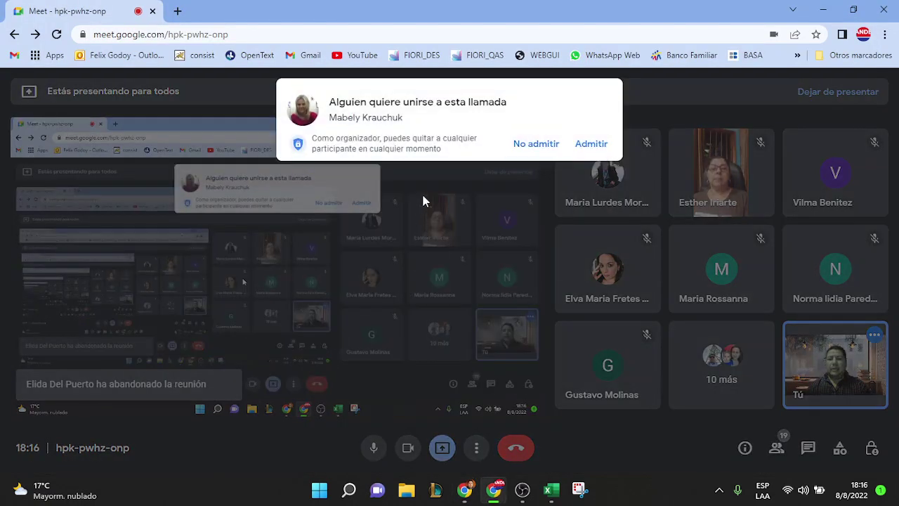
click(590, 144)
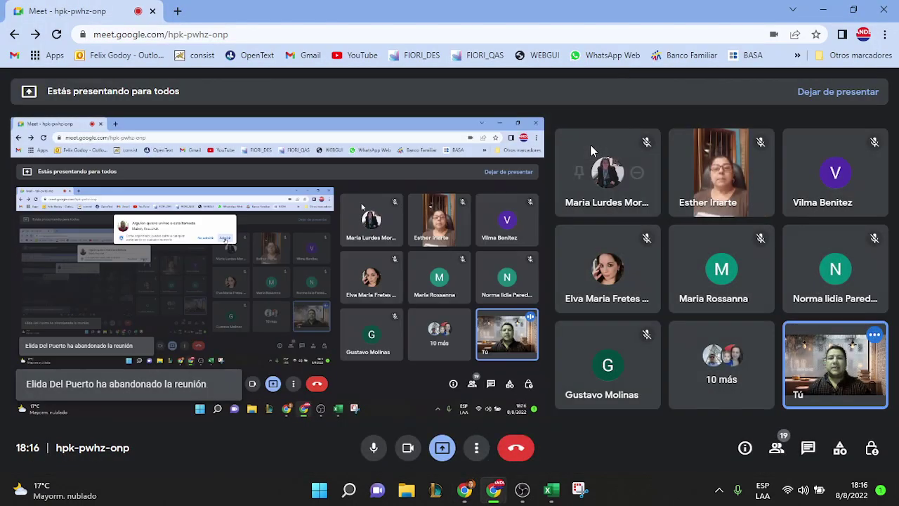
click(823, 9)
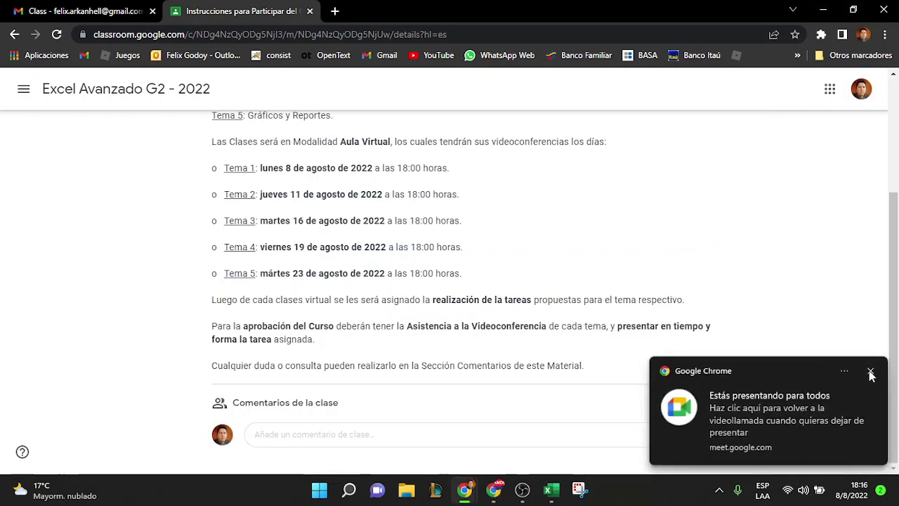
Return to the Classwork list and expand Clase Virtual 1 to show its call link
click(870, 370)
click(600, 343)
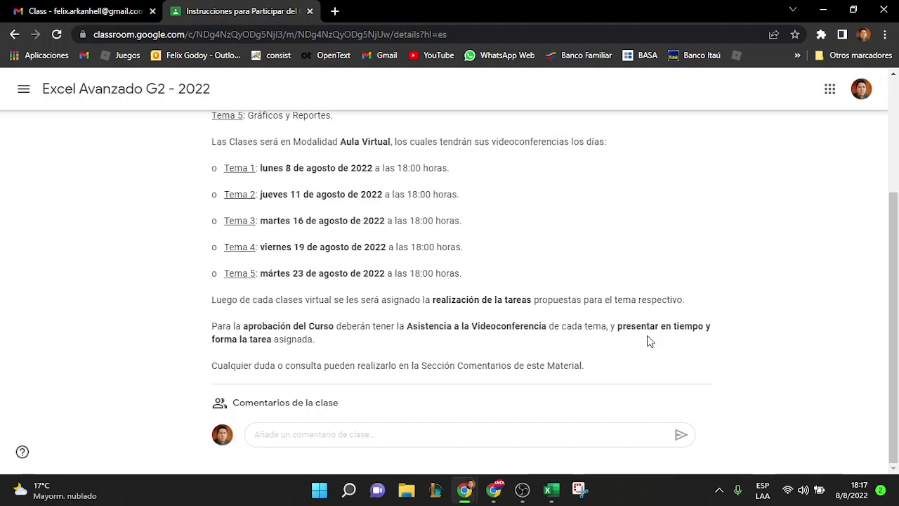
scroll(632, 317, up, 3)
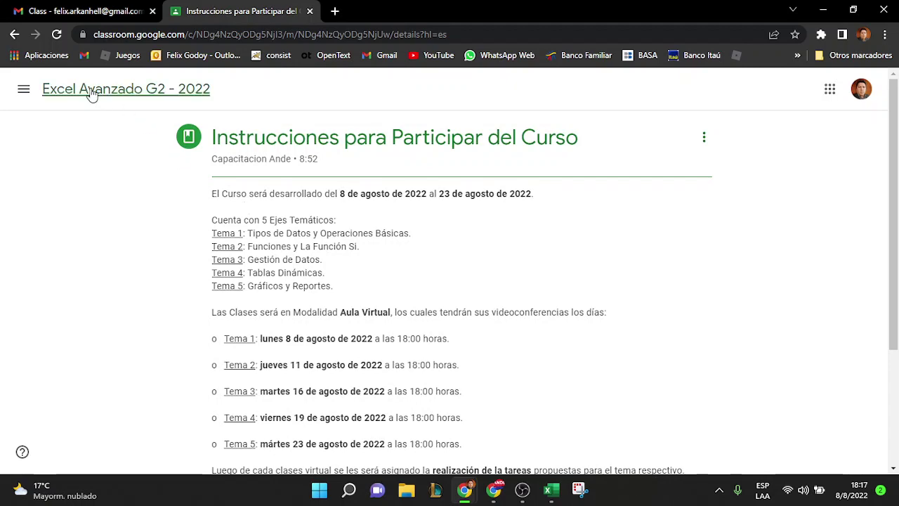
click(14, 35)
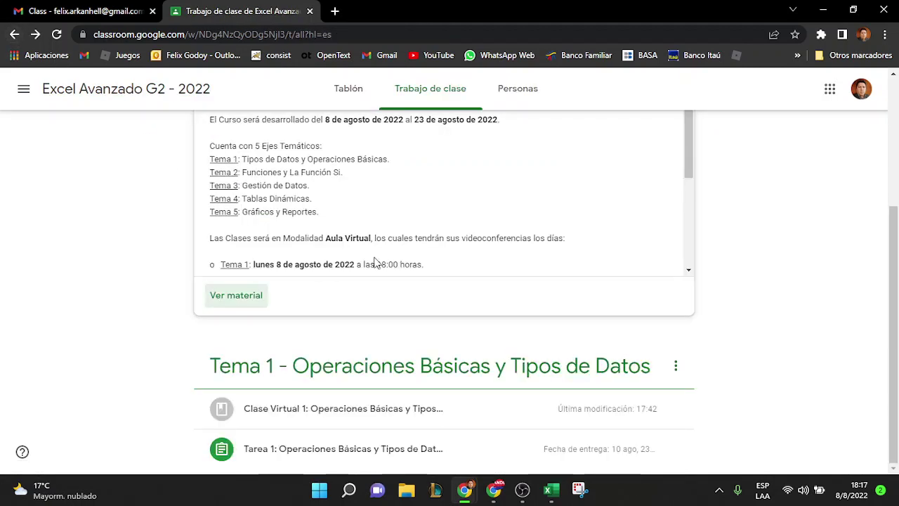
scroll(386, 264, down, 3)
scroll(386, 266, down, 2)
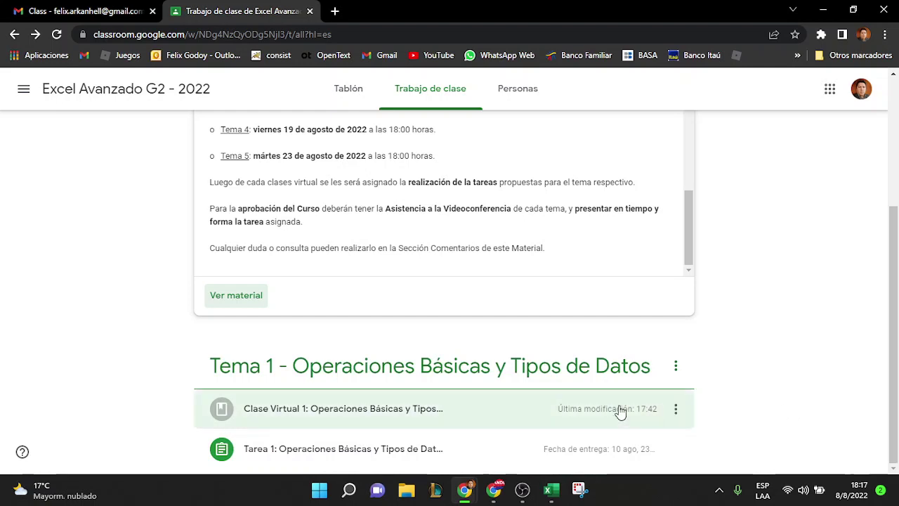
click(453, 415)
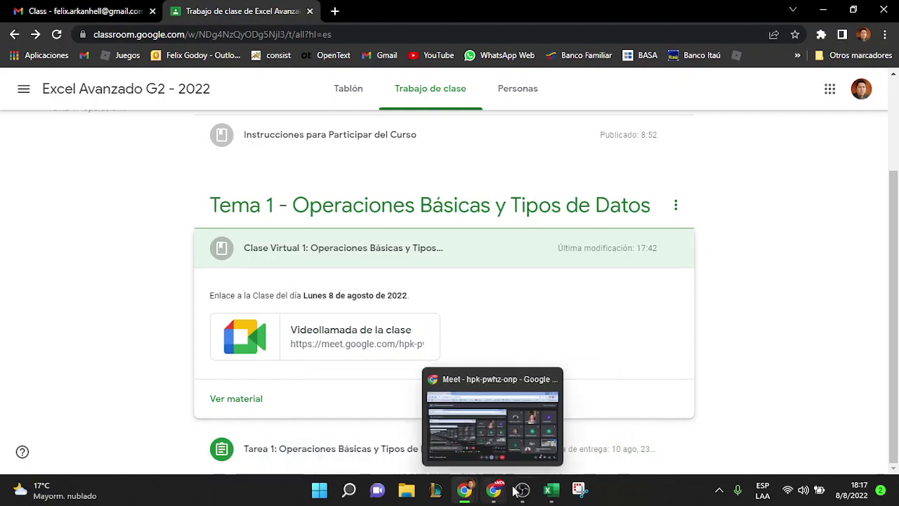
Admit another waiting participant into the Meet call and minimize Meet
click(491, 418)
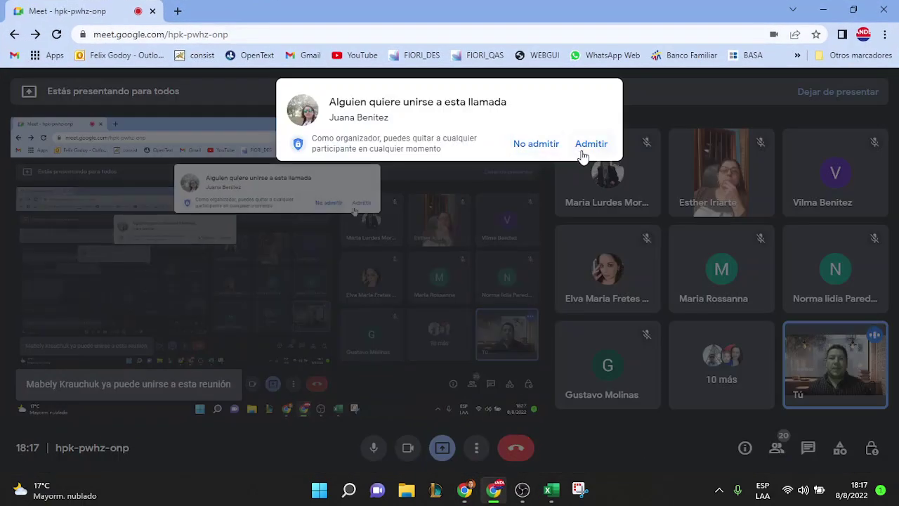
click(588, 146)
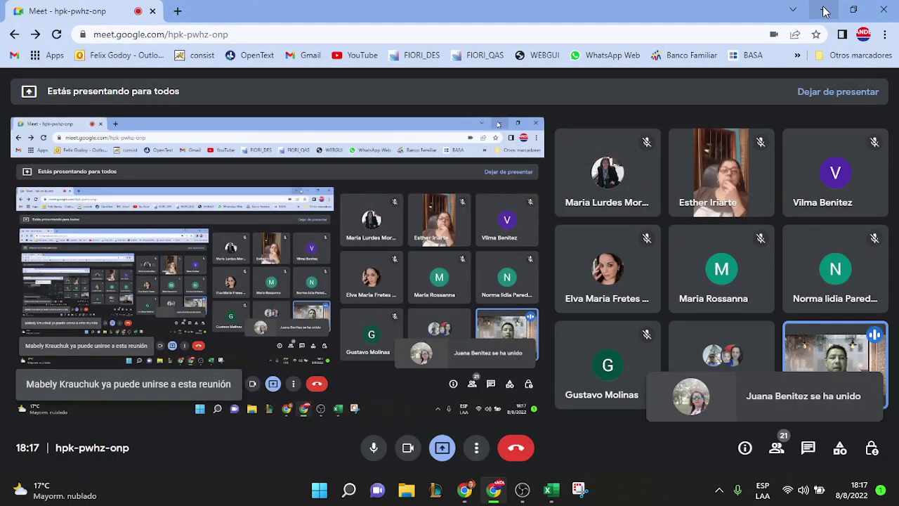
click(824, 11)
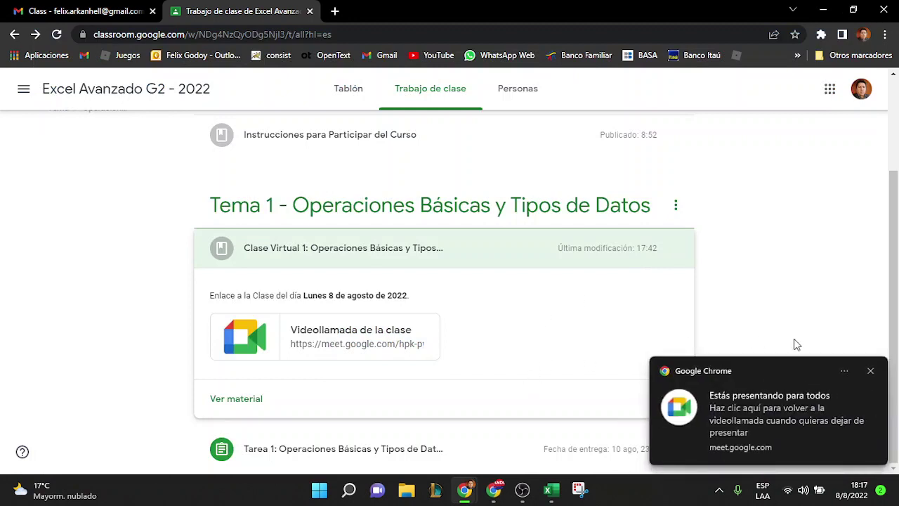
Expand Tarea 1, scroll to its attachments, and open the full assignment page
click(874, 371)
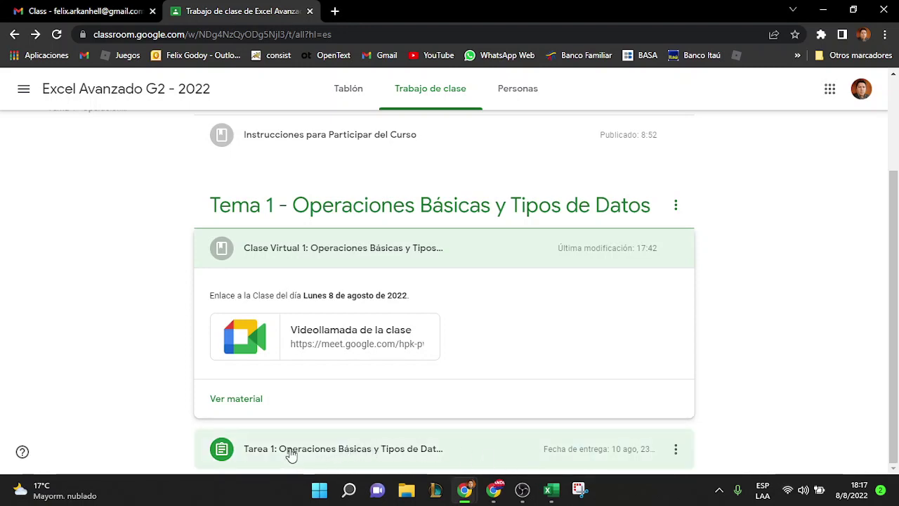
click(345, 451)
scroll(547, 374, down, 2)
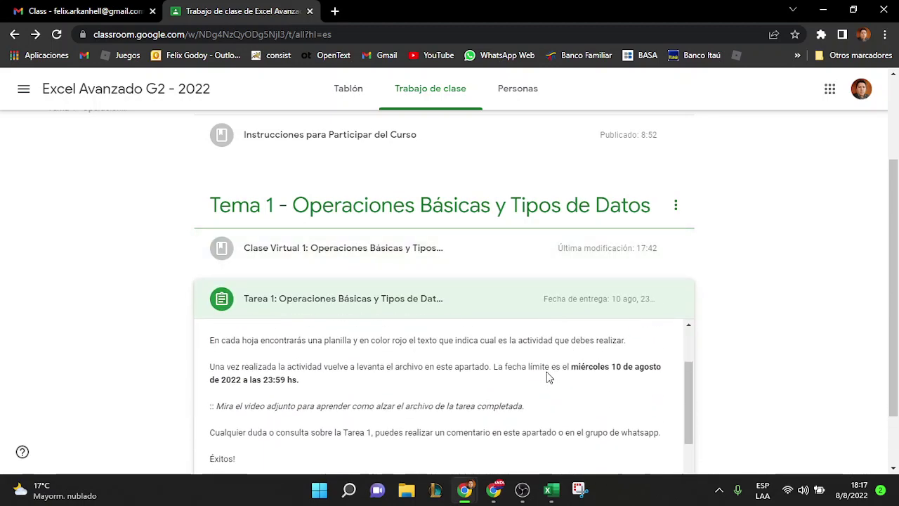
scroll(771, 373, down, 1)
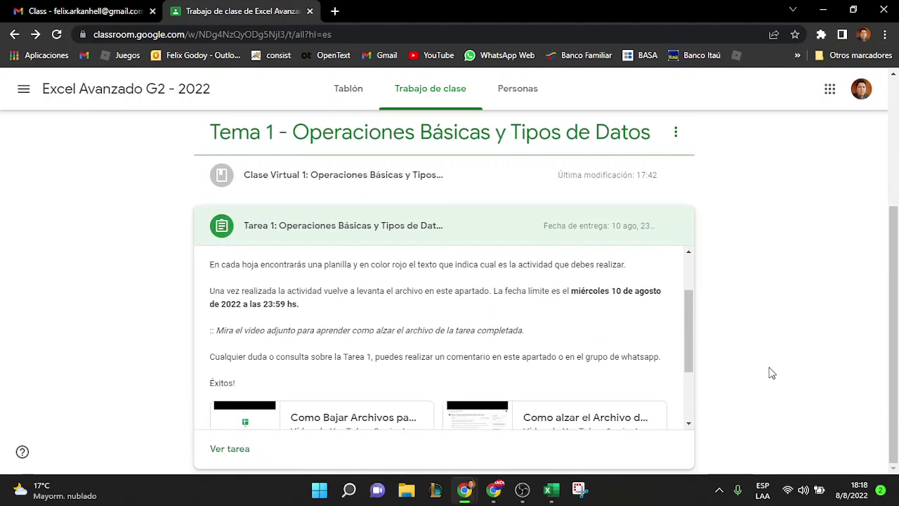
scroll(562, 330, down, 2)
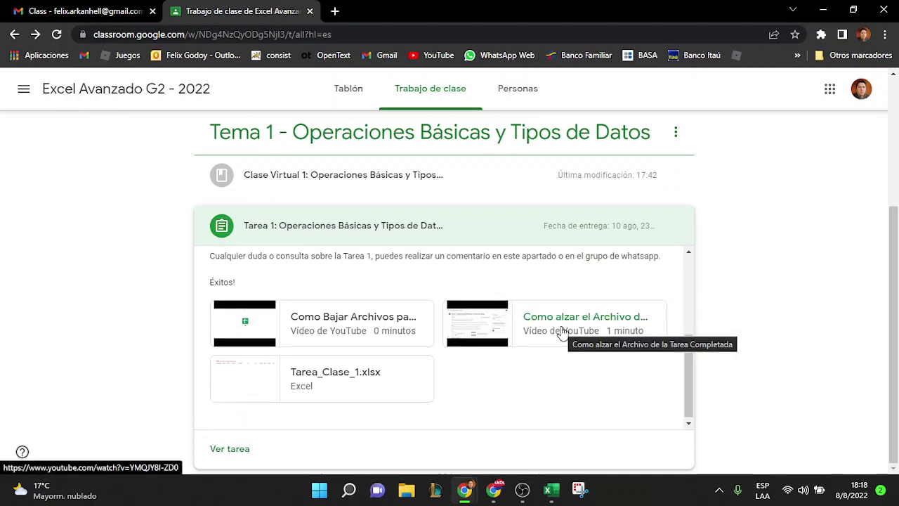
click(229, 453)
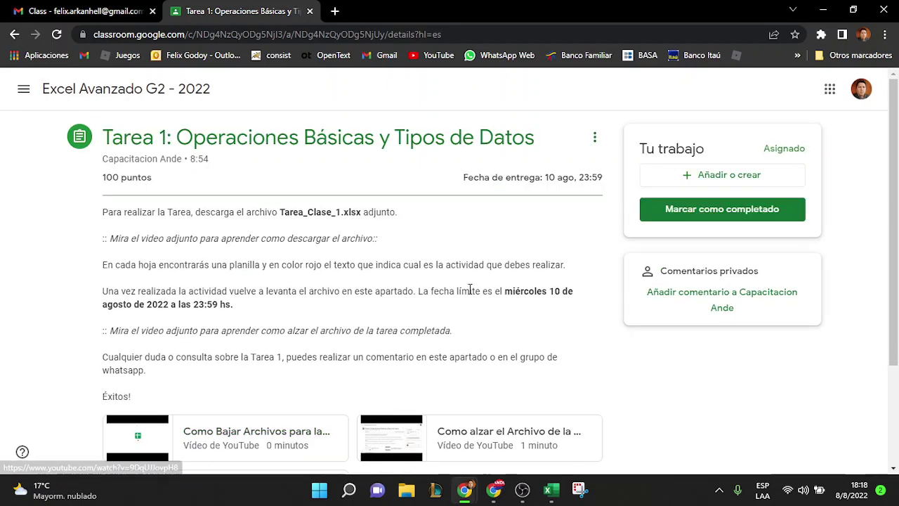
Review the Tarea 1 instructions and attachments, then bring the Tarea_Clase_1 workbook forward in Excel
scroll(430, 220, down, 1)
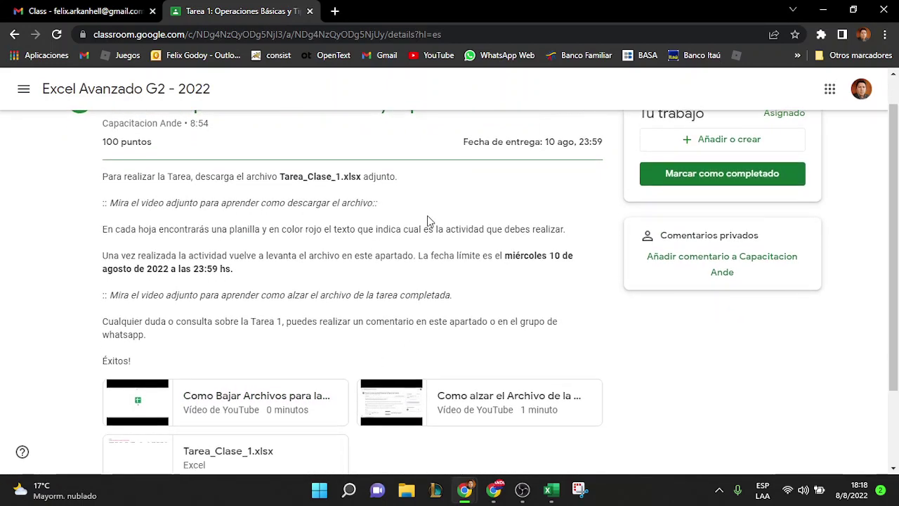
scroll(430, 221, up, 1)
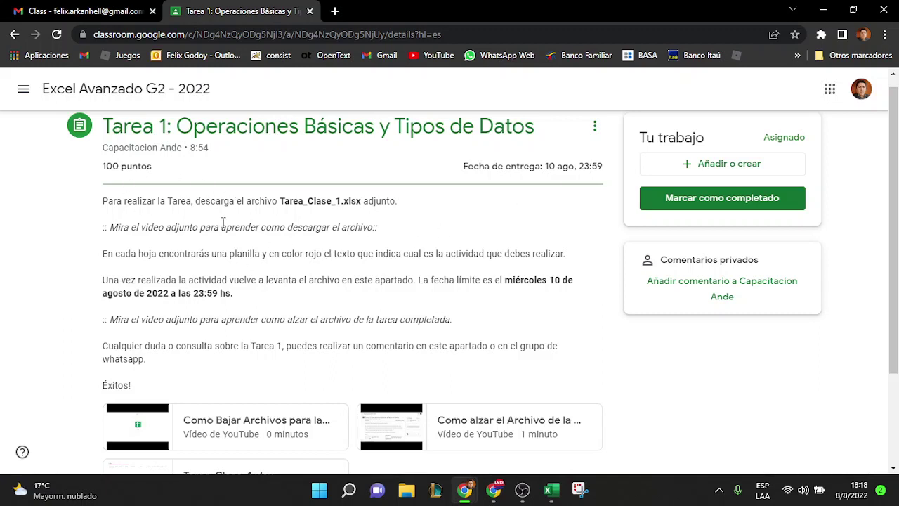
scroll(223, 222, down, 1)
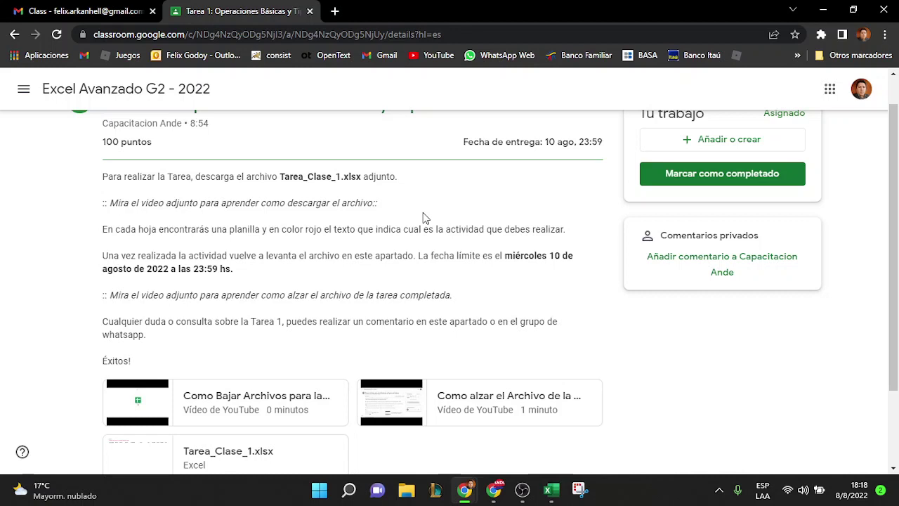
scroll(363, 224, down, 1)
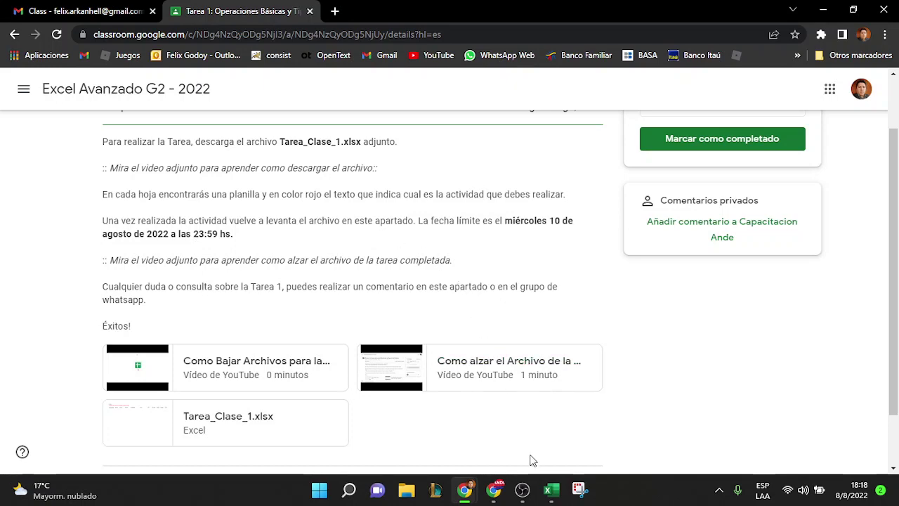
click(551, 490)
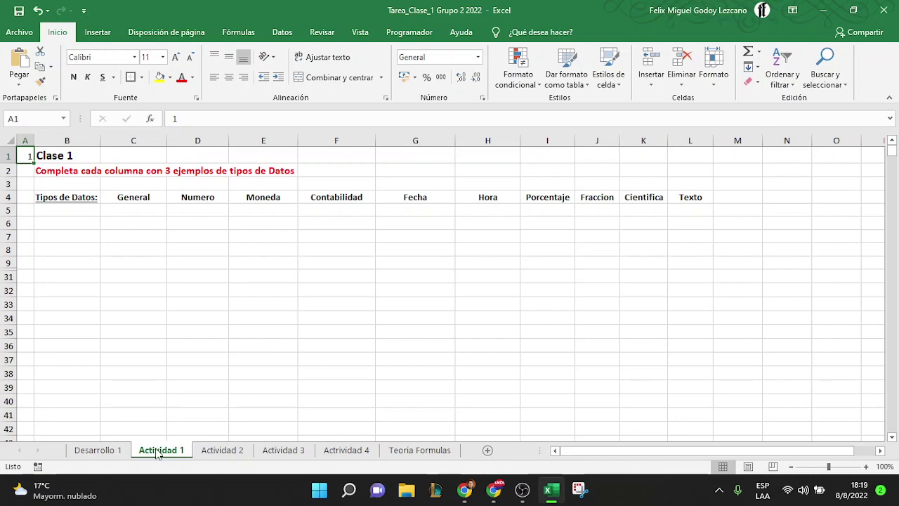
Look through the Actividad 1–4 sheets, end on Actividad 2, and cancel closing the workbook
click(210, 453)
click(283, 451)
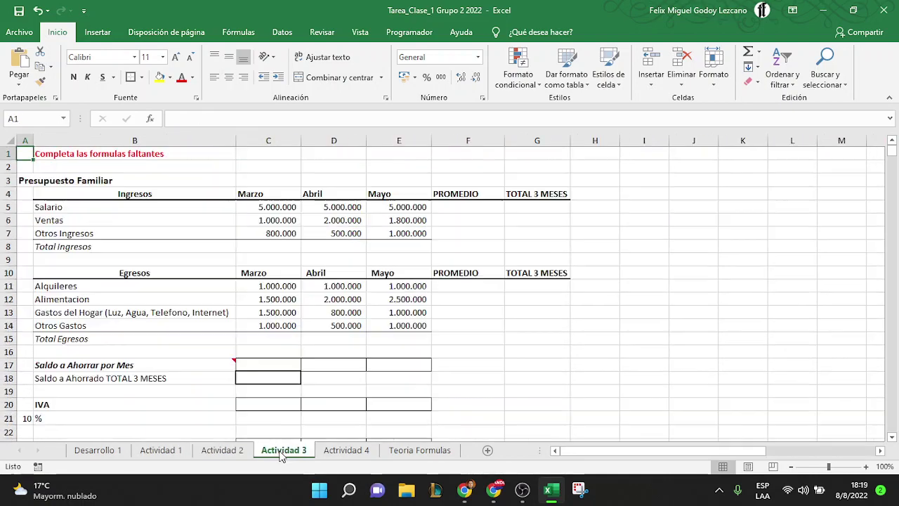
click(352, 451)
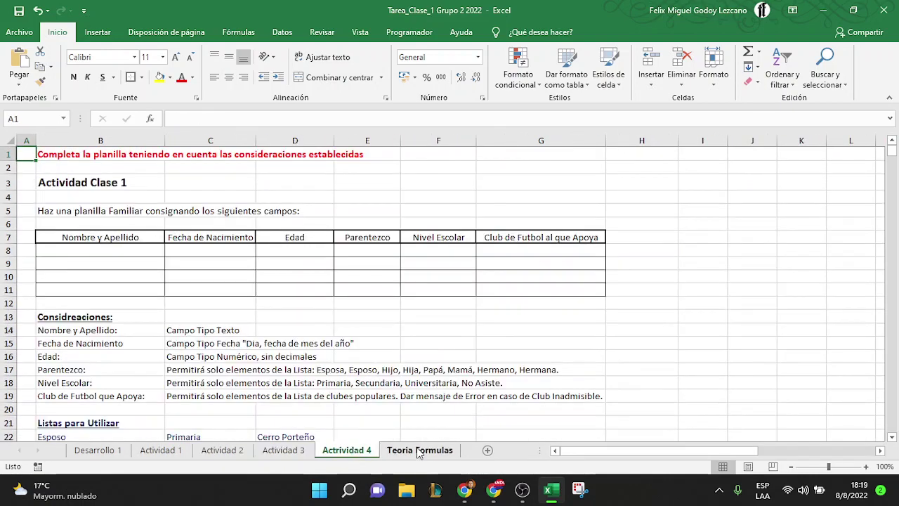
click(62, 159)
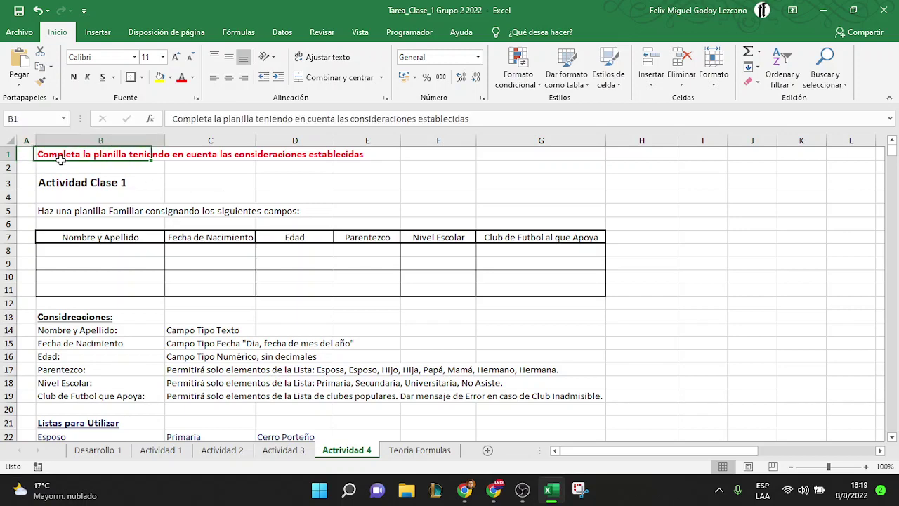
click(283, 451)
click(43, 153)
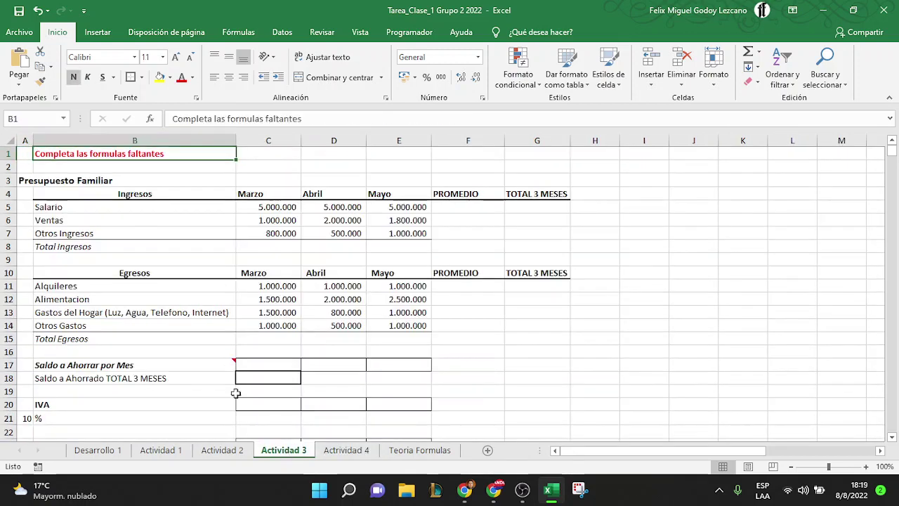
click(214, 451)
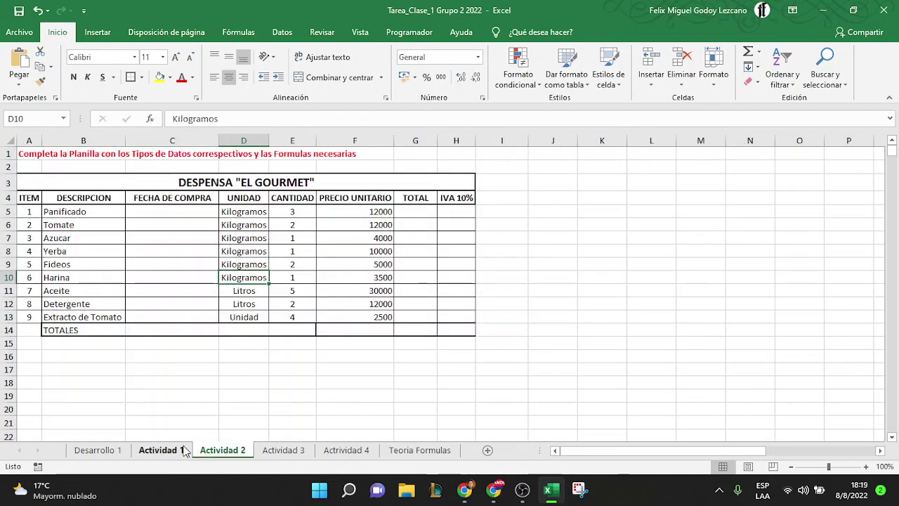
click(181, 451)
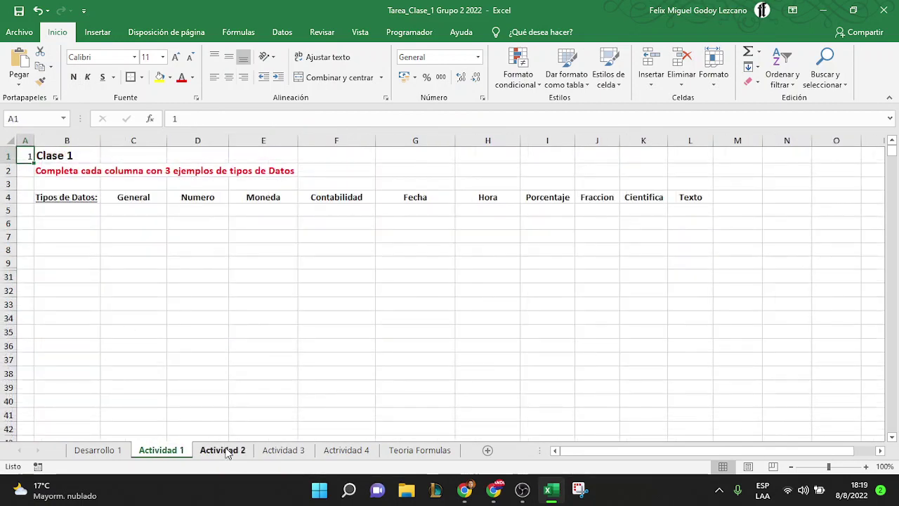
click(232, 451)
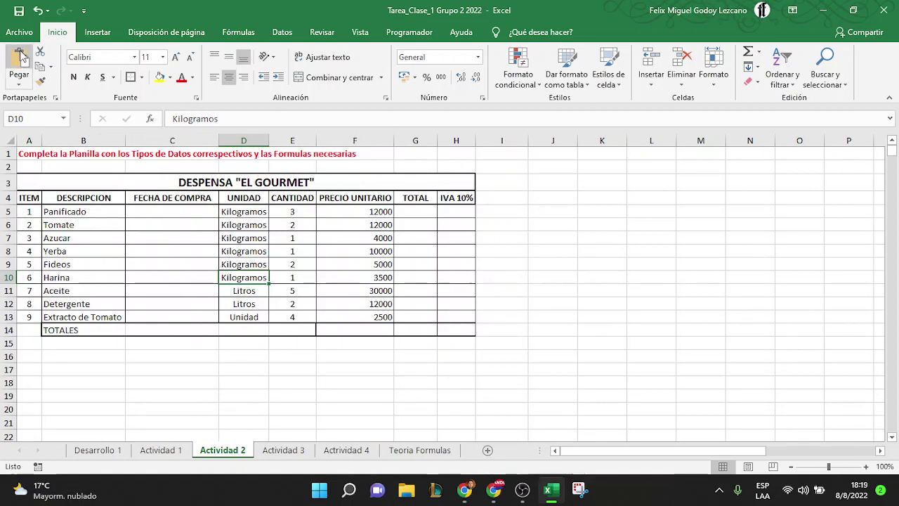
click(883, 9)
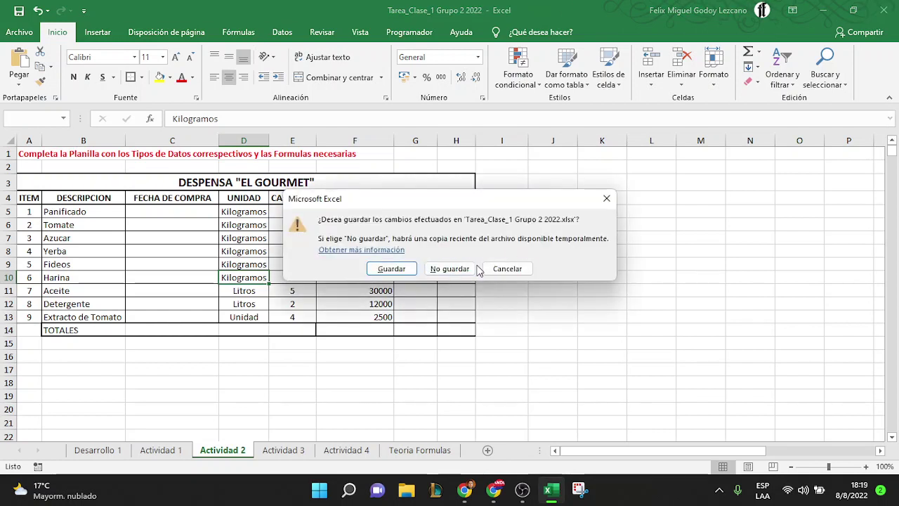
click(503, 268)
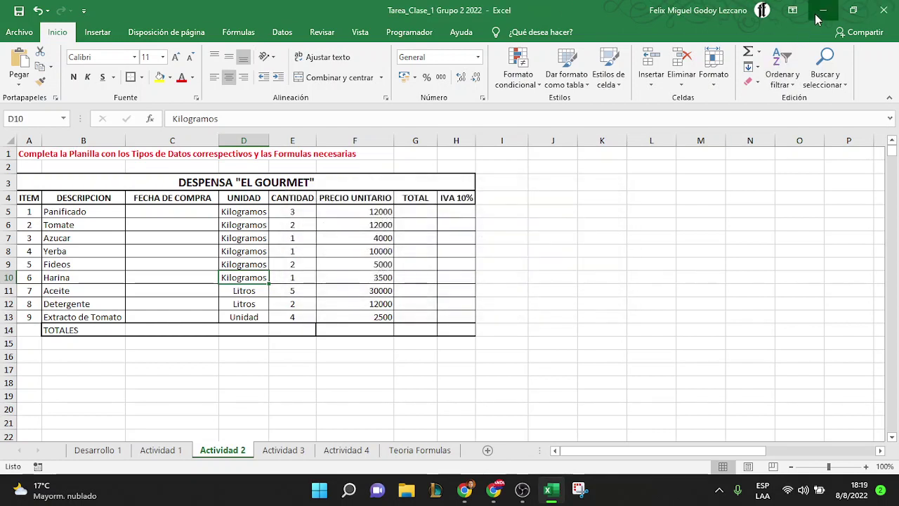
Minimize Excel and scroll the Tarea 1 page up to the Tu trabajo panel
click(822, 10)
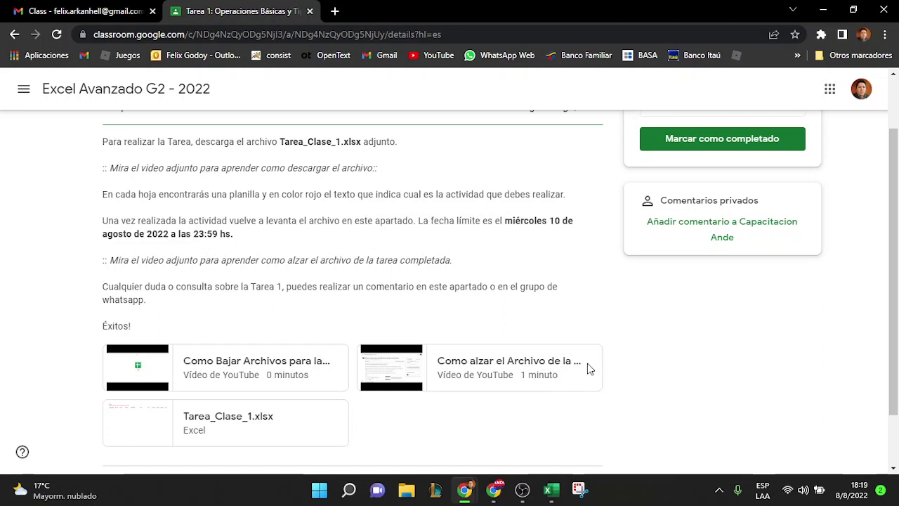
scroll(521, 291, up, 2)
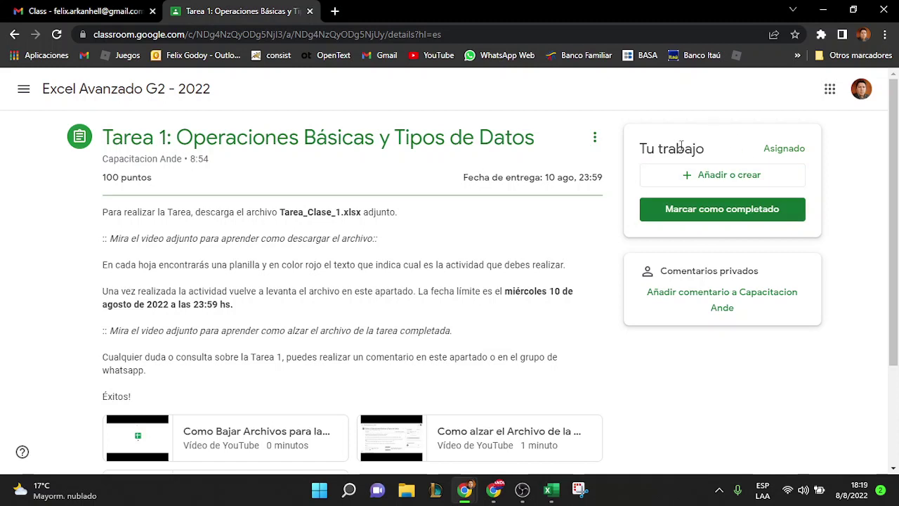
drag(705, 149, 638, 149)
click(659, 149)
Start attaching a file to Tarea 1 via Añadir o crear > Archivo, cancelling the file chooser
click(730, 179)
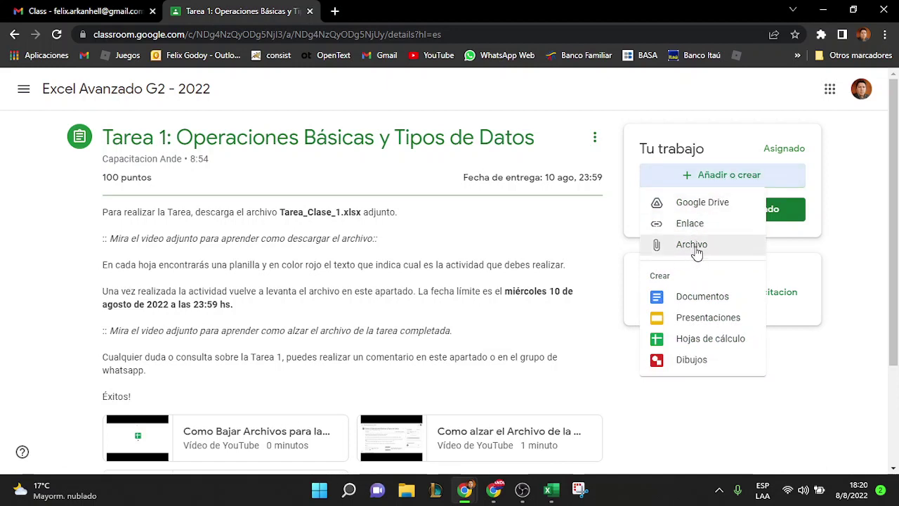
click(695, 246)
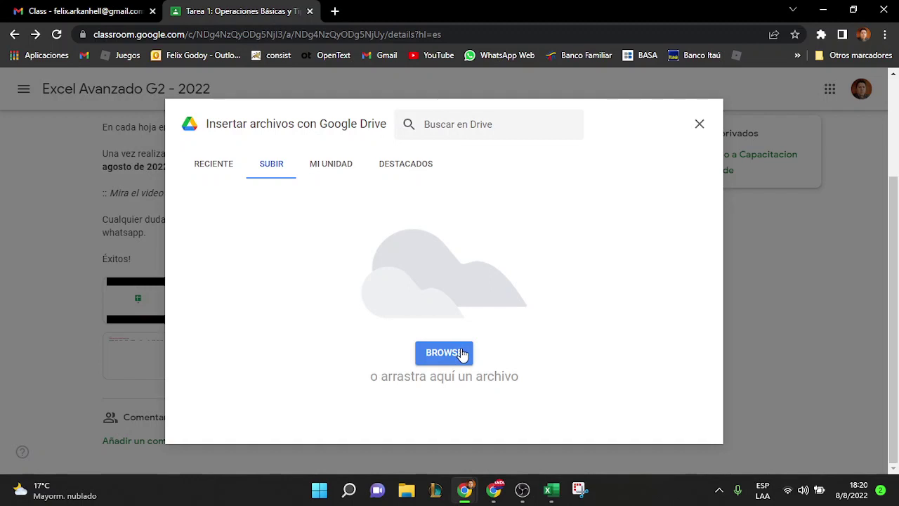
click(462, 353)
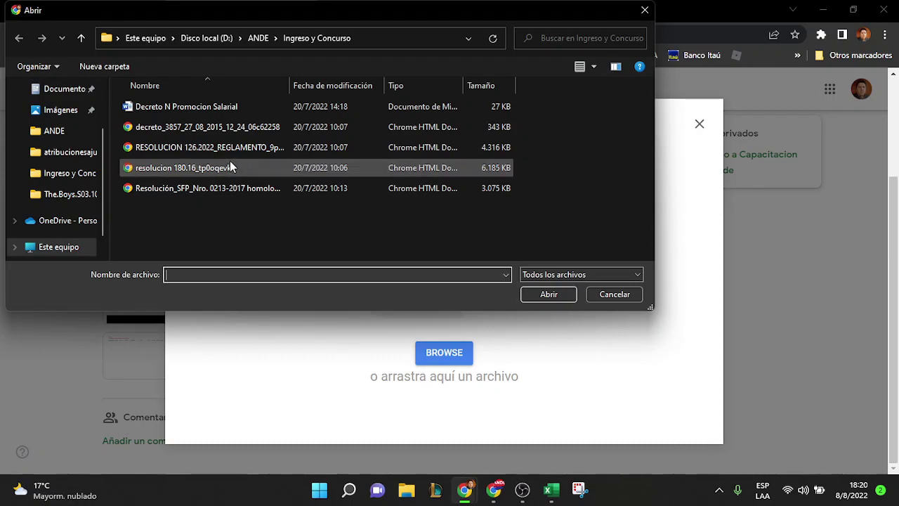
click(608, 294)
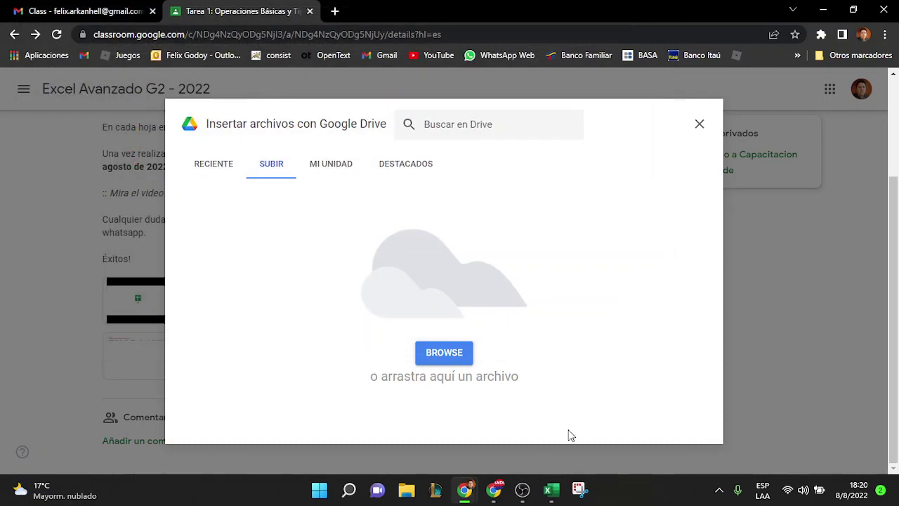
Admit the waiting participant into the Meet call and return to Classroom
click(491, 491)
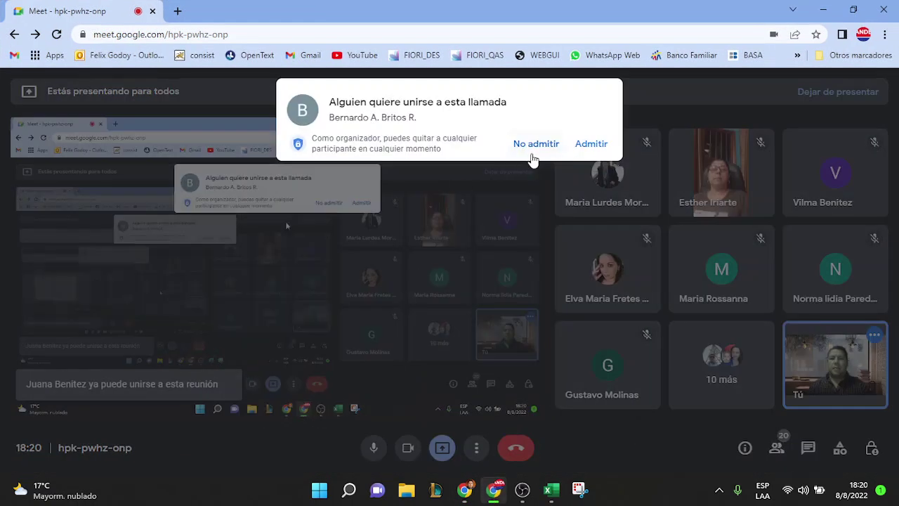
click(600, 144)
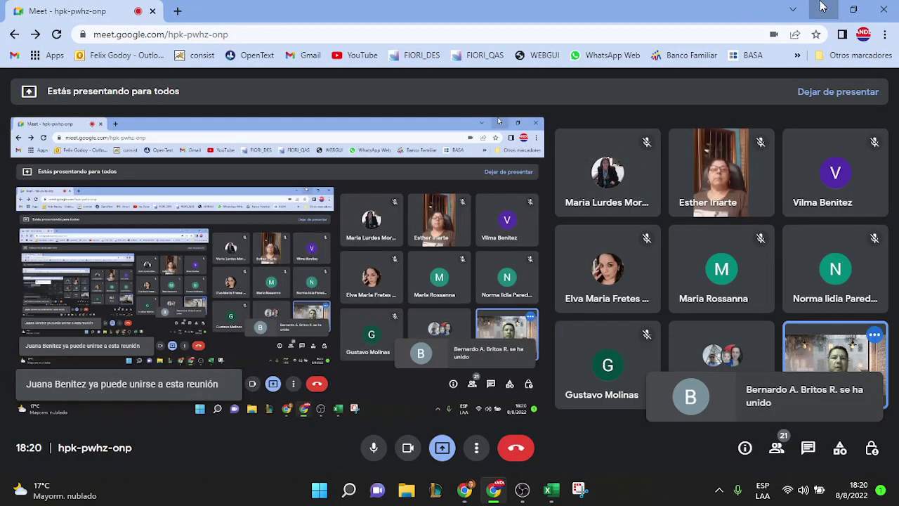
key(alt+Tab)
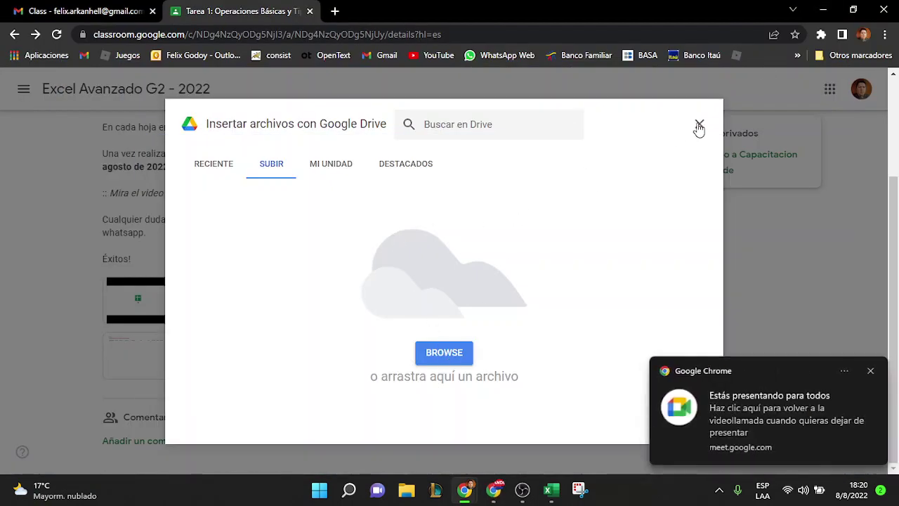
Close the Insertar archivos window and scroll down to Comentarios de la clase
click(698, 124)
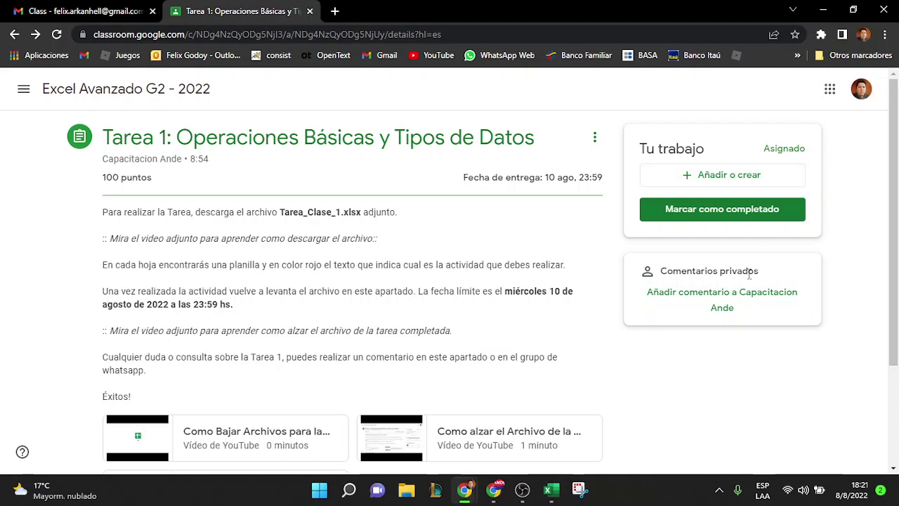
scroll(732, 353, down, 1)
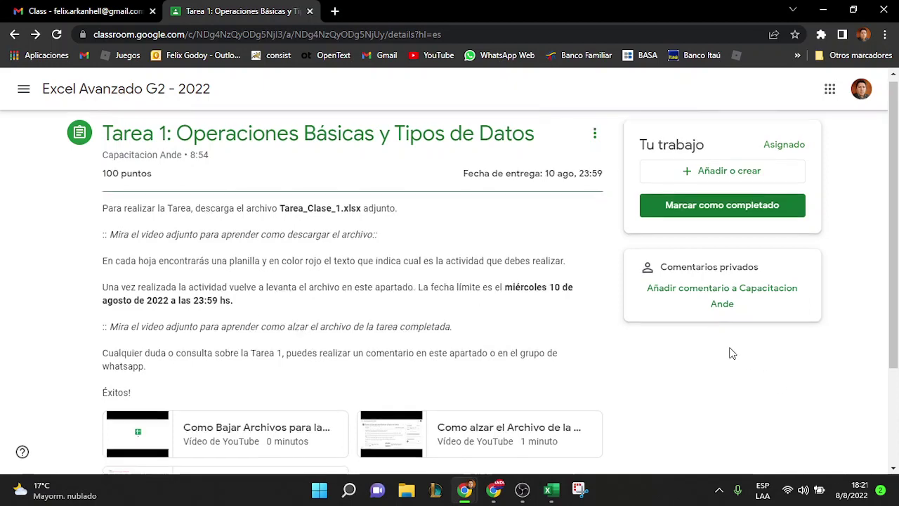
scroll(732, 352, down, 2)
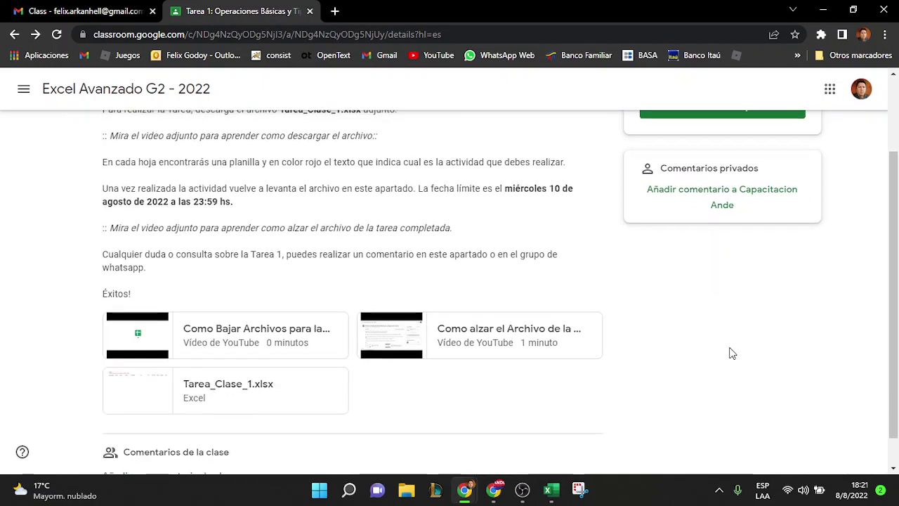
scroll(732, 352, up, 4)
scroll(675, 328, down, 5)
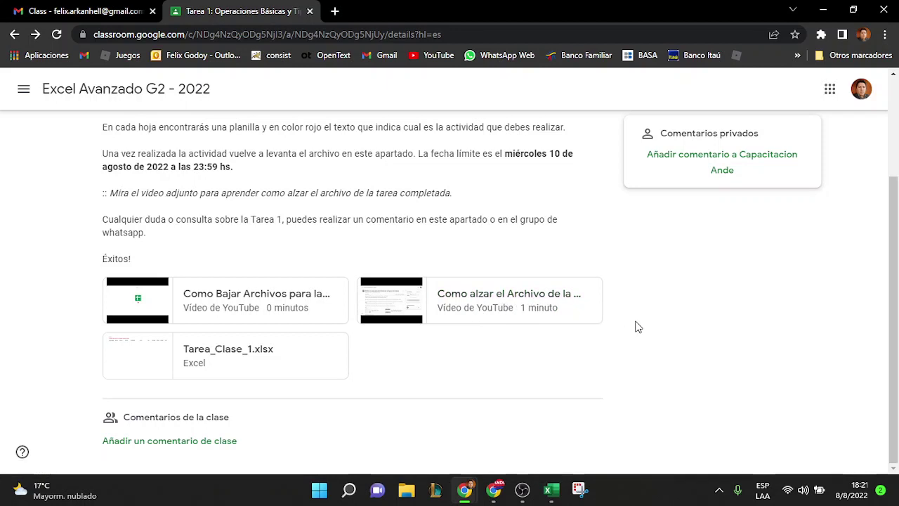
Post the class comment "Hola Profesor, no entiendo la Activdad 2" on Tarea 1
click(200, 441)
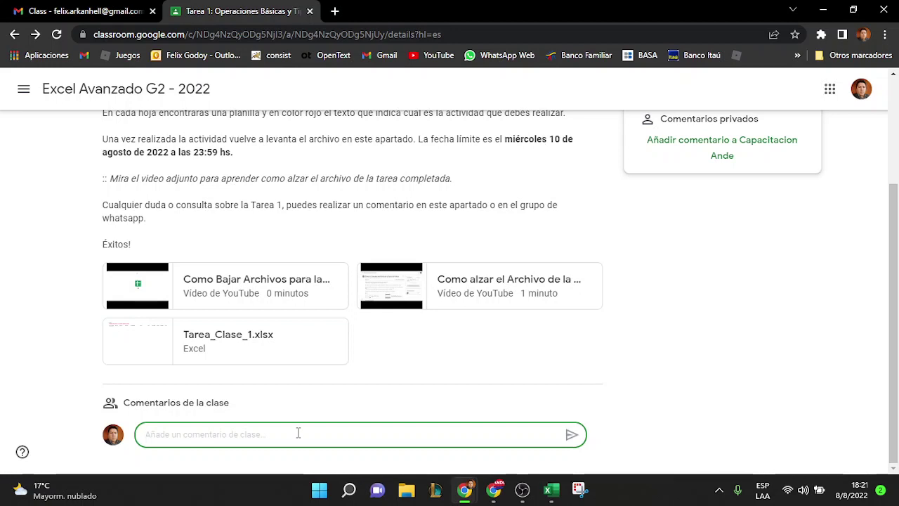
text(Hola Profe)
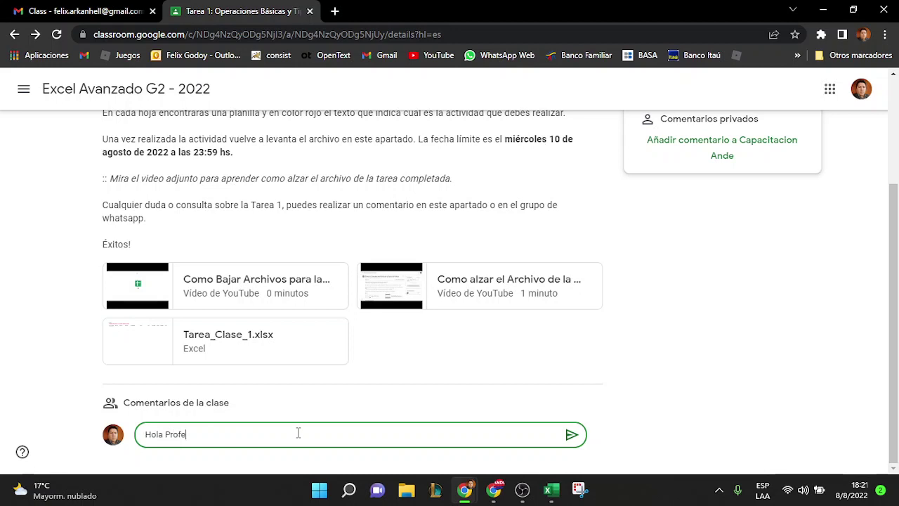
text(sor, no entiendo la Activdad 2)
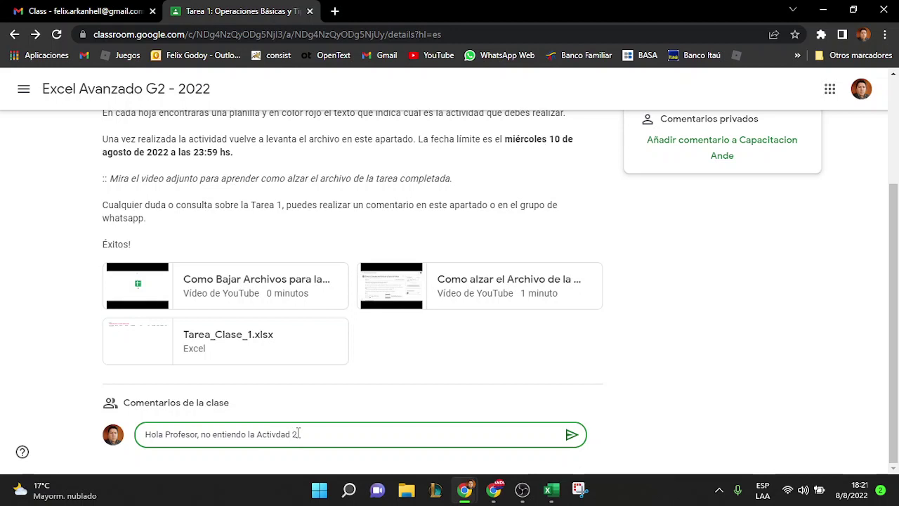
click(573, 435)
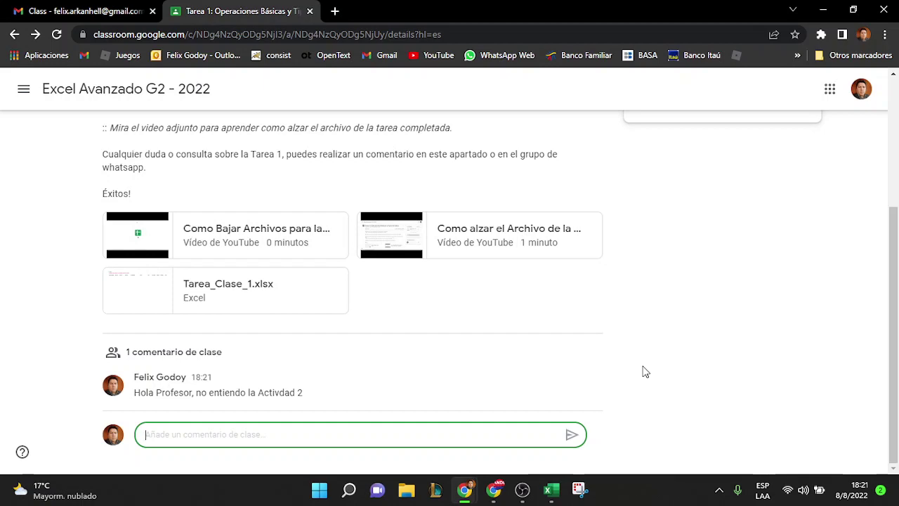
scroll(645, 371, up, 3)
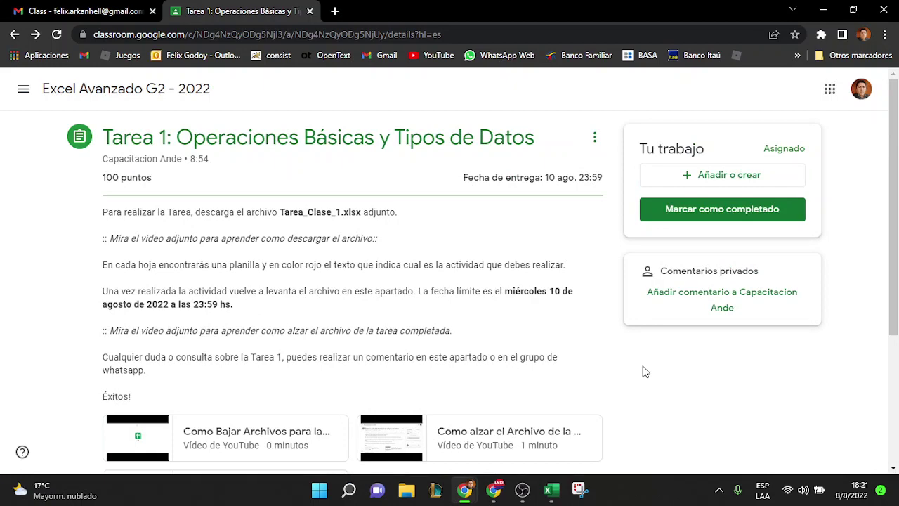
scroll(644, 371, down, 2)
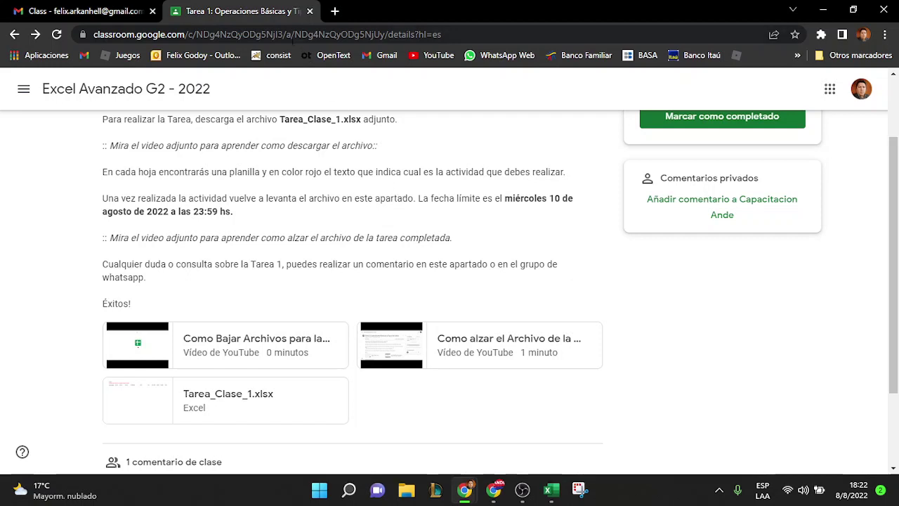
scroll(372, 163, up, 2)
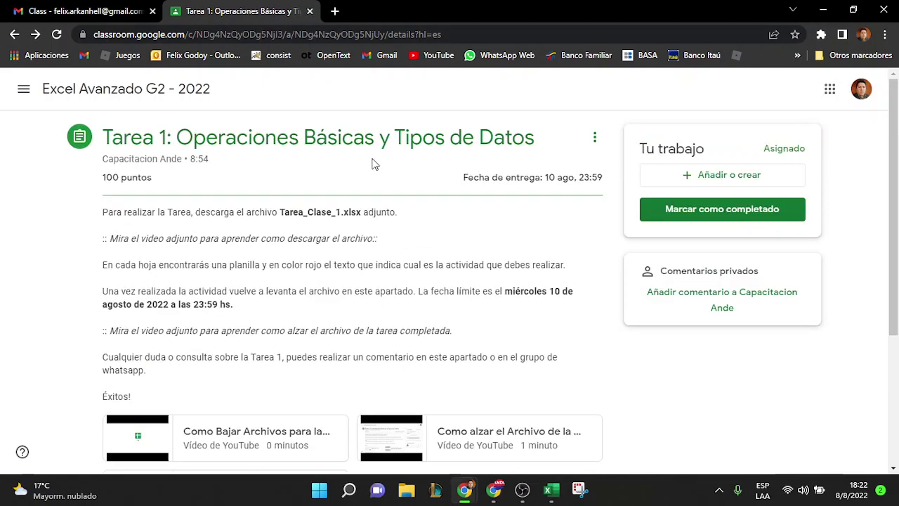
Return to the Classwork list, then close the Gmail tab and the Classroom browser window
click(135, 90)
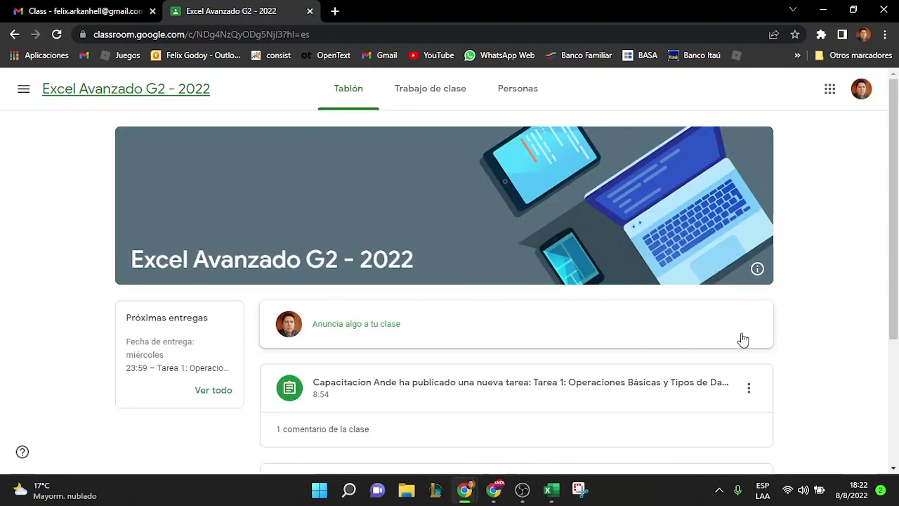
click(423, 99)
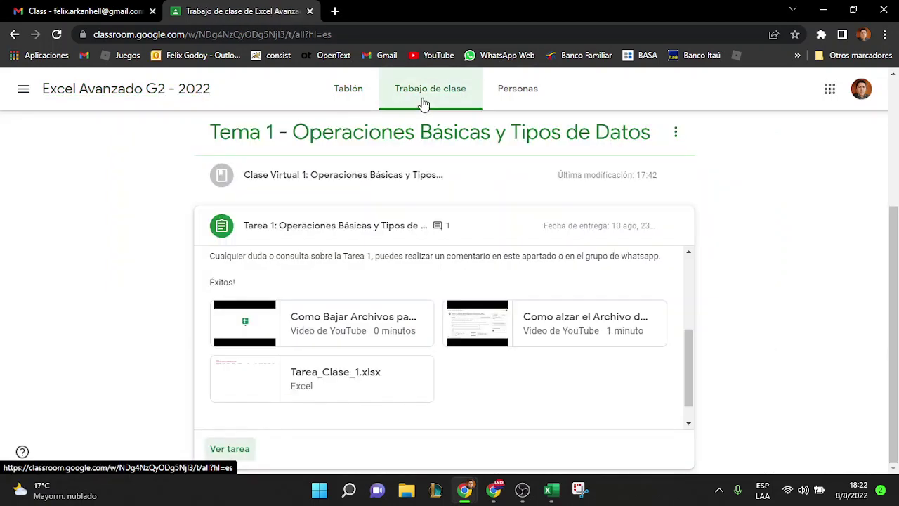
scroll(594, 205, up, 3)
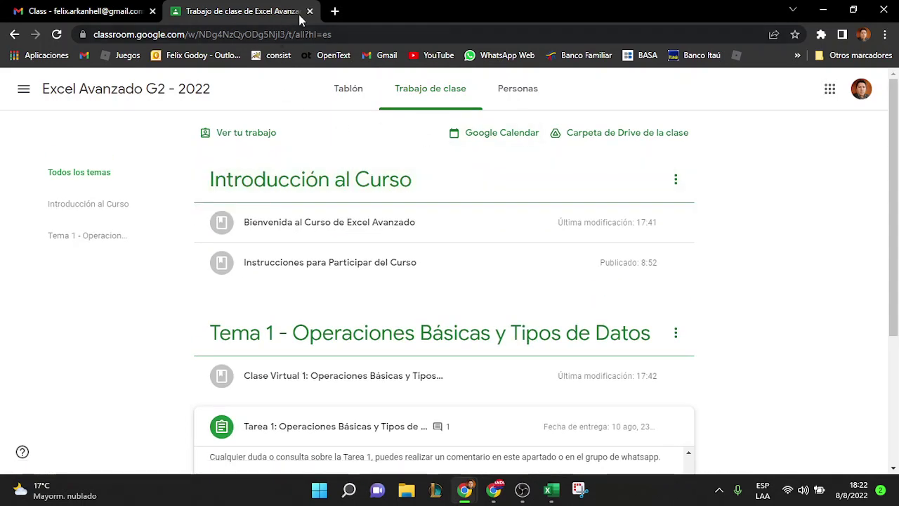
click(152, 11)
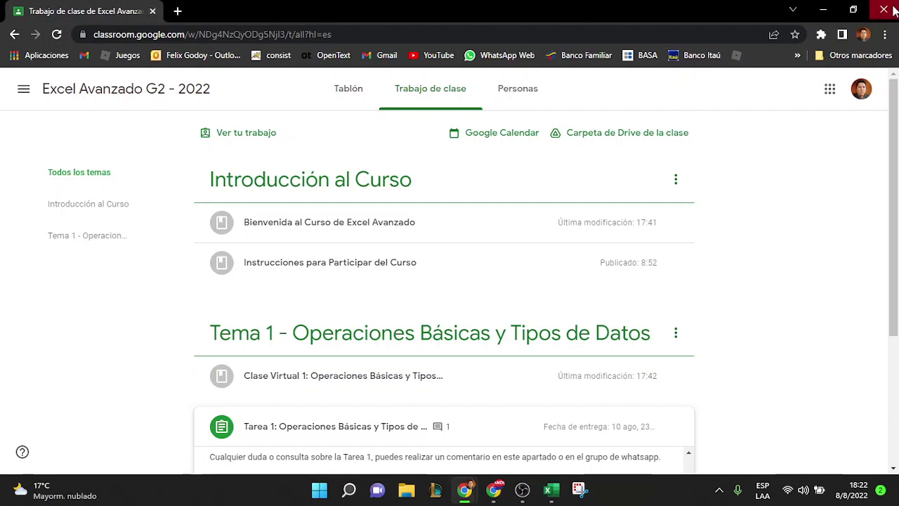
click(889, 8)
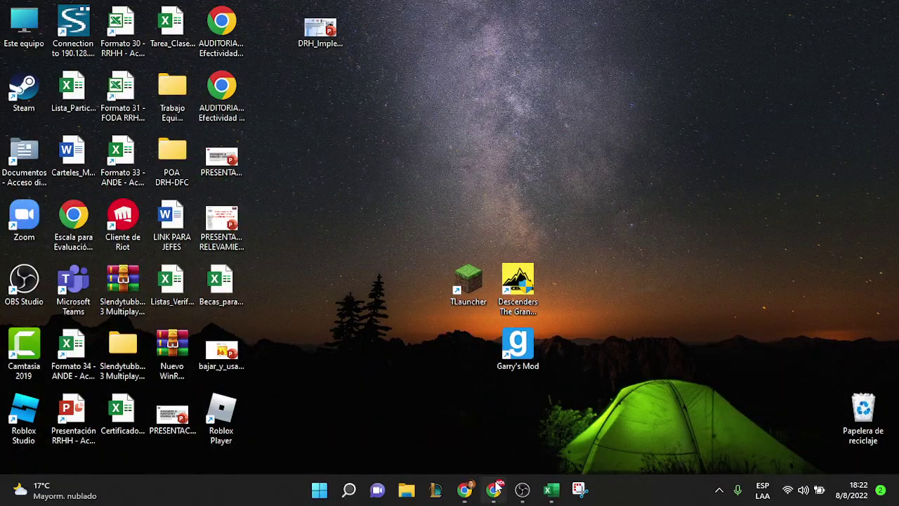
Bring the Tarea_Clase_1 Grupo 2 2022 workbook forward on its Actividad 1 sheet
mouse_move(522, 489)
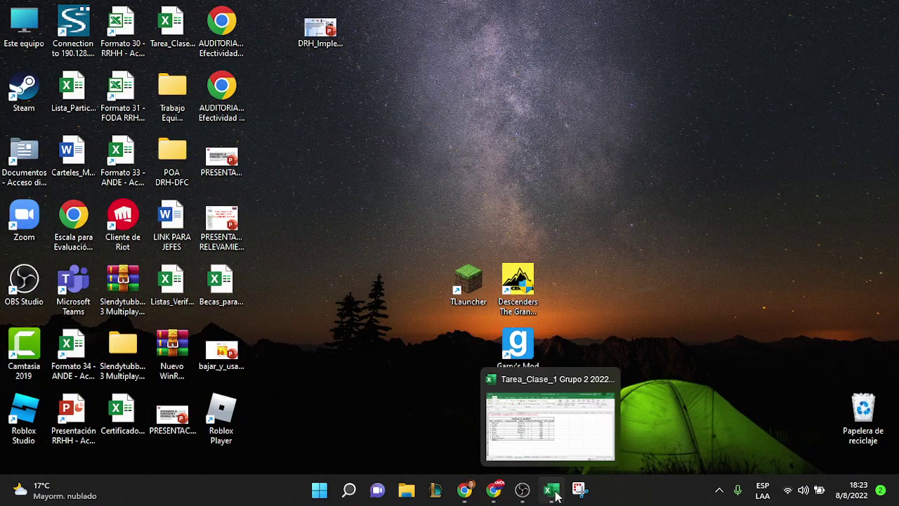
click(551, 489)
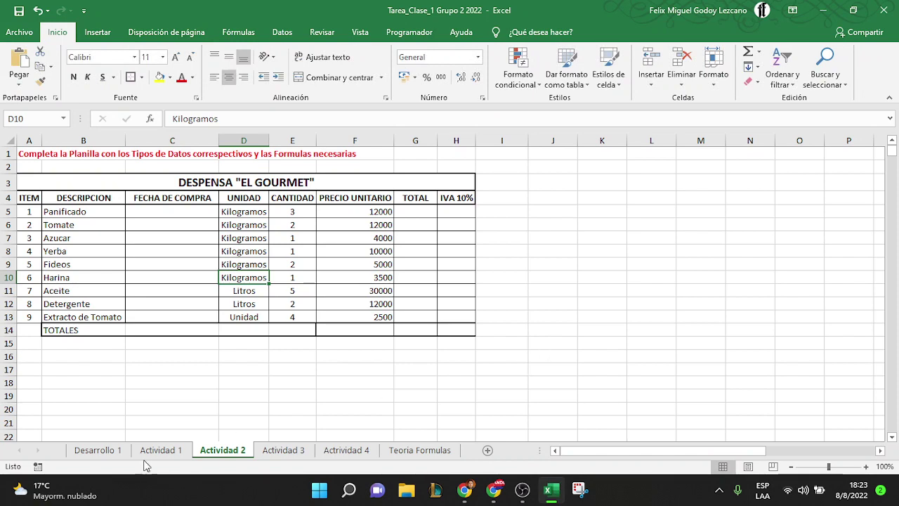
click(173, 455)
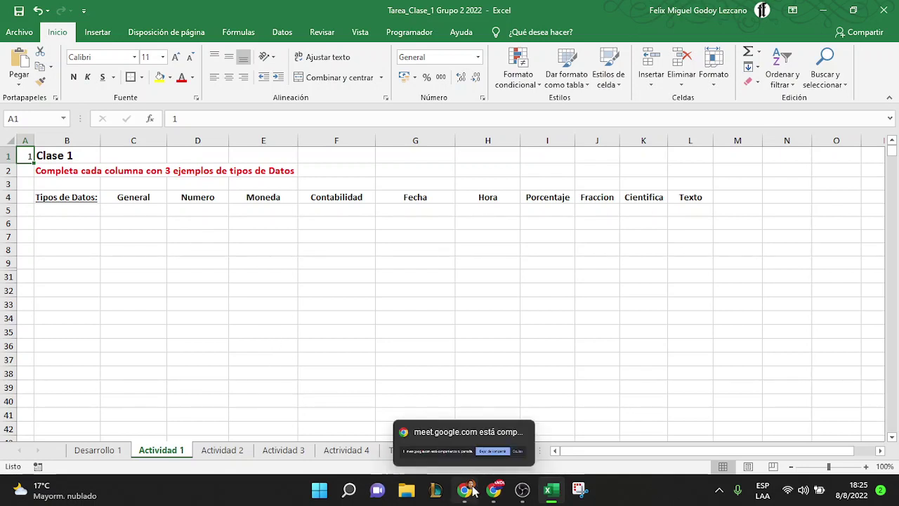
Admit the waiting participant in the Meet call, then minimize the Chrome window
click(493, 489)
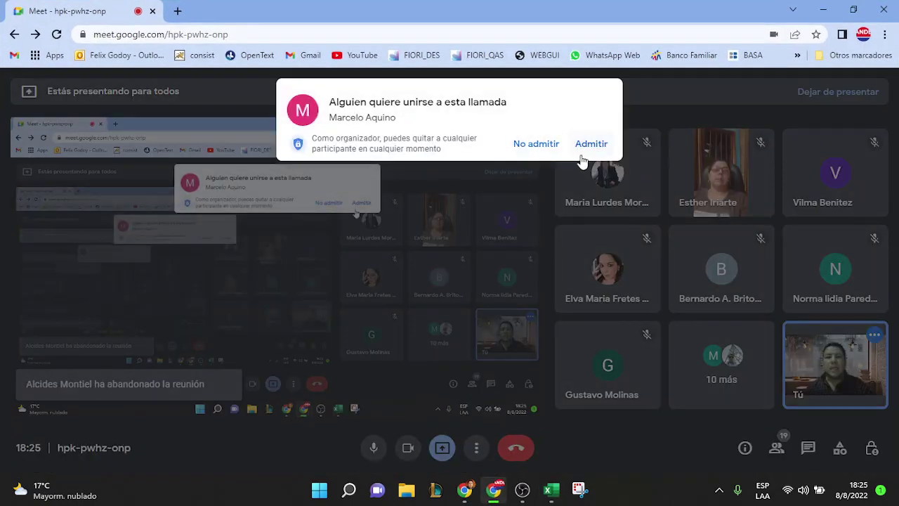
click(597, 144)
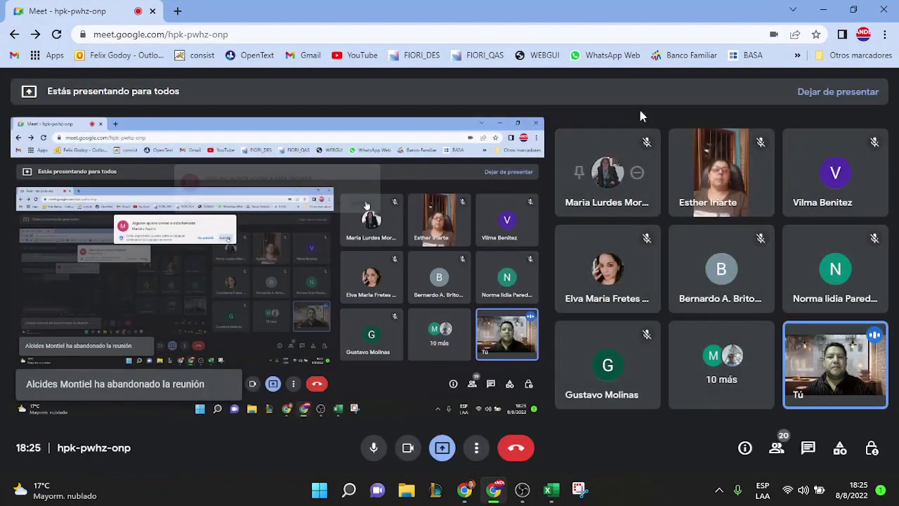
click(823, 8)
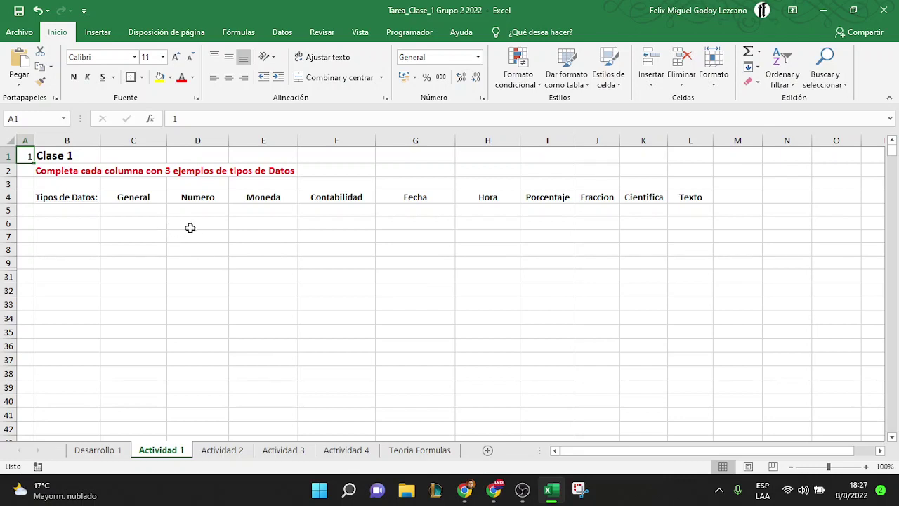
click(151, 210)
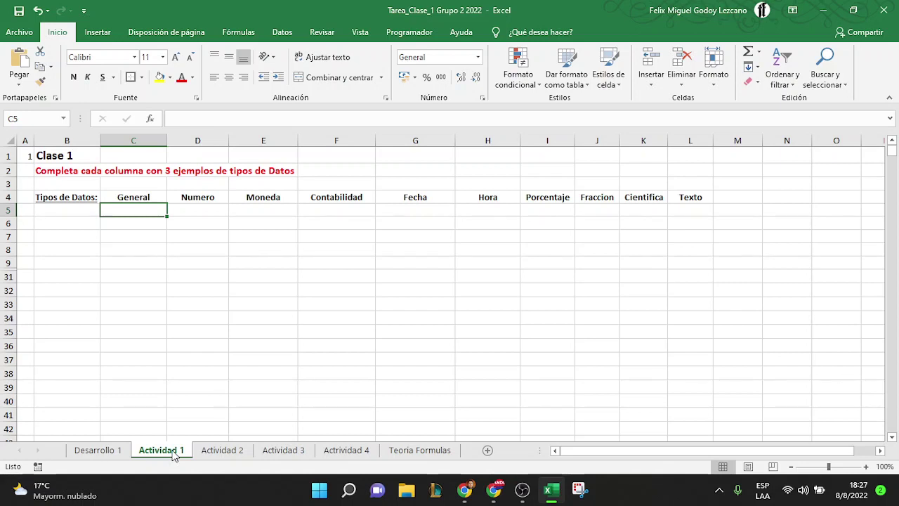
double_click(173, 452)
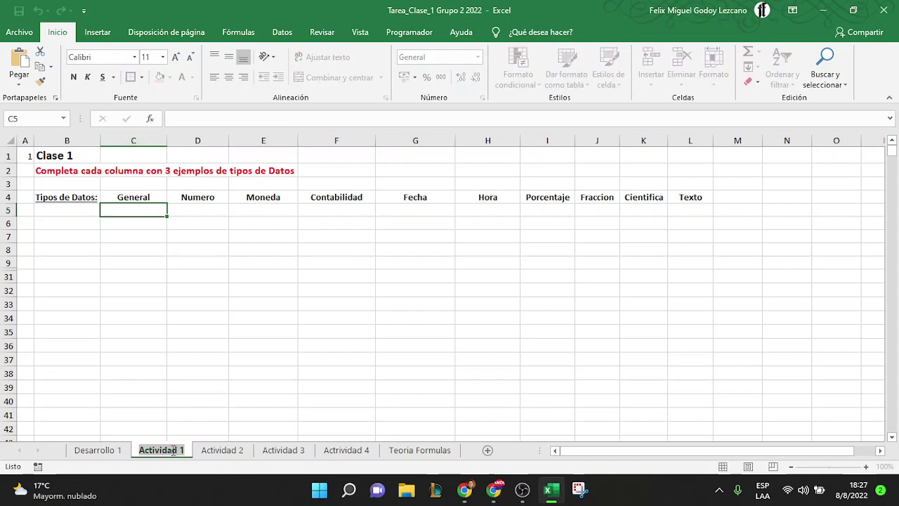
text(Ac)
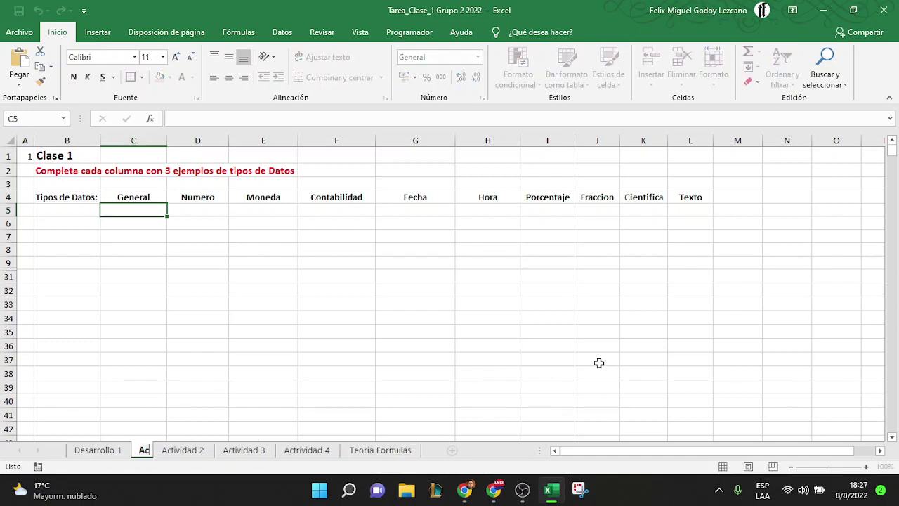
text(tivadad)
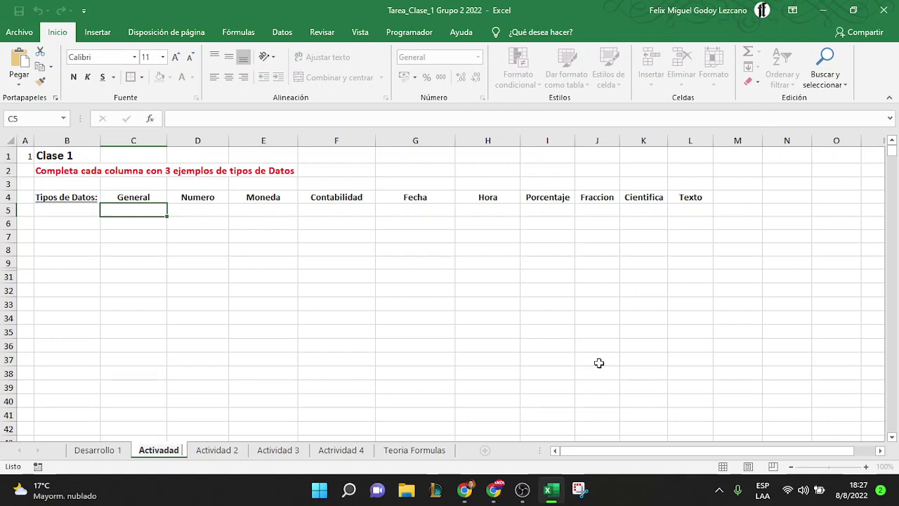
key(BackSpace)
key(BackSpace)
key(BackSpace)
key(BackSpace)
key(BackSpace)
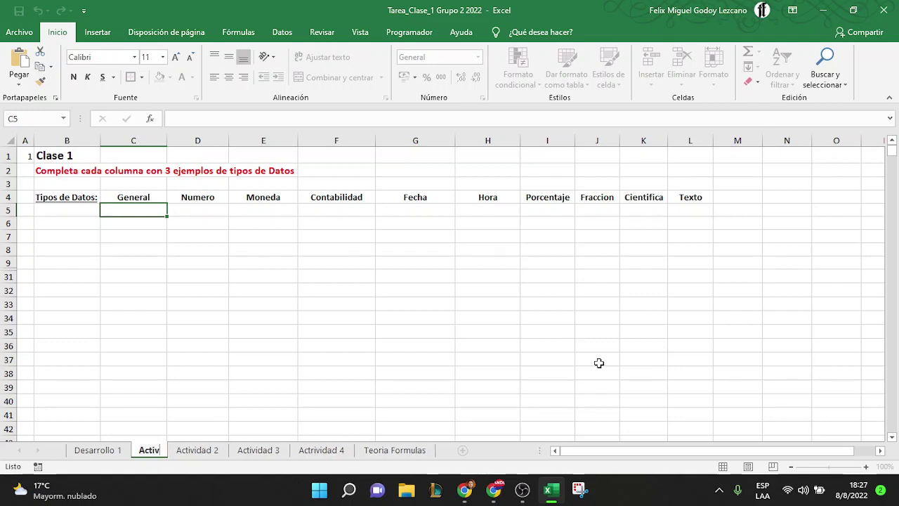
text(idad)
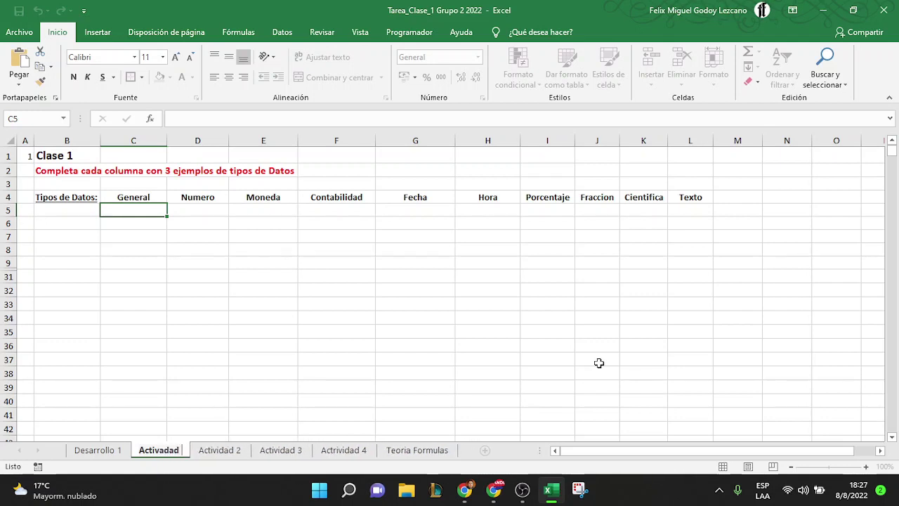
text( 1)
key(Return)
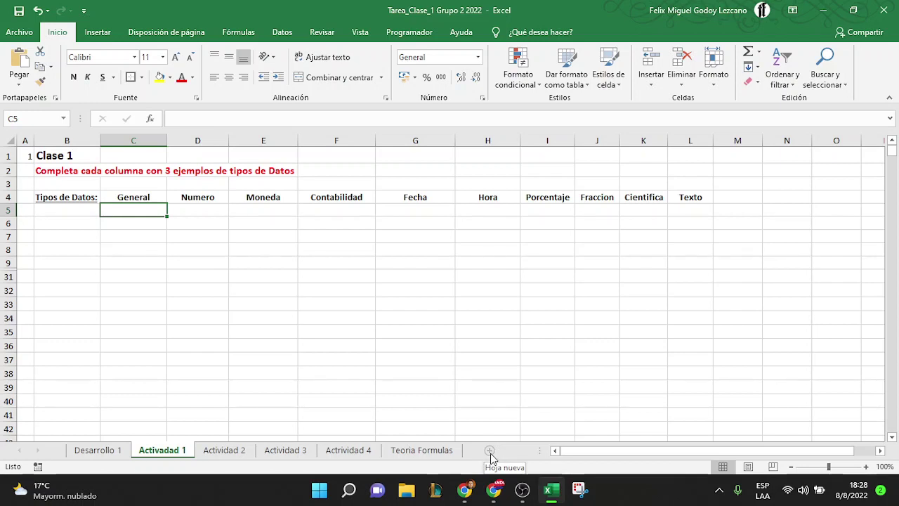
Add a blank Hoja1 sheet, drag it to the end, then delete it with Eliminar
click(491, 452)
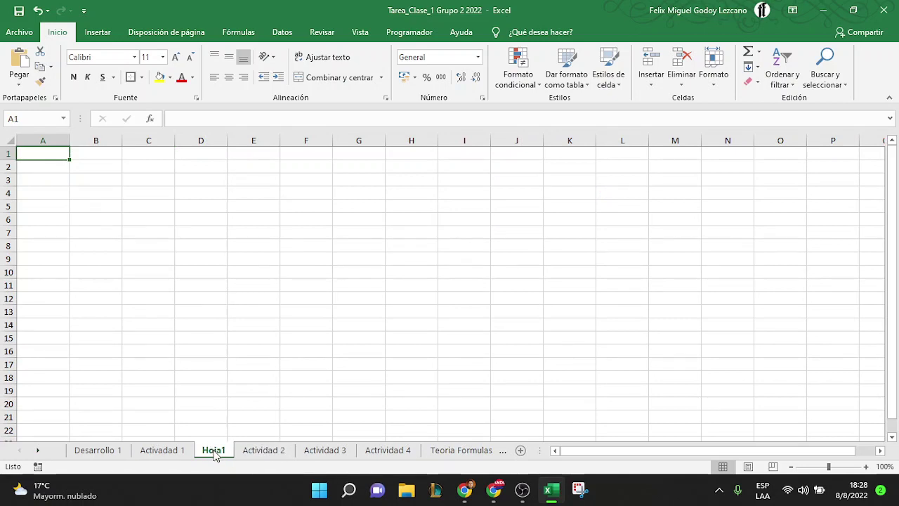
drag(214, 454, 516, 453)
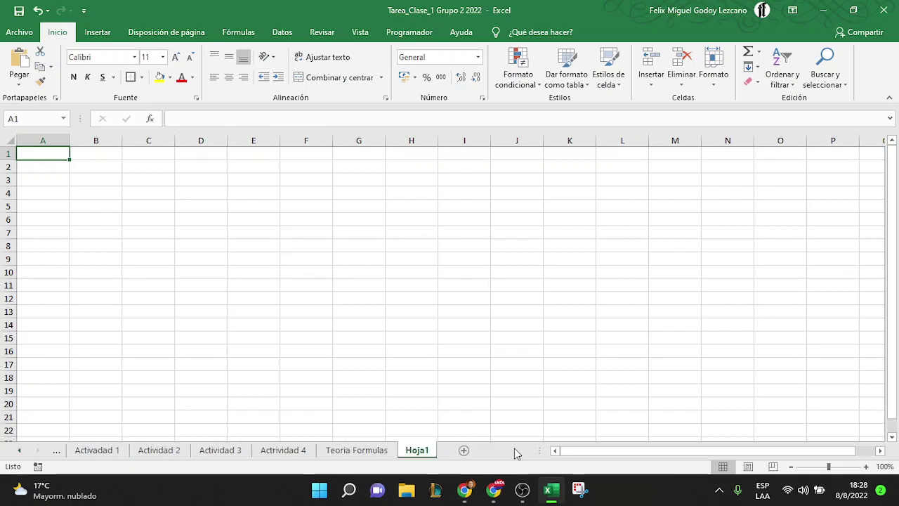
right_click(417, 453)
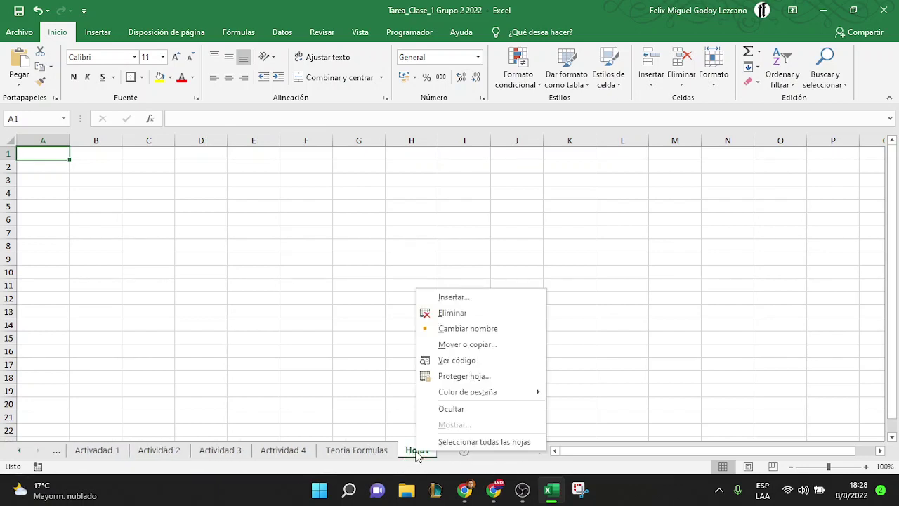
click(452, 313)
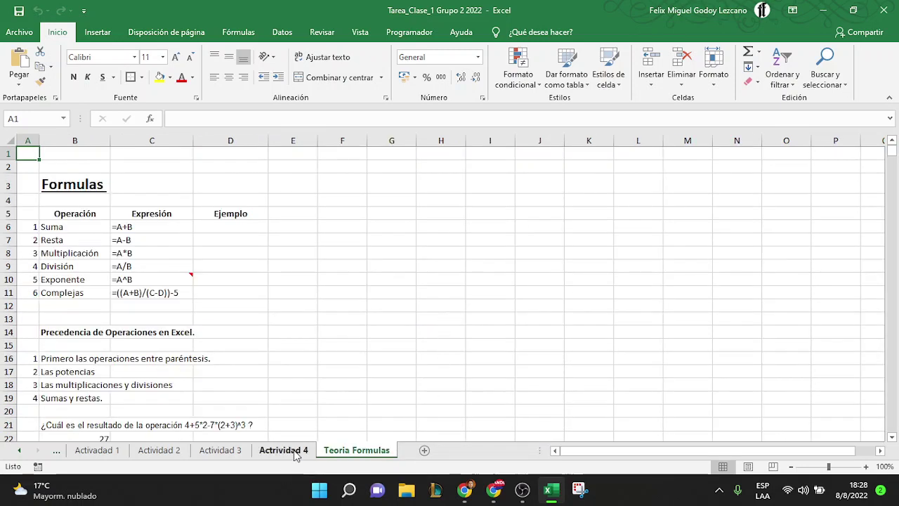
Colour the Actividad 1 sheet tab green
click(19, 452)
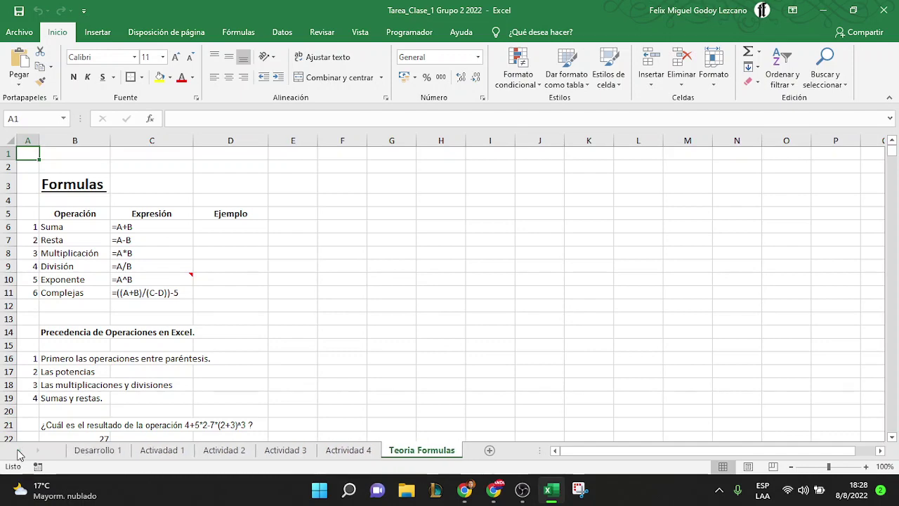
click(163, 450)
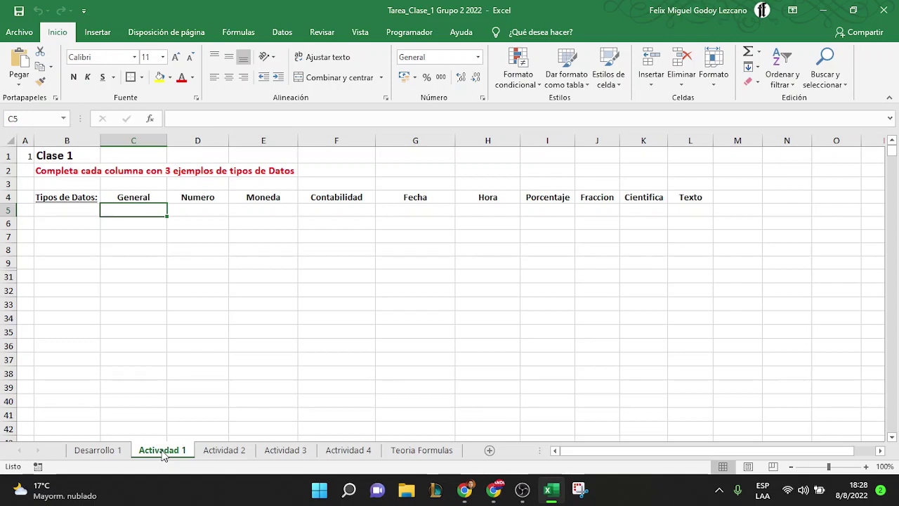
right_click(163, 454)
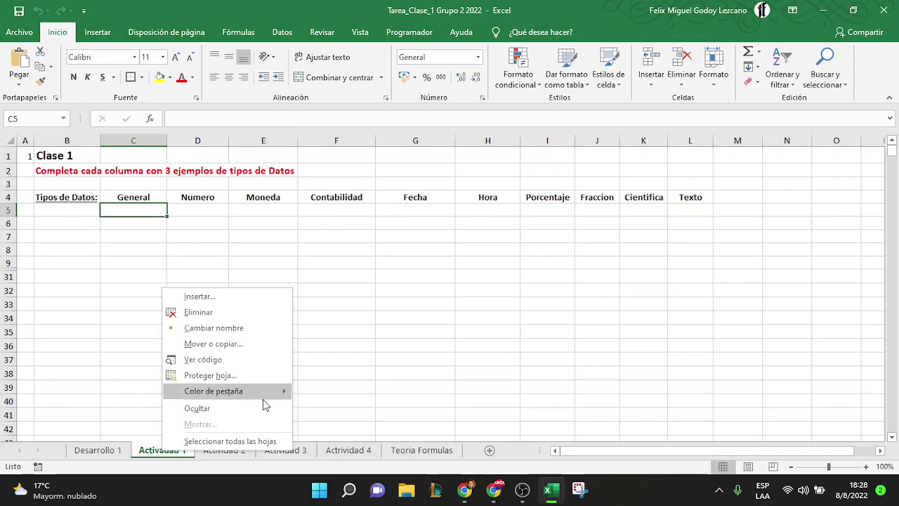
mouse_move(261, 392)
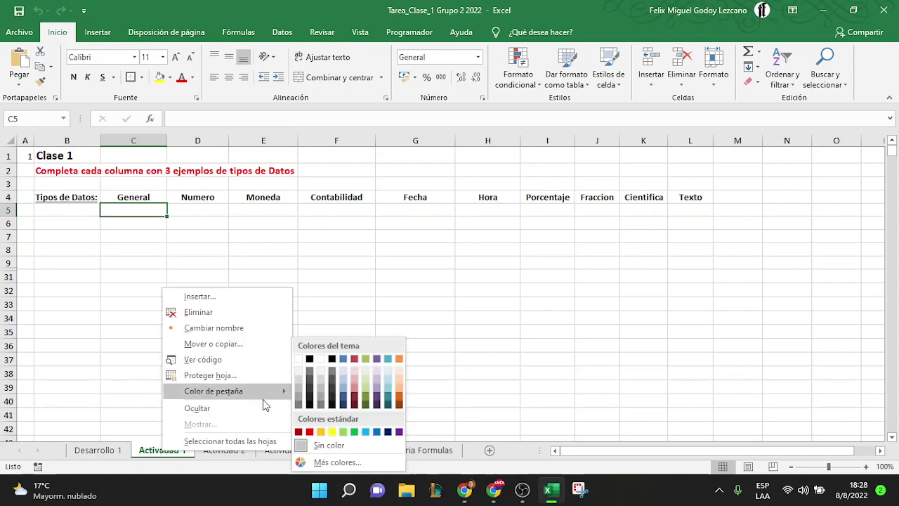
click(355, 431)
Colour the Actividad 2 sheet tab yellow and the Actividad 3 tab orange
click(232, 453)
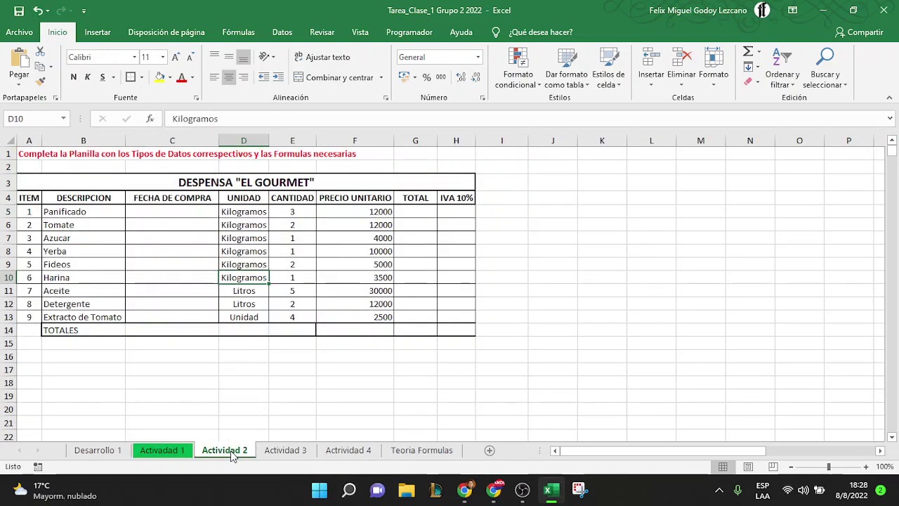
right_click(231, 453)
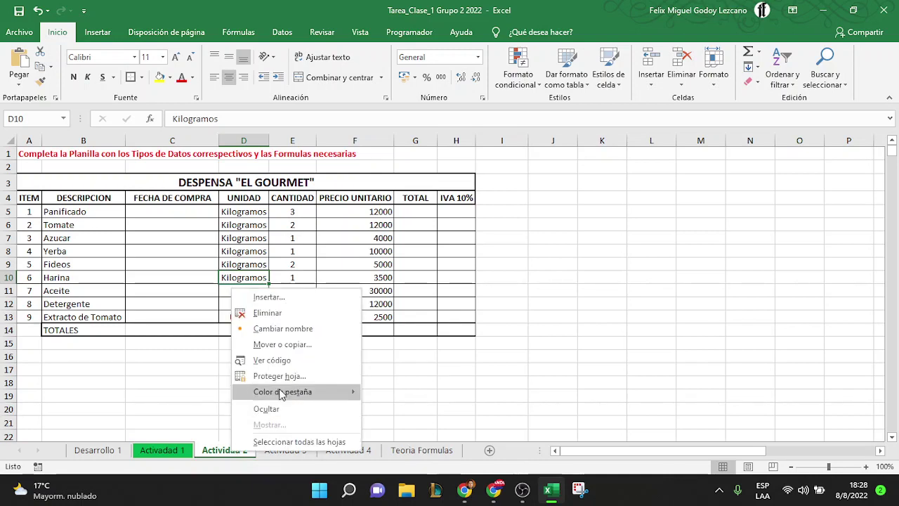
mouse_move(280, 391)
click(401, 429)
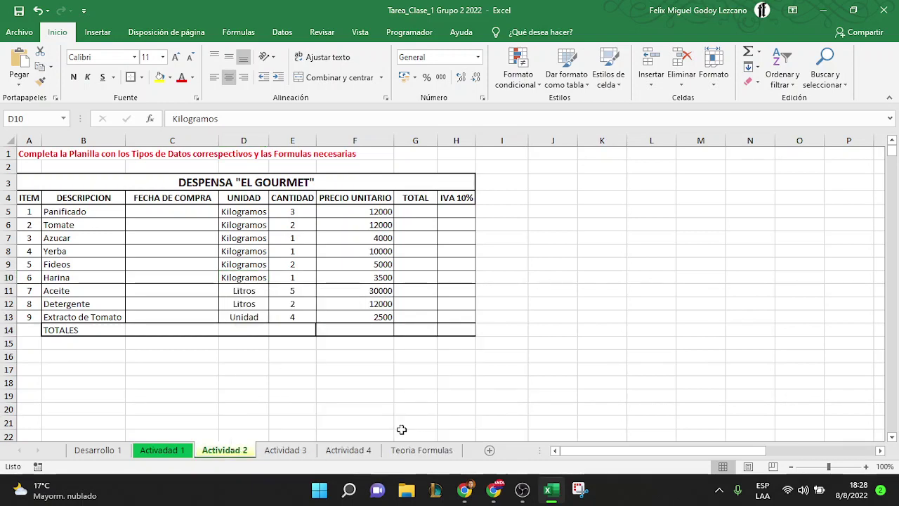
click(296, 453)
right_click(294, 457)
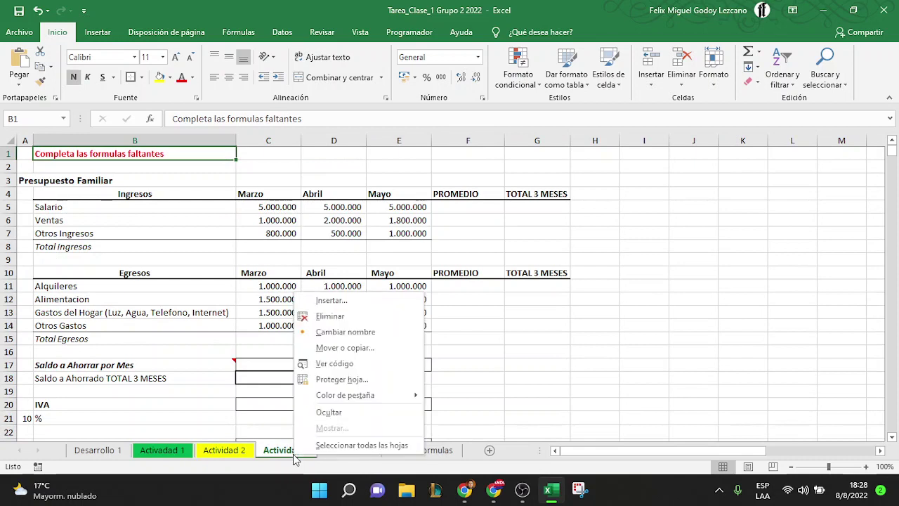
mouse_move(341, 396)
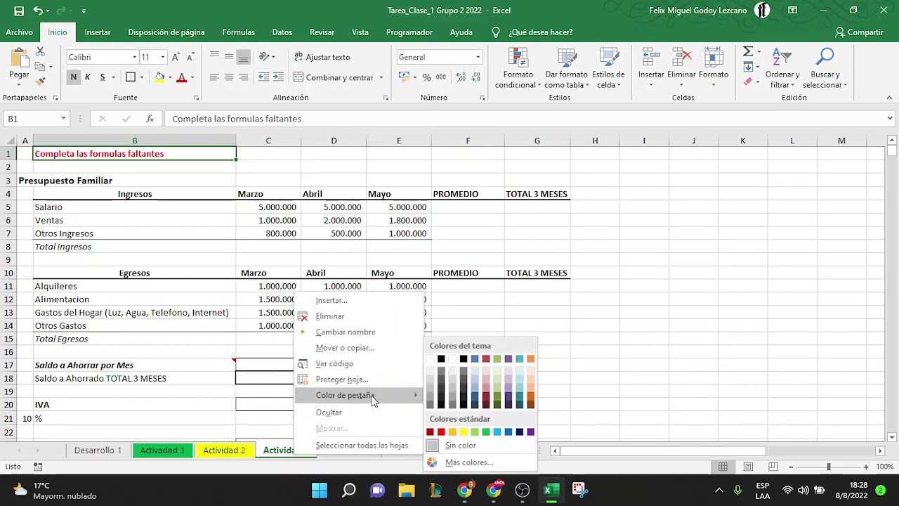
click(531, 401)
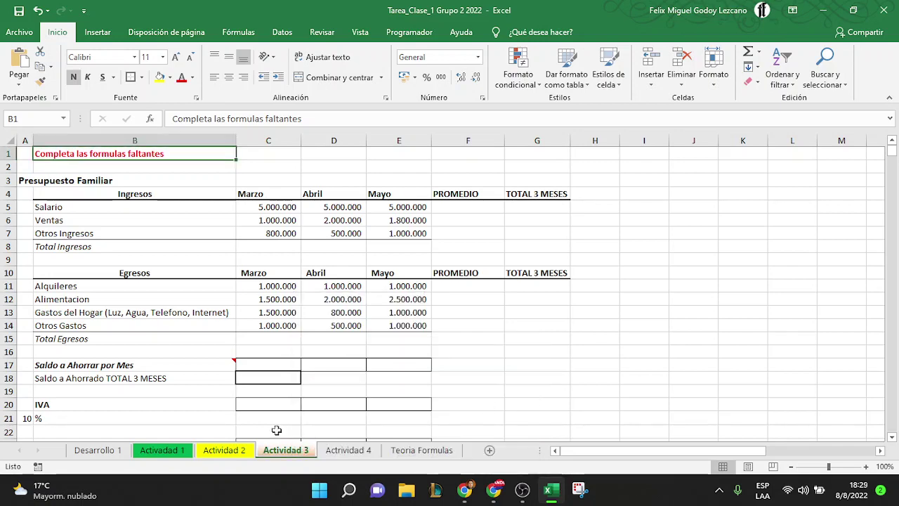
Look over the Actividad 2, 3 and 4 sheets, then return to Actividad 1
click(242, 450)
click(293, 451)
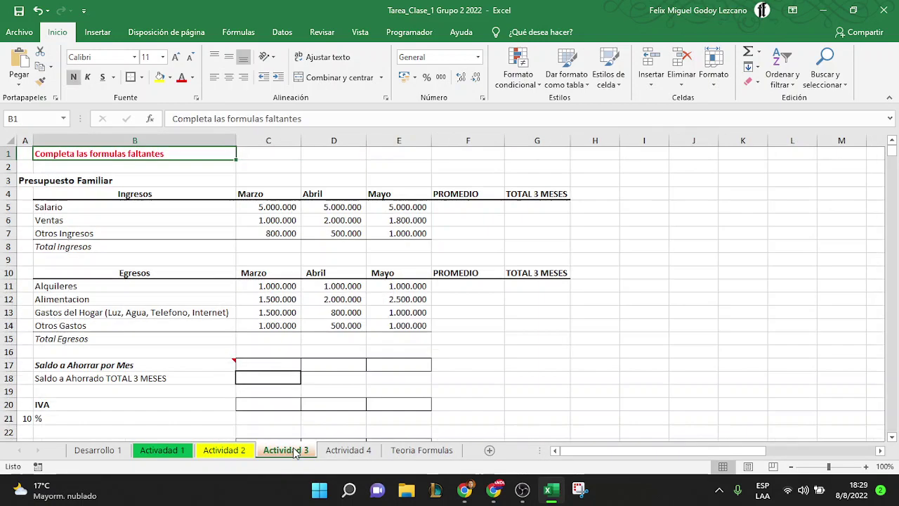
click(347, 450)
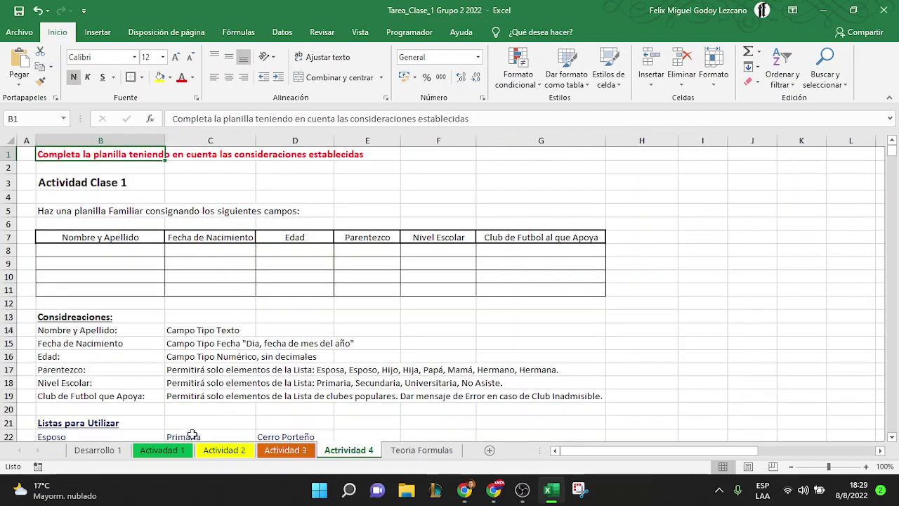
click(164, 453)
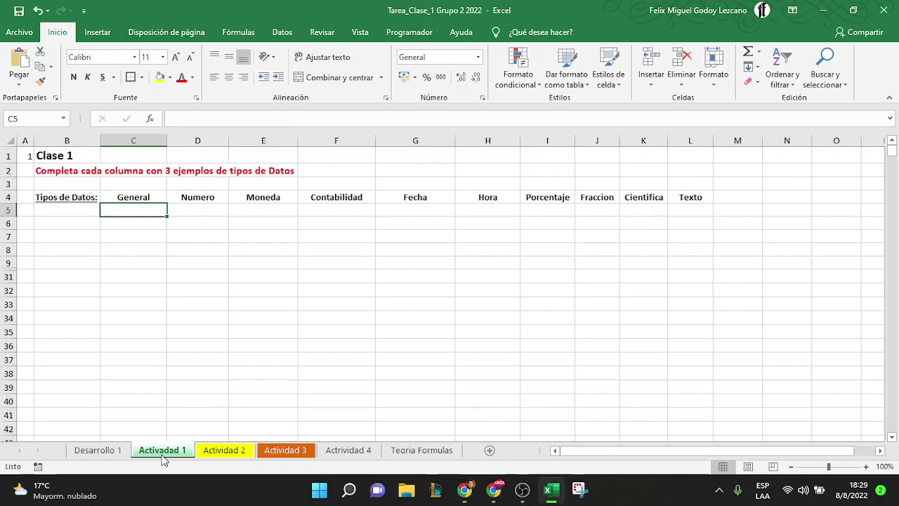
Select columns A–E and rows 1, 2 and 4, then drag column A wider and select A1
click(23, 139)
click(66, 140)
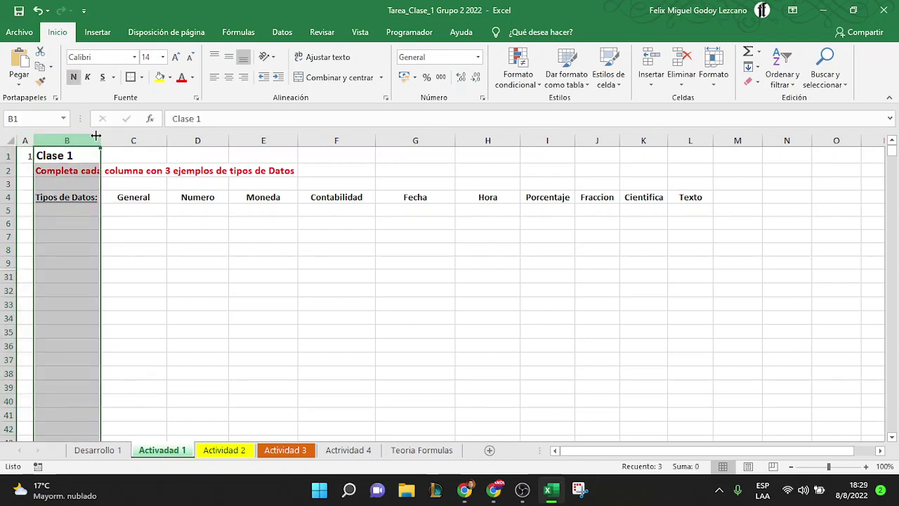
click(134, 140)
click(198, 139)
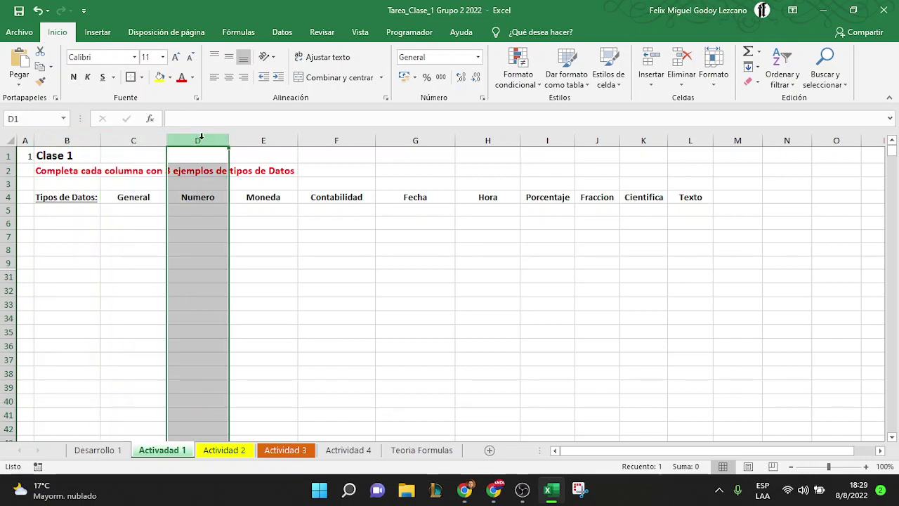
click(269, 137)
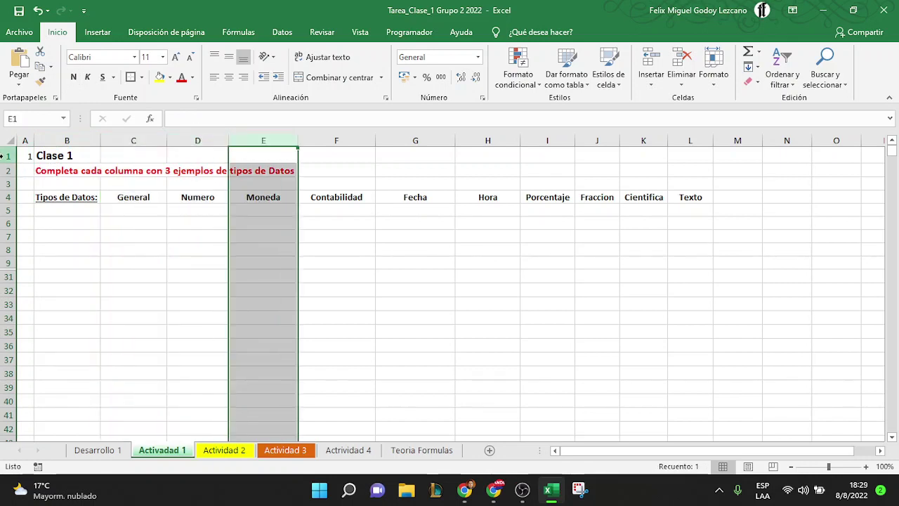
click(6, 157)
click(6, 170)
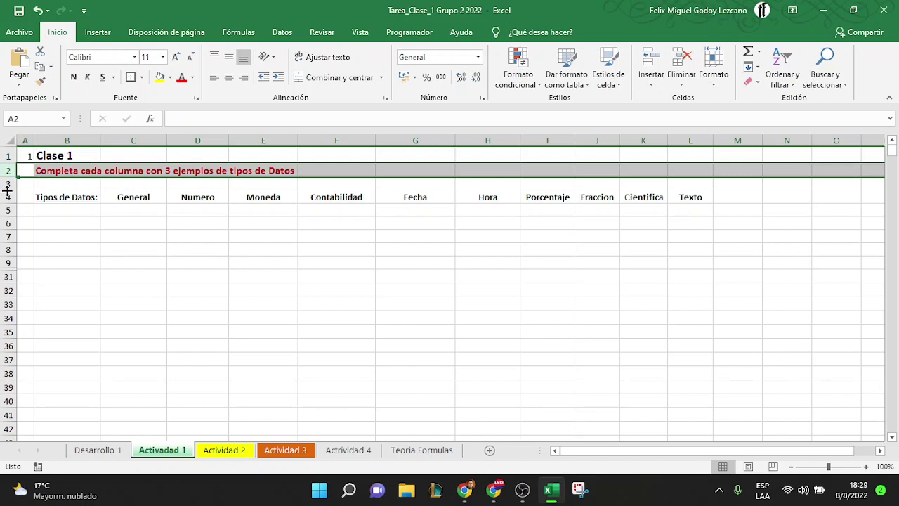
click(6, 197)
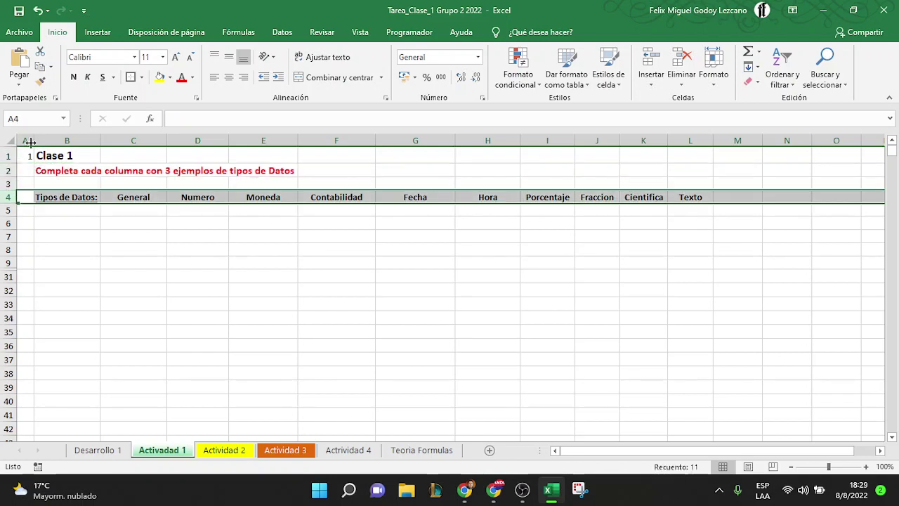
drag(30, 141, 39, 141)
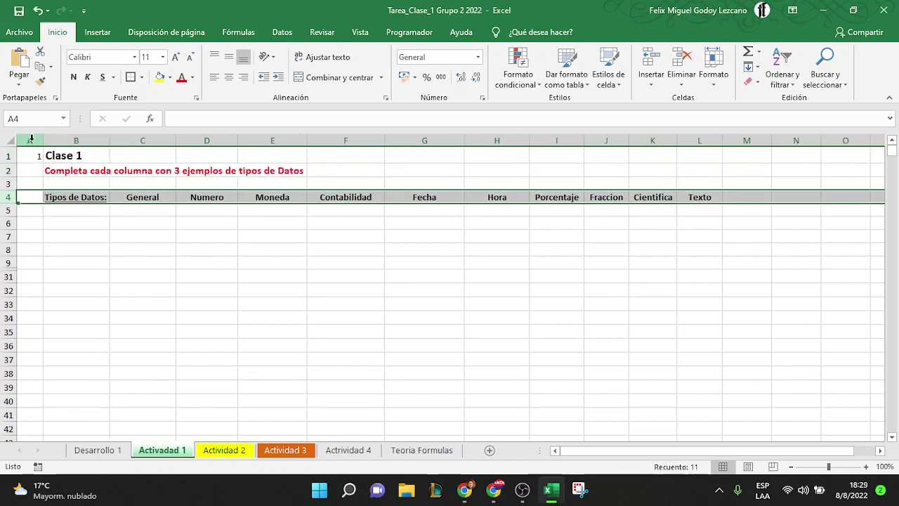
click(33, 158)
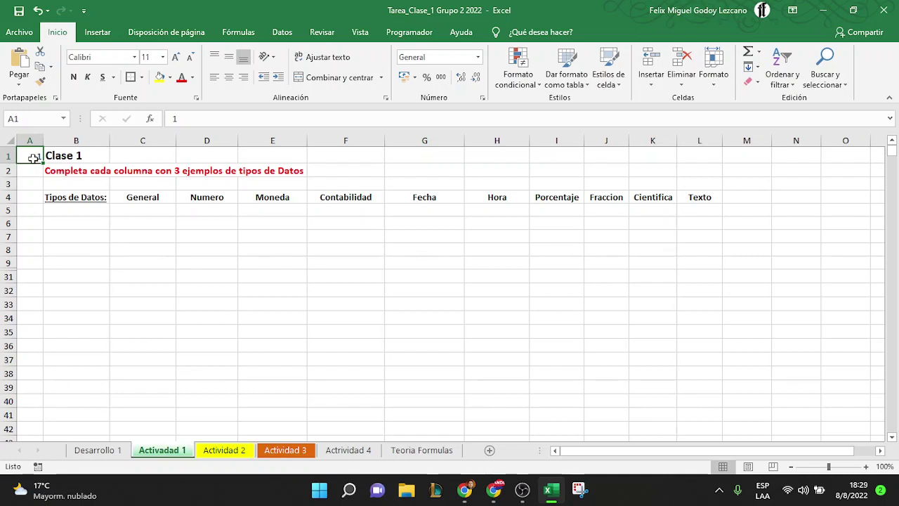
key(Right)
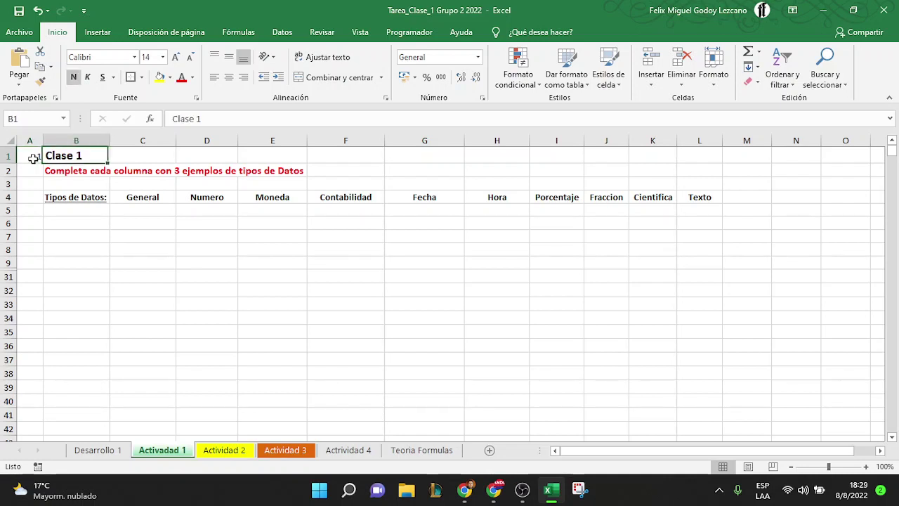
key(Right)
key(ctrl+Right)
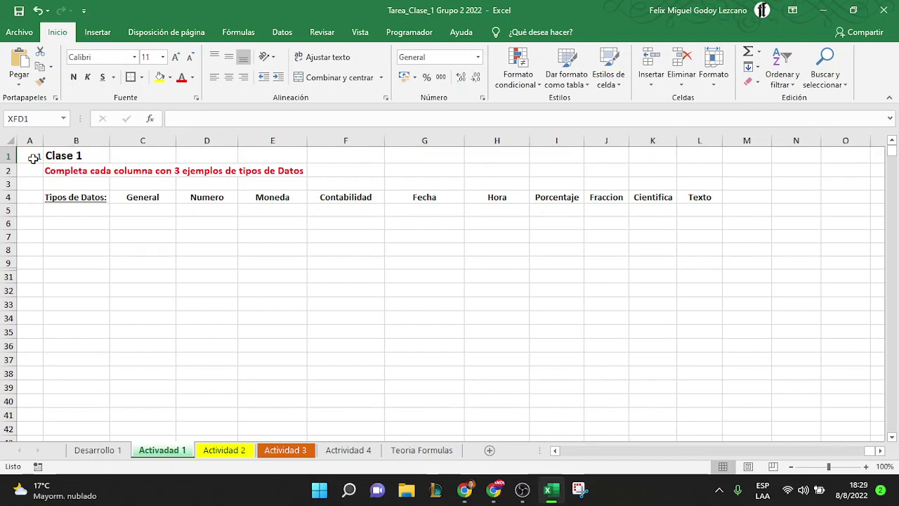
key(Down)
key(Down)
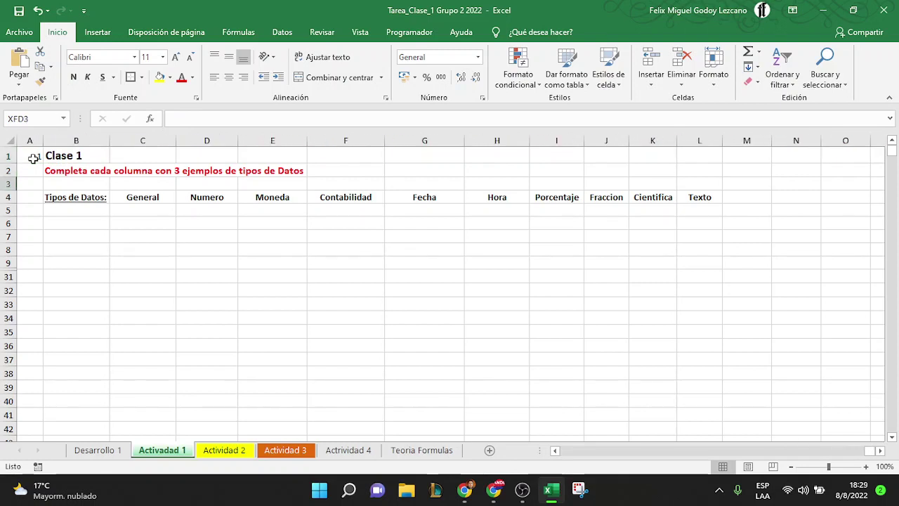
click(333, 153)
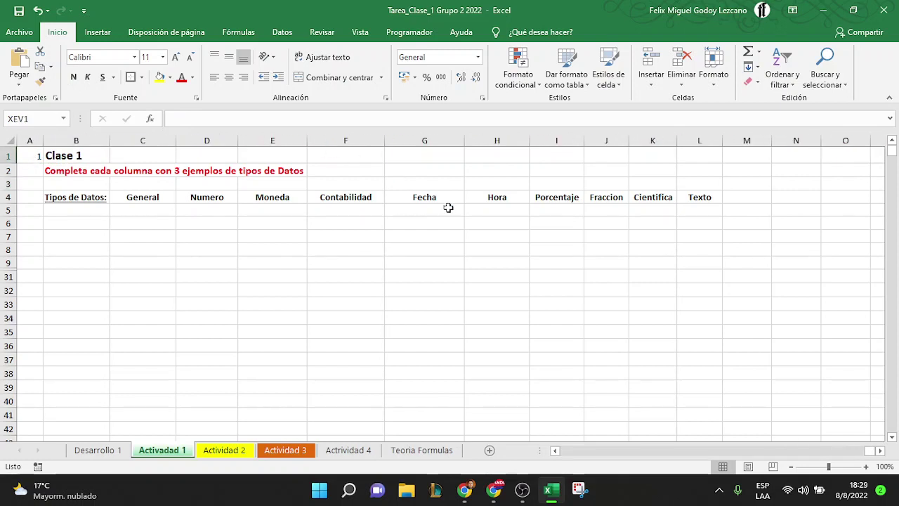
key(Left)
key(Left)
key(Left)
key(Left)
key(Left)
key(Left)
key(Left)
key(Left)
key(Left)
key(Left)
key(Left)
key(Left)
key(ctrl+Left)
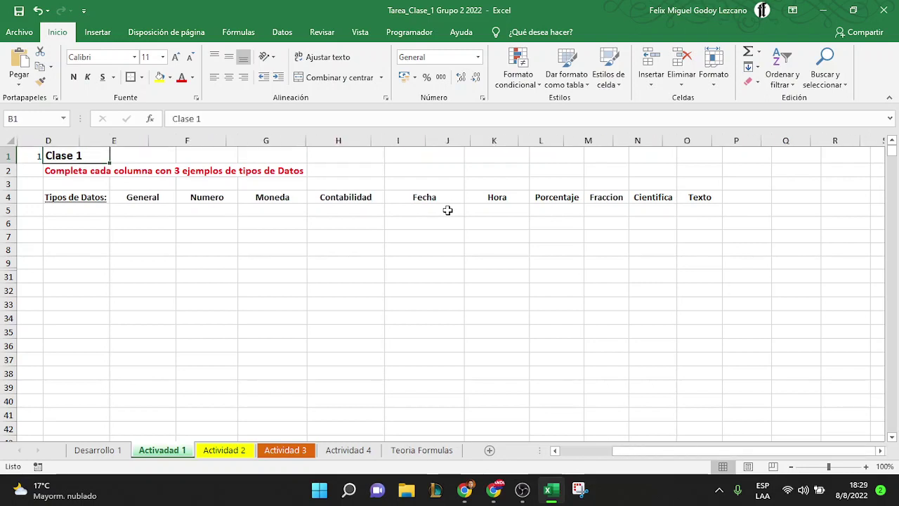
key(Down)
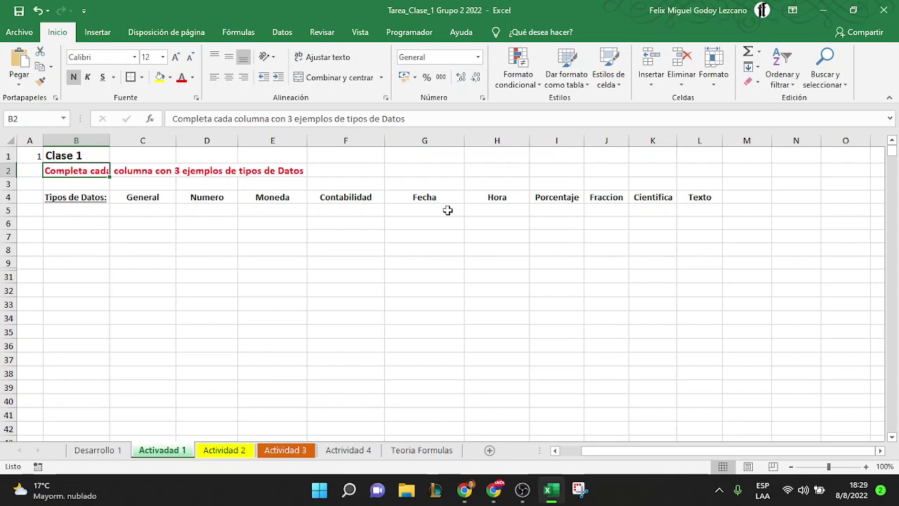
key(Left)
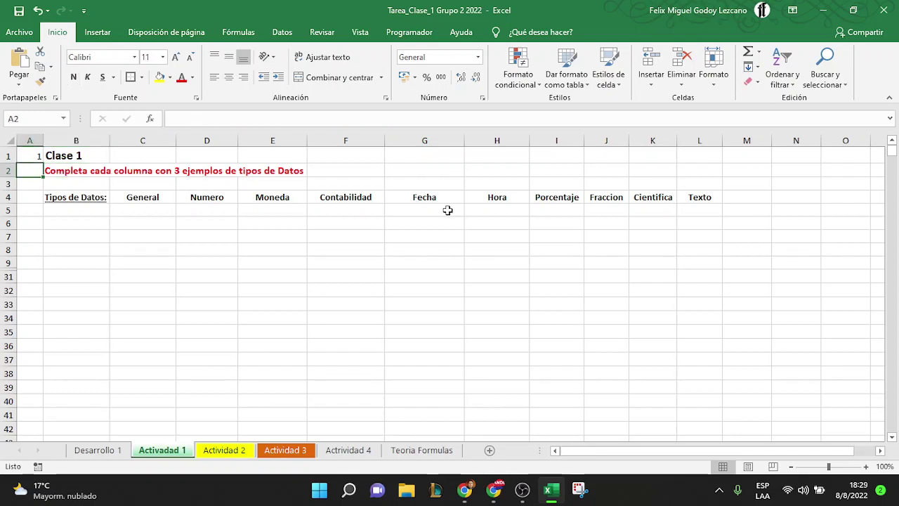
key(ctrl+Down)
key(ctrl+Up)
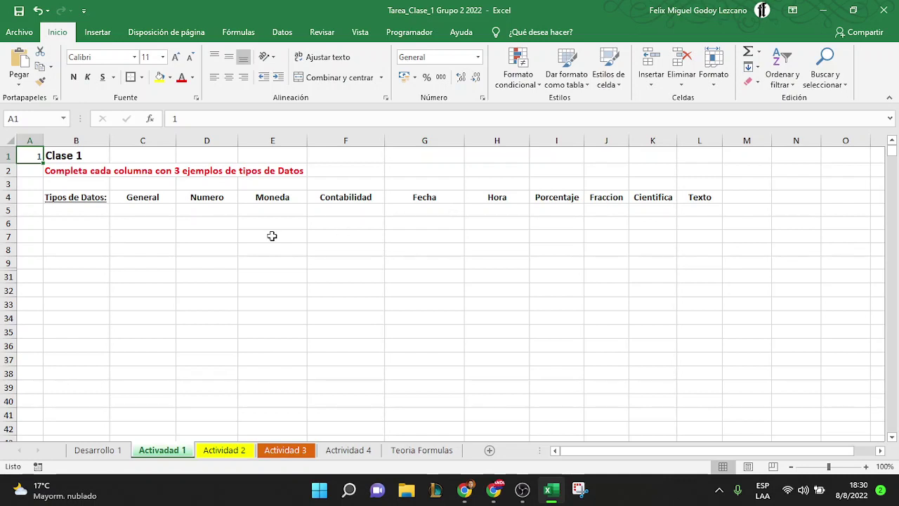
click(153, 139)
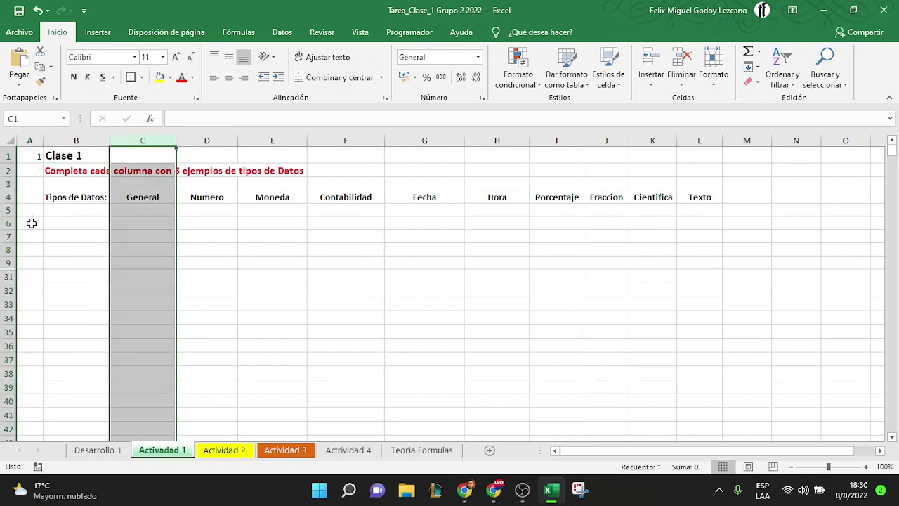
click(6, 222)
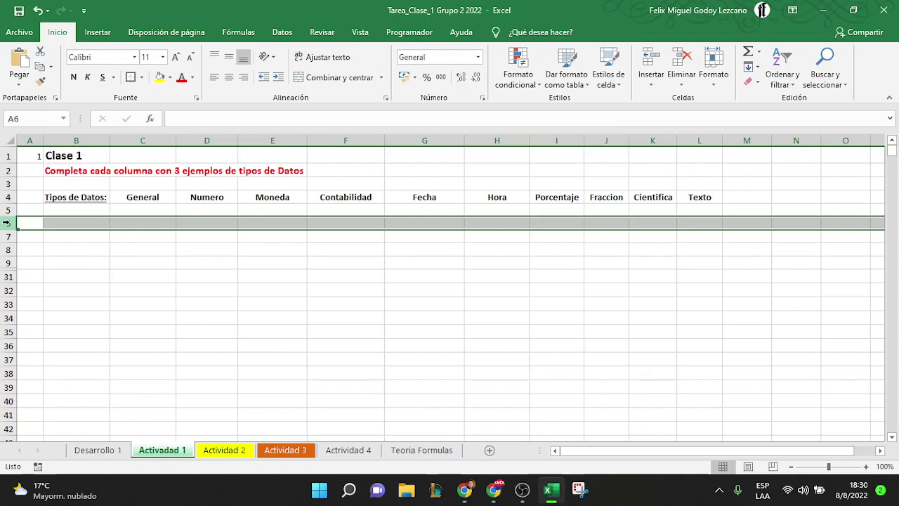
click(143, 223)
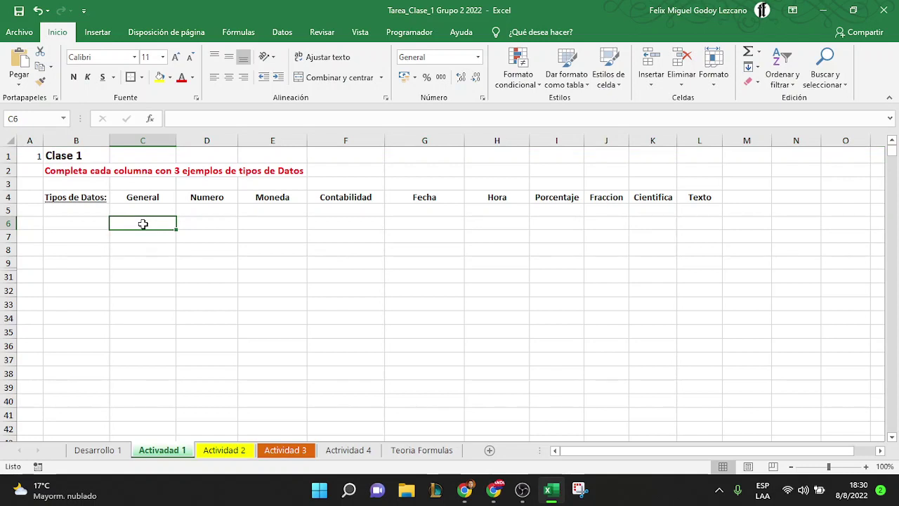
click(143, 139)
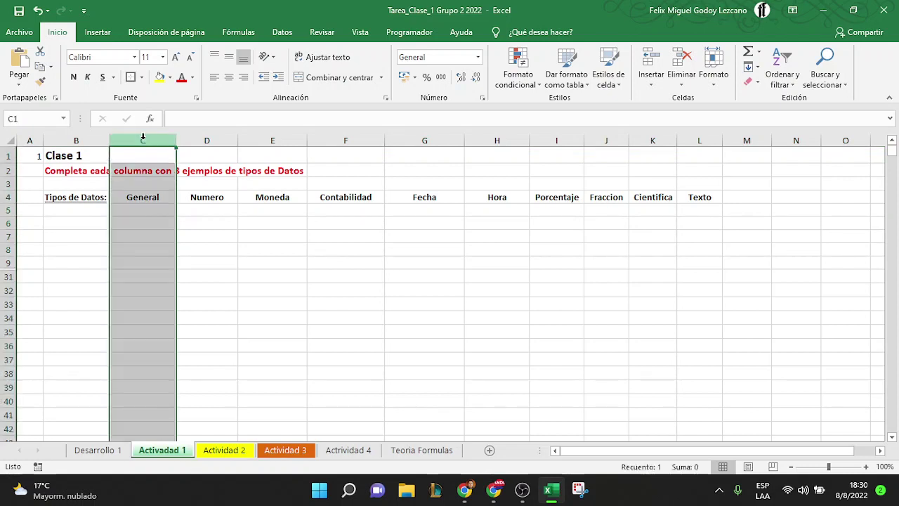
click(10, 223)
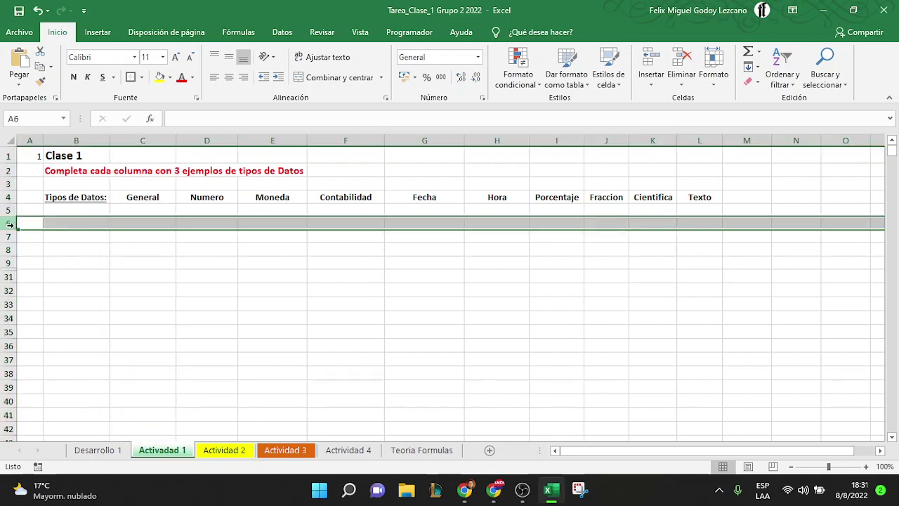
click(139, 224)
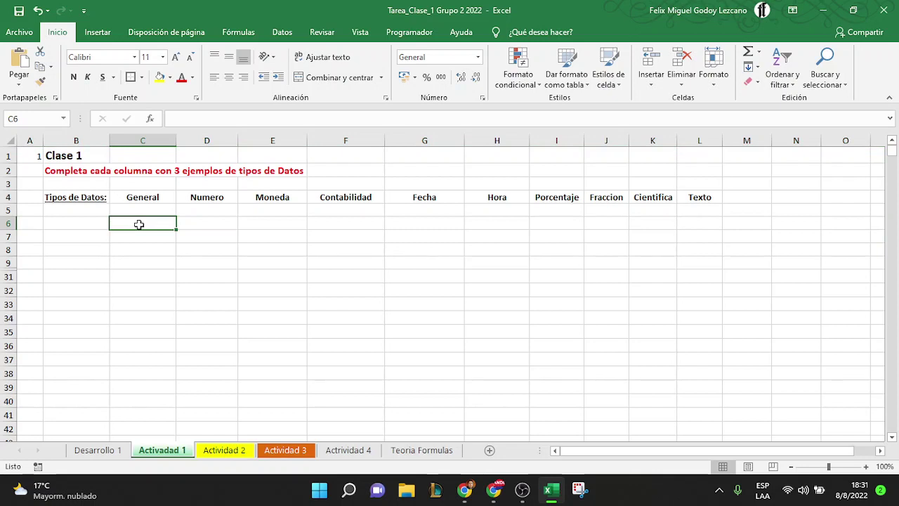
click(156, 196)
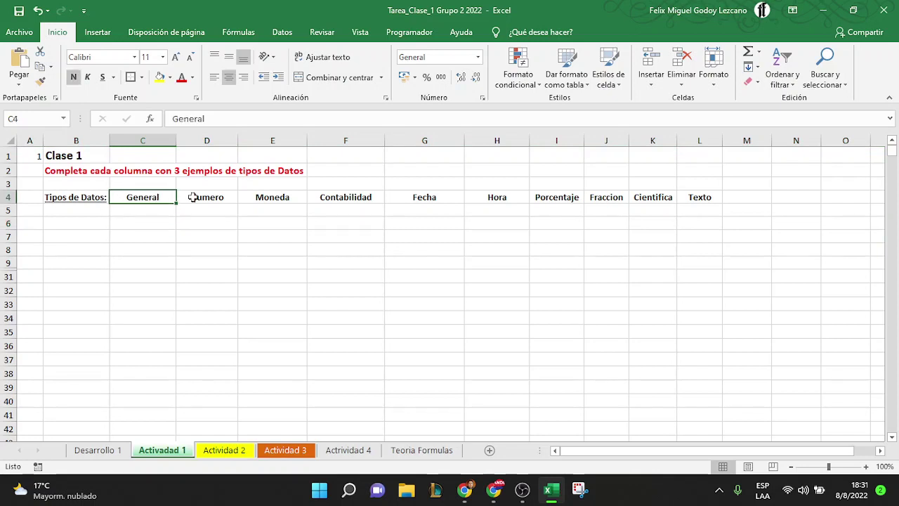
Zoom Actividad 1 to 180%, back down to 160%, and select the General heading in C4
click(865, 467)
click(865, 467)
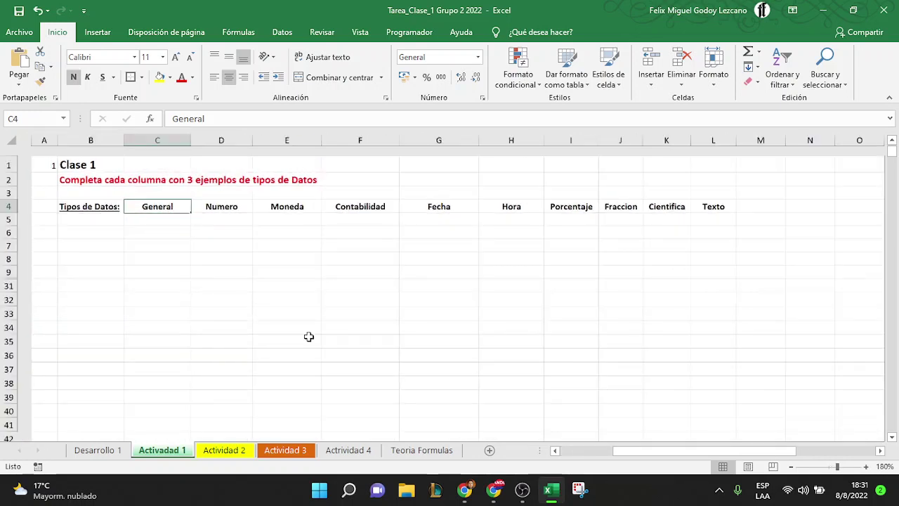
key(Down)
key(Down)
key(Right)
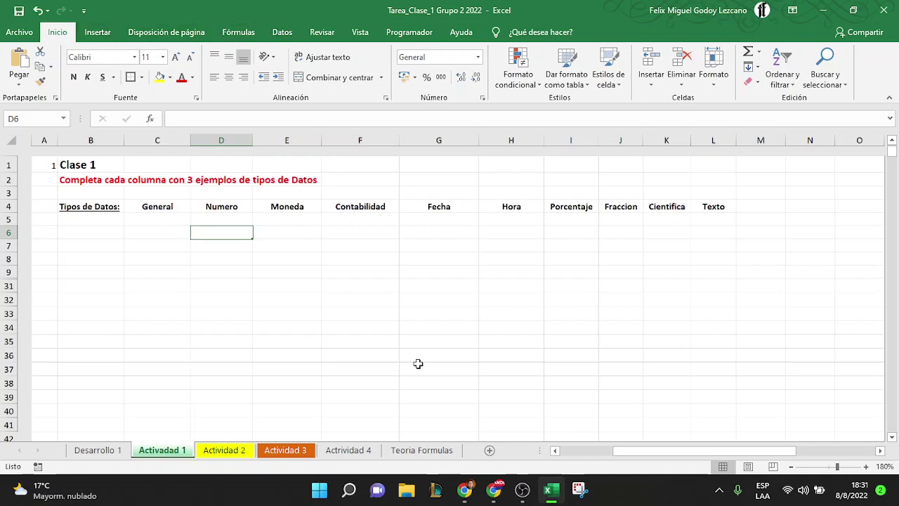
click(791, 466)
click(790, 466)
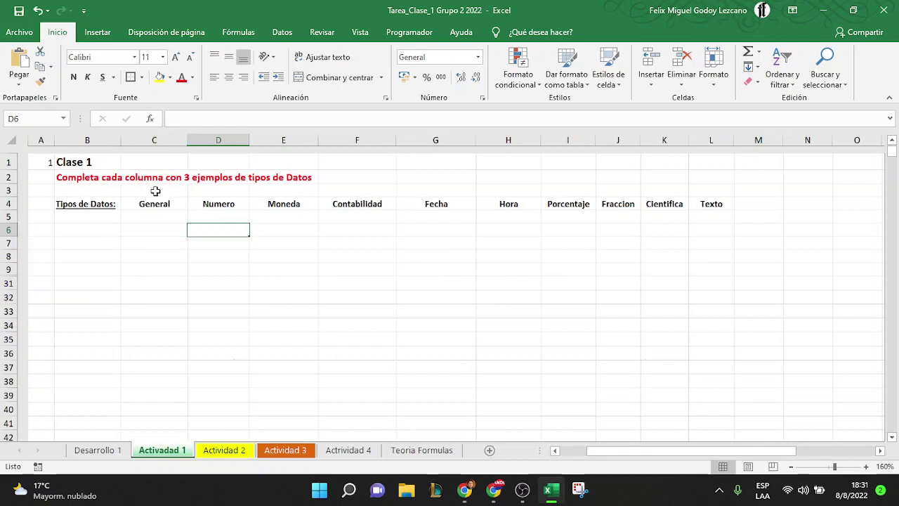
key(Left)
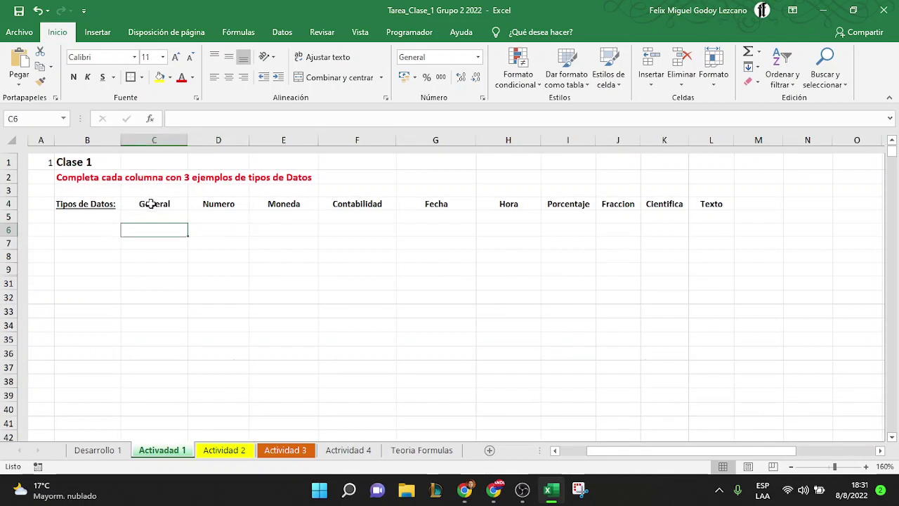
click(151, 203)
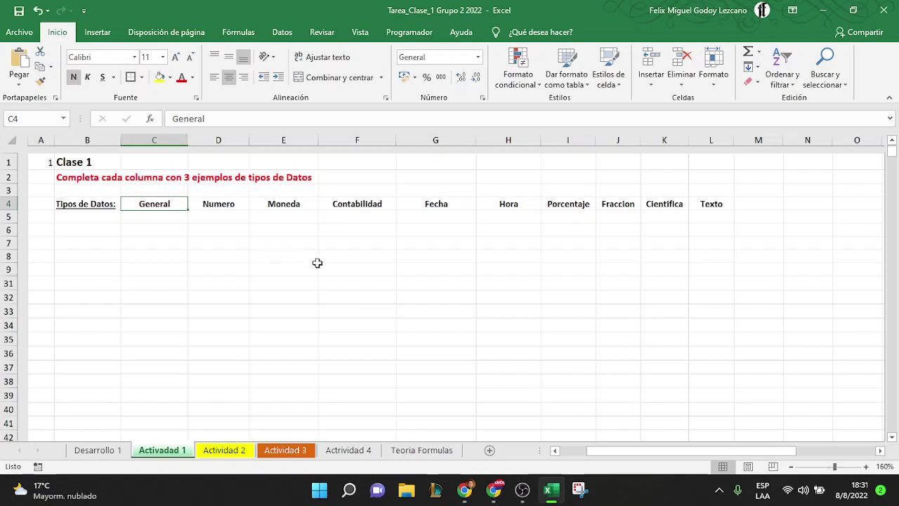
Retype the General heading in C4 through the formula bar
click(229, 269)
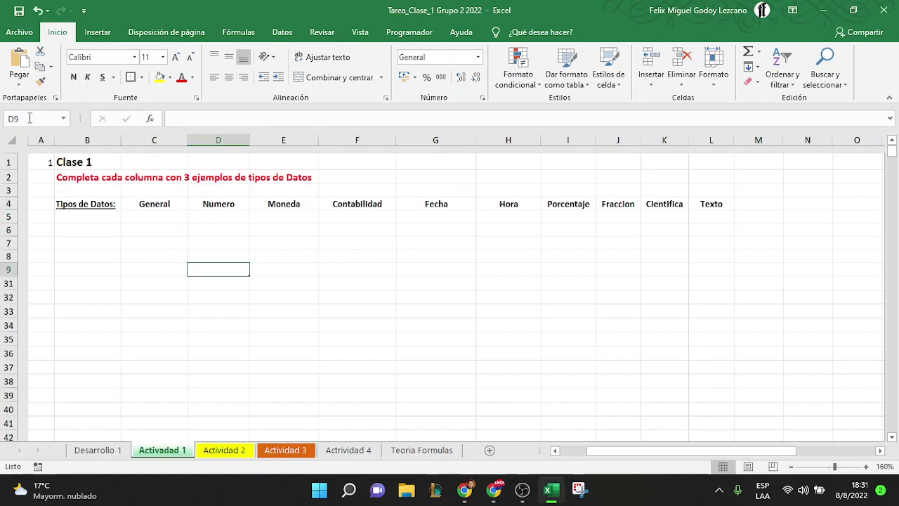
key(Up)
key(Up)
key(Right)
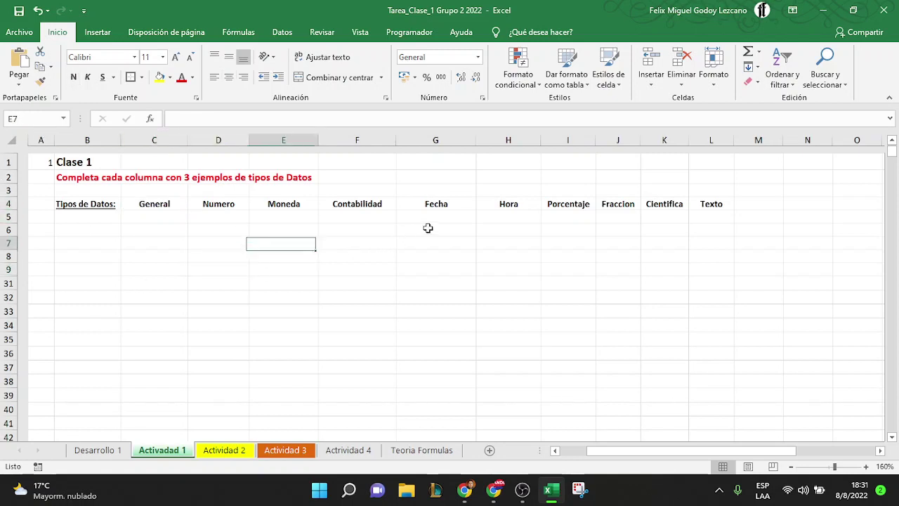
click(160, 265)
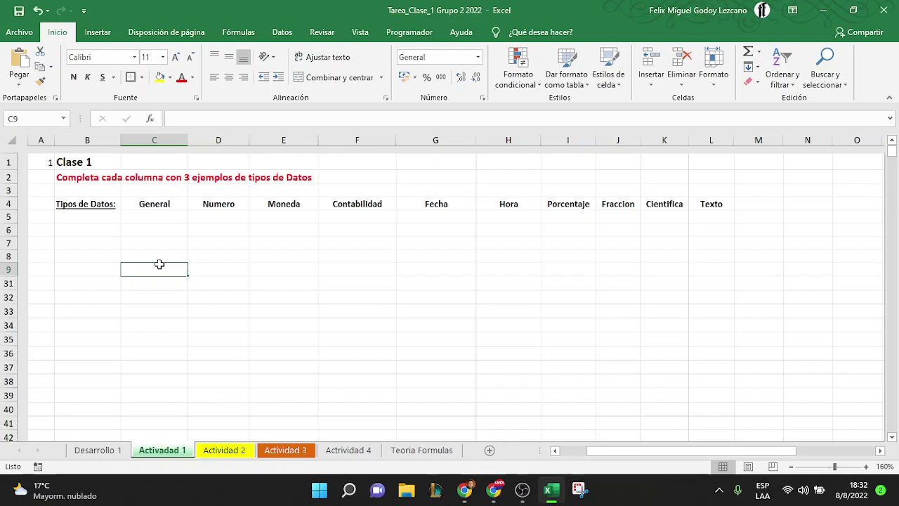
key(Up)
key(Up)
key(Up)
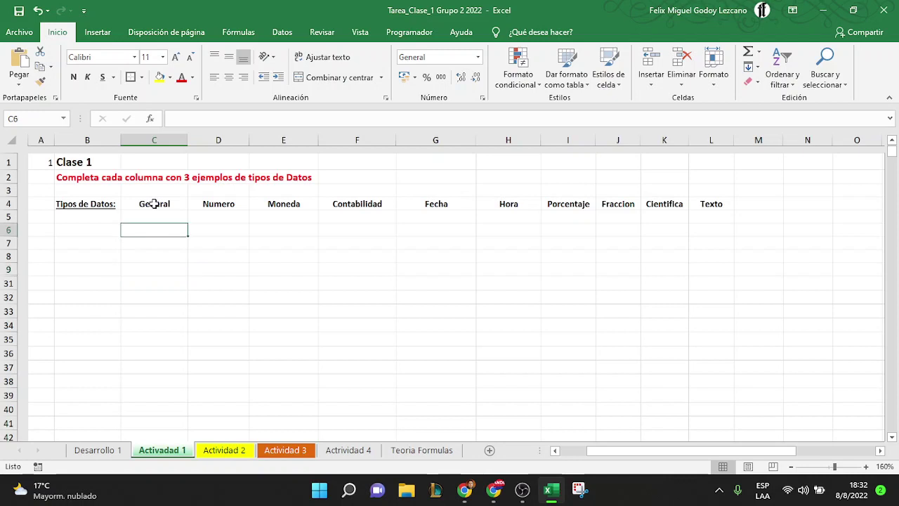
key(Up)
key(Up)
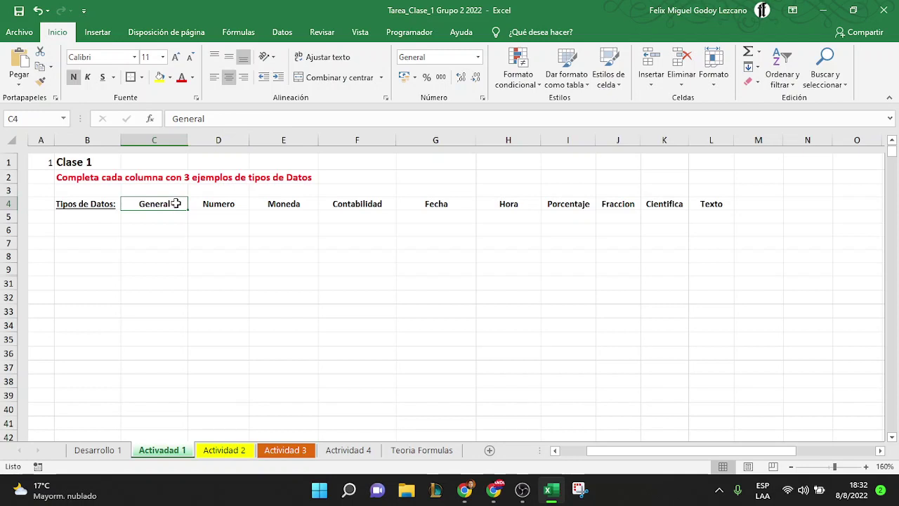
double_click(176, 203)
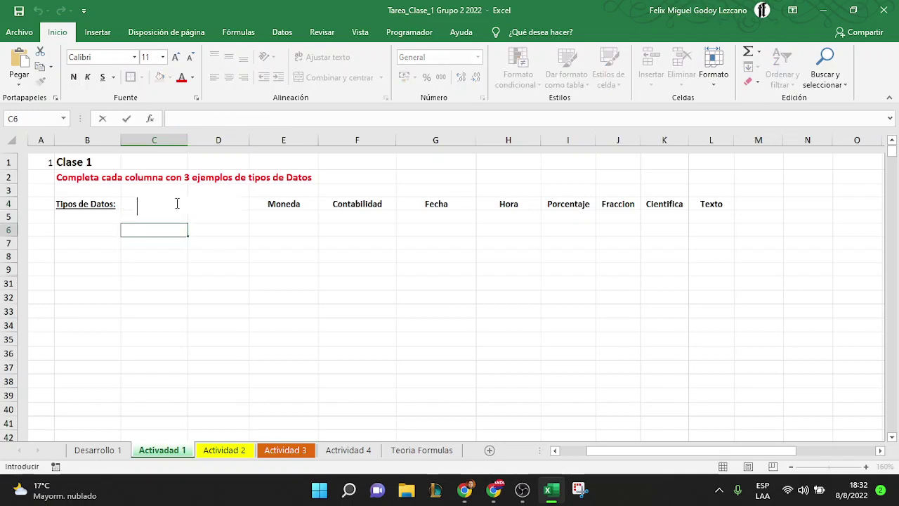
key(Escape)
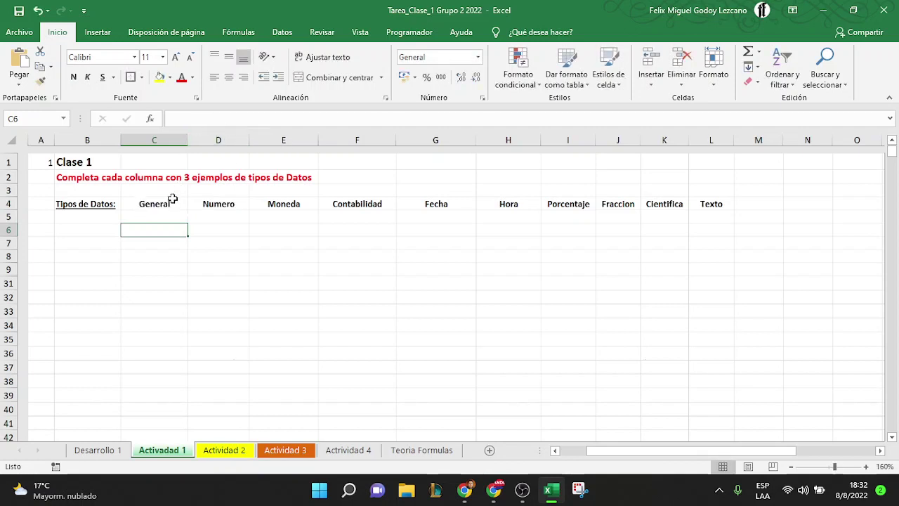
key(Up)
key(Up)
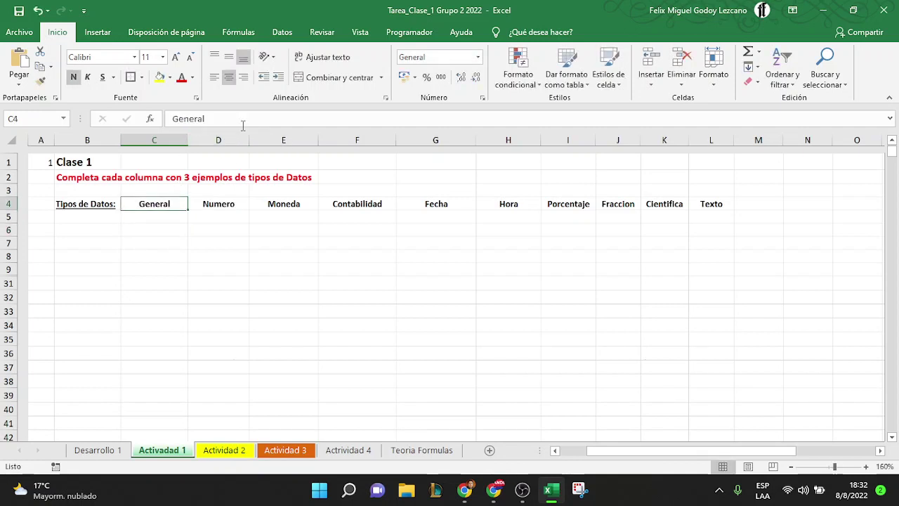
click(242, 124)
key(BackSpace)
key(BackSpace)
key(BackSpace)
key(BackSpace)
key(BackSpace)
key(BackSpace)
key(BackSpace)
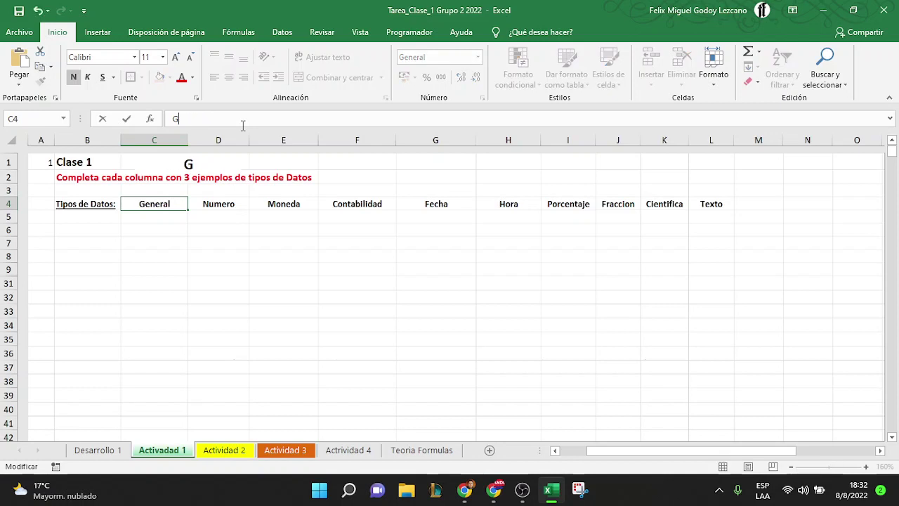
text(General)
key(Return)
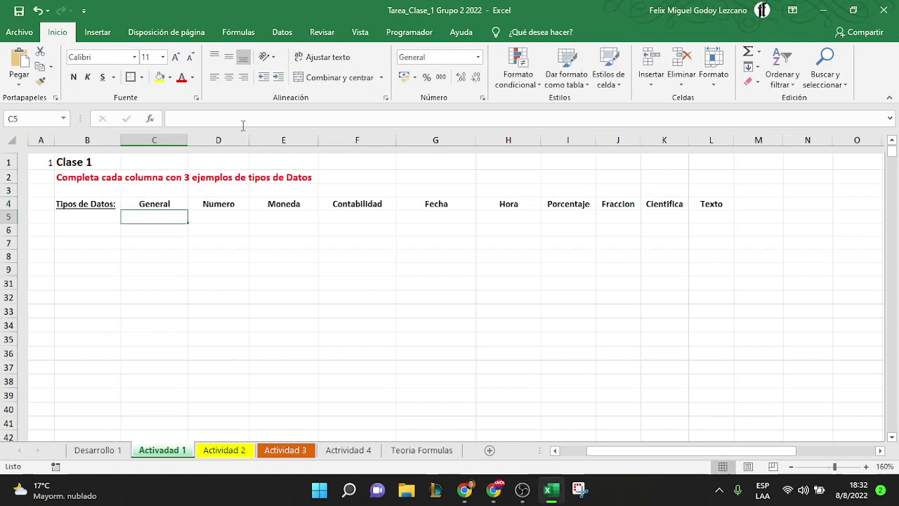
key(Up)
Enter 123546 under General in C5 and 1000000 under Numero in D5
key(Down)
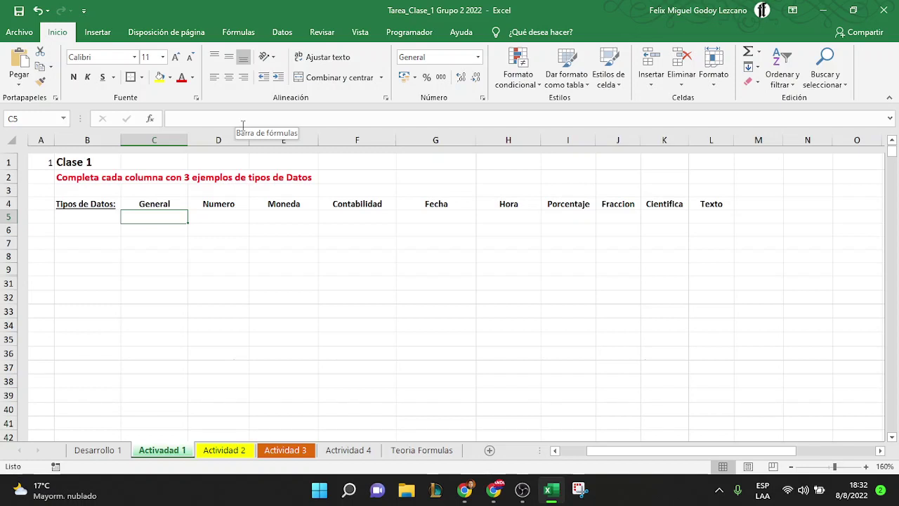
text(123546)
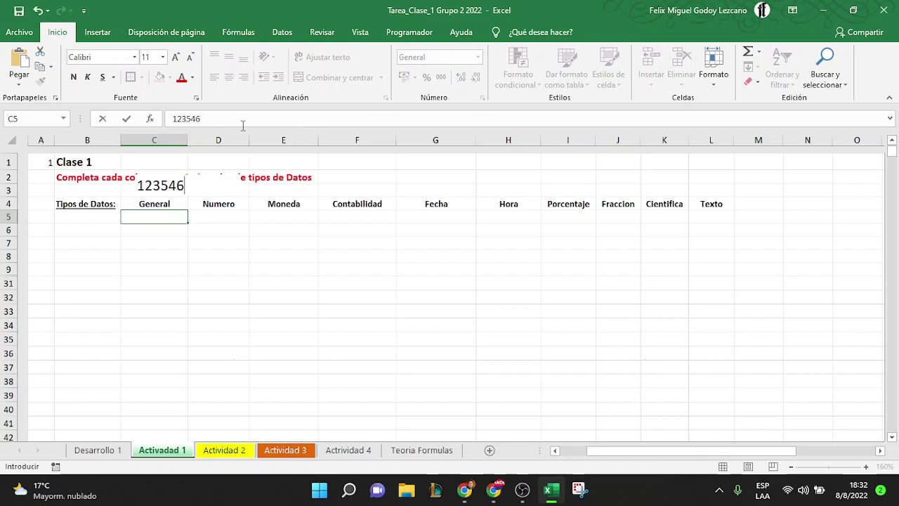
key(Return)
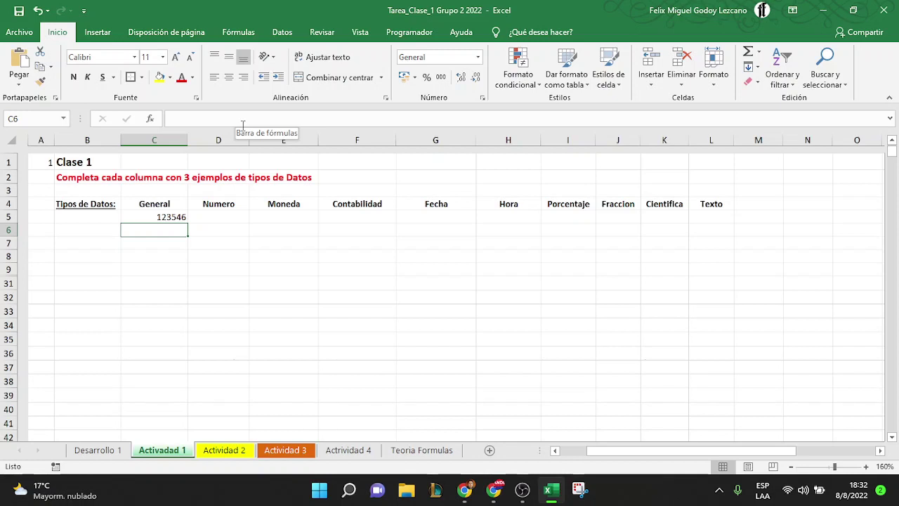
key(Up)
key(Right)
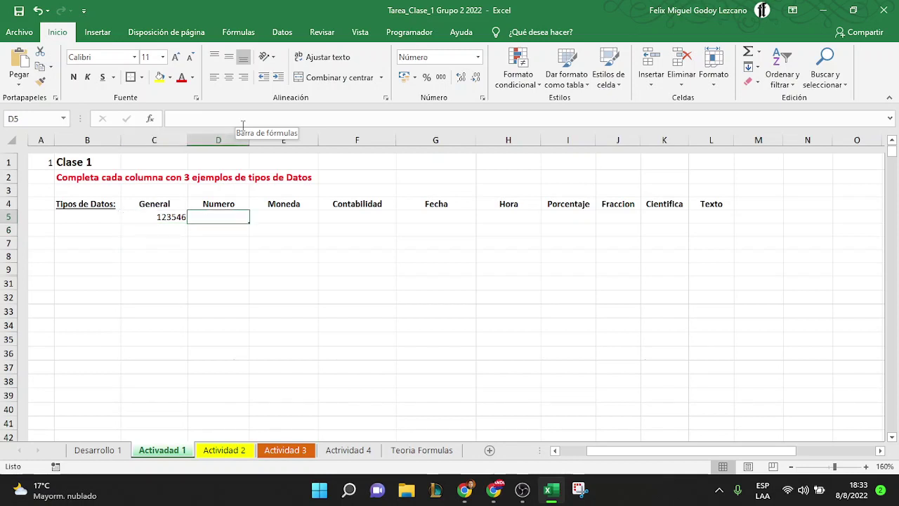
text(1000)
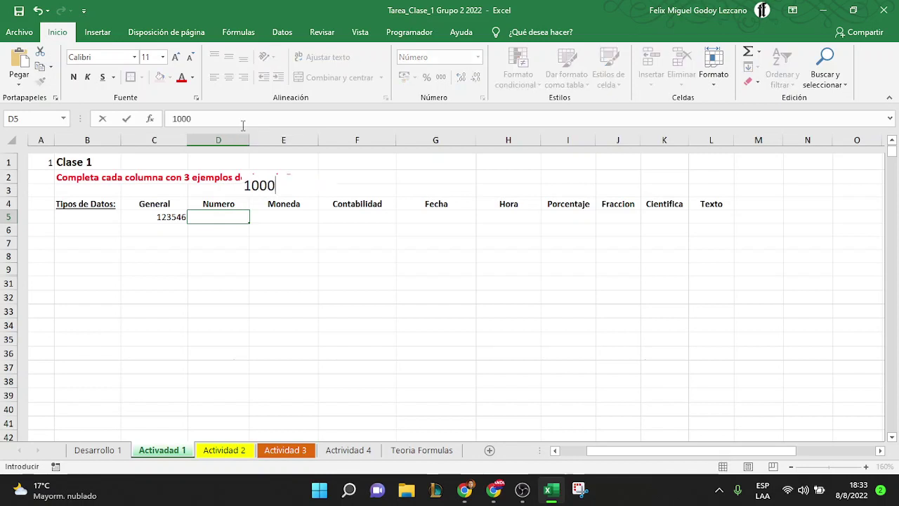
text(000)
key(Return)
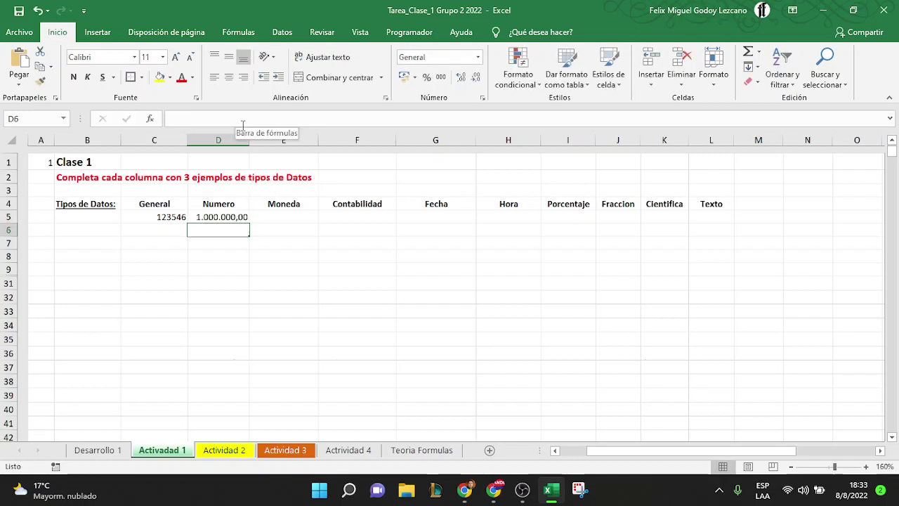
key(Up)
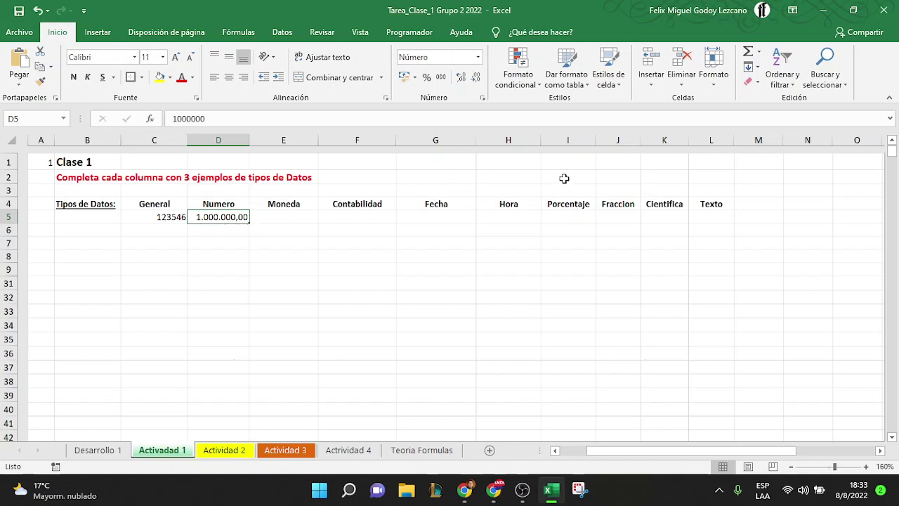
Give cell D5 the Texto number format
click(477, 58)
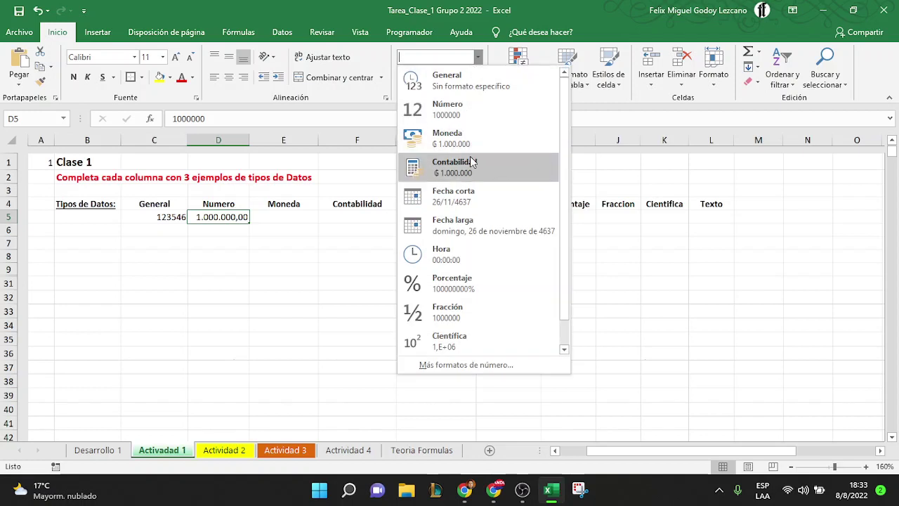
scroll(489, 247, down, 1)
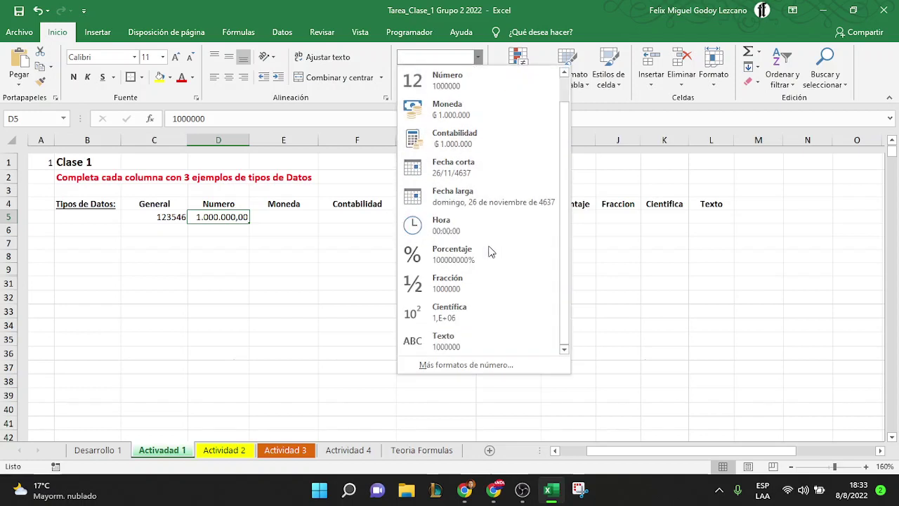
click(447, 342)
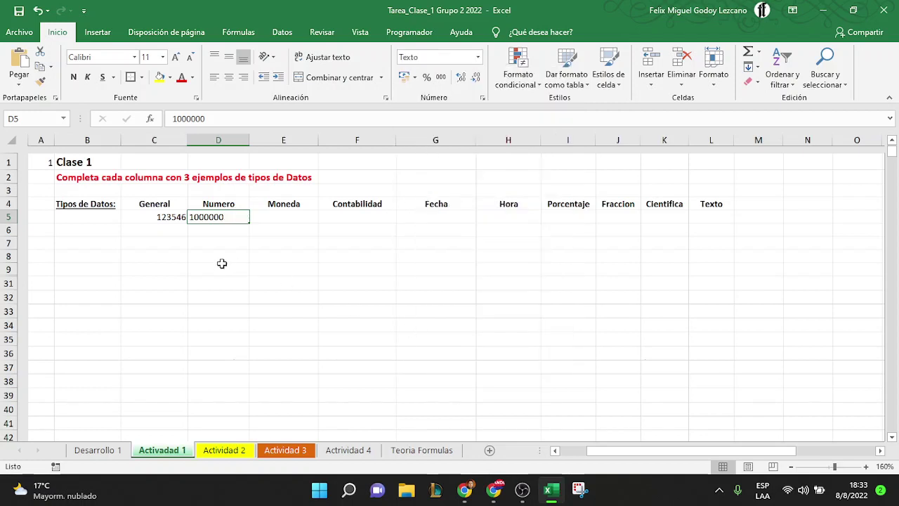
click(154, 269)
key(Up)
key(Up)
key(Up)
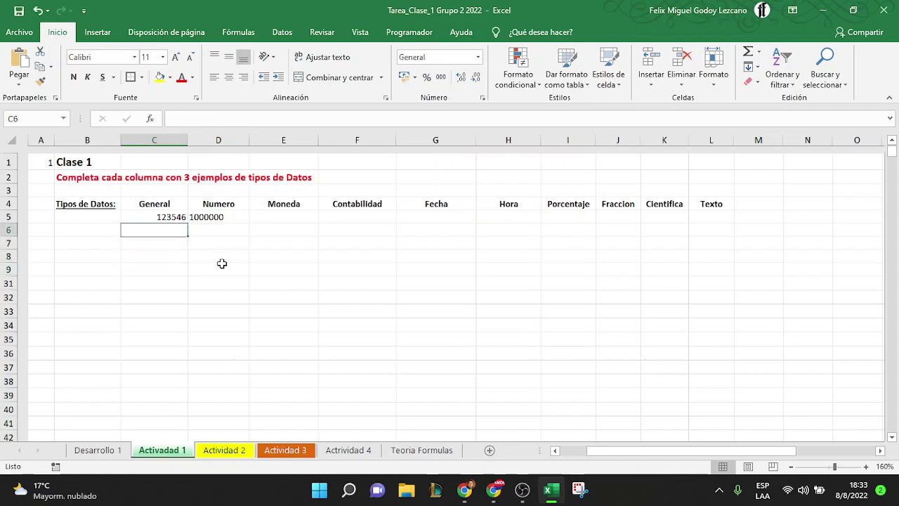
key(Up)
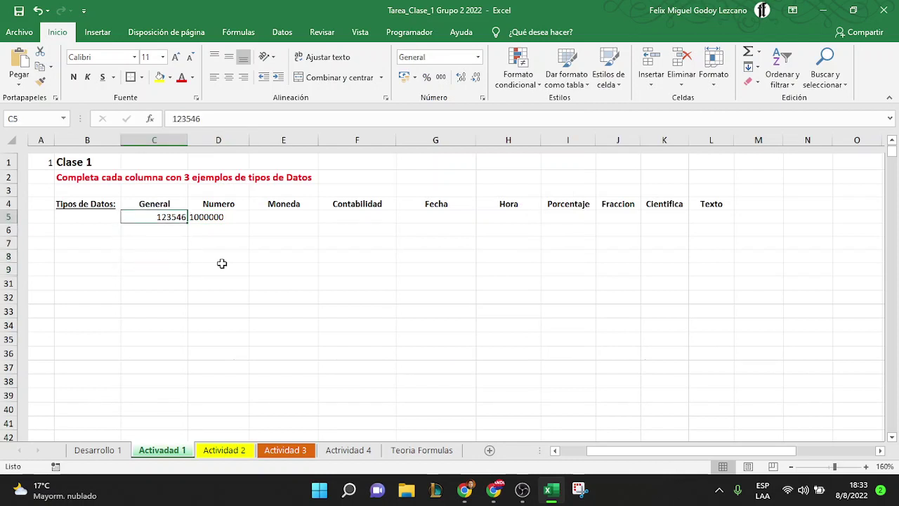
key(Right)
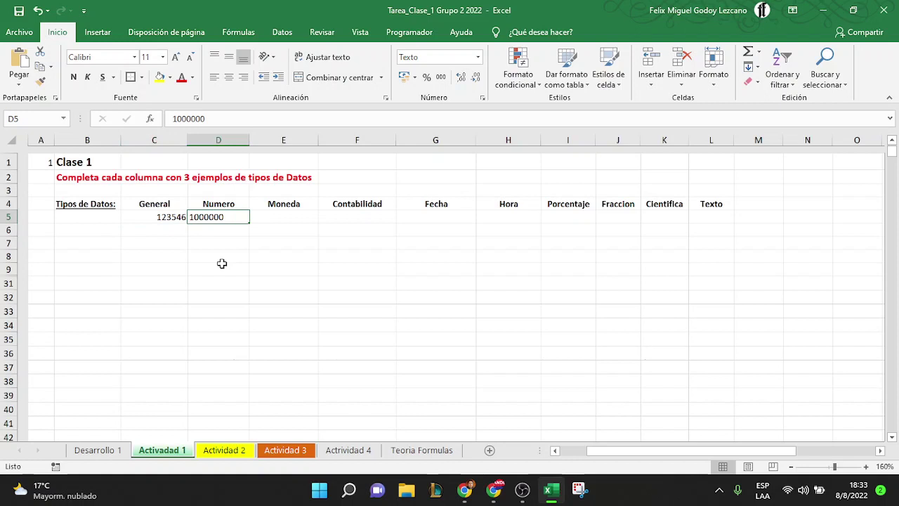
text(122345)
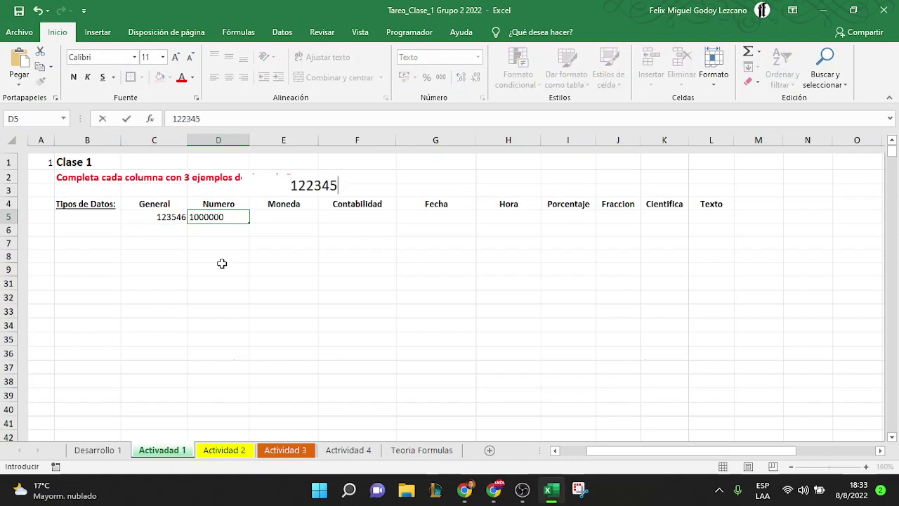
text(55)
key(Return)
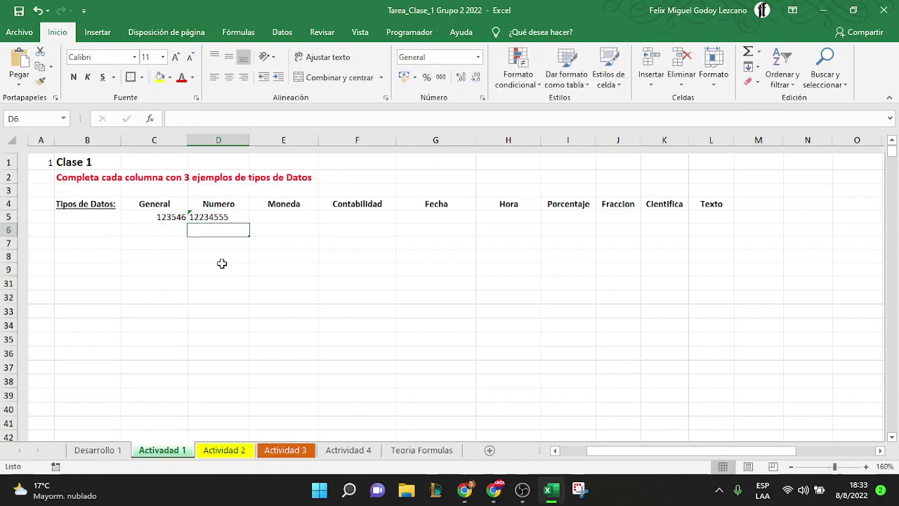
key(Up)
text(1000000)
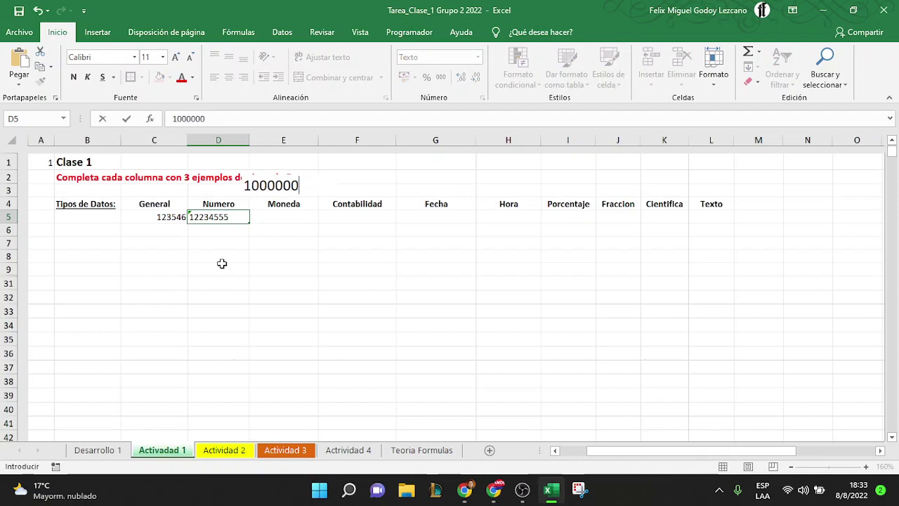
text(00000)
key(Return)
key(Up)
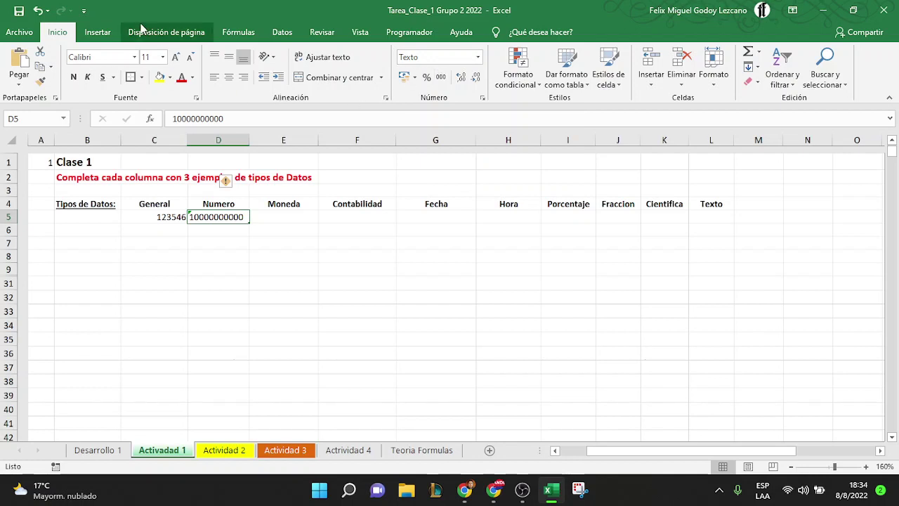
Look through the Insert, Page Layout, Formulas and Data ribbon tabs, then return to Inicio
click(107, 37)
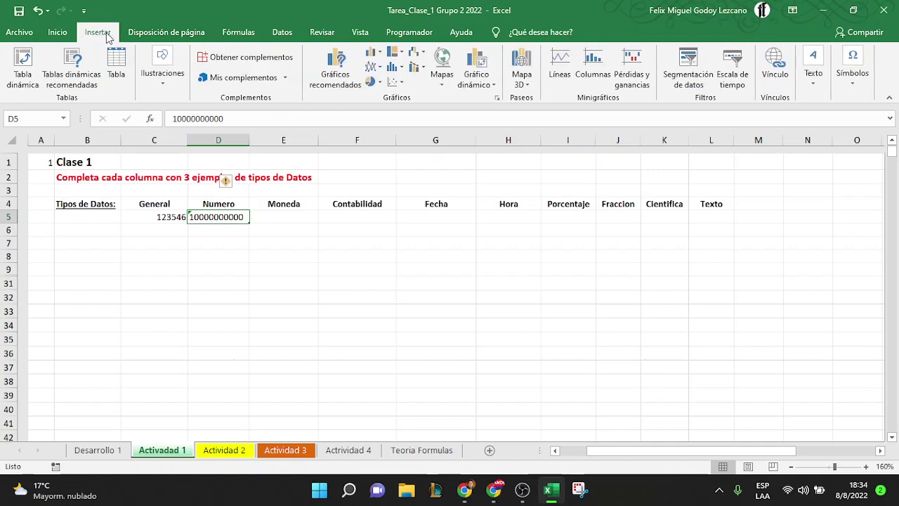
click(169, 33)
click(239, 32)
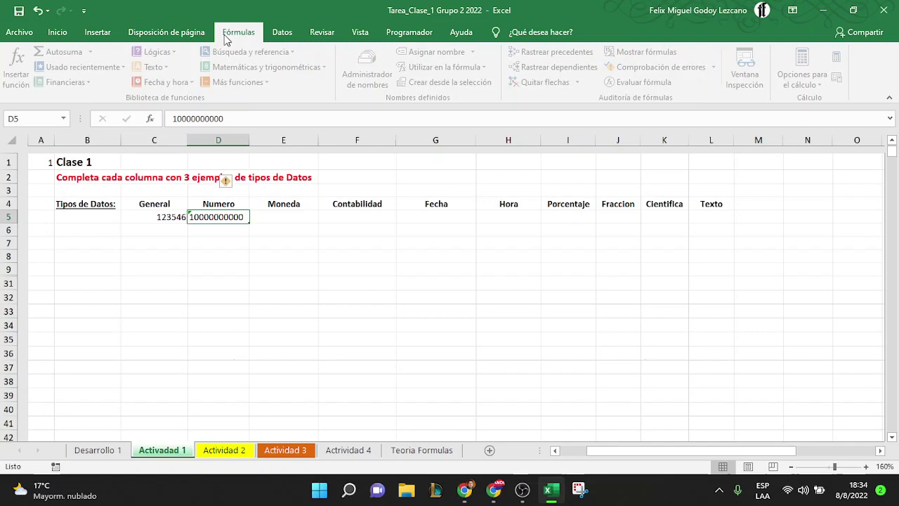
click(279, 33)
click(62, 35)
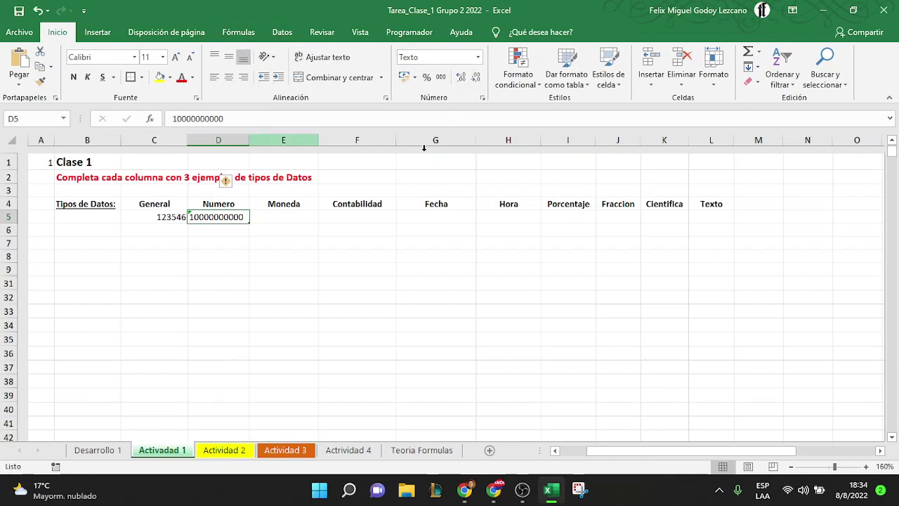
Browse Formato de celdas: General, Número, Contabilidad categories, then the Alineación, Fuente and Borde tabs
right_click(225, 218)
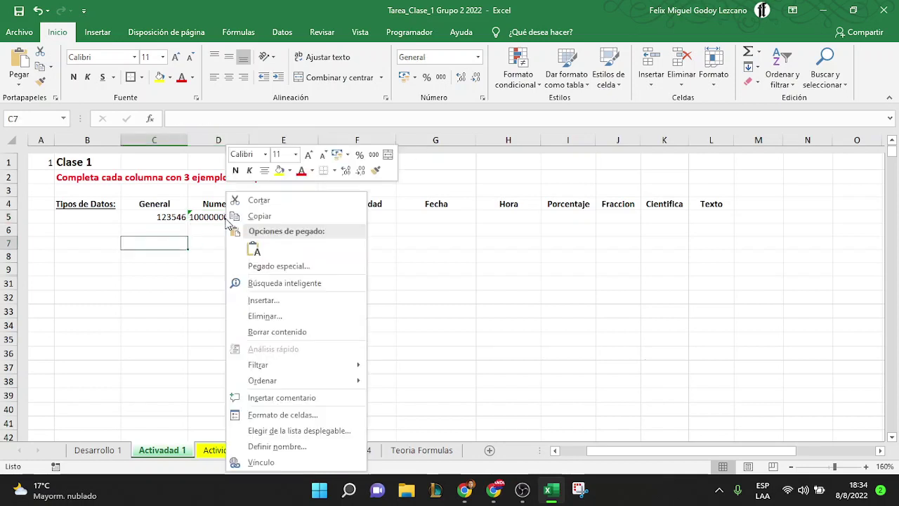
click(307, 416)
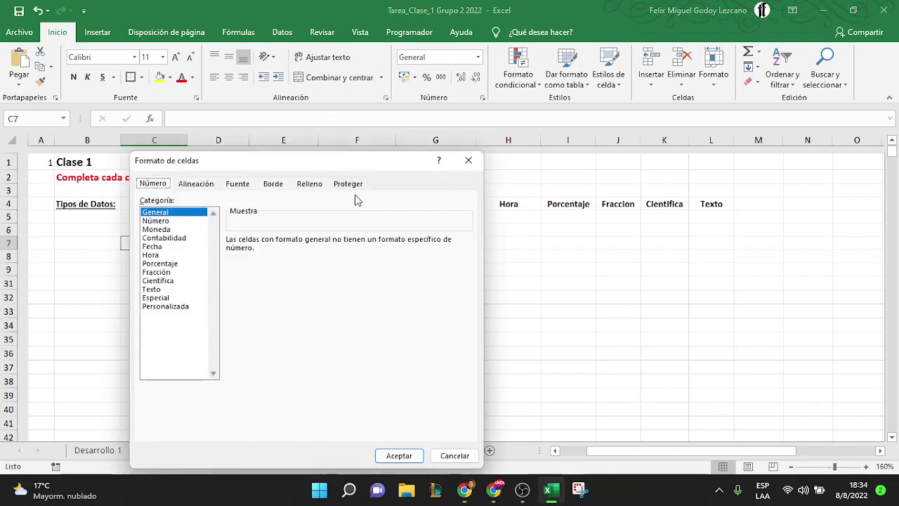
drag(307, 162, 384, 101)
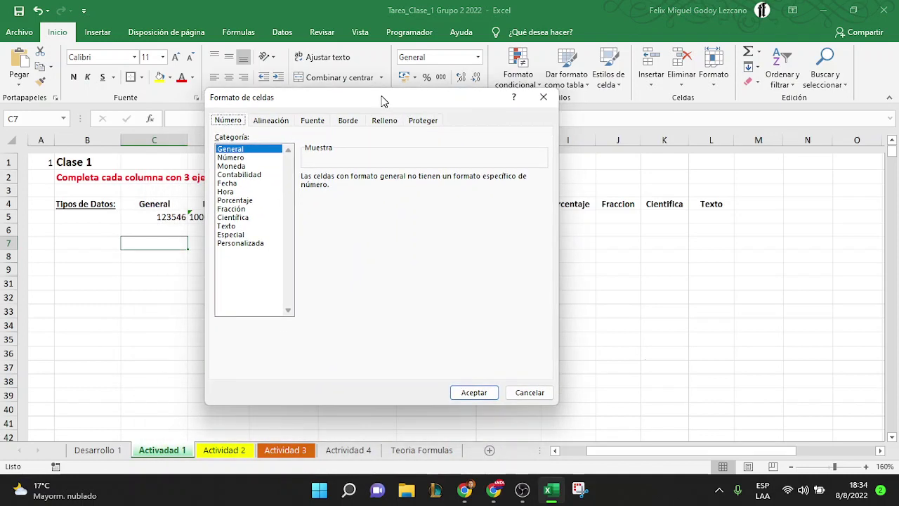
click(235, 149)
click(235, 158)
click(237, 175)
click(266, 124)
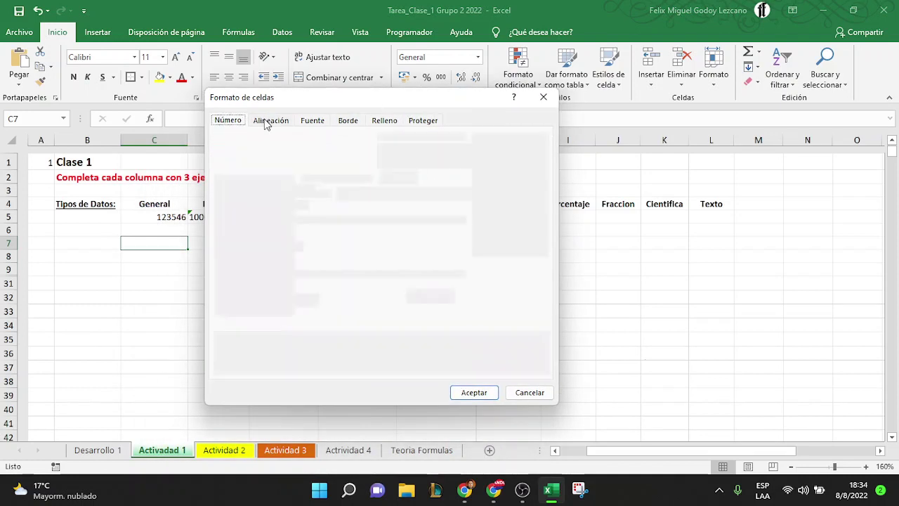
click(310, 123)
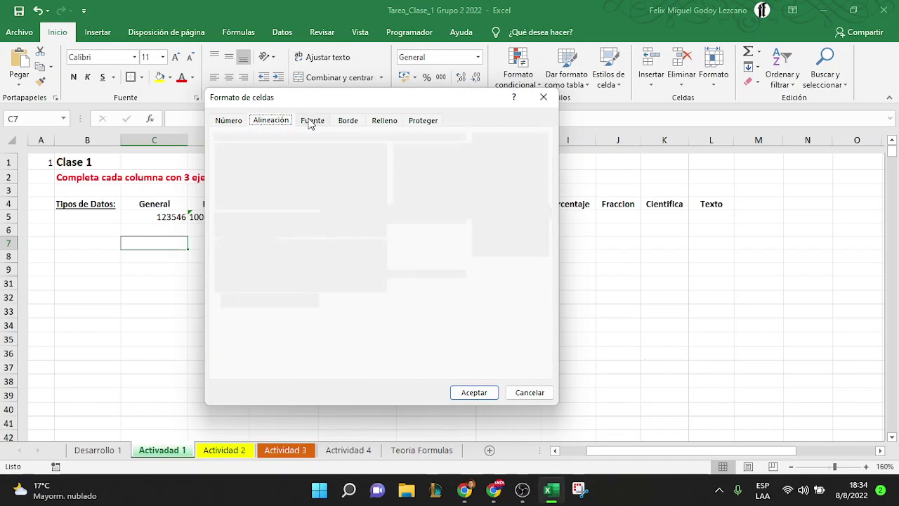
click(347, 122)
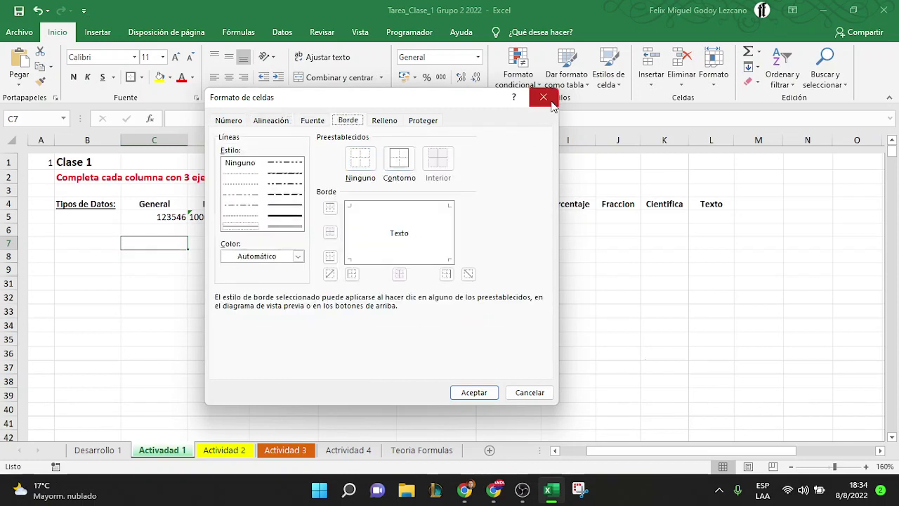
click(544, 98)
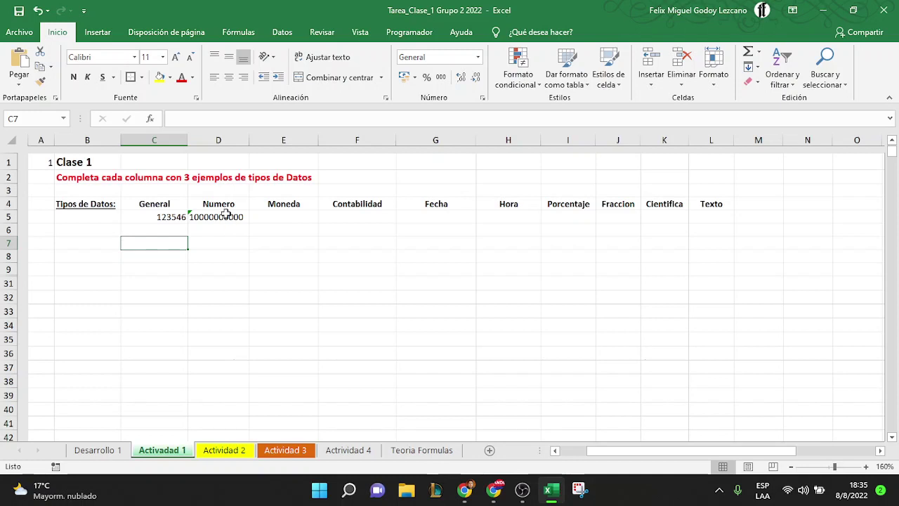
Apply Número format with thousands separators to D5, then save and close the workbook
key(Up)
key(Up)
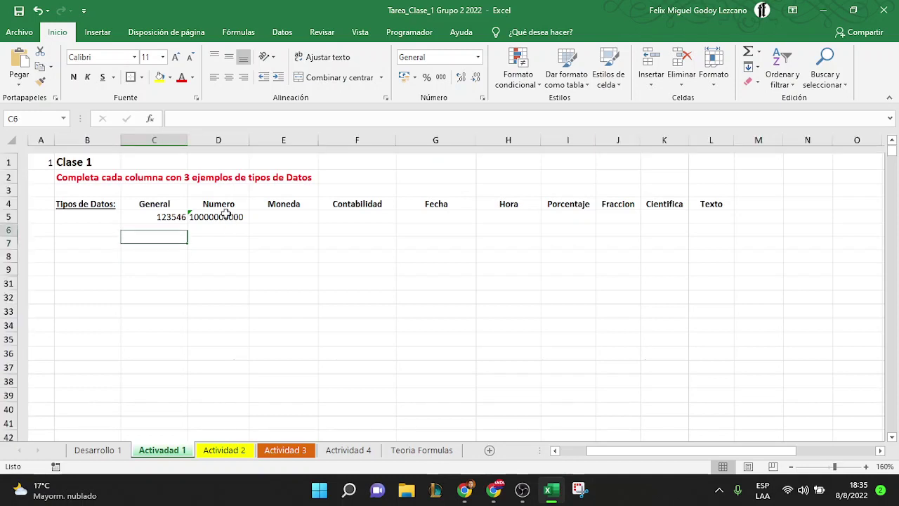
click(225, 214)
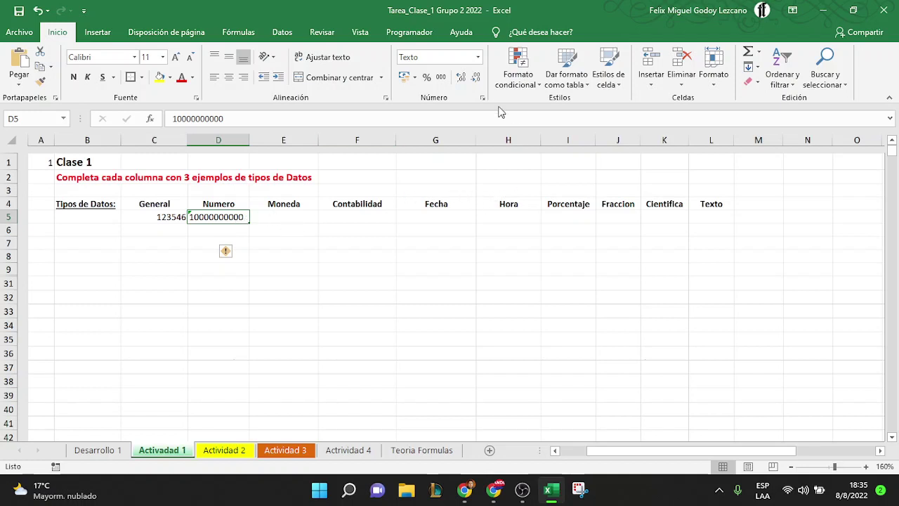
click(479, 59)
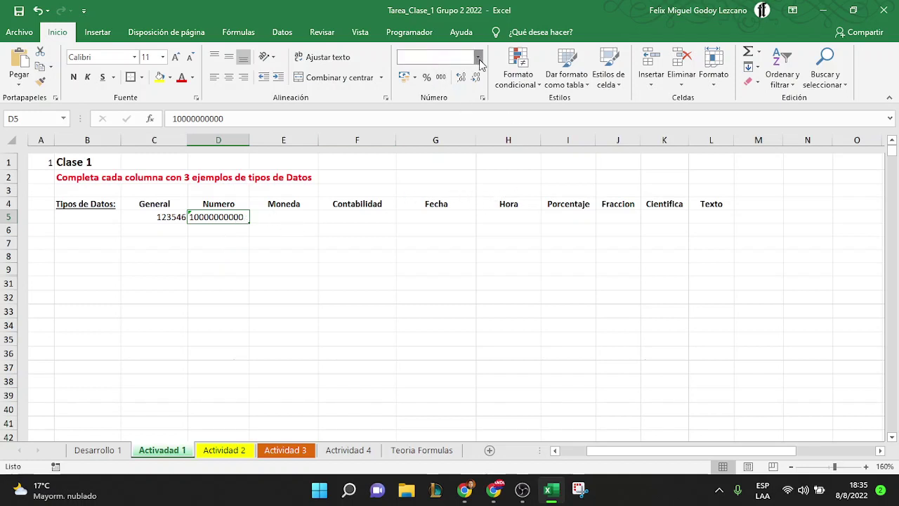
click(472, 103)
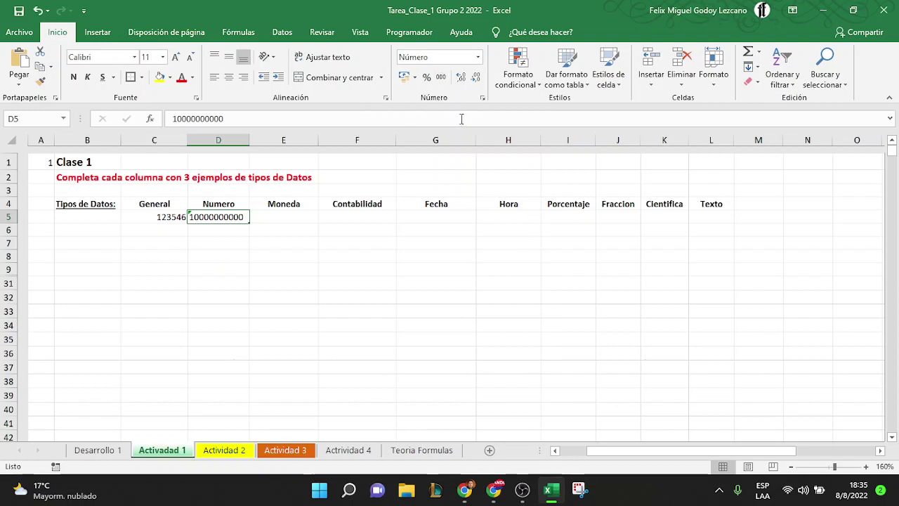
click(441, 78)
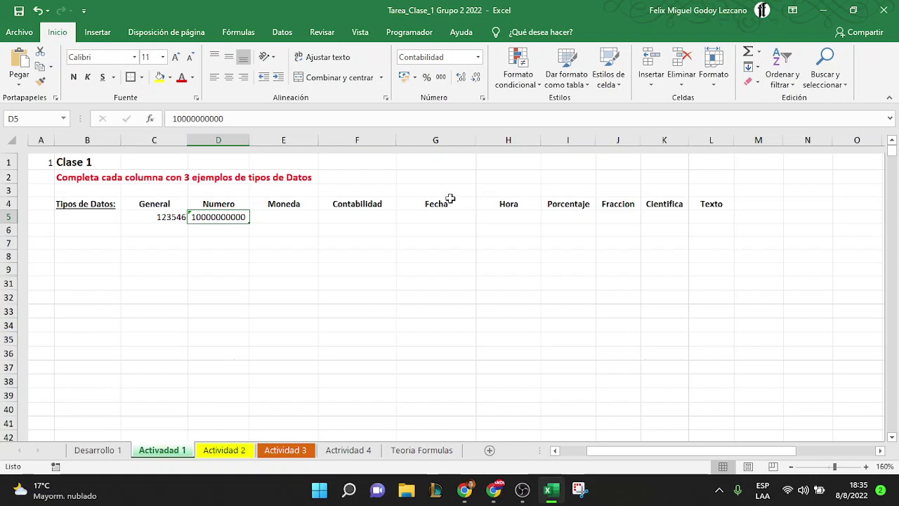
click(882, 11)
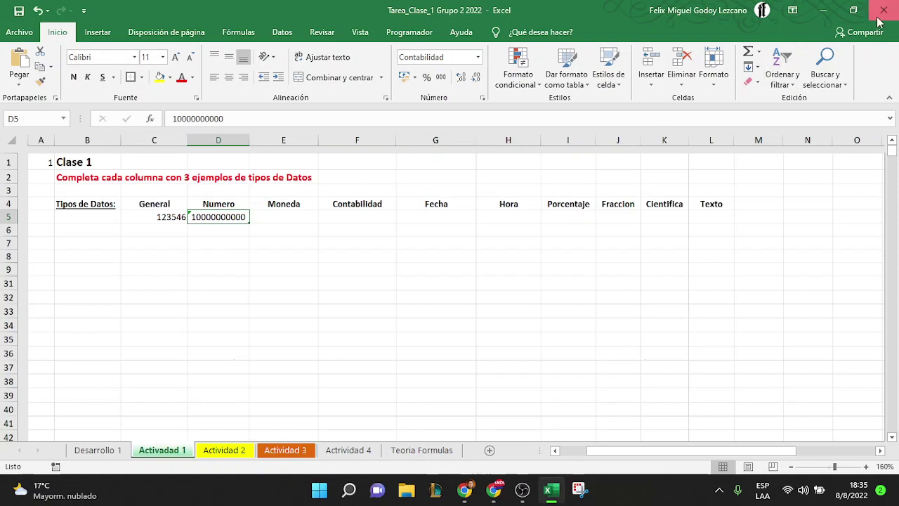
click(392, 269)
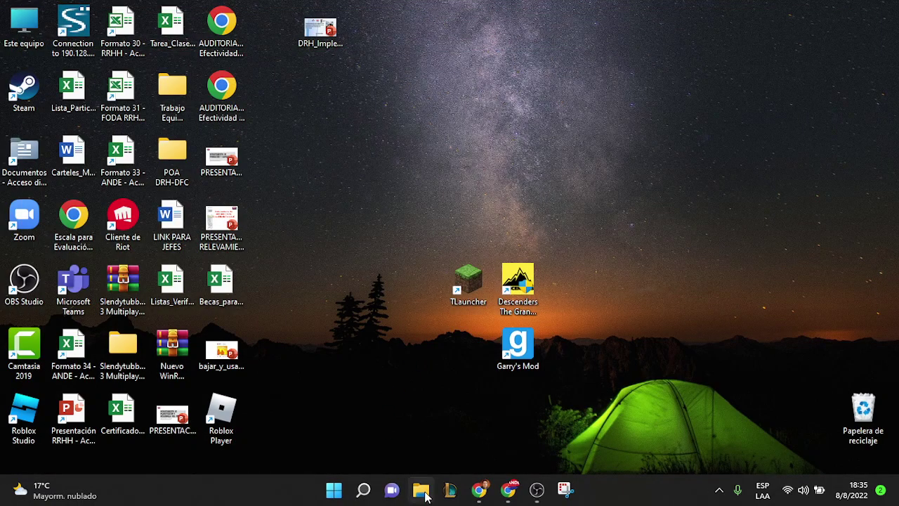
Open Tarea_Clase_1 Grupo 2 2022 from ANDE > Excel Grupo 2 2022 in File Explorer
click(424, 494)
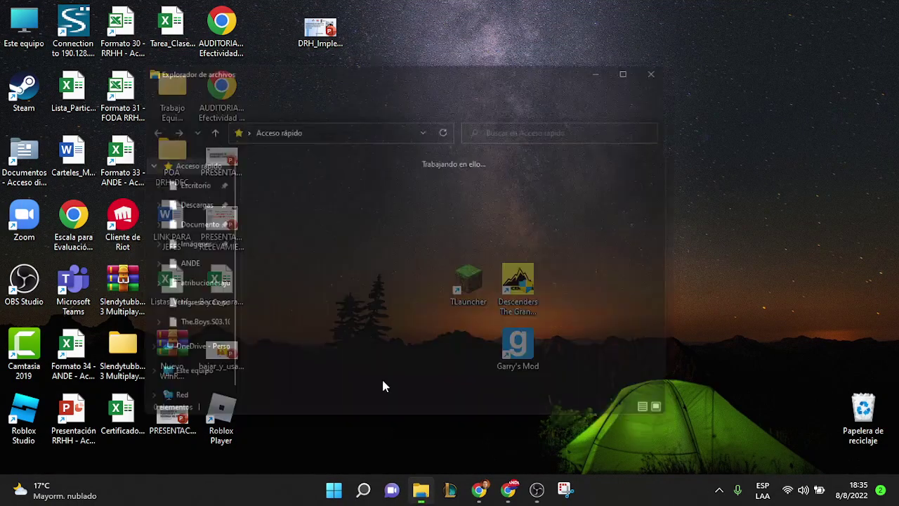
click(177, 271)
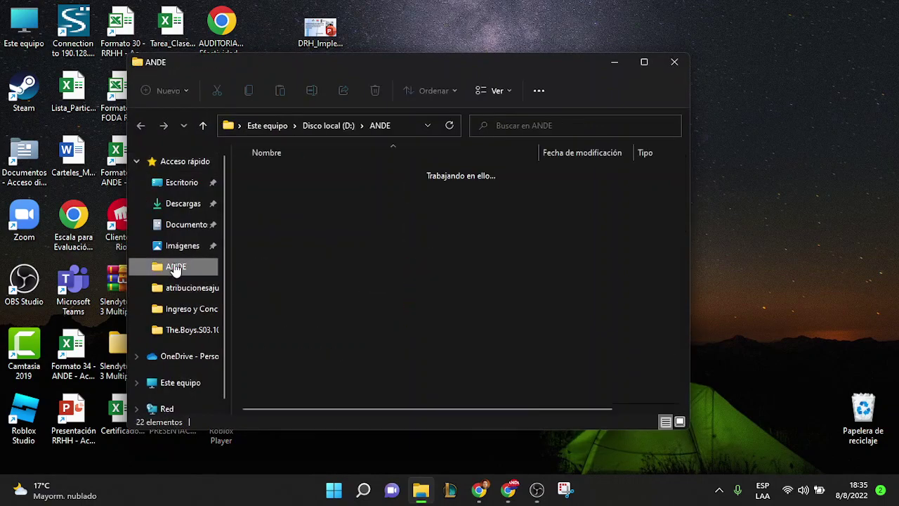
double_click(312, 174)
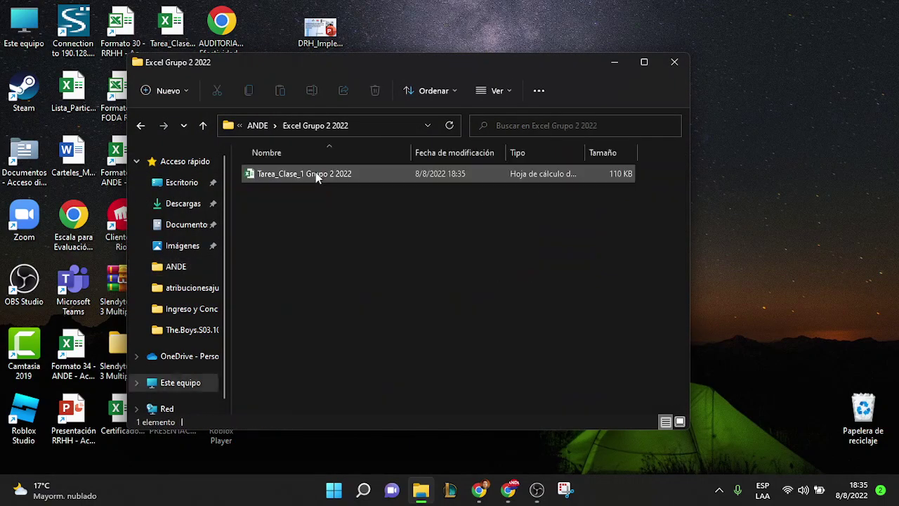
double_click(315, 173)
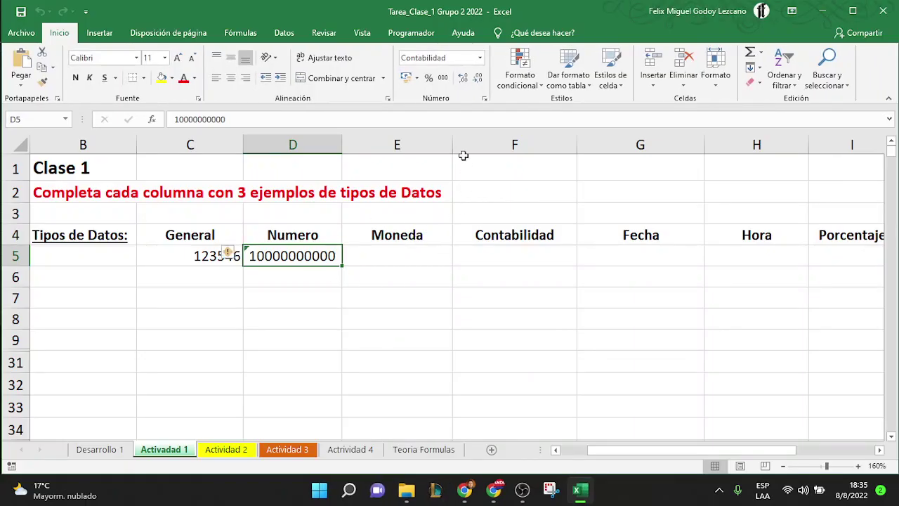
Convert D5's text to a number and apply thousands separators, resizing column D to fit
click(480, 58)
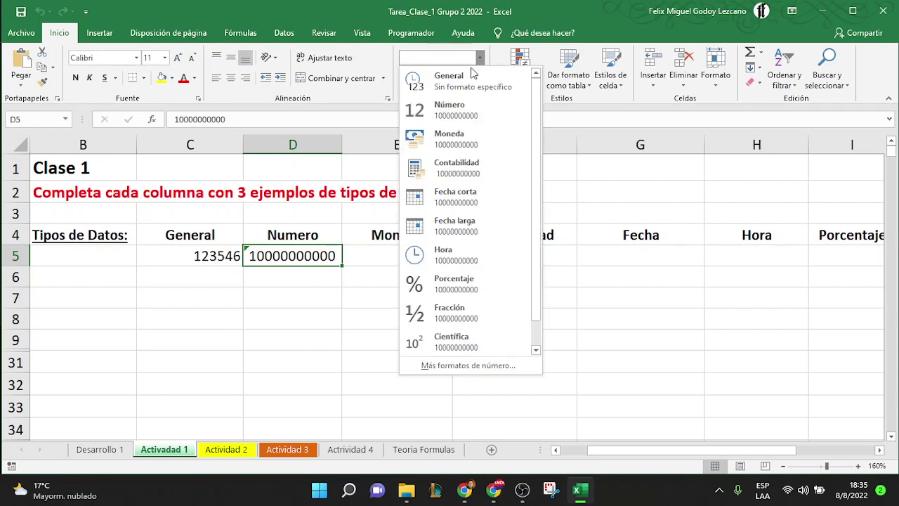
click(463, 112)
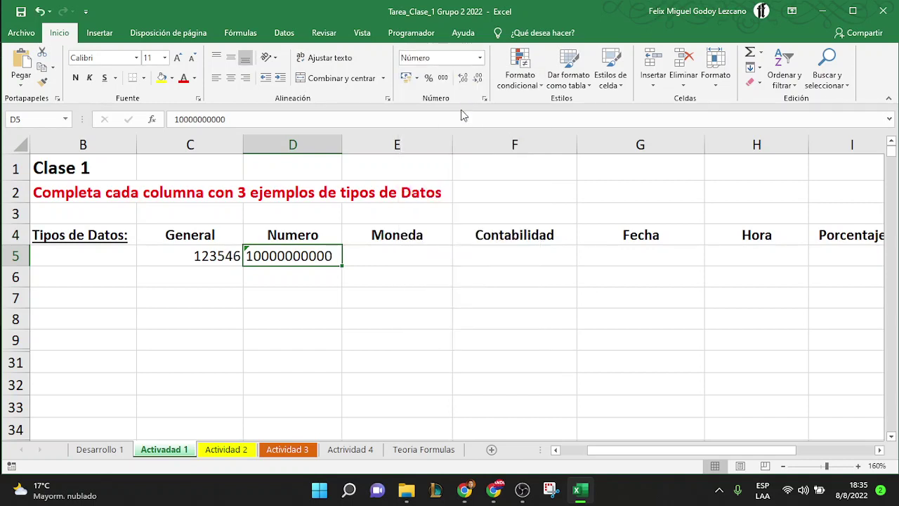
click(442, 78)
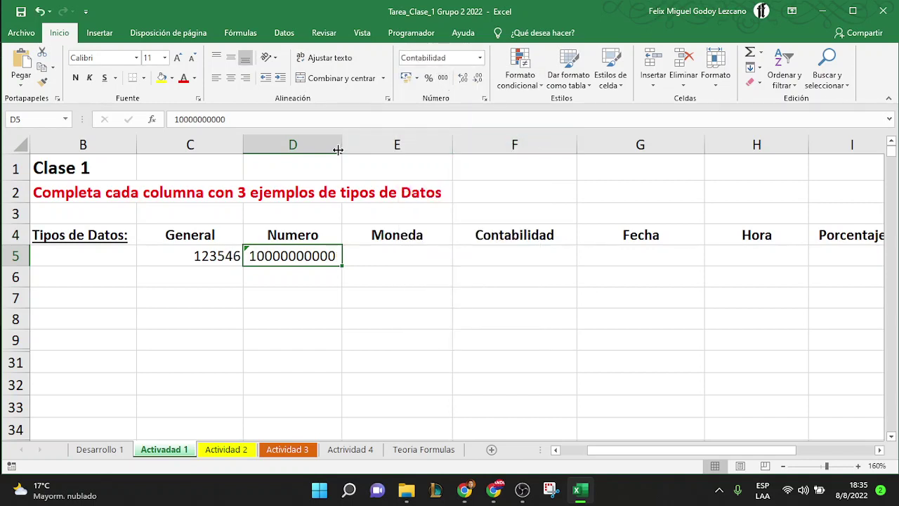
drag(342, 144, 402, 143)
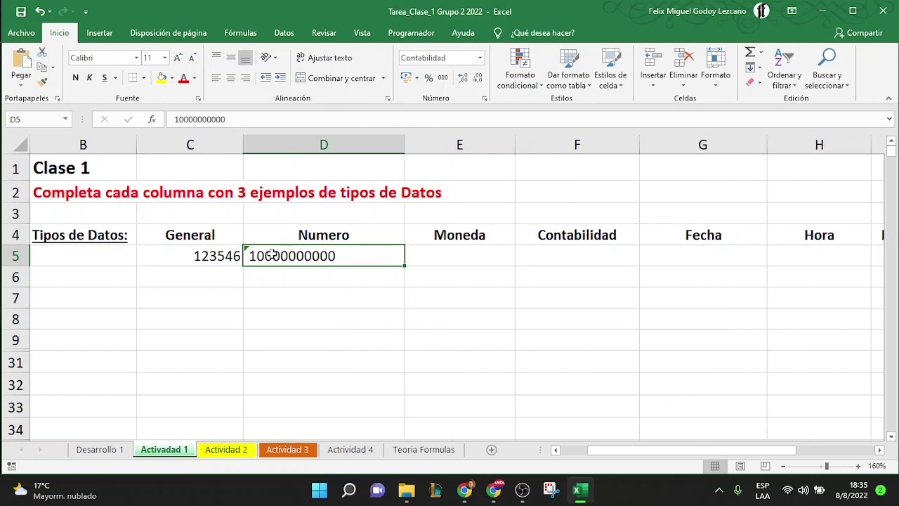
mouse_move(234, 253)
click(240, 254)
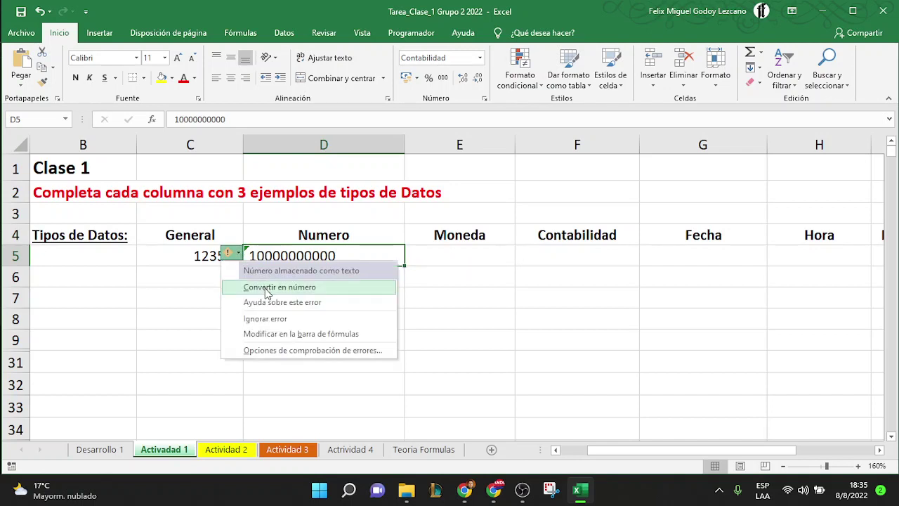
click(264, 286)
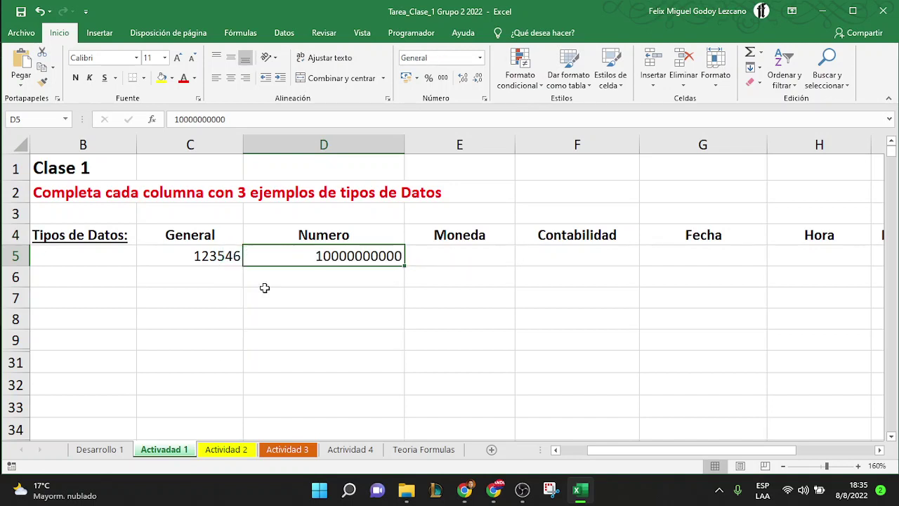
click(442, 78)
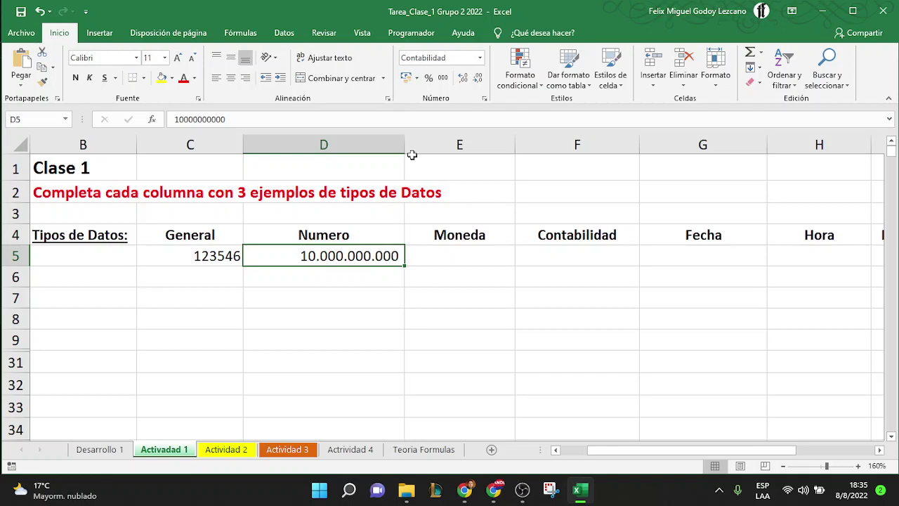
drag(404, 144, 355, 146)
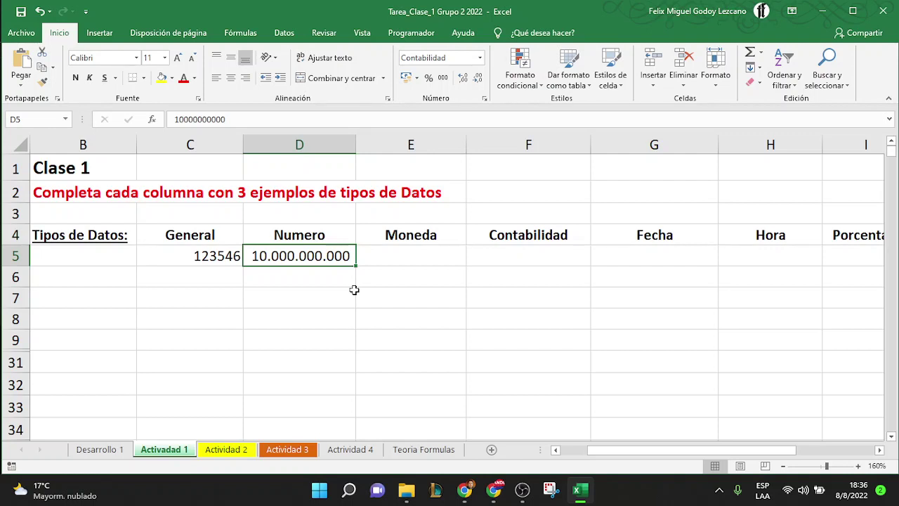
Re-edit and recommit D5 so it displays 10.000.000.000
click(255, 120)
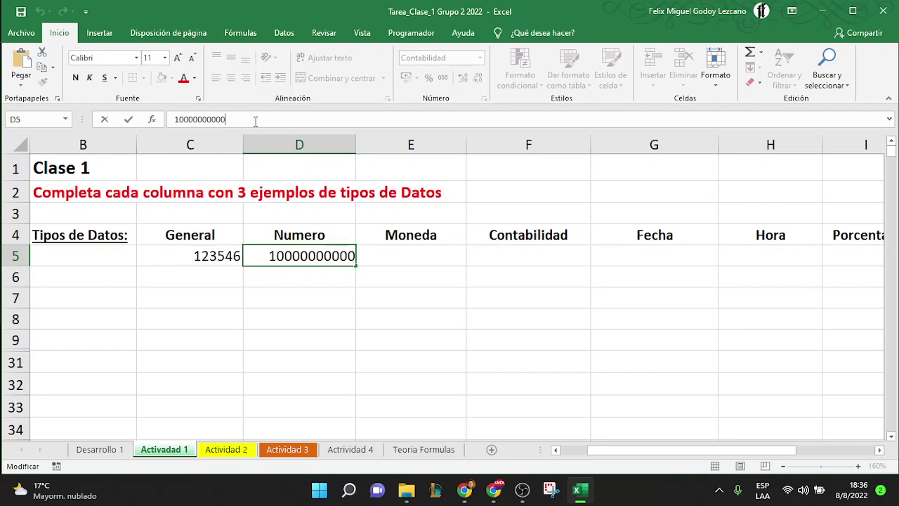
click(307, 274)
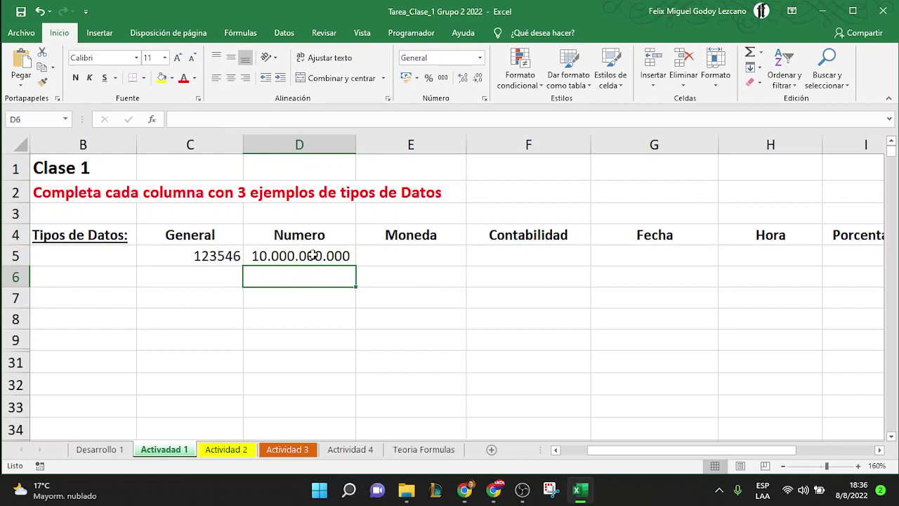
click(317, 254)
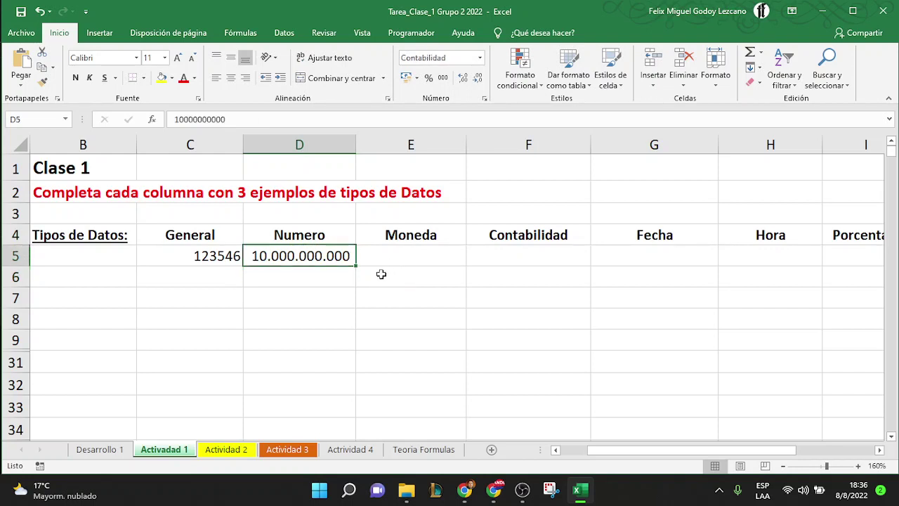
key(F2)
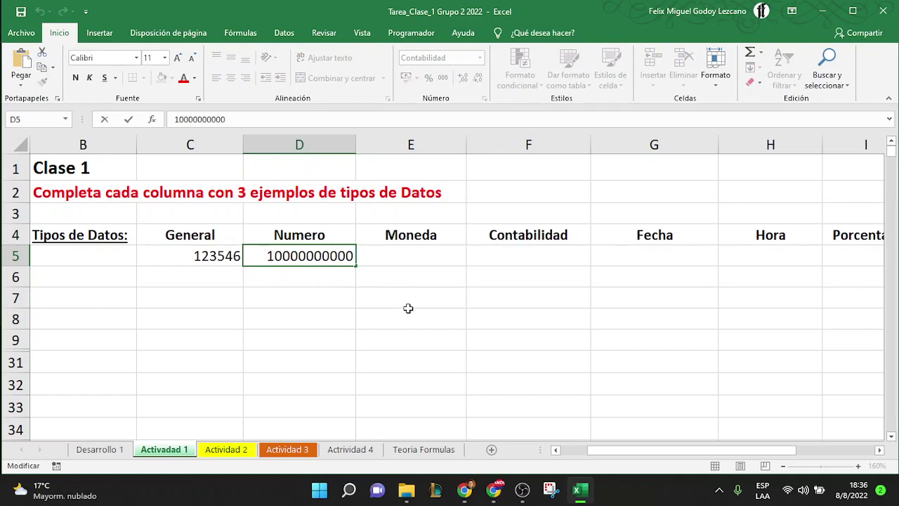
key(Return)
click(326, 255)
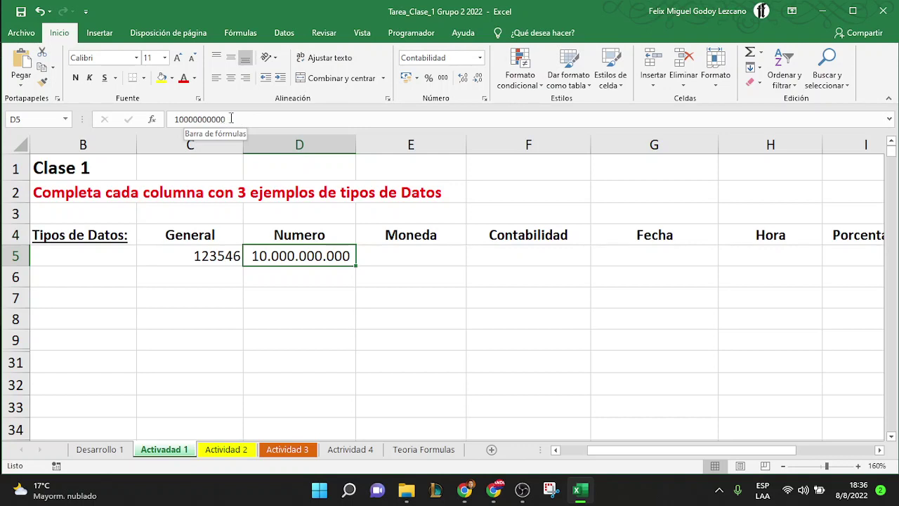
click(437, 257)
text(1000000)
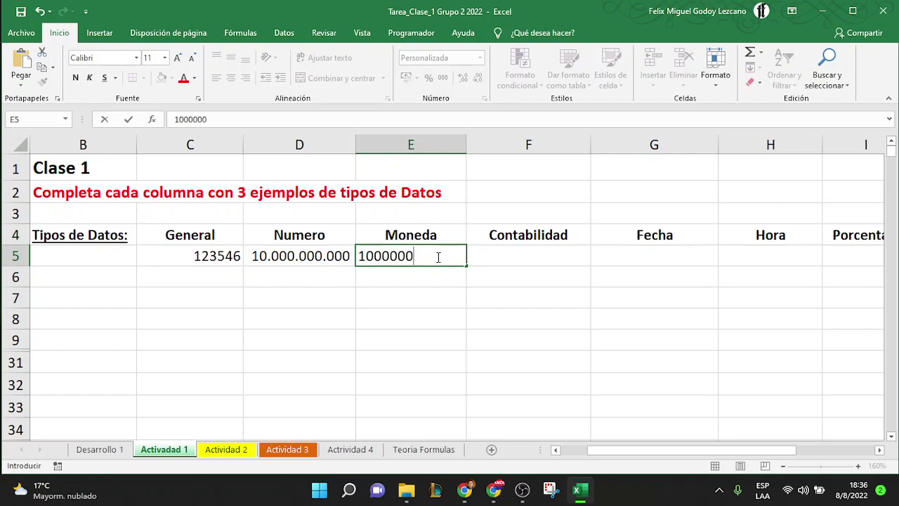
key(Return)
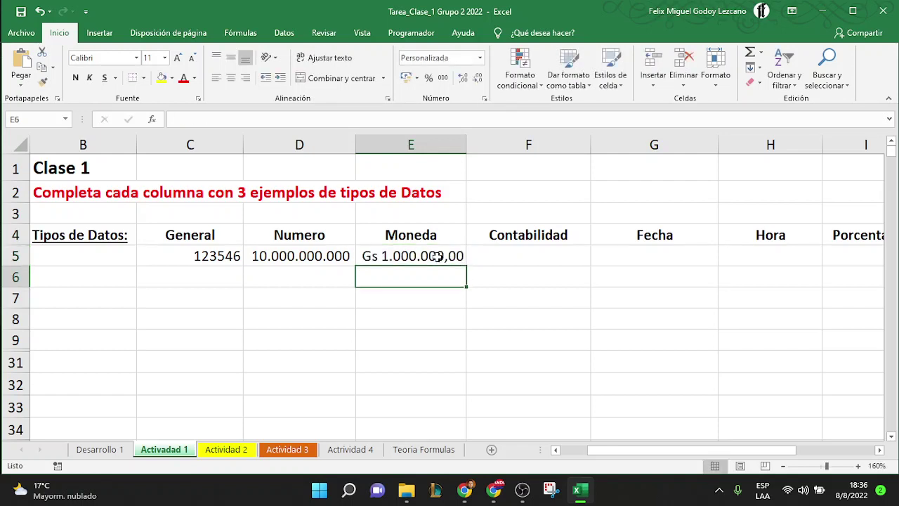
drag(470, 145, 499, 144)
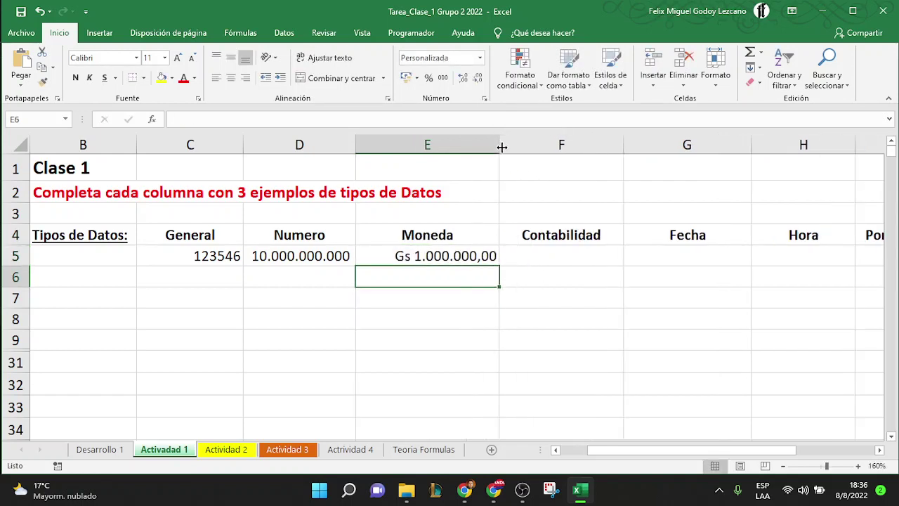
click(420, 258)
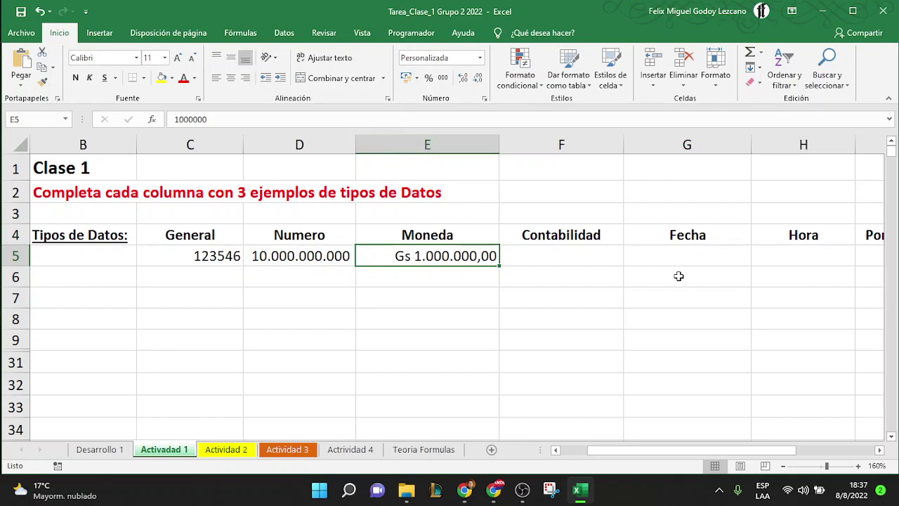
Enter the date 14/08/2022 under Fecha in G5
click(717, 260)
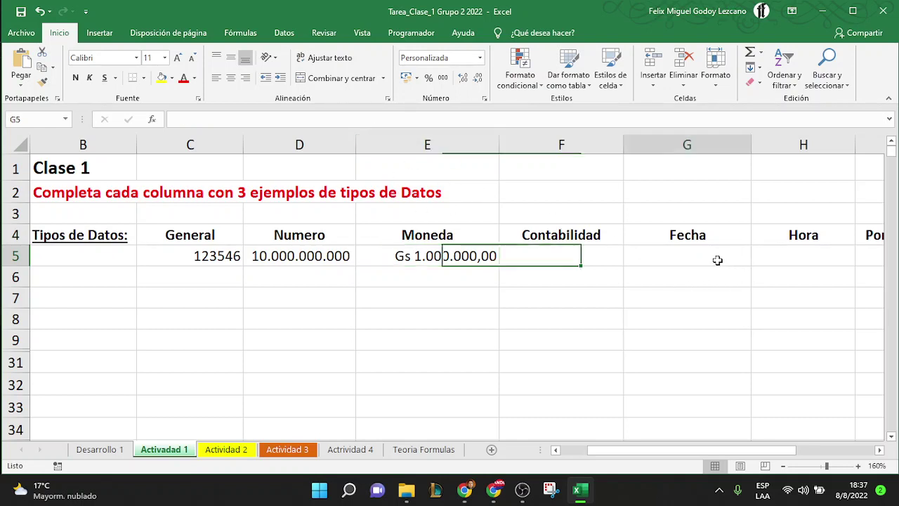
click(881, 452)
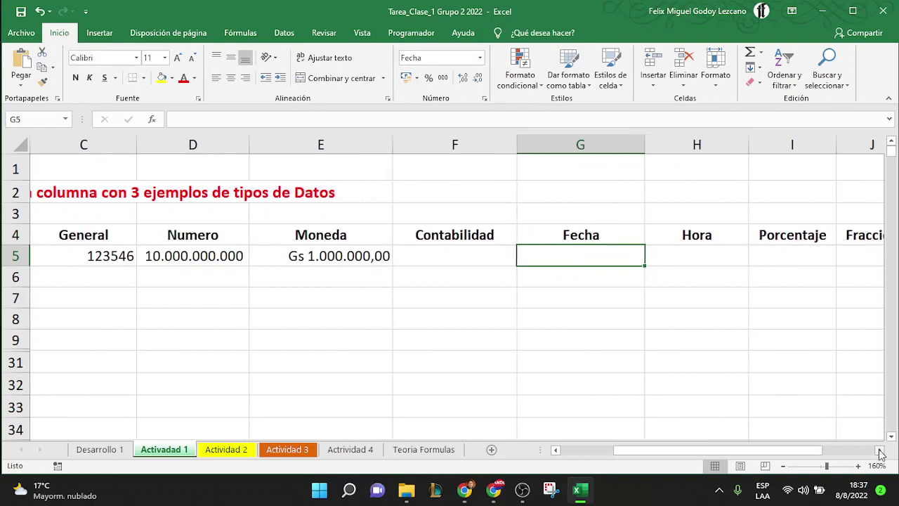
text(14/0)
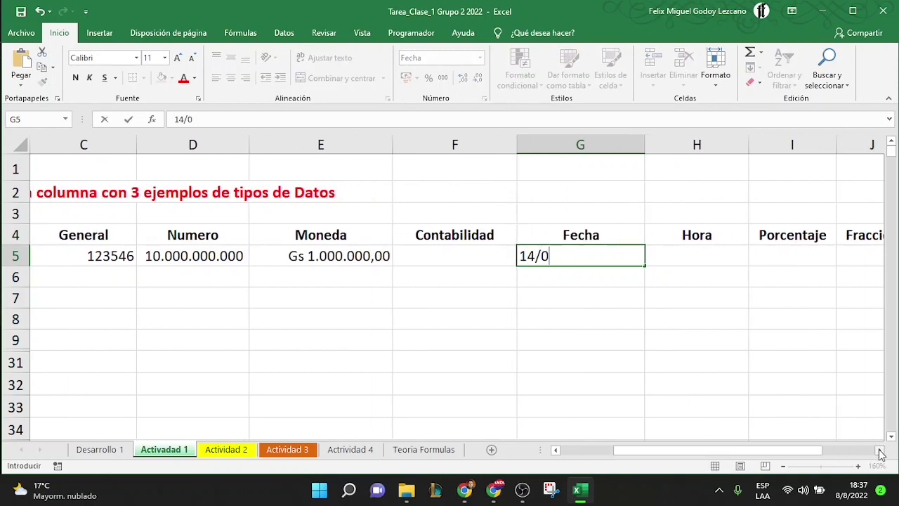
text(8/2022)
key(Return)
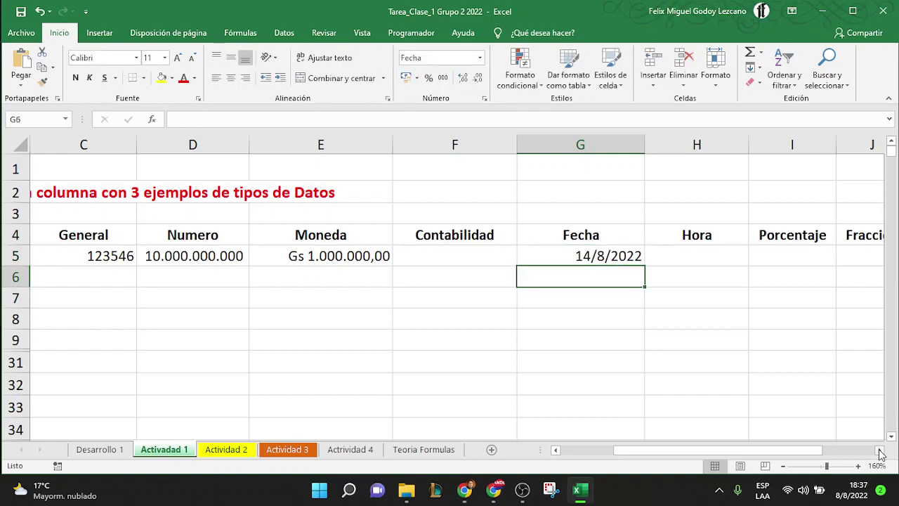
key(Up)
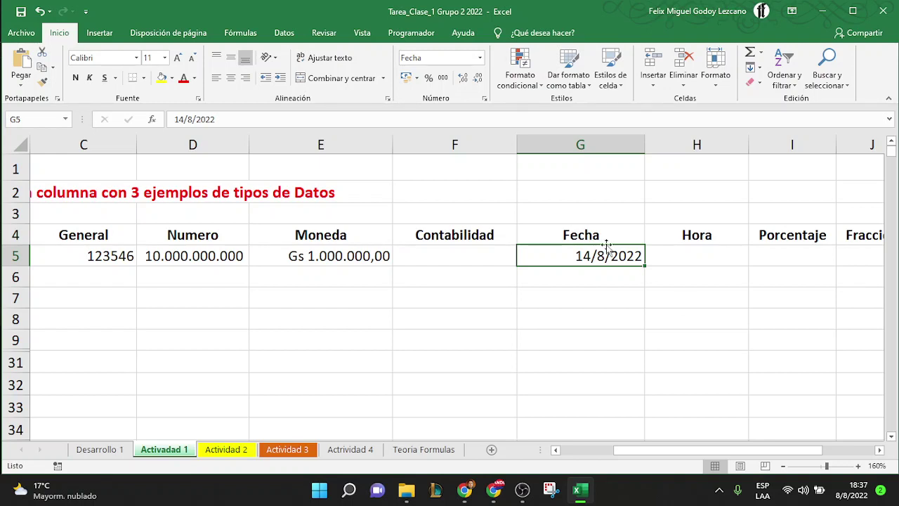
Format G5 with the long Fecha style showing weekday and month name
right_click(585, 257)
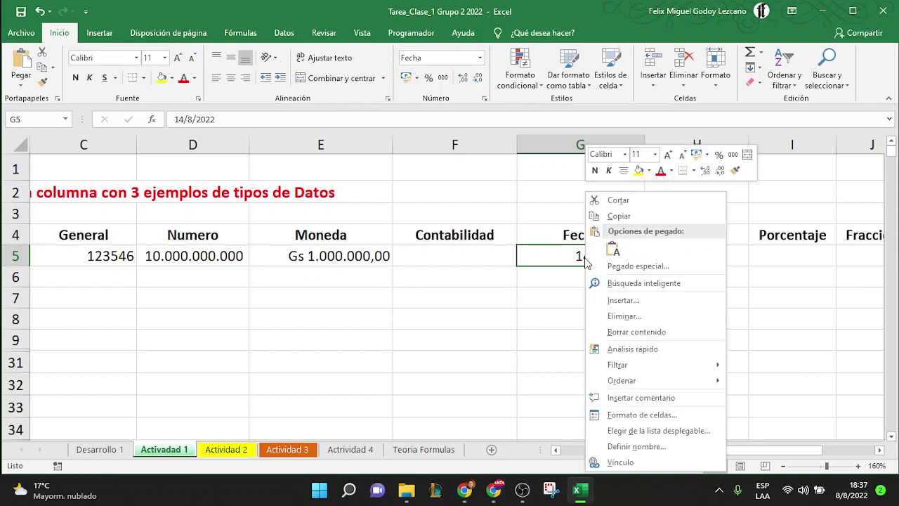
click(656, 415)
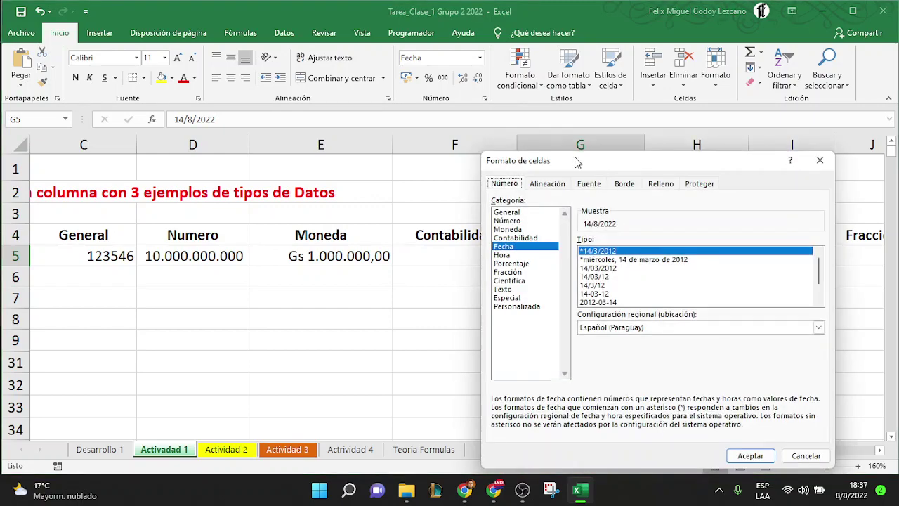
drag(580, 163, 399, 105)
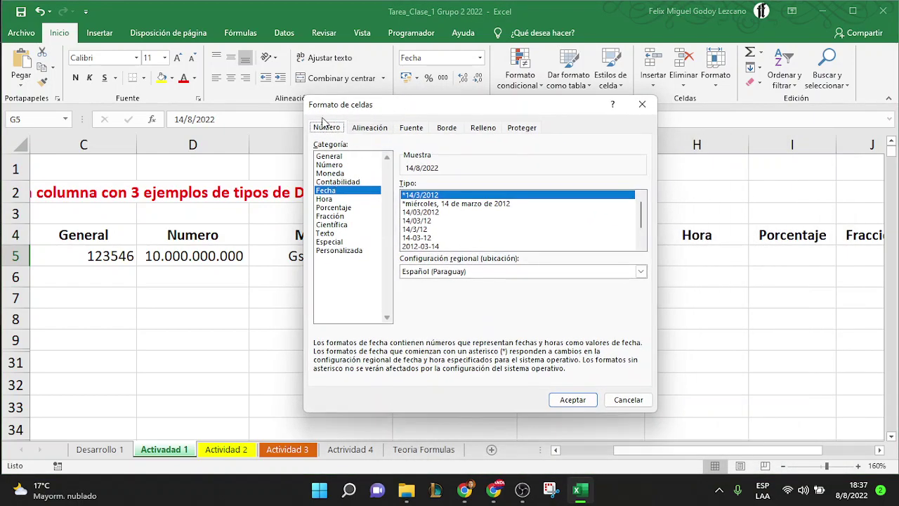
click(332, 192)
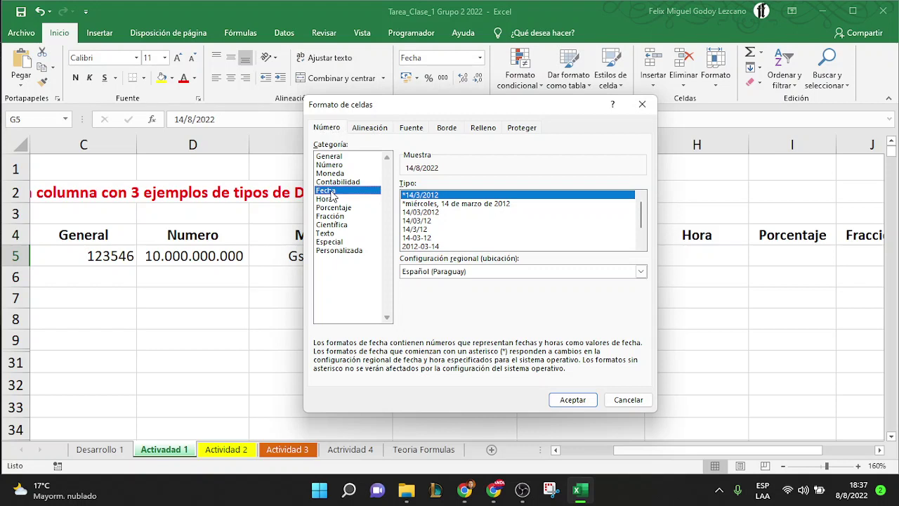
click(445, 203)
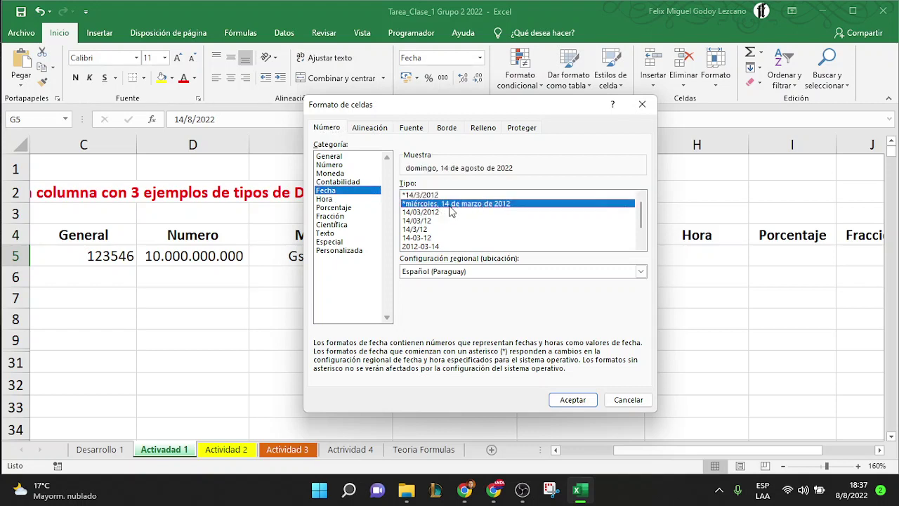
click(565, 400)
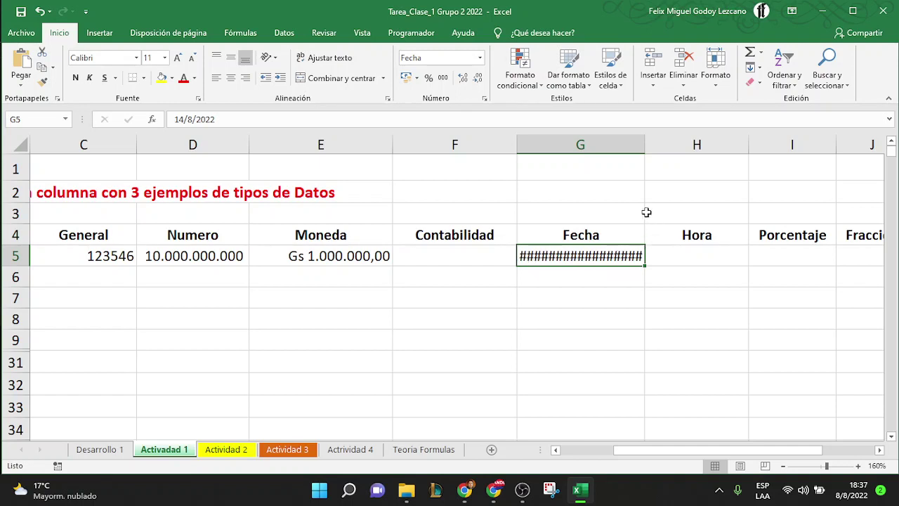
Widen column G and auto-fit it so the full long date shows
drag(643, 149, 741, 144)
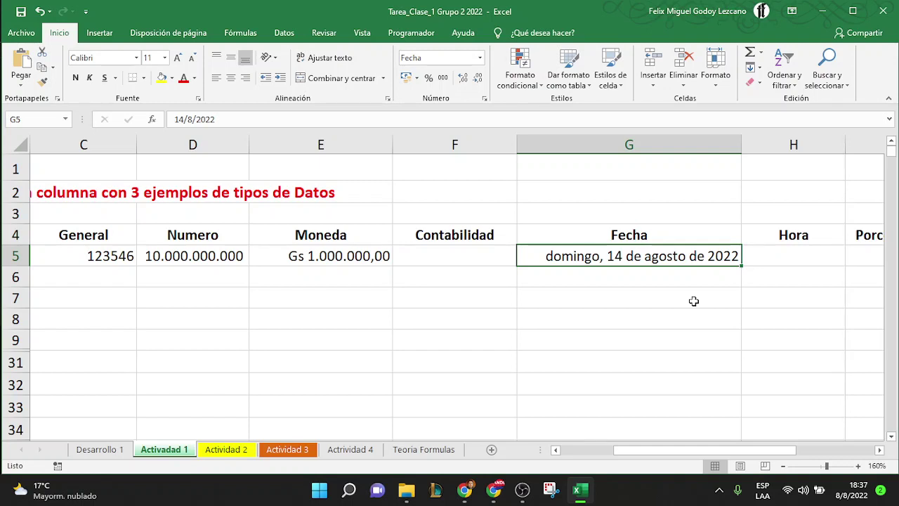
click(231, 119)
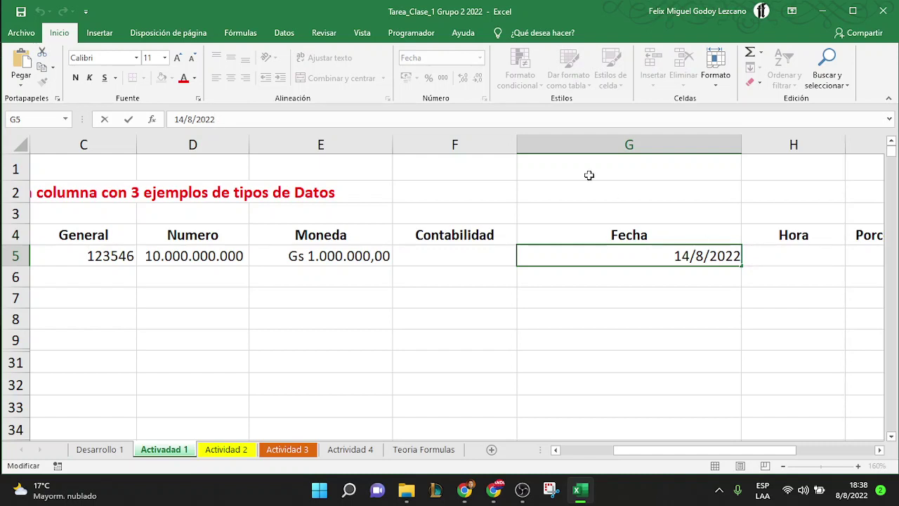
key(Return)
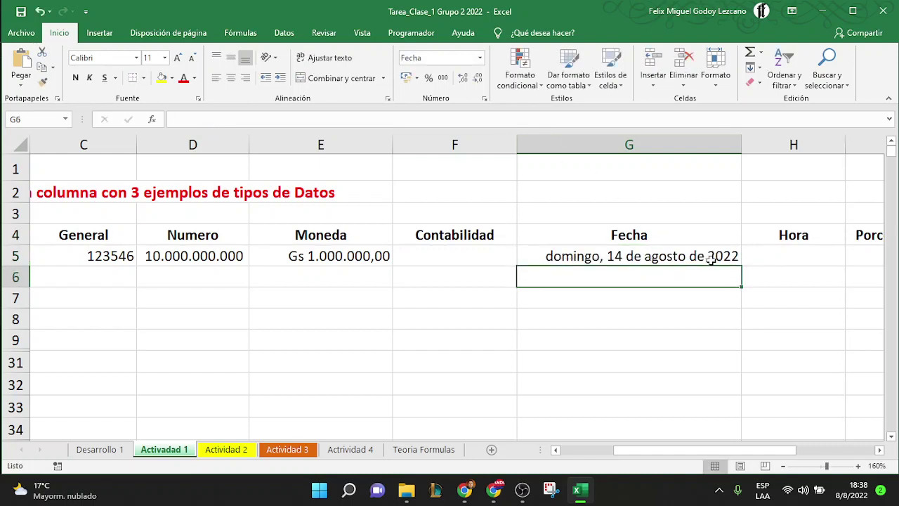
double_click(742, 143)
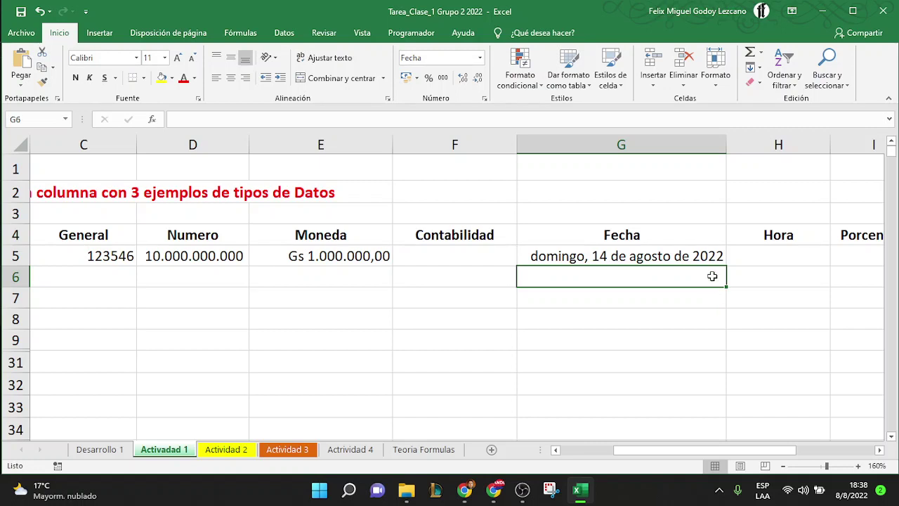
click(879, 450)
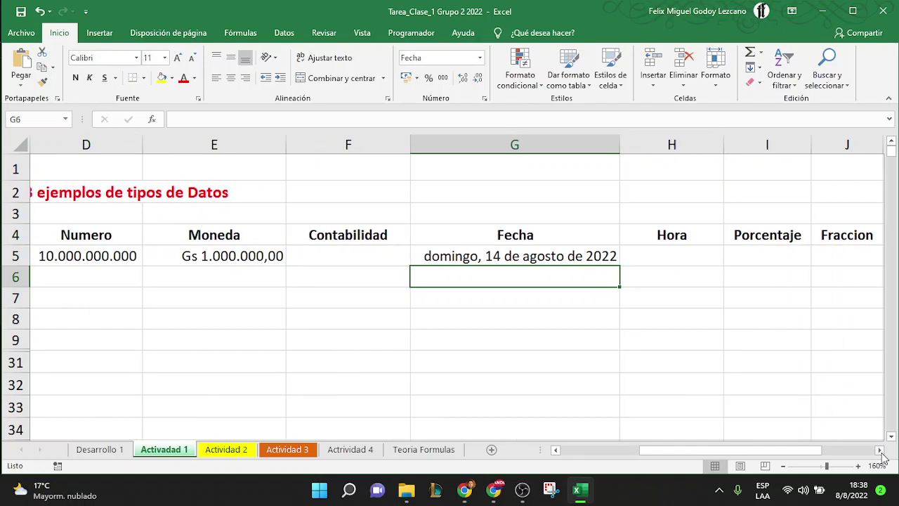
Enter Hora examples 08:00 in H5 and 16:00:00 in H6
click(880, 450)
click(551, 253)
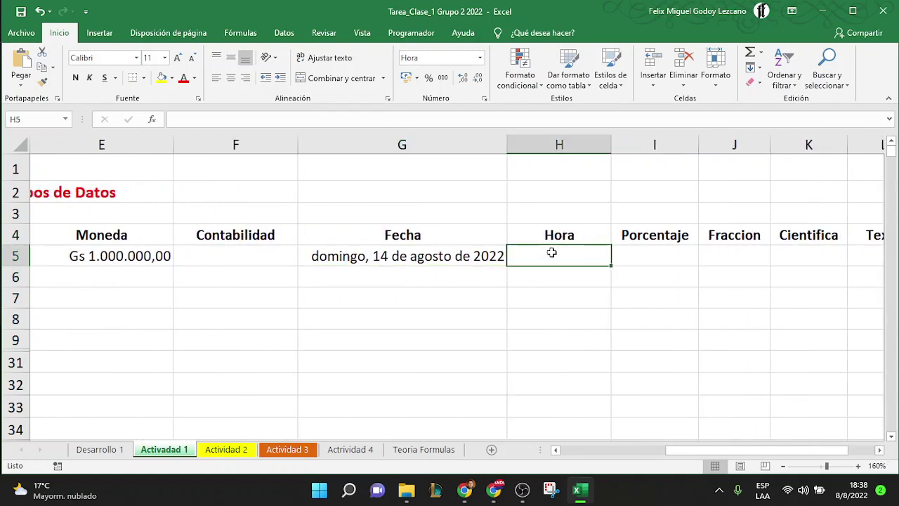
text(0)
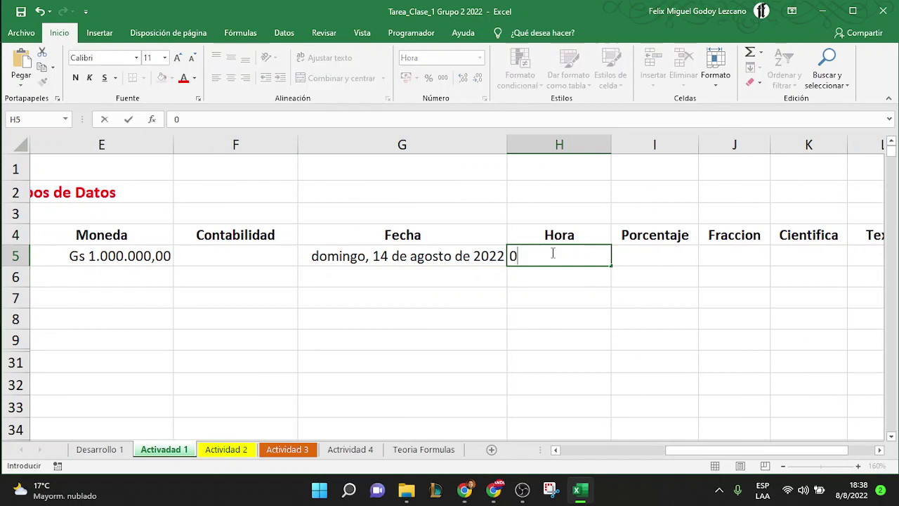
text(8:00)
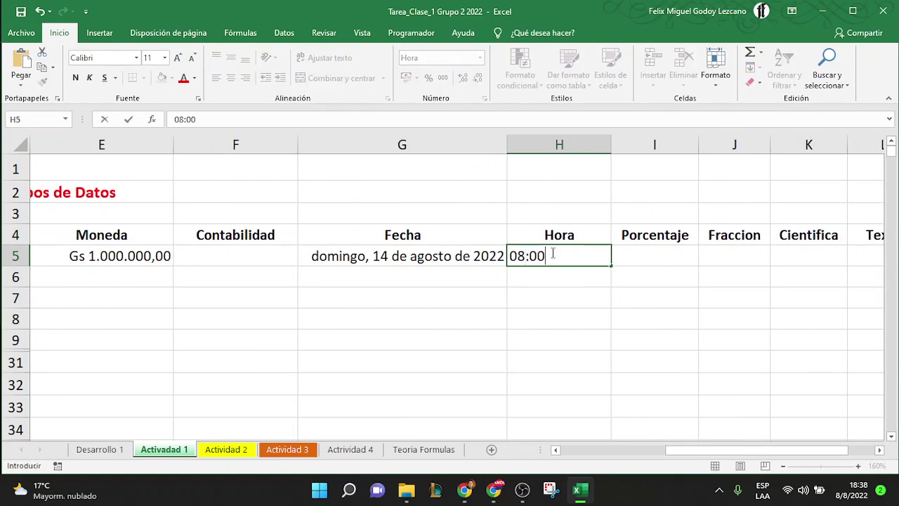
key(Return)
click(592, 258)
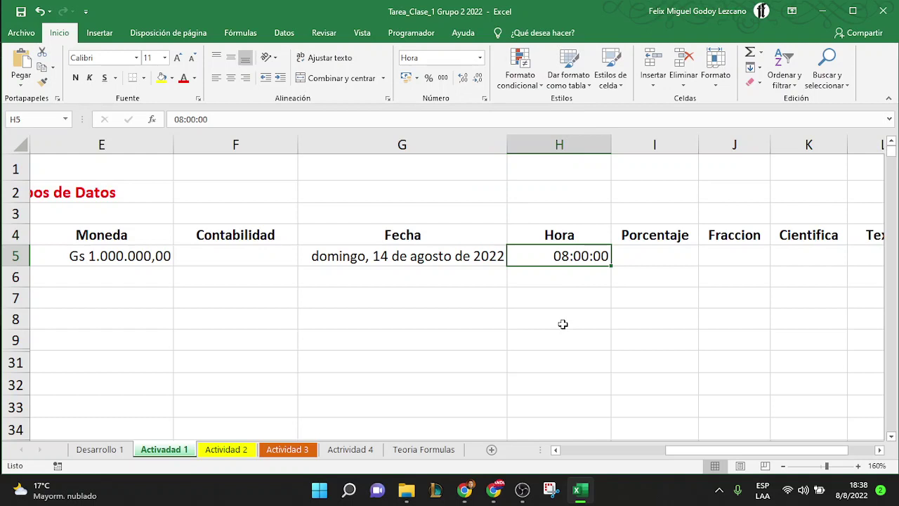
click(554, 277)
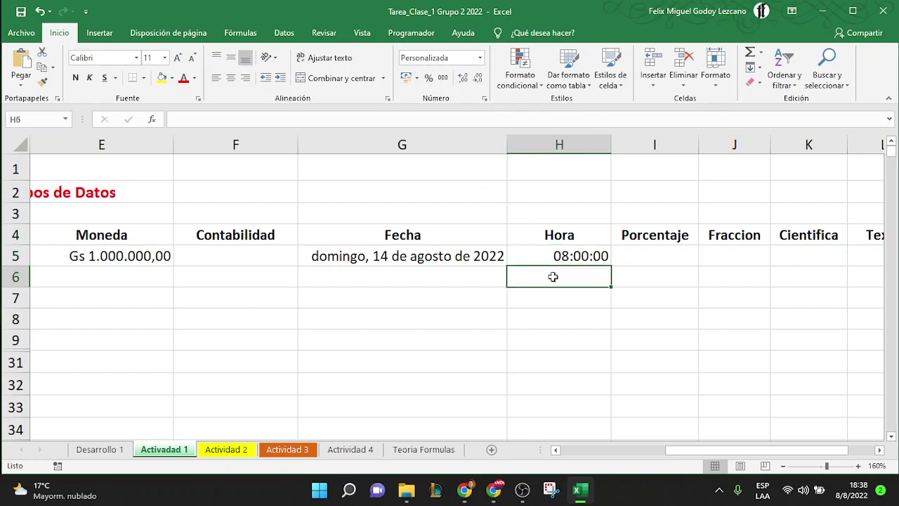
text(16:)
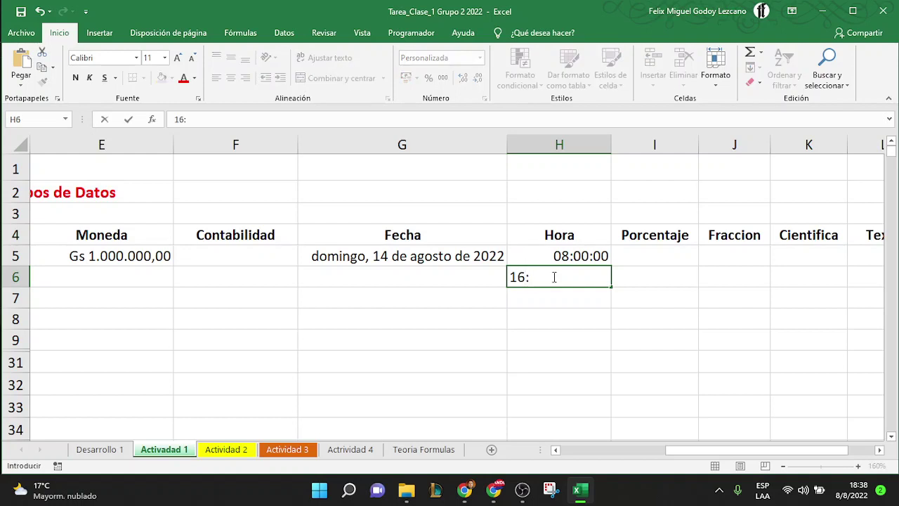
text(00:00)
key(Return)
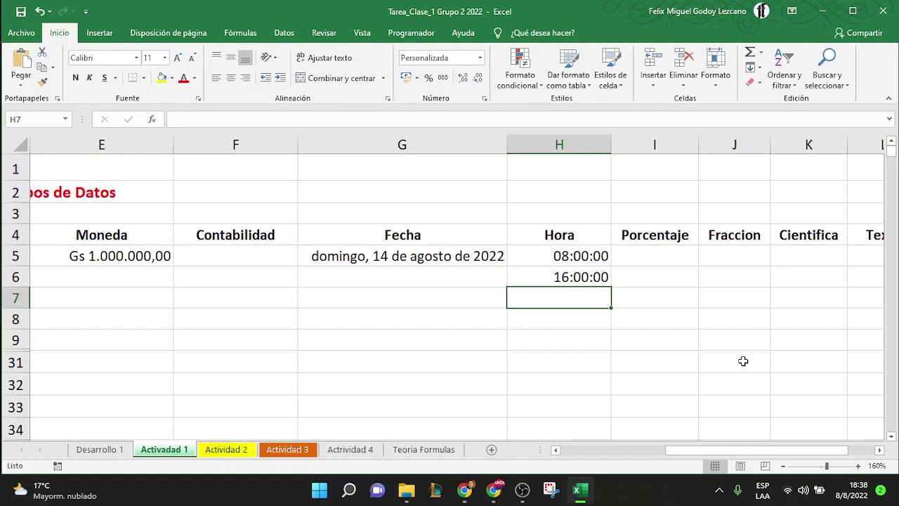
Add =H6-H5 in H7, showing 8:00:00 a. m., then return to column A
text(=)
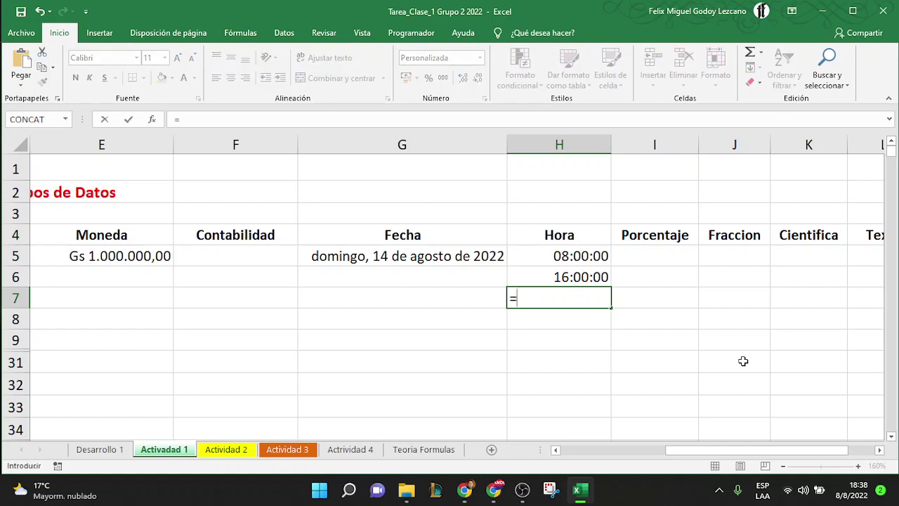
key(Up)
text(-)
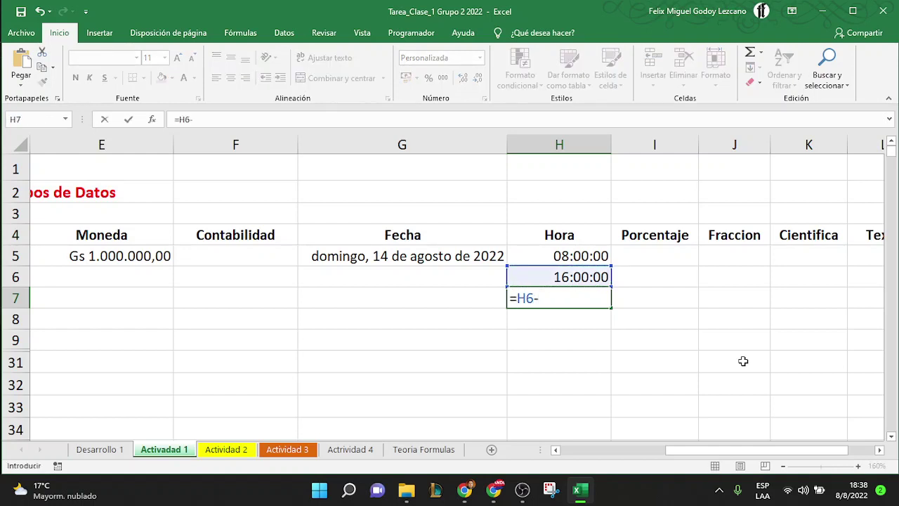
key(Up)
key(Up)
key(Return)
key(Return)
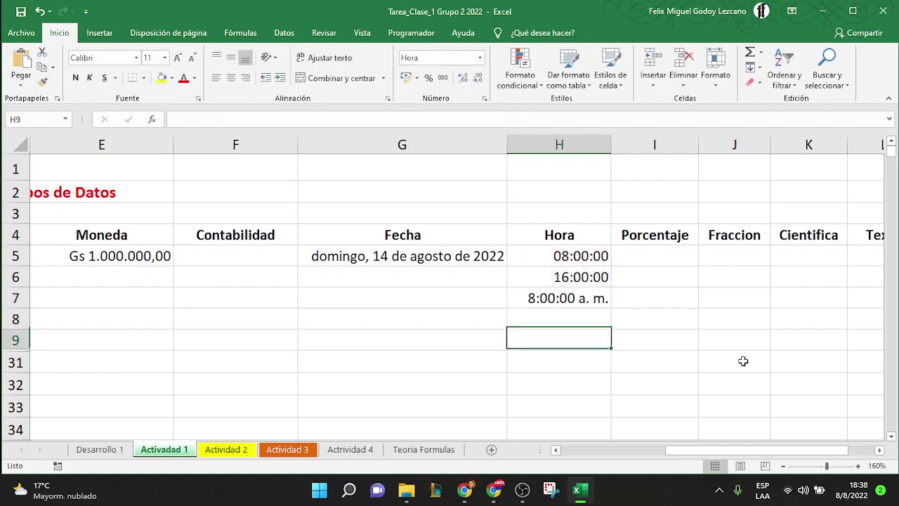
click(604, 299)
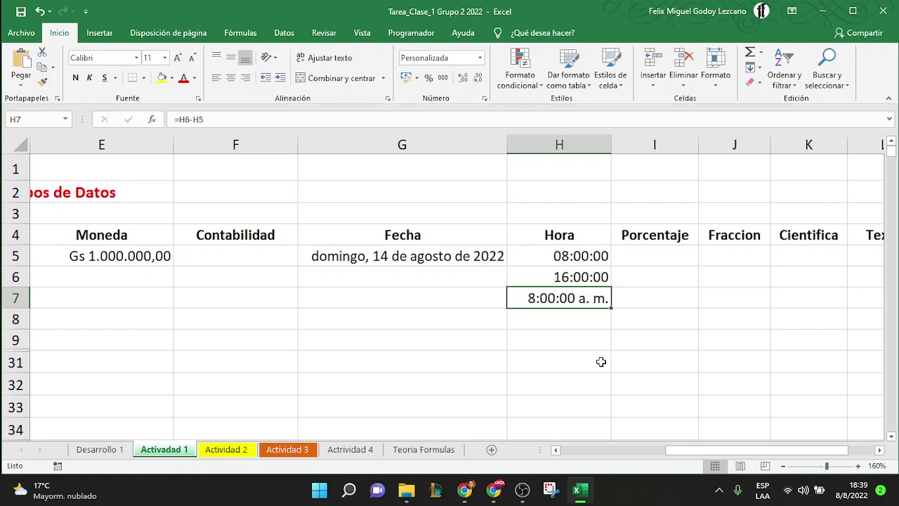
key(Right)
key(Right)
key(Right)
key(Right)
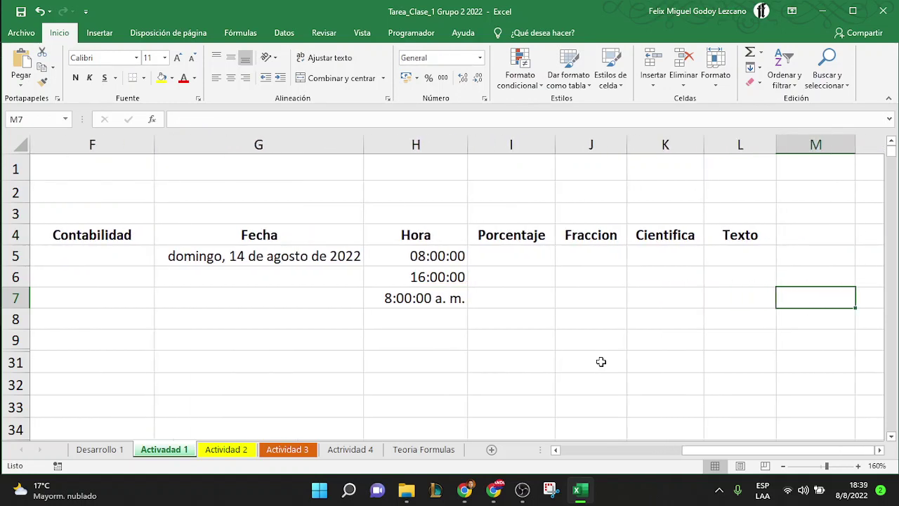
key(Left)
key(Left)
key(Left)
key(Home)
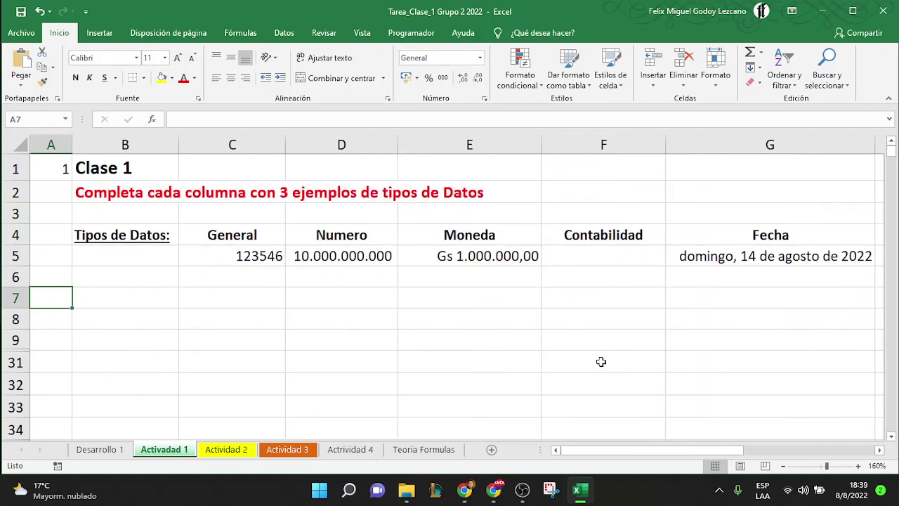
key(Right)
key(Left)
Switch to Actividad 2 and zoom to 140% with the DESPENSA title row in view
click(223, 449)
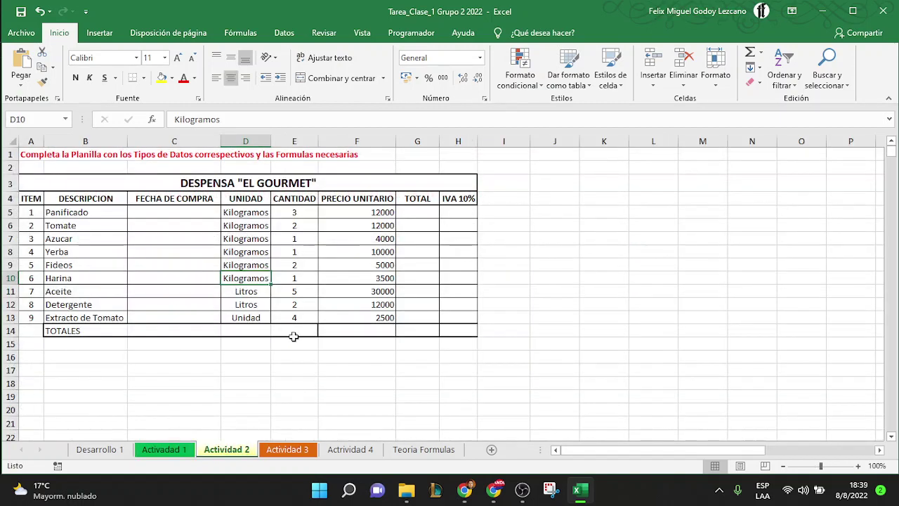
click(858, 465)
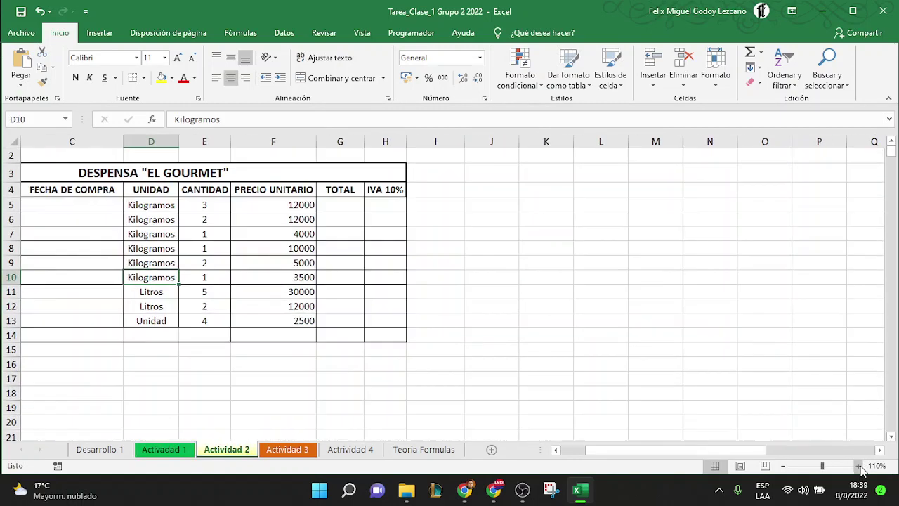
click(858, 465)
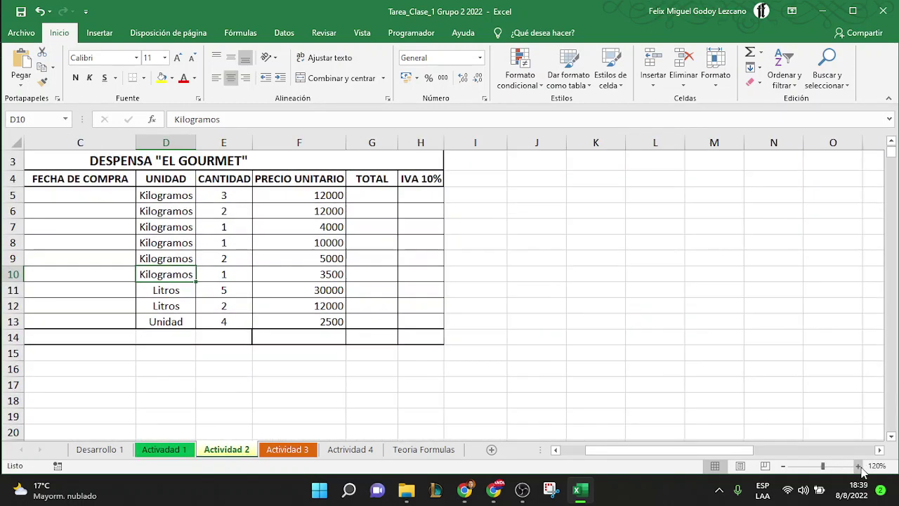
drag(708, 453, 684, 452)
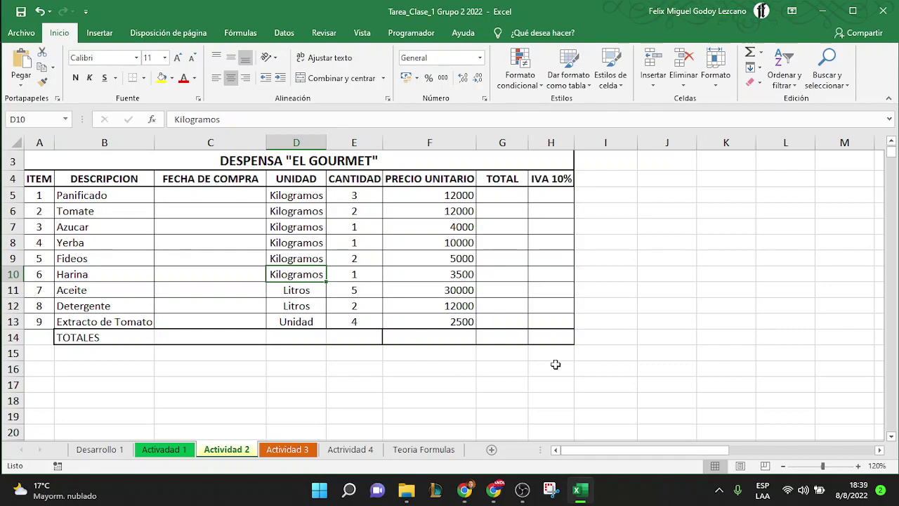
click(858, 466)
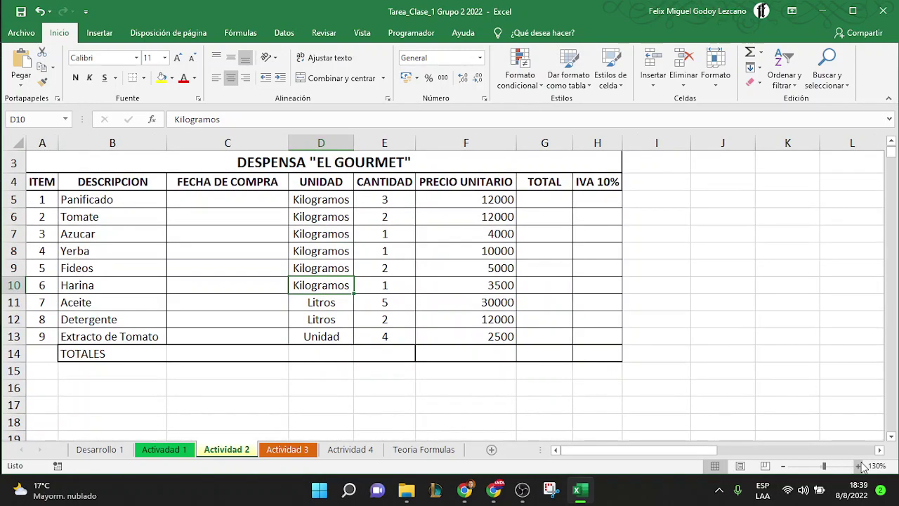
click(858, 465)
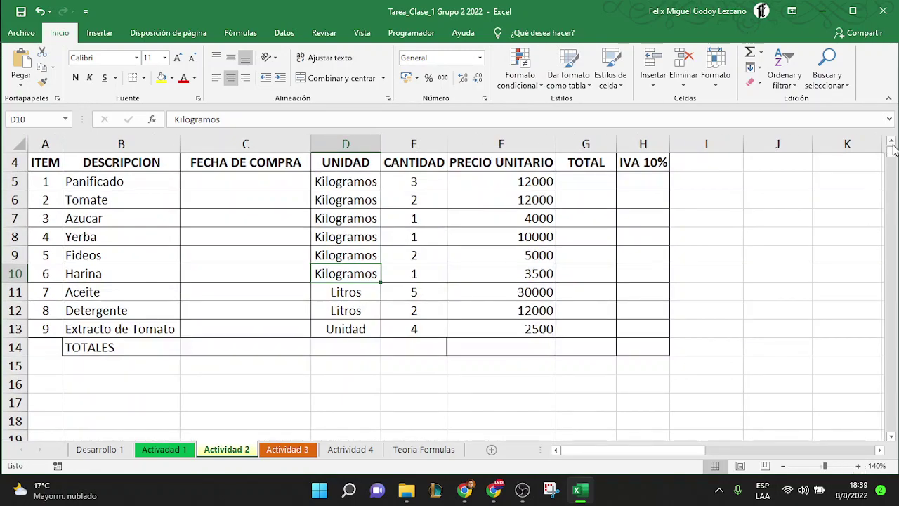
click(890, 140)
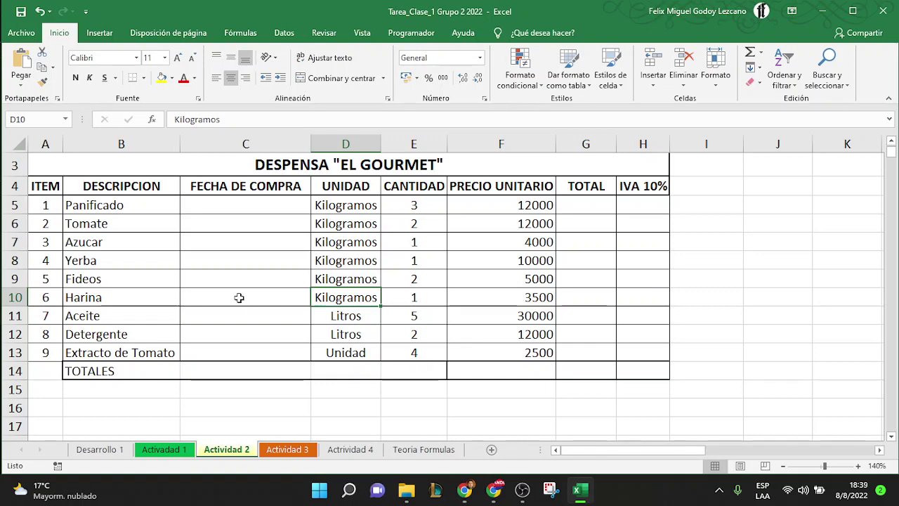
Select A5:H13, then open and dismiss the Borders list without applying a border
click(54, 205)
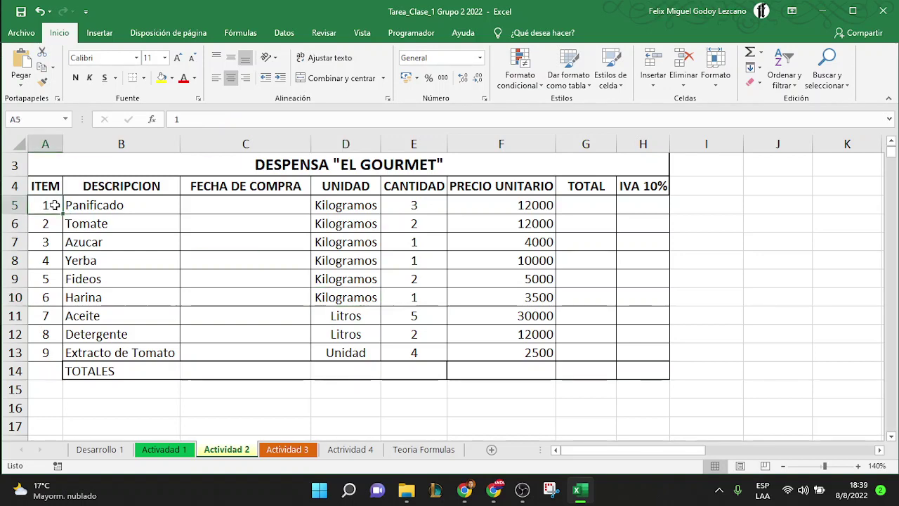
drag(54, 205, 629, 350)
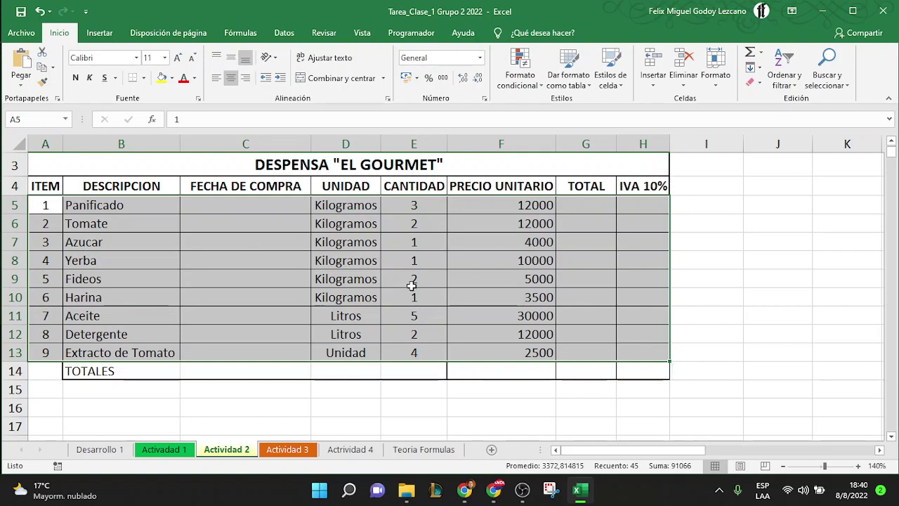
click(143, 79)
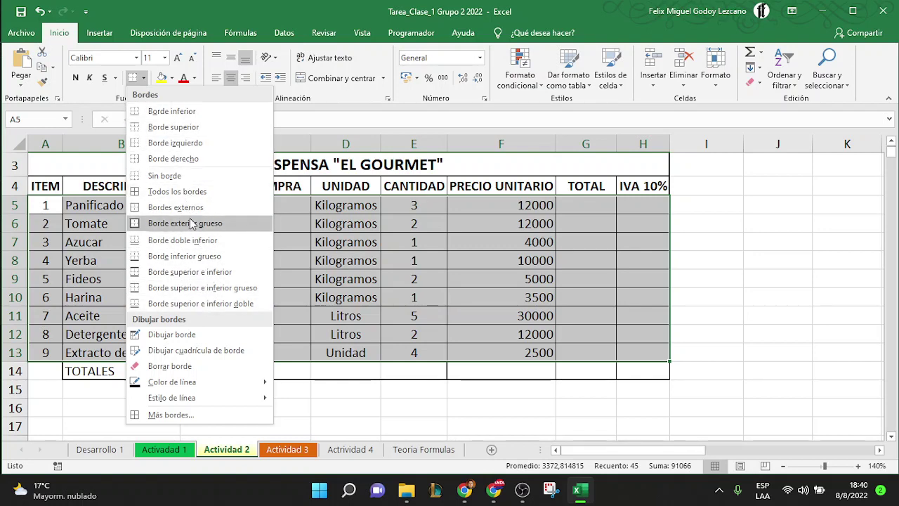
click(379, 267)
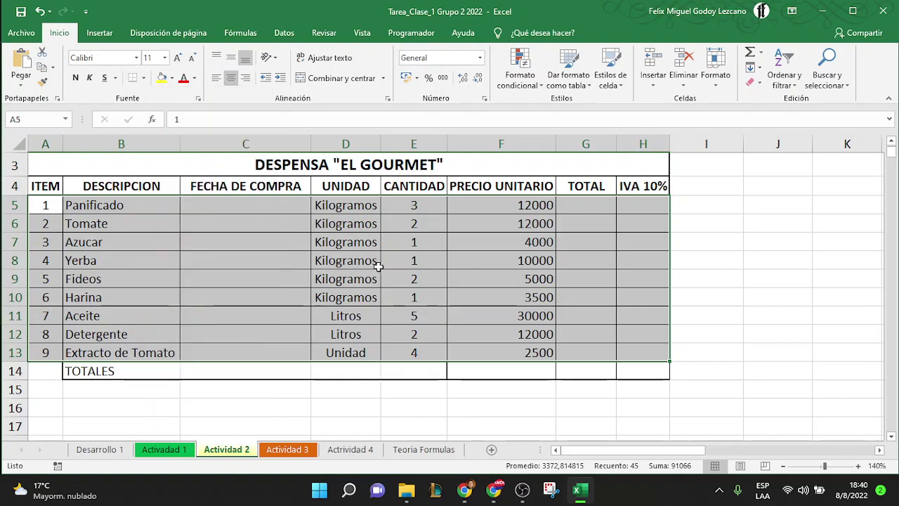
Apply dotted inner, bottom and right borders to the item rows A5:H13 via Formato de celdas
right_click(378, 265)
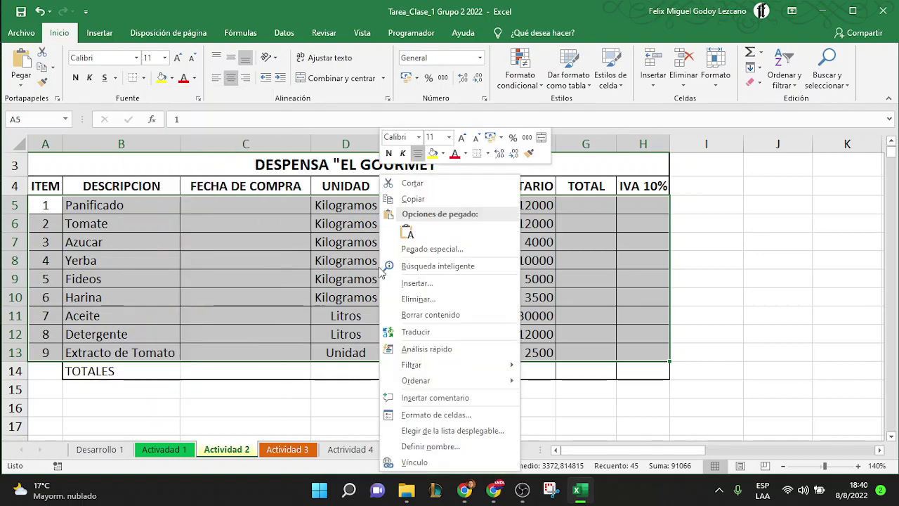
click(444, 414)
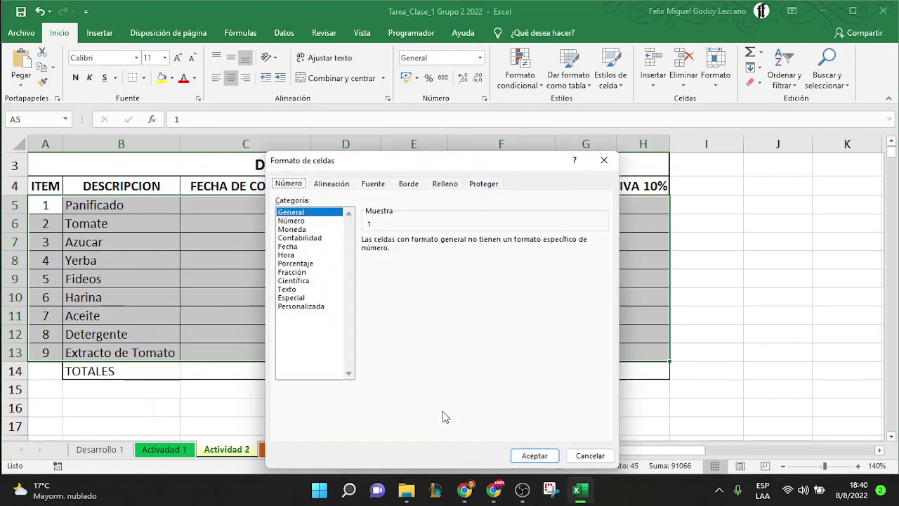
click(411, 186)
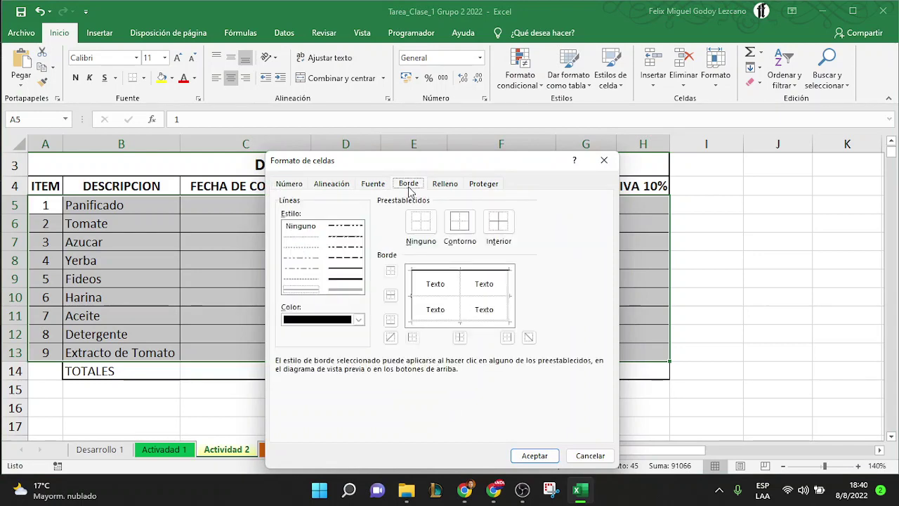
drag(399, 161, 385, 60)
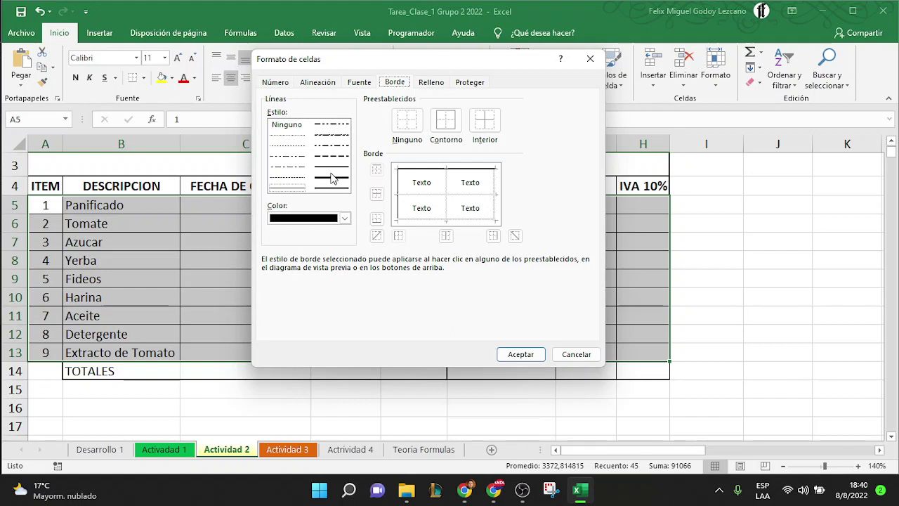
click(280, 147)
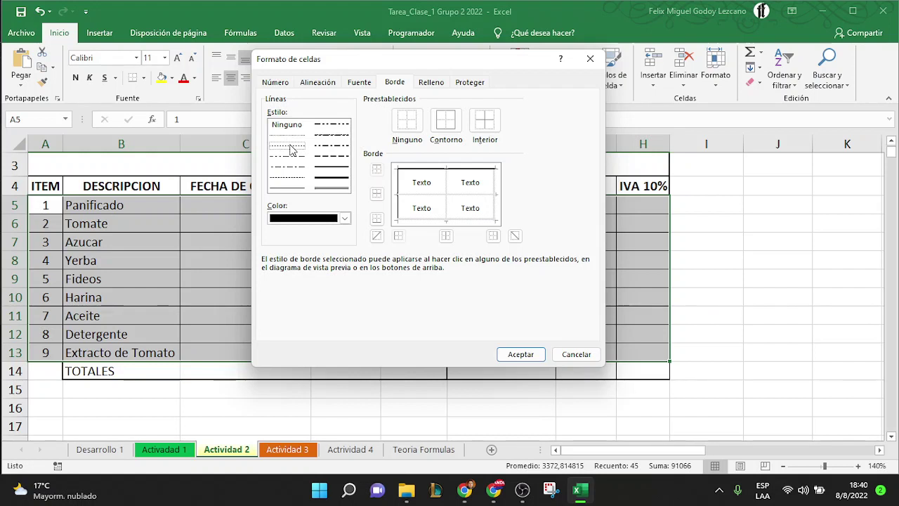
click(296, 188)
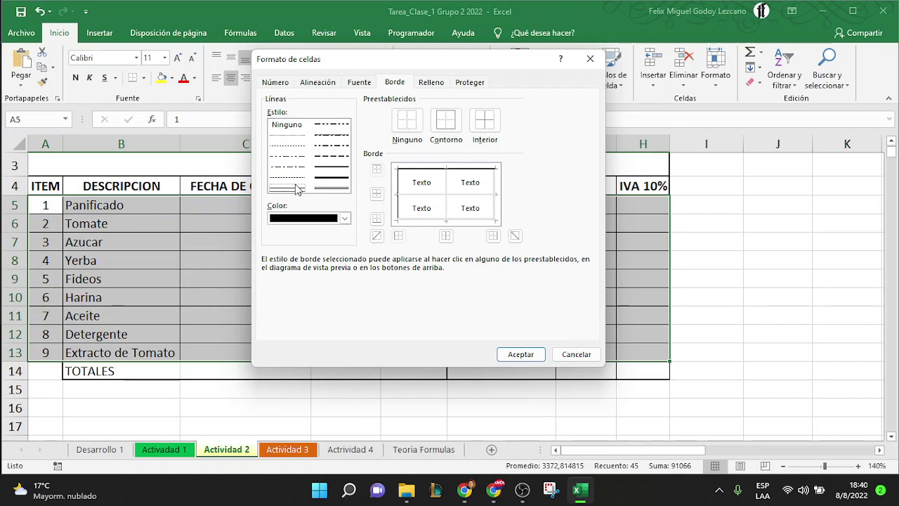
click(288, 147)
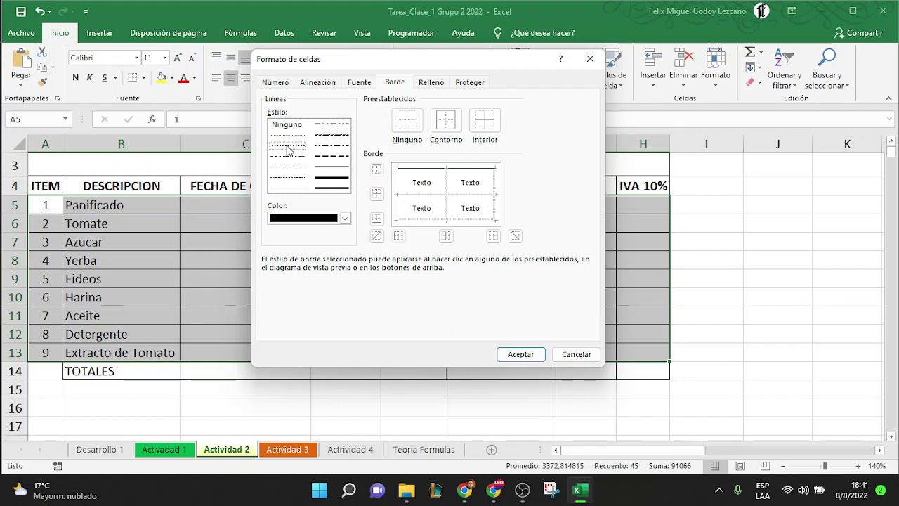
click(446, 184)
click(432, 195)
click(478, 220)
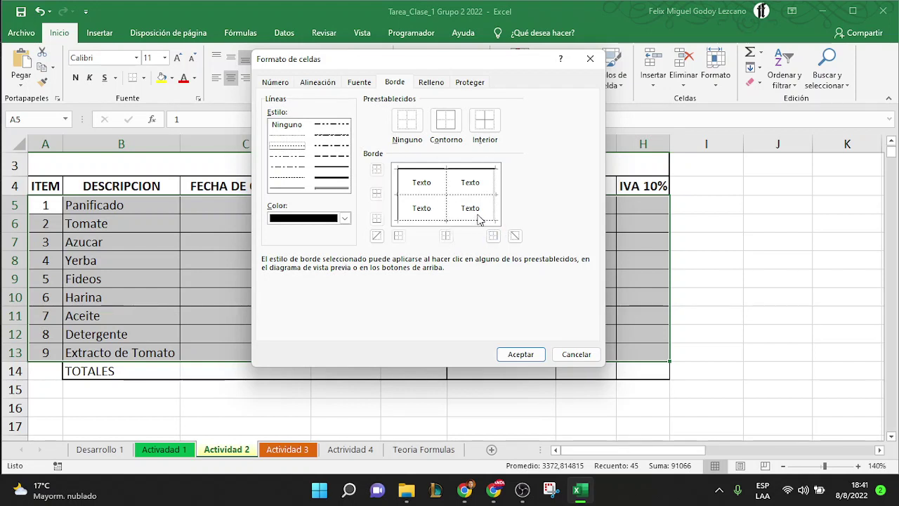
click(497, 195)
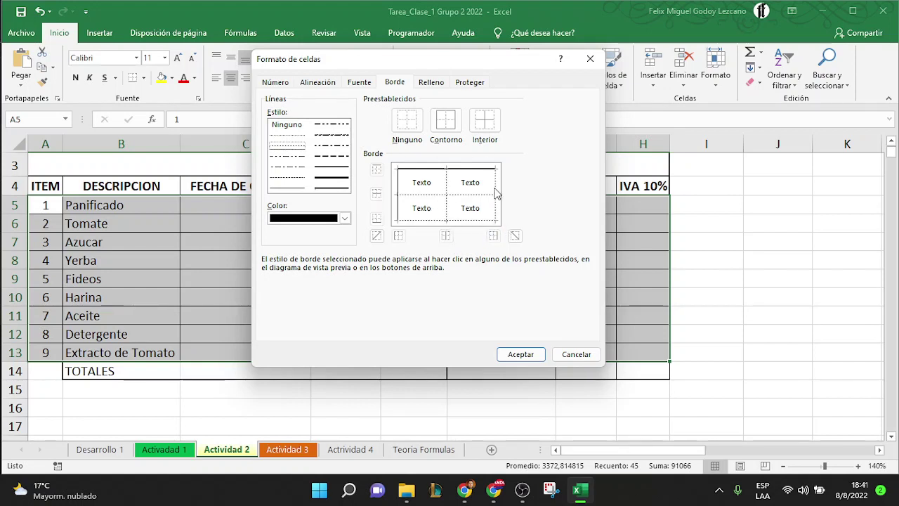
click(520, 354)
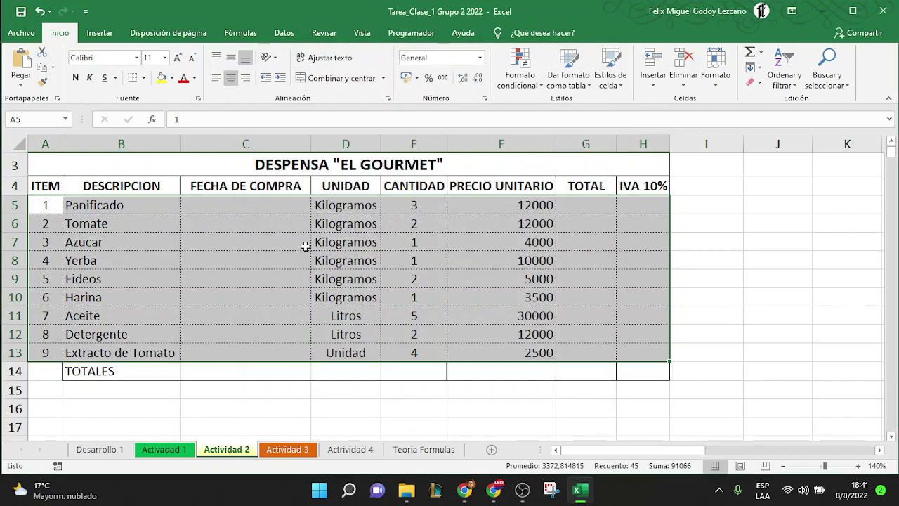
click(305, 245)
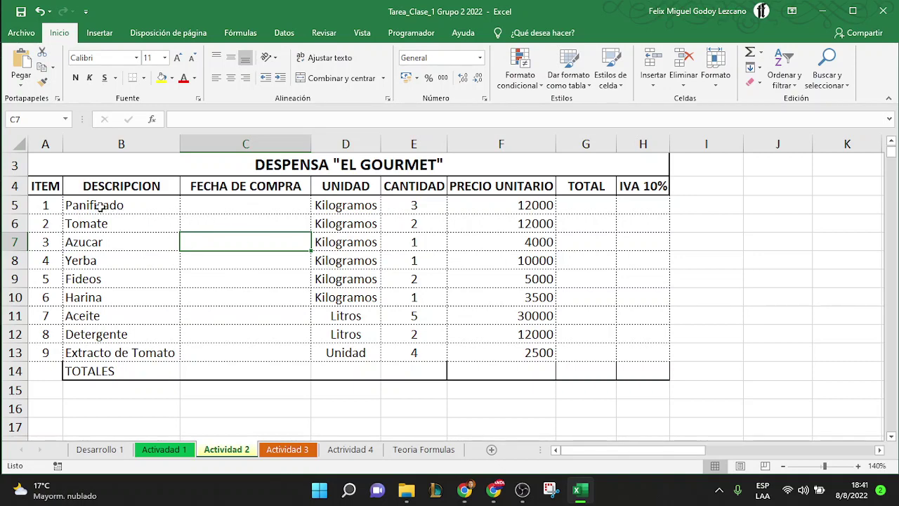
click(98, 204)
drag(43, 205, 49, 348)
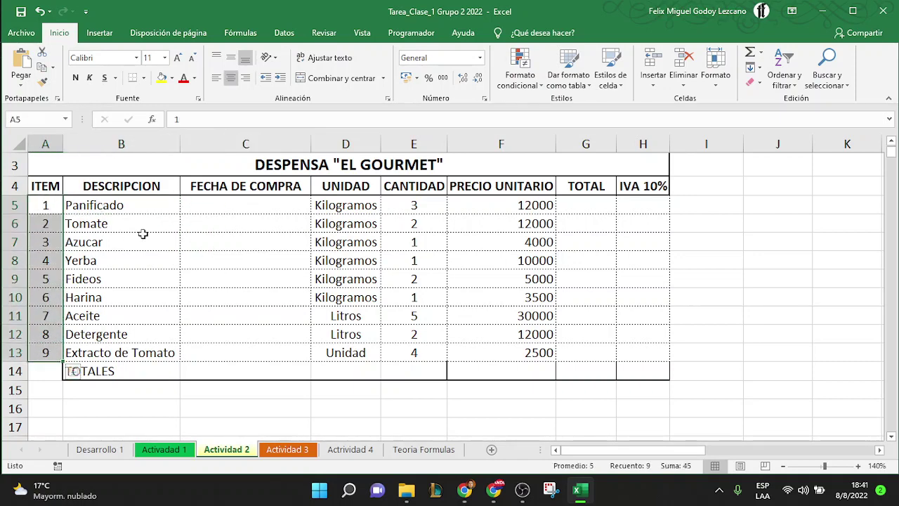
click(232, 83)
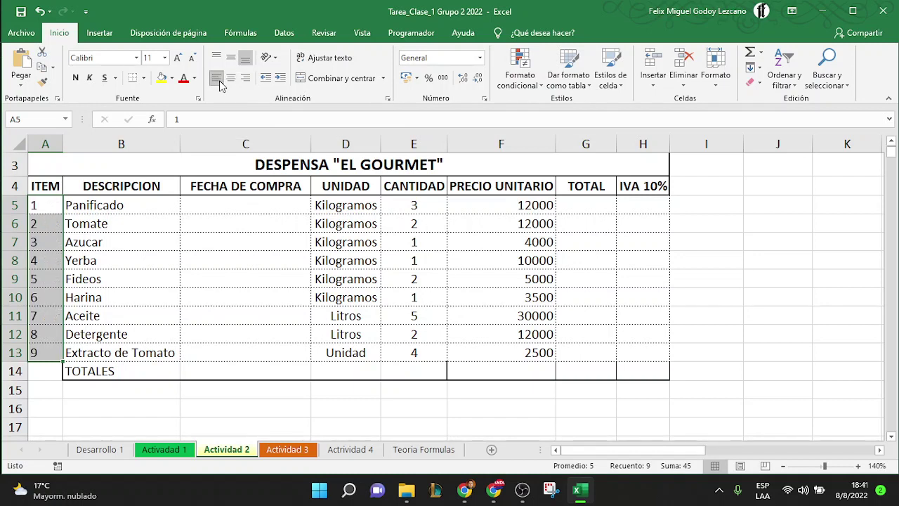
click(233, 82)
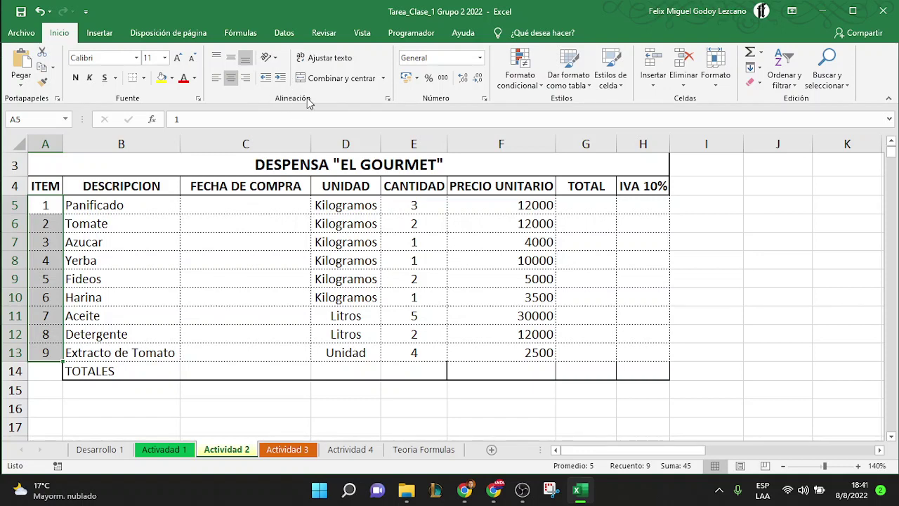
click(166, 206)
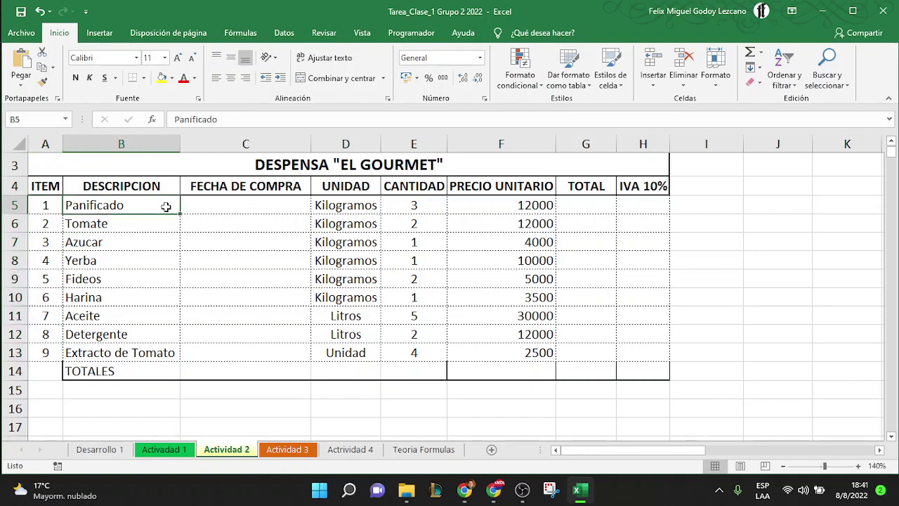
Drag columns B and C wider so 'Extracto de Tomato' and 'FECHA DE COMPRA' show fully
drag(166, 206, 172, 348)
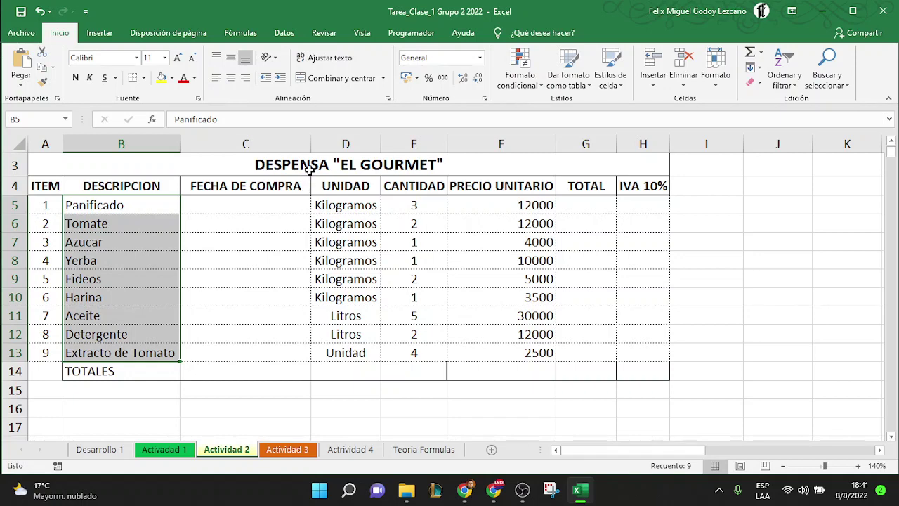
drag(307, 139, 308, 140)
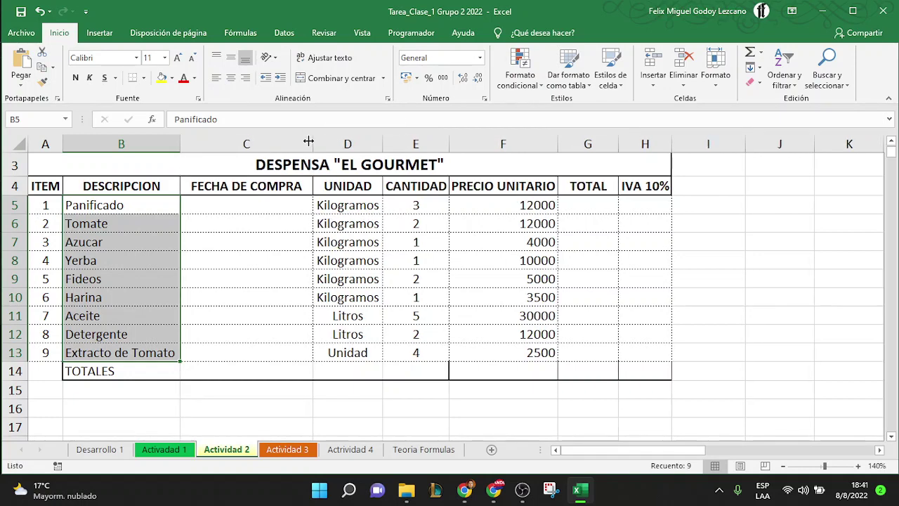
click(271, 227)
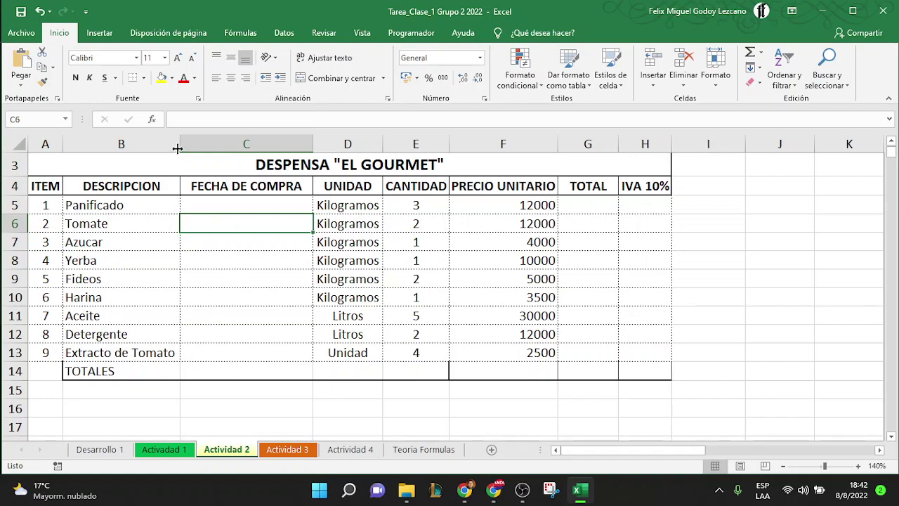
drag(176, 148, 149, 146)
click(80, 358)
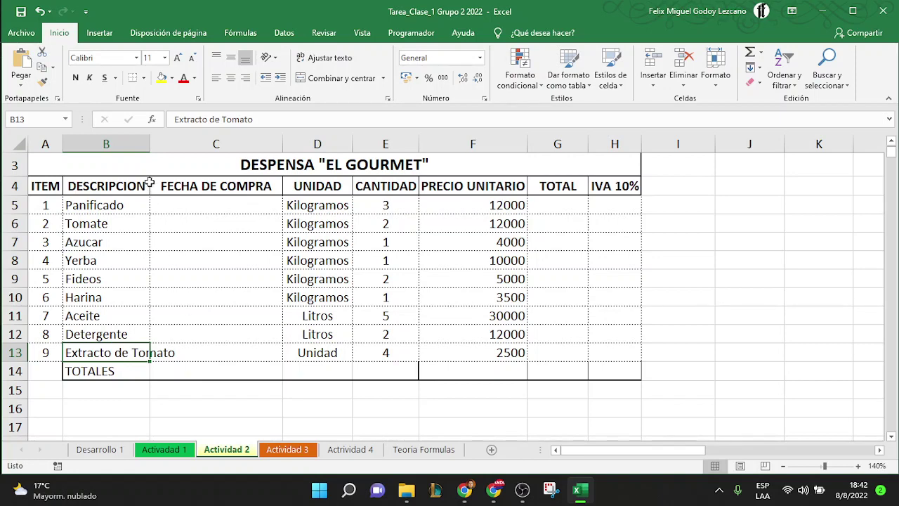
drag(145, 145, 204, 162)
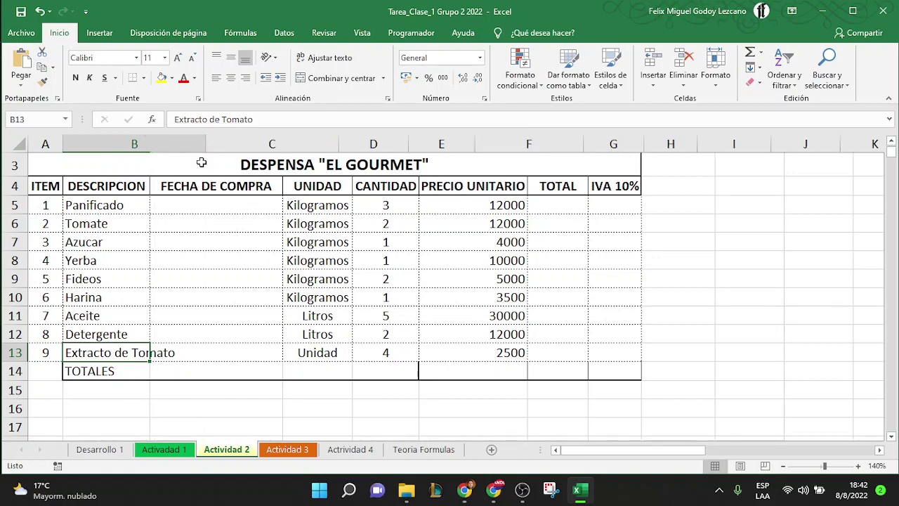
drag(339, 145, 272, 147)
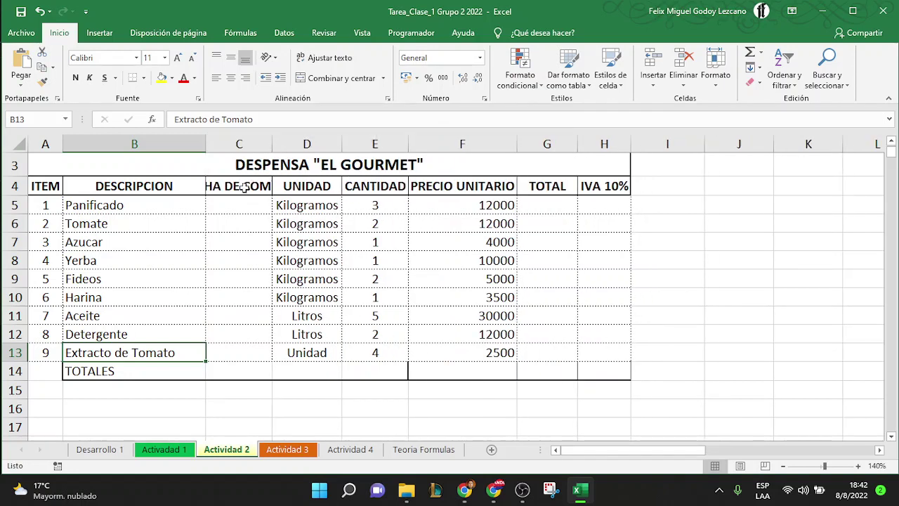
drag(271, 148, 326, 151)
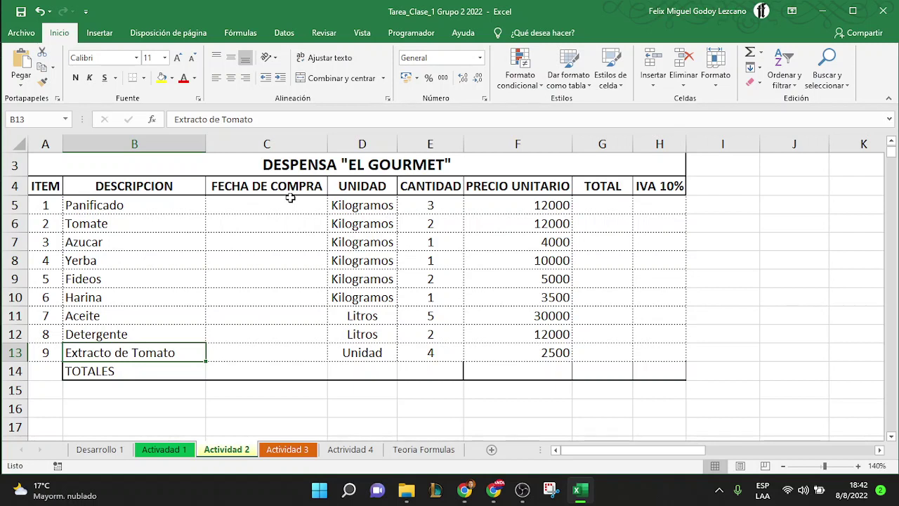
Wrap the FECHA DE COMPRA header in C4, narrow column C and make row 4 taller
click(280, 184)
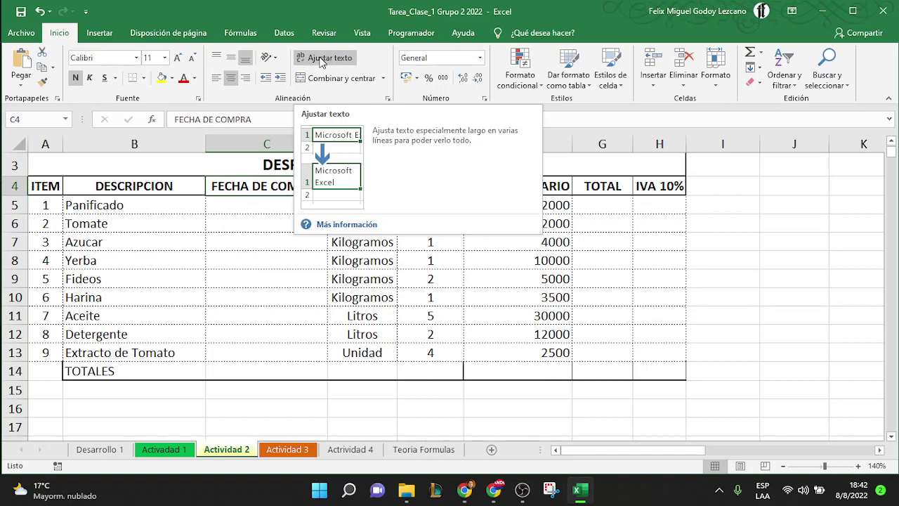
click(322, 60)
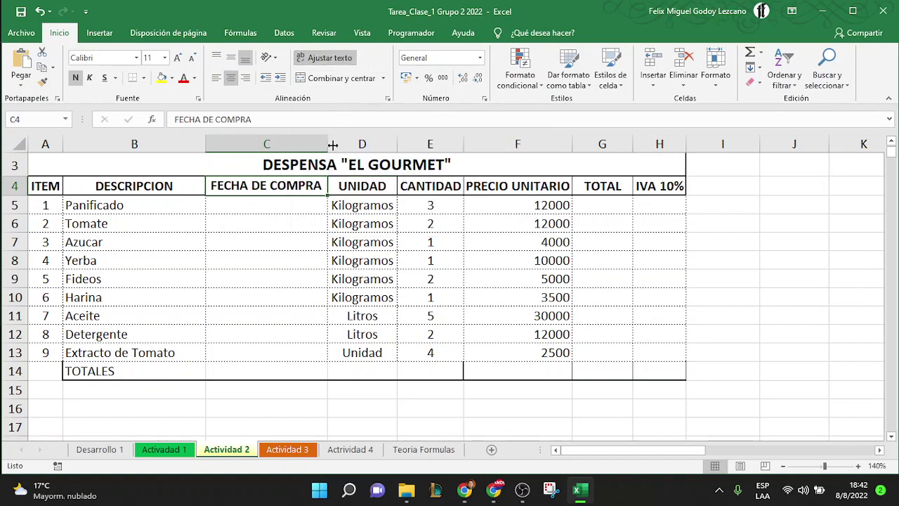
drag(327, 143, 298, 151)
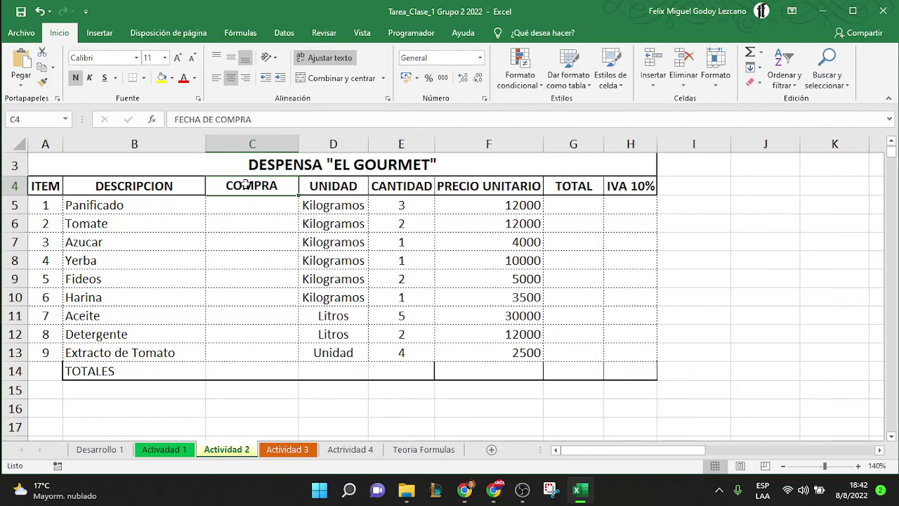
drag(25, 194, 23, 211)
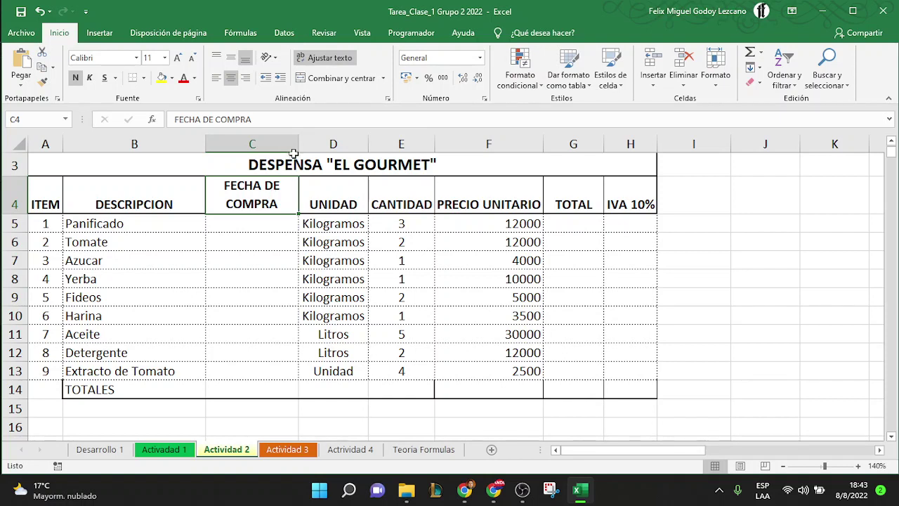
drag(298, 150, 292, 149)
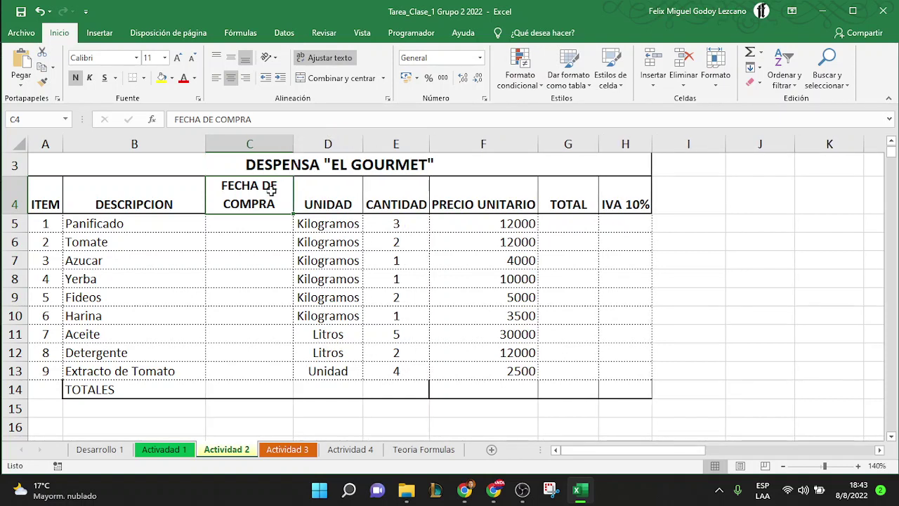
Wrap 'Extracto de Tomato' in B13, narrow column B and make row 13 taller for two lines
click(130, 372)
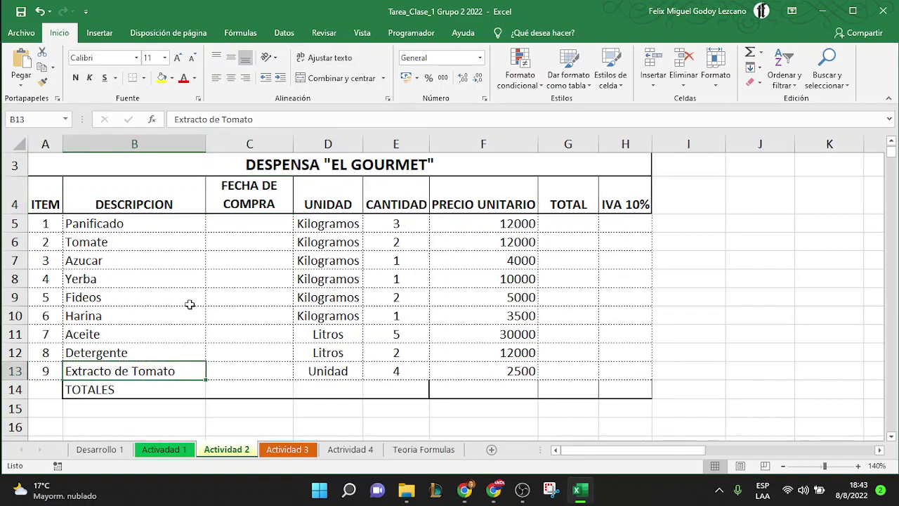
click(317, 62)
drag(207, 144, 170, 148)
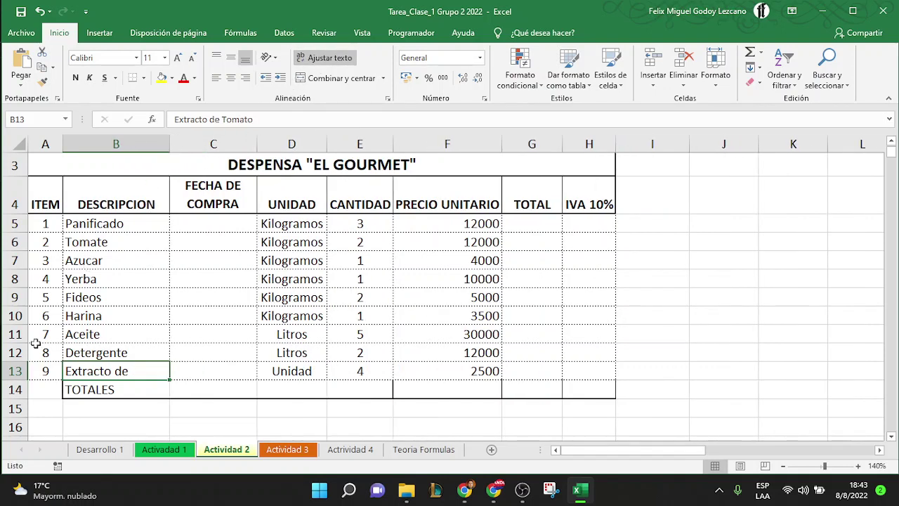
drag(20, 380, 14, 397)
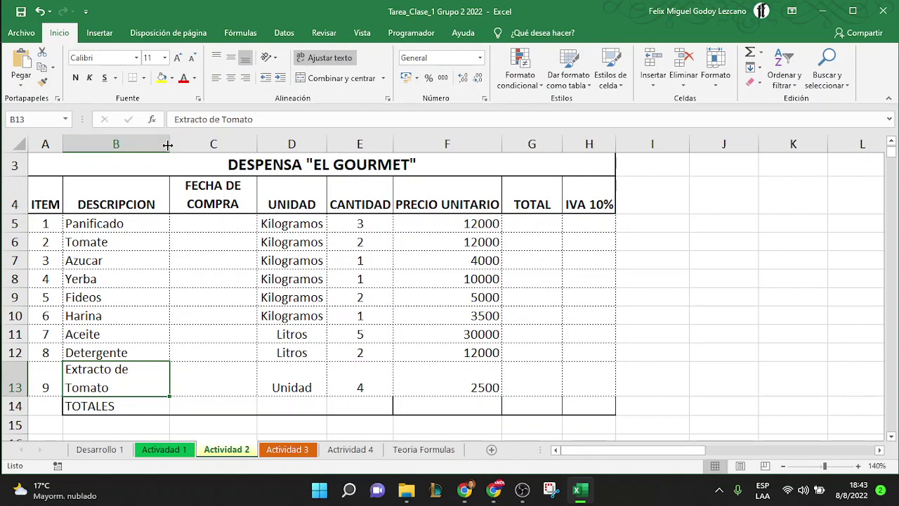
mouse_move(168, 145)
mouse_down()
mouse_move(250, 146)
mouse_move(168, 144)
mouse_up()
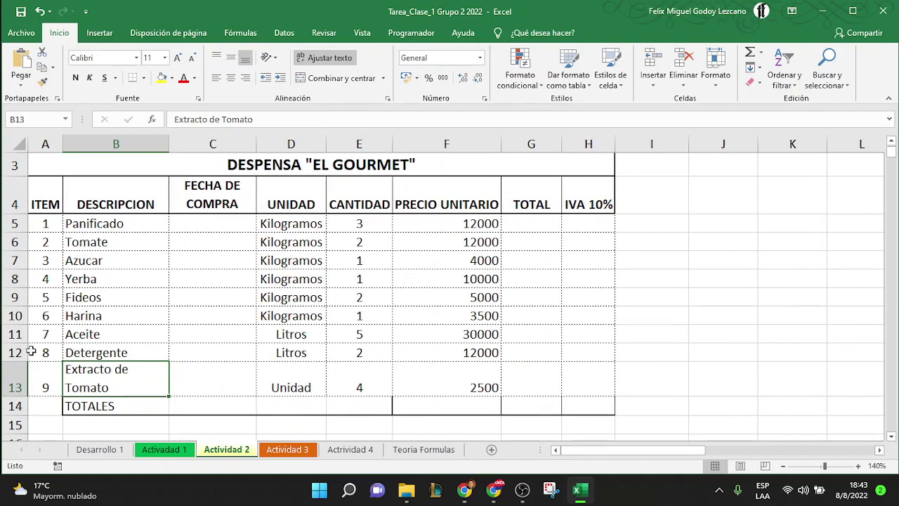
Adjust row 5's height, then select column C and bring up its context menu
click(7, 223)
click(15, 233)
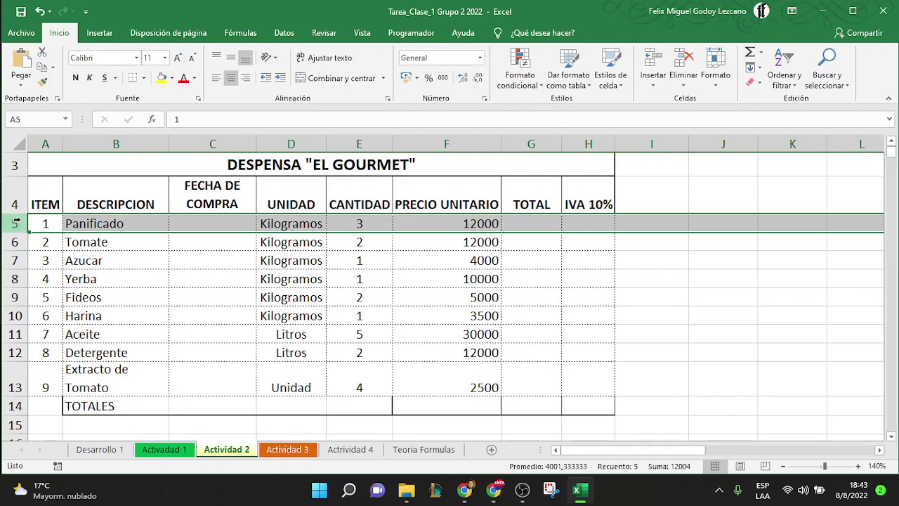
click(15, 232)
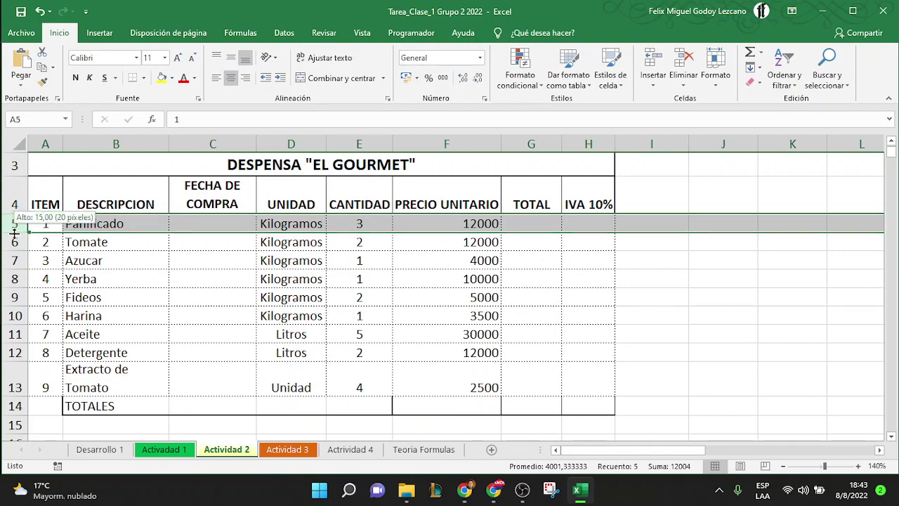
mouse_move(15, 232)
mouse_down()
mouse_move(17, 252)
mouse_move(19, 231)
mouse_up()
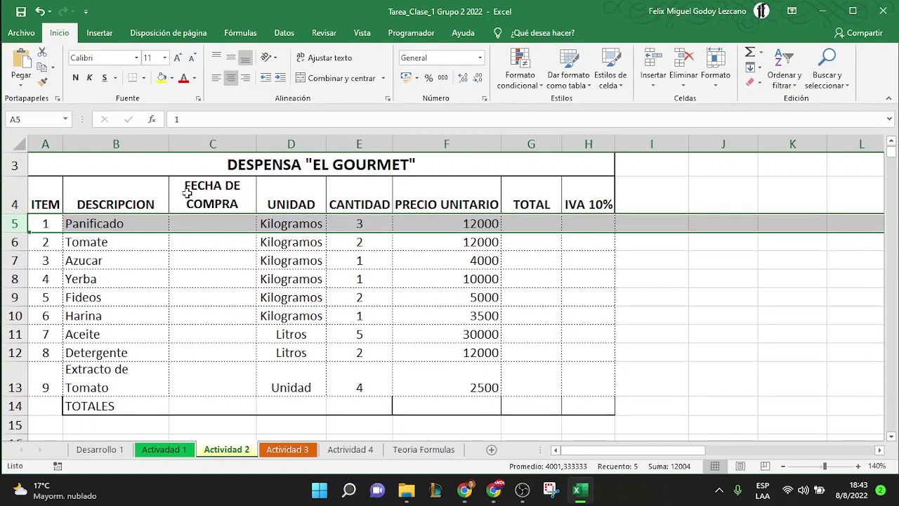
click(211, 143)
right_click(212, 146)
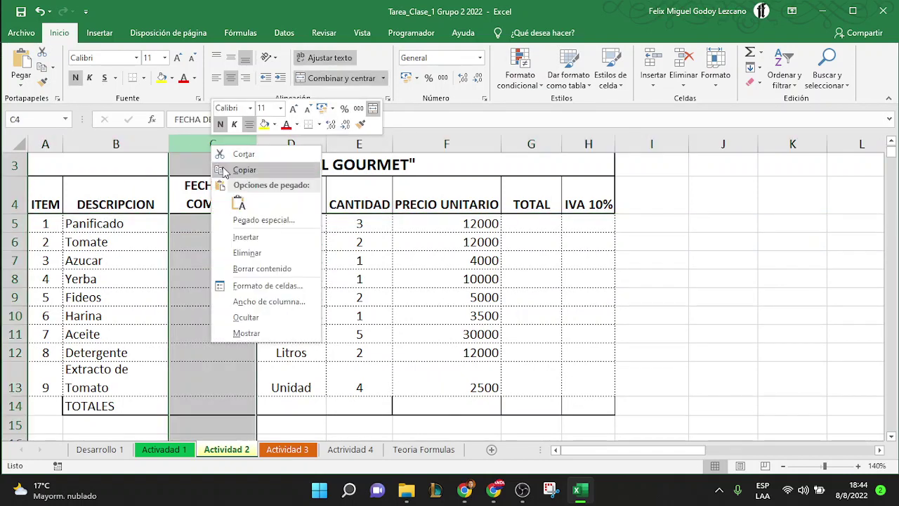
Set column C to width 10, then give columns C through H width 10
click(266, 304)
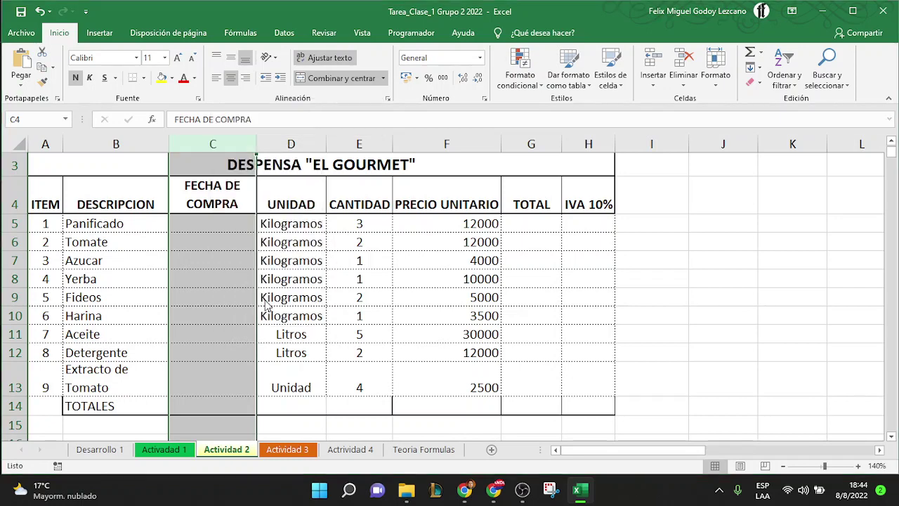
text(10)
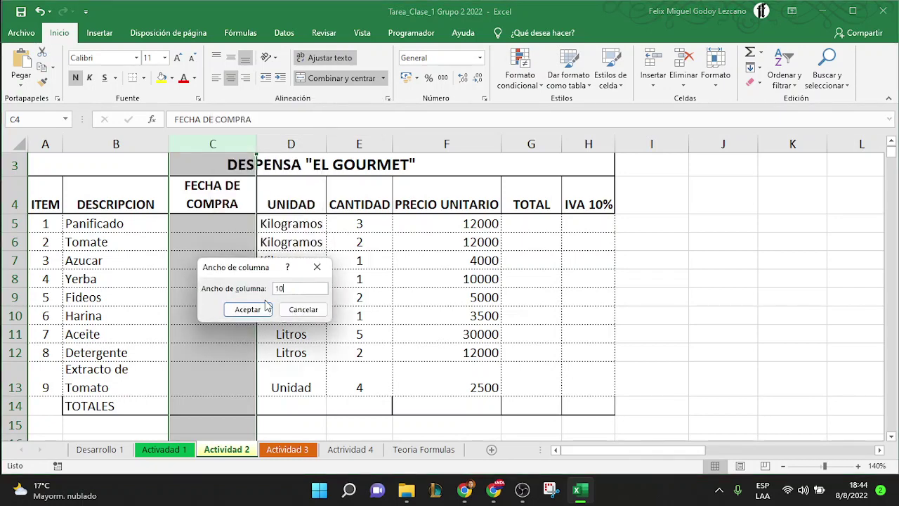
click(266, 307)
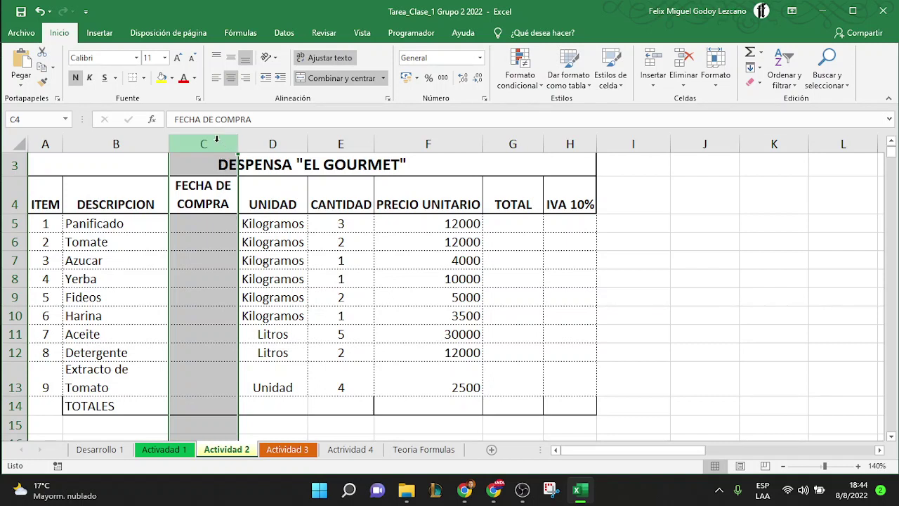
drag(216, 138, 572, 144)
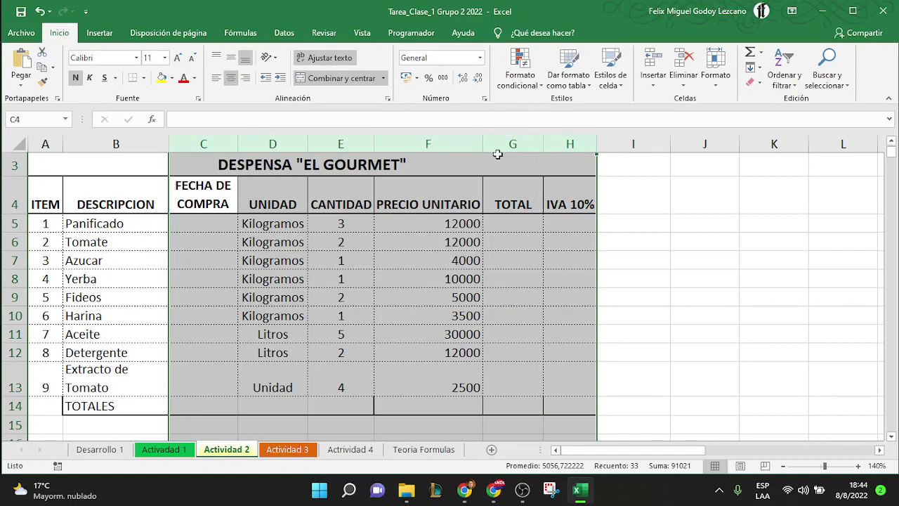
right_click(506, 146)
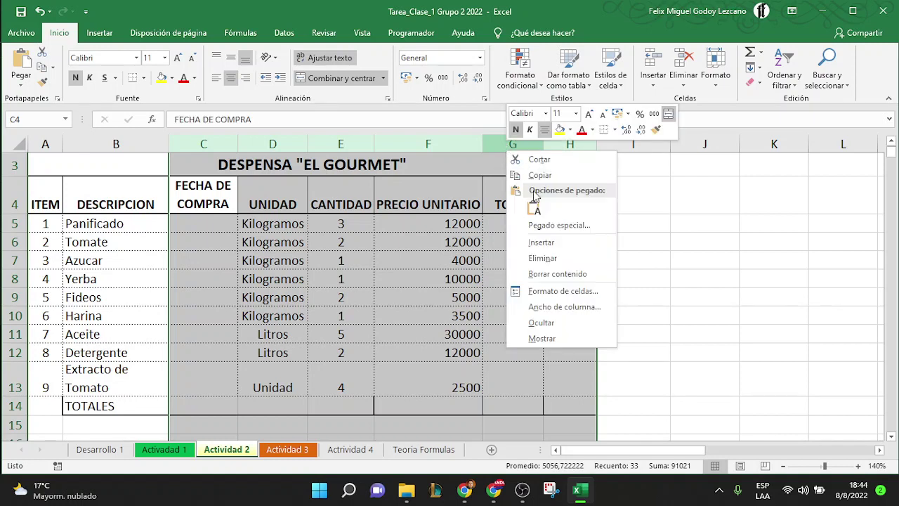
click(571, 307)
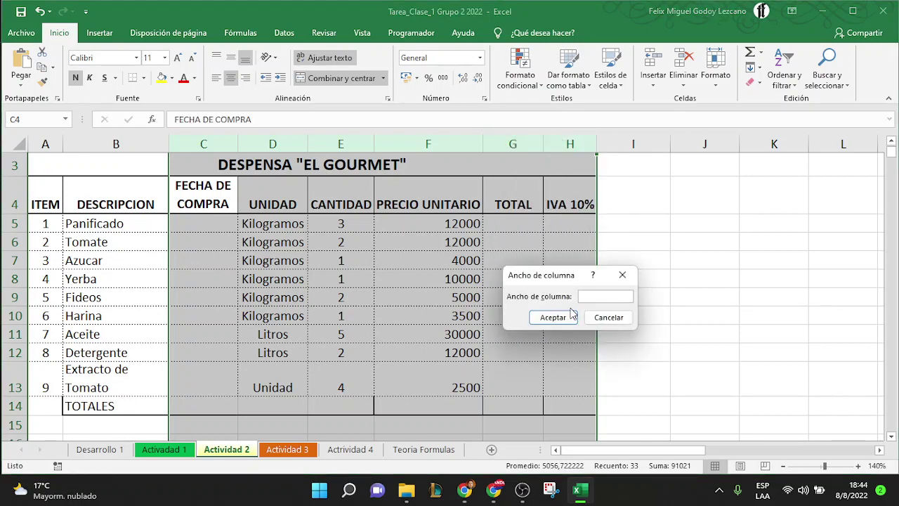
text(10)
click(570, 313)
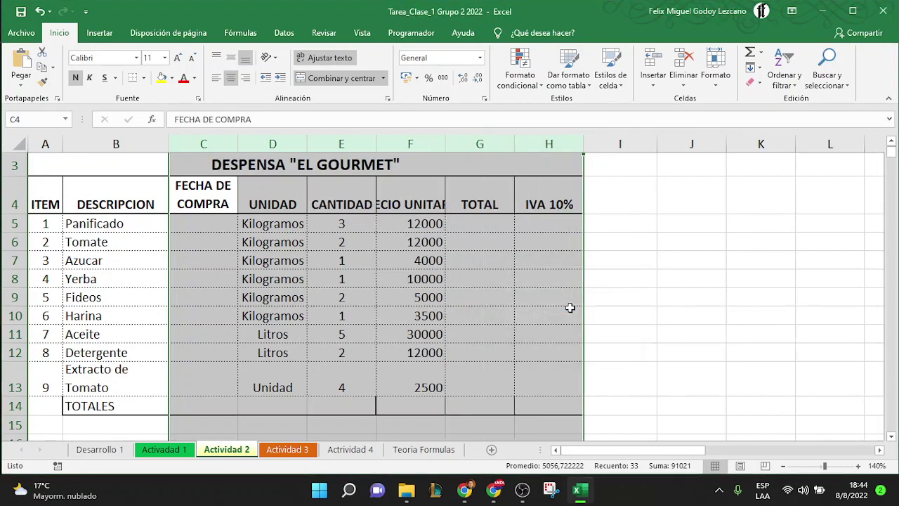
Wrap the PRECIO UNITARIO header in F4 onto two lines and select rows 5–13
click(415, 206)
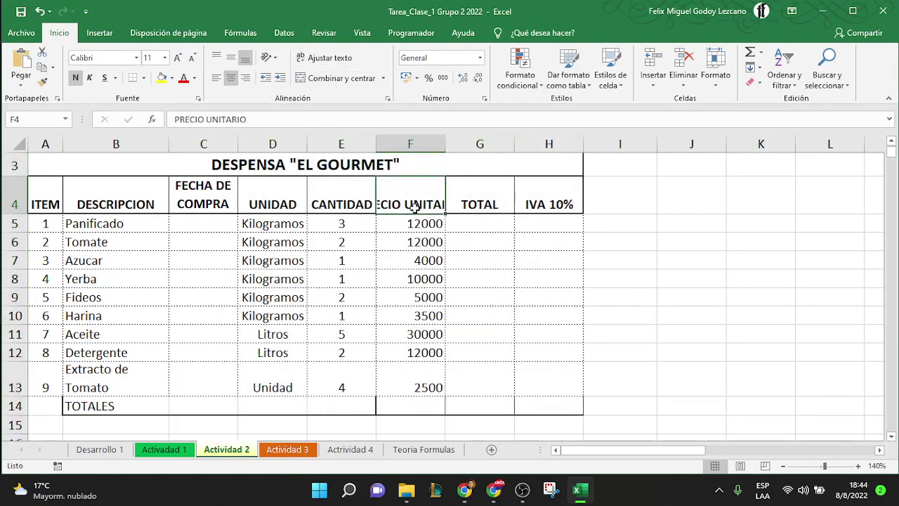
click(322, 61)
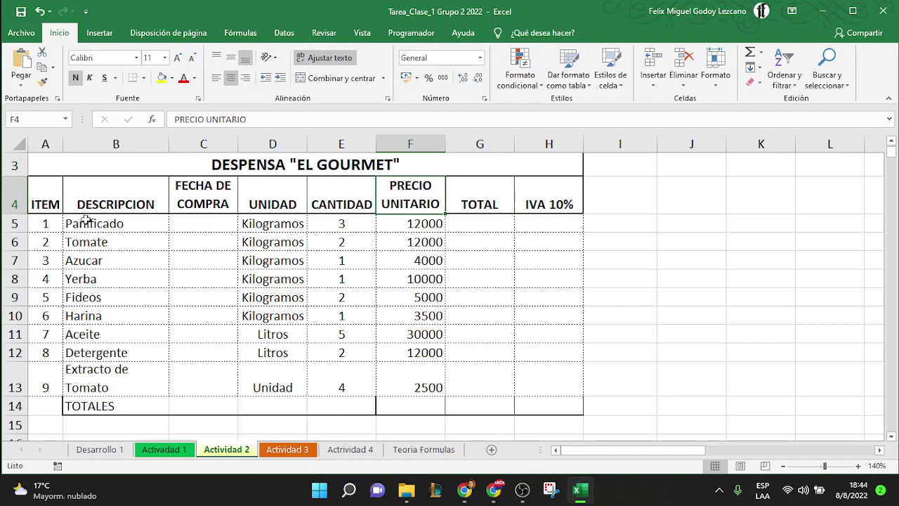
drag(15, 224, 28, 386)
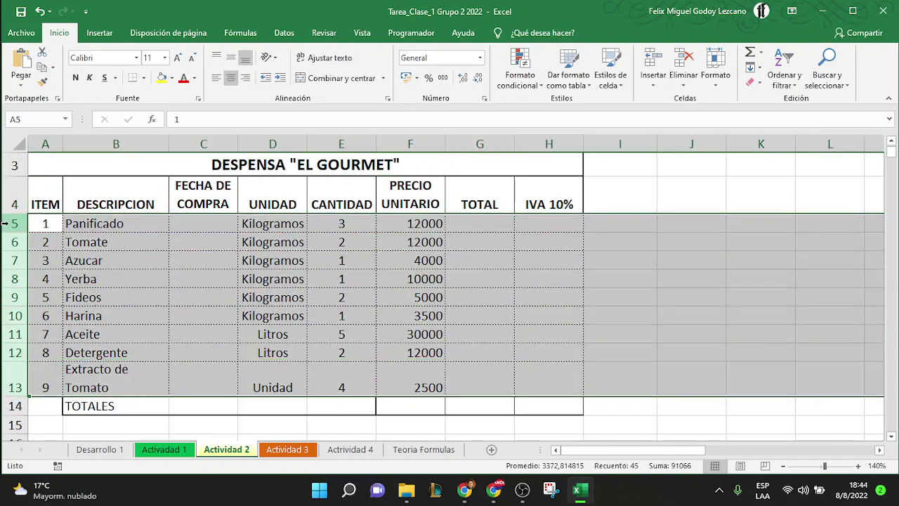
Set rows 5 through 13 to height 10, then to a uniform height of 15
drag(6, 223, 8, 393)
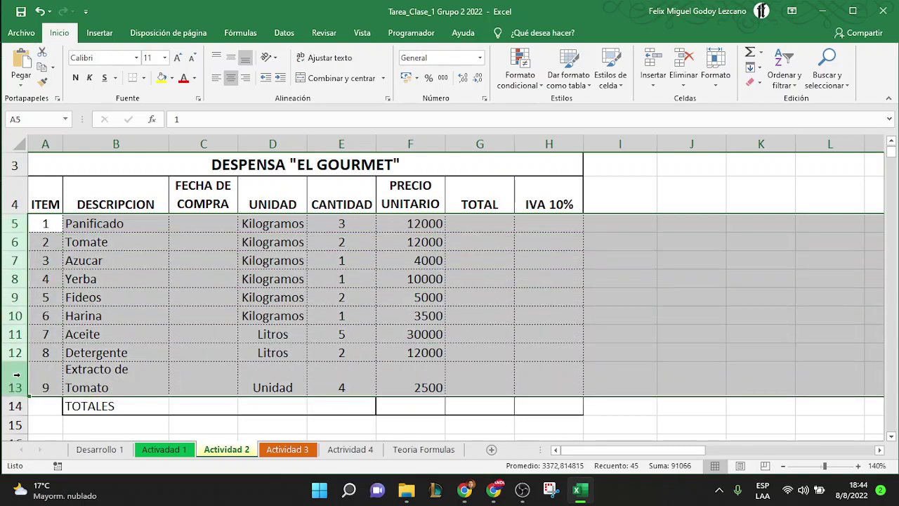
right_click(91, 301)
click(148, 263)
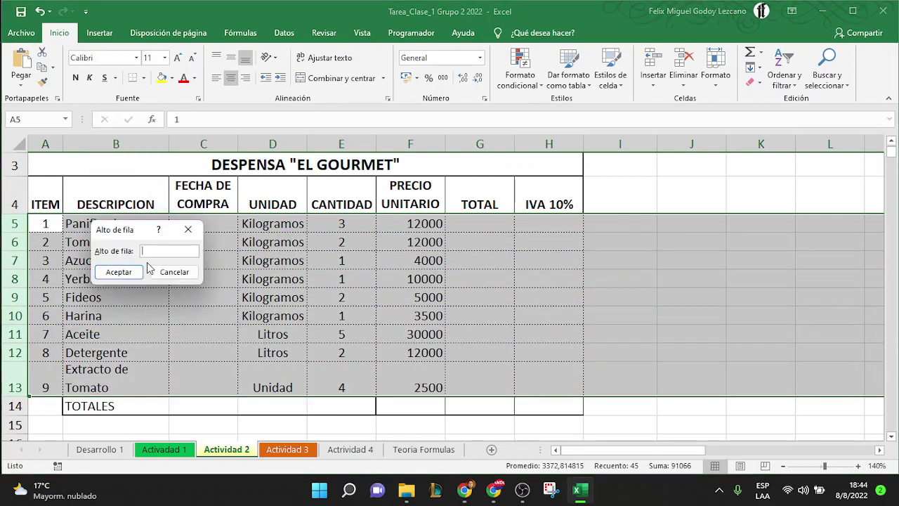
key(Return)
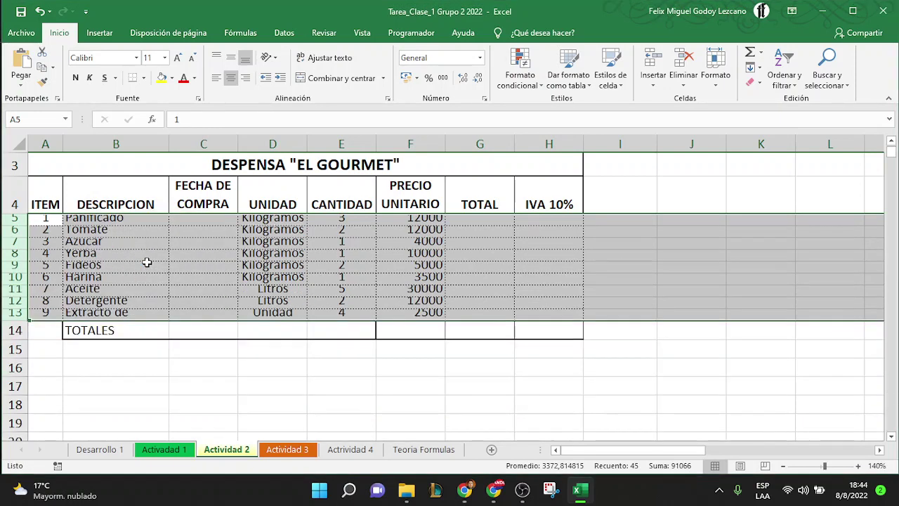
right_click(18, 243)
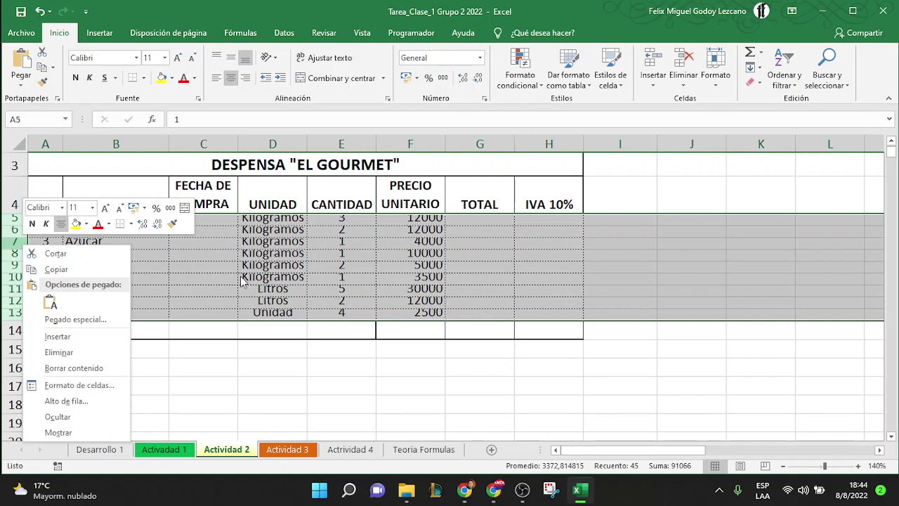
click(65, 400)
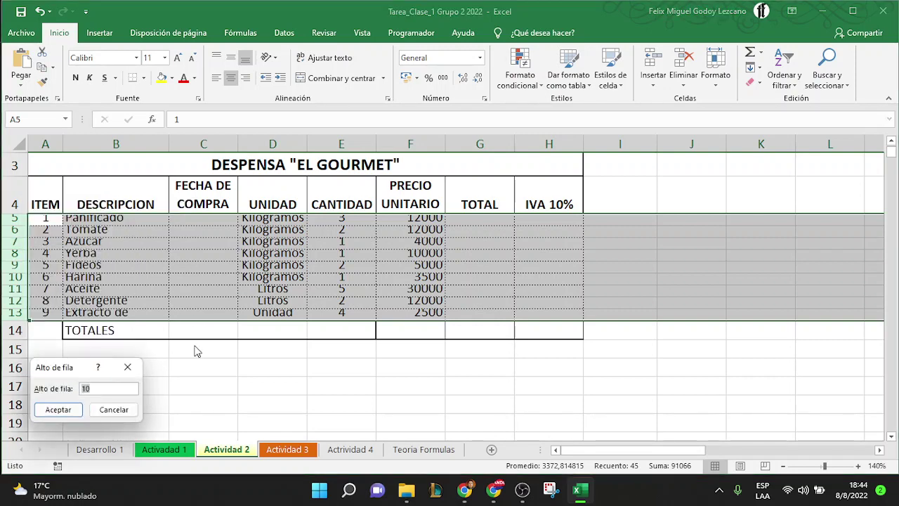
key(Return)
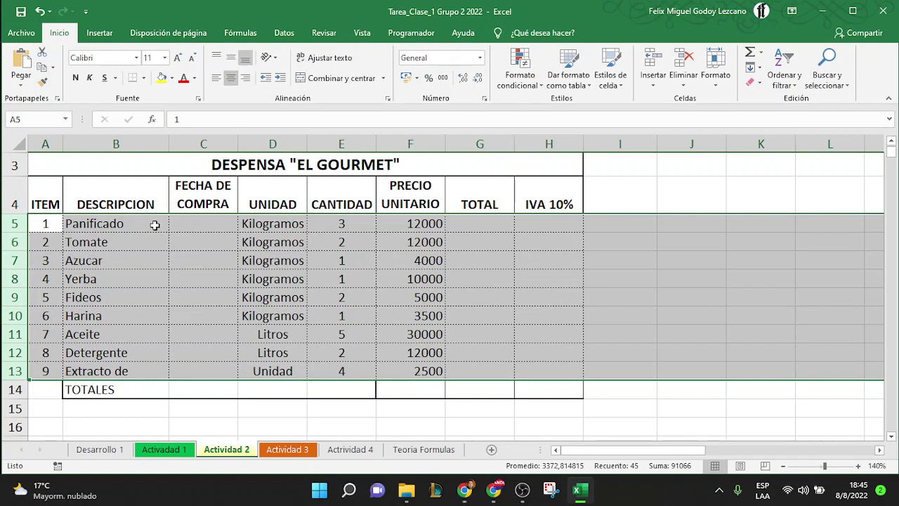
click(203, 246)
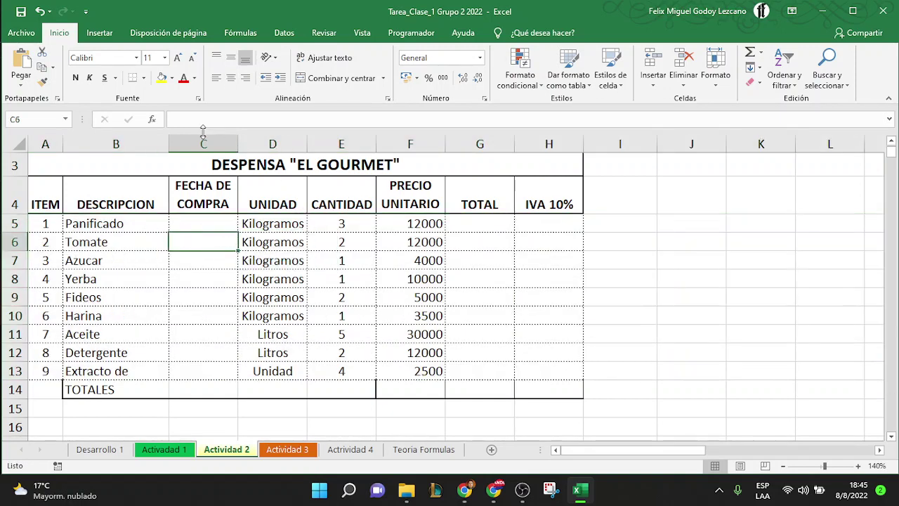
Narrow columns C to F, then AutoFit them so Kilogramos, CANTIDAD and PRECIO UNITARIO fit
mouse_move(238, 146)
mouse_down()
mouse_move(208, 151)
mouse_move(250, 146)
mouse_up()
click(285, 154)
click(278, 144)
drag(319, 145, 295, 146)
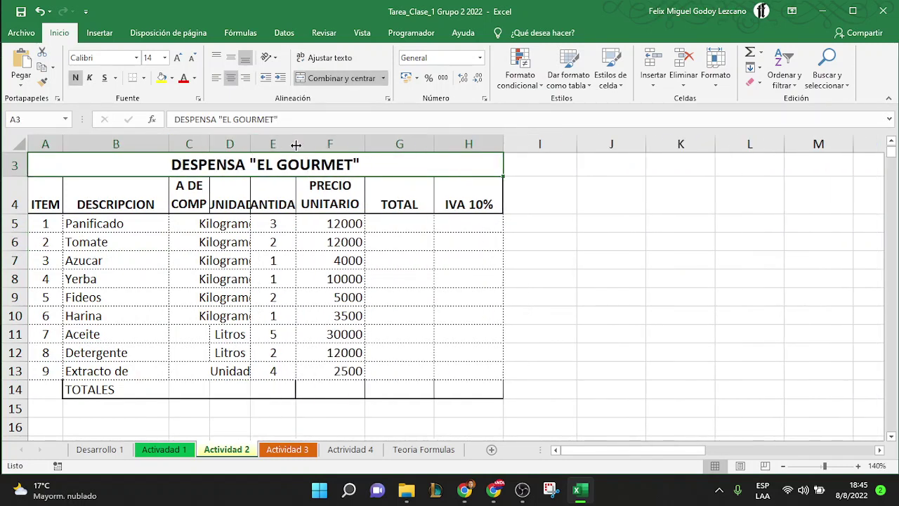
drag(364, 146, 342, 147)
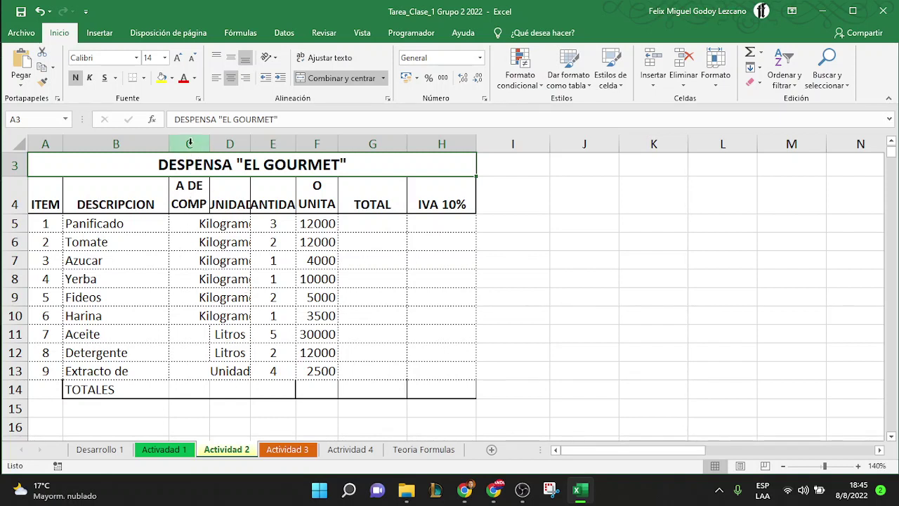
click(189, 144)
drag(190, 144, 333, 144)
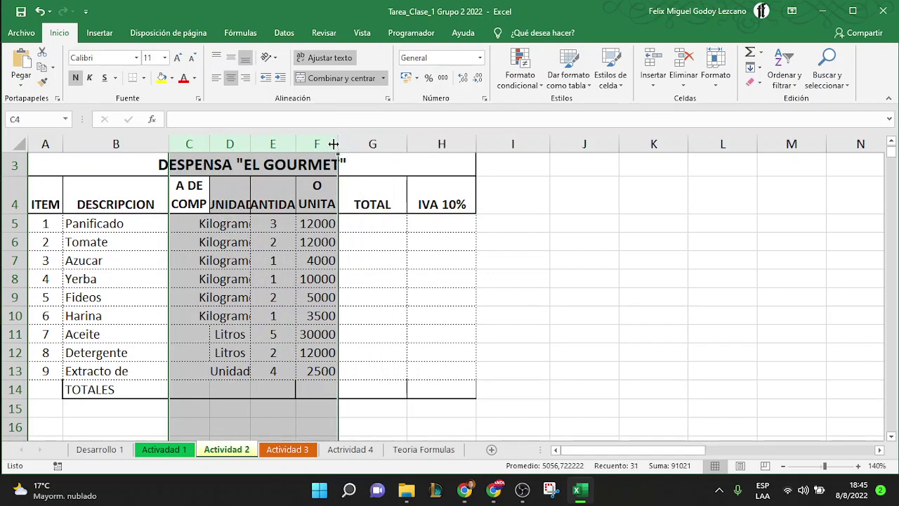
double_click(334, 143)
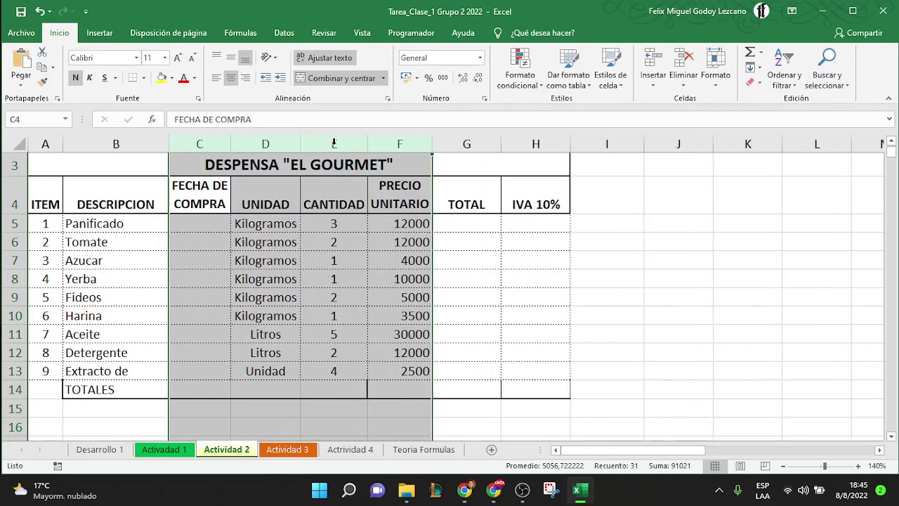
click(345, 267)
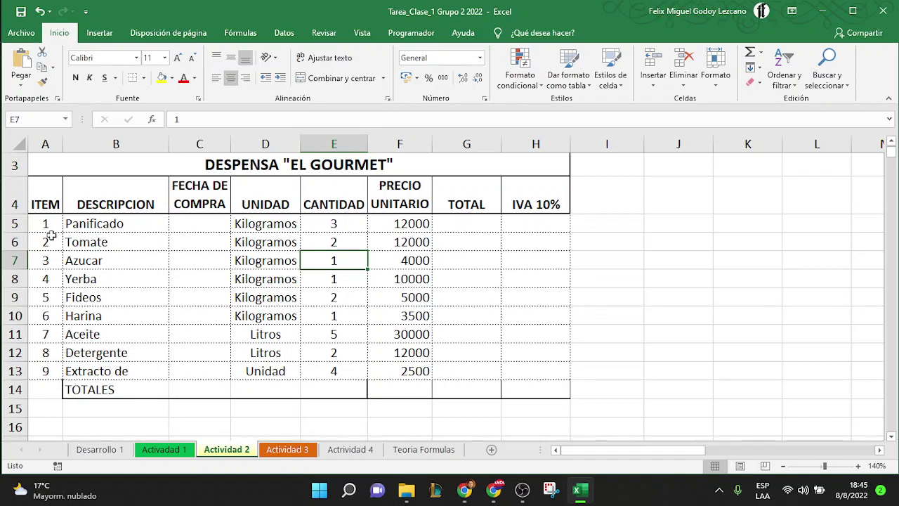
AutoFit the heights of rows 5–13 so row 13 shows 'Extracto de Tomato' on two lines
drag(14, 223, 12, 423)
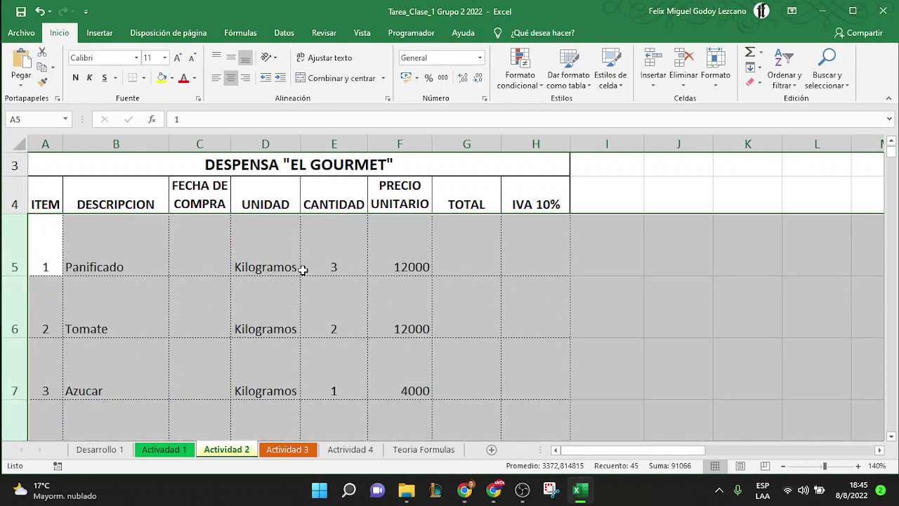
scroll(302, 269, down, 1)
scroll(303, 270, down, 1)
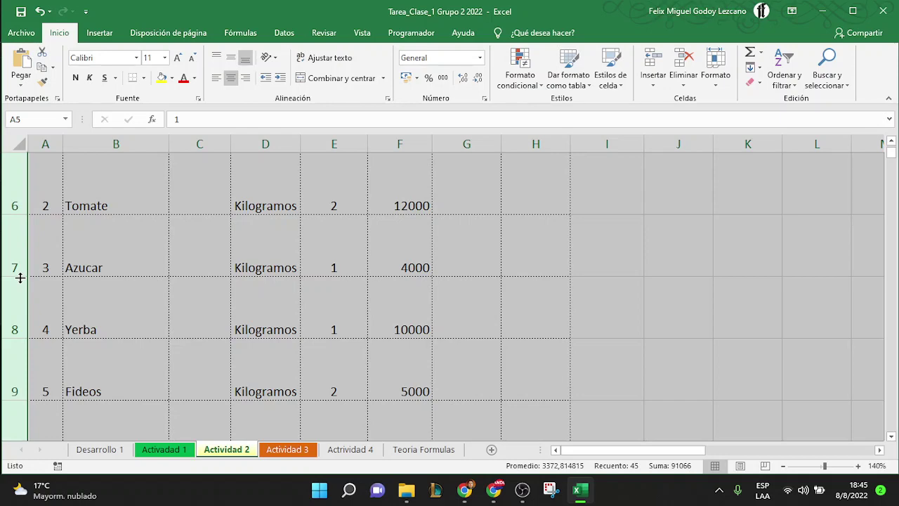
double_click(19, 277)
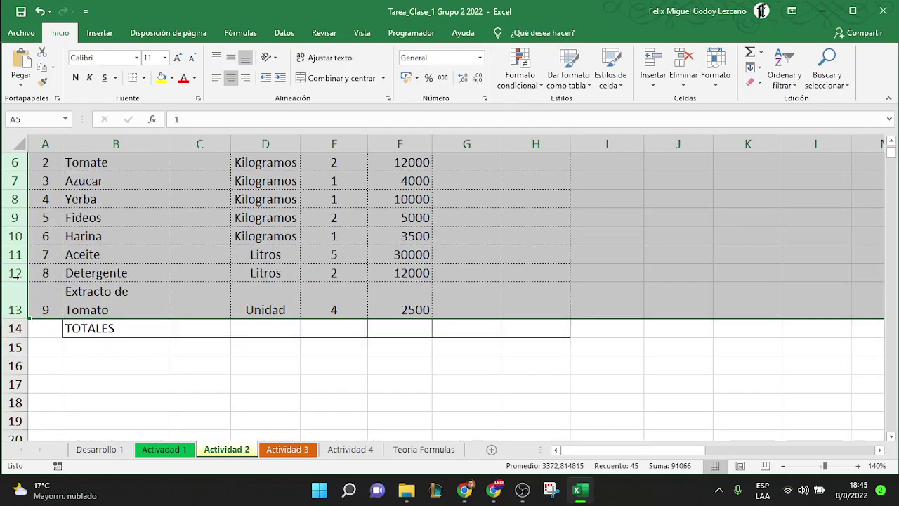
scroll(221, 258, up, 1)
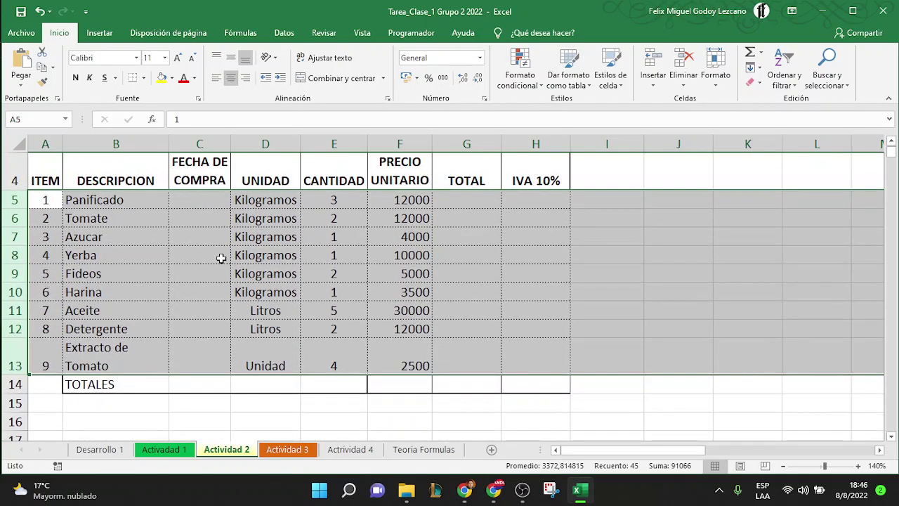
click(120, 234)
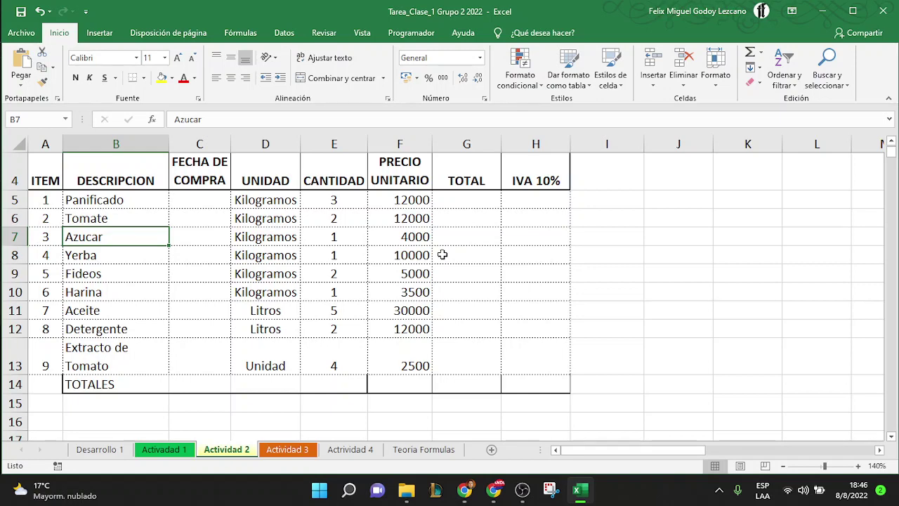
key(Up)
key(Up)
key(Up)
key(Up)
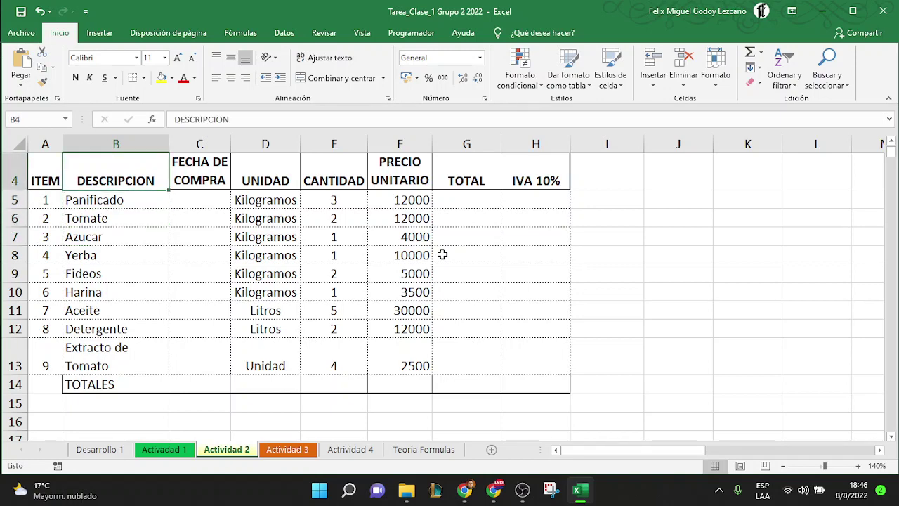
key(Down)
key(Down)
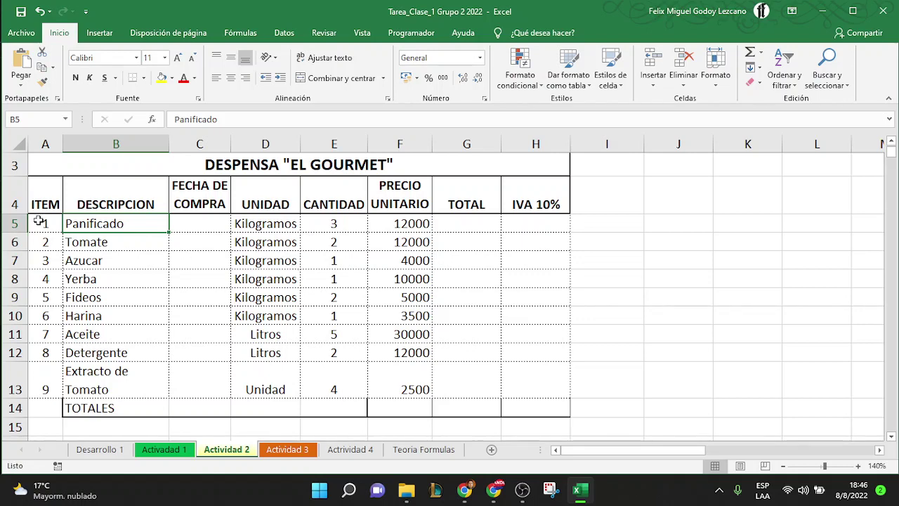
click(13, 195)
drag(13, 215, 19, 350)
click(50, 202)
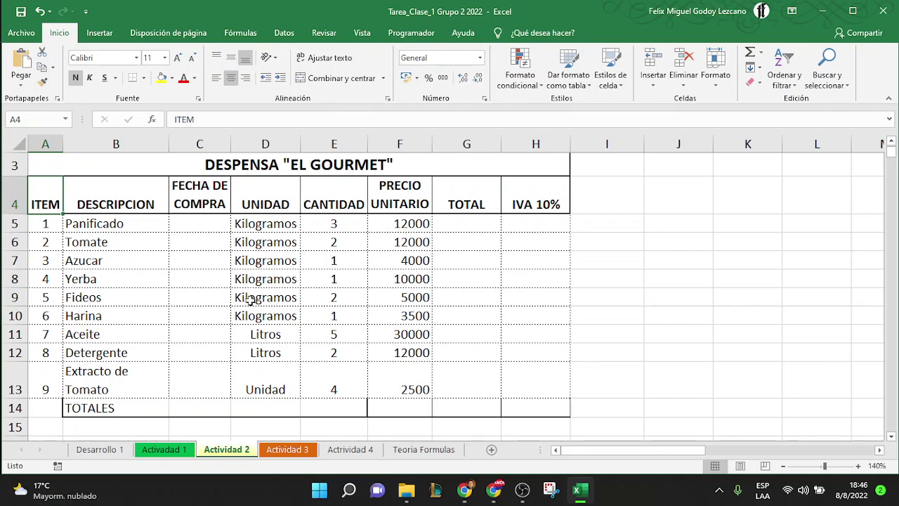
key(shift+Right)
key(shift+Down)
key(shift+Down)
key(shift+Down)
key(shift+Down)
key(shift+Down)
key(shift+Down)
key(shift+Down)
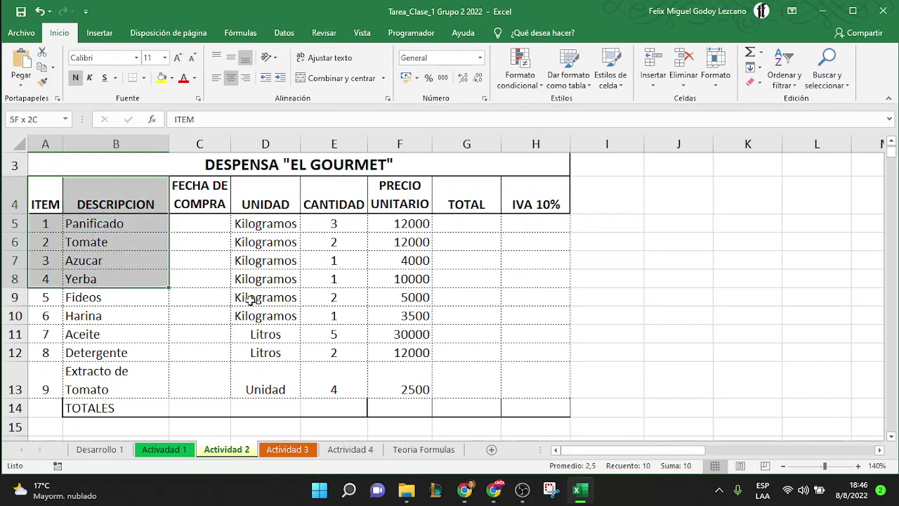
key(shift+Right)
key(shift+Right)
key(shift+Down)
key(shift+Down)
key(shift+Right)
key(shift+Right)
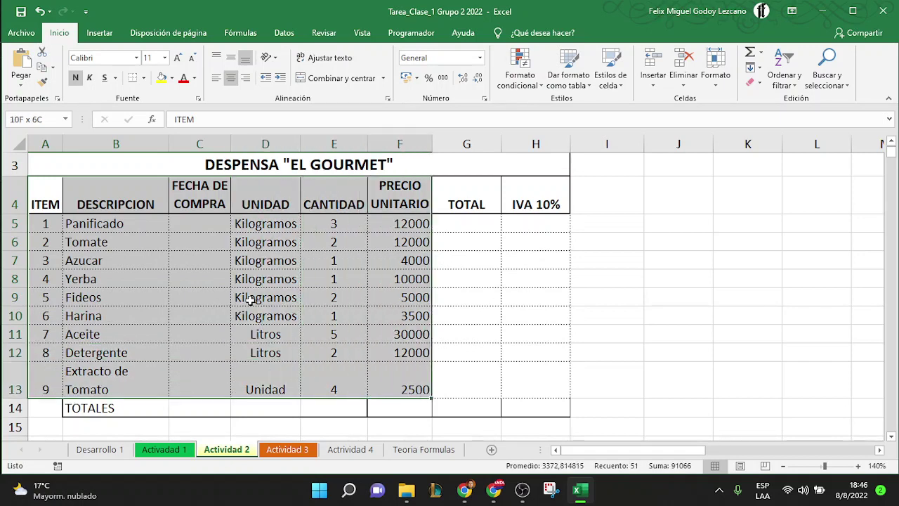
key(shift+Right)
key(shift+Right)
key(shift+Left)
key(shift+Left)
key(shift+Left)
key(shift+Left)
key(shift+Left)
key(shift+Left)
key(shift+Left)
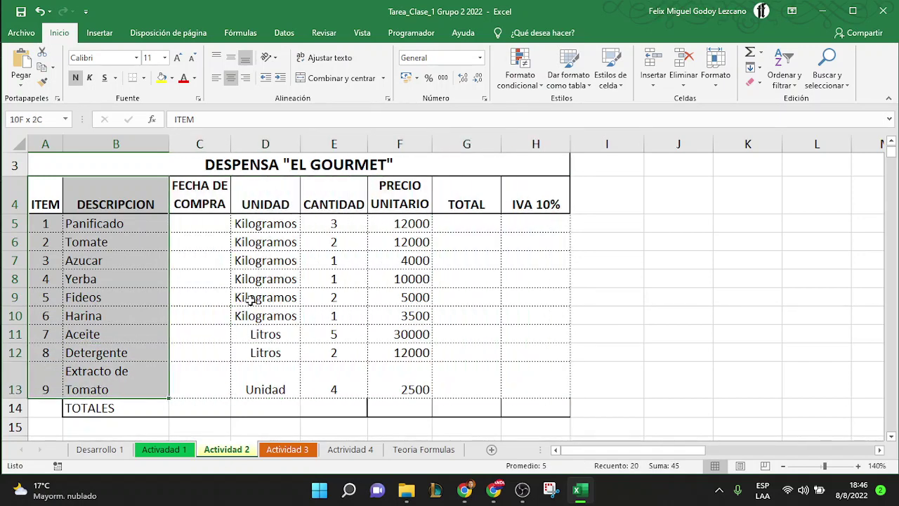
key(Up)
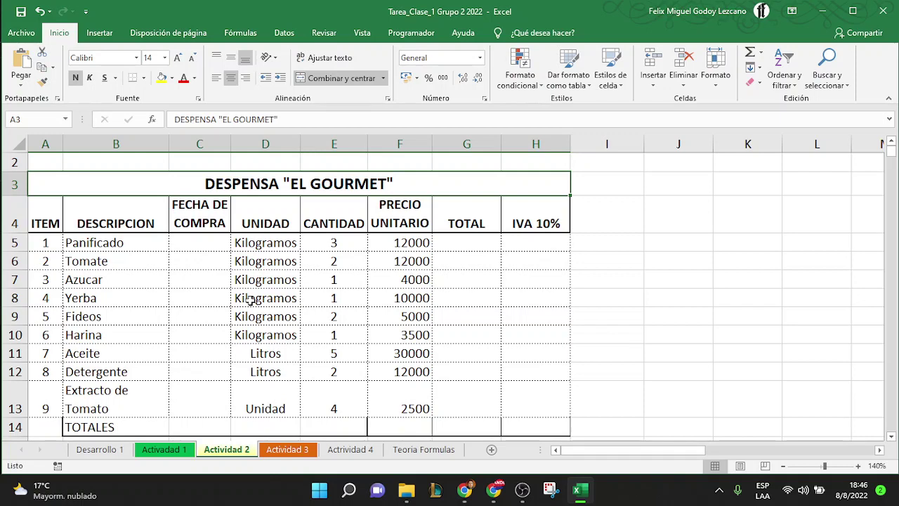
key(ctrl+shift+Down)
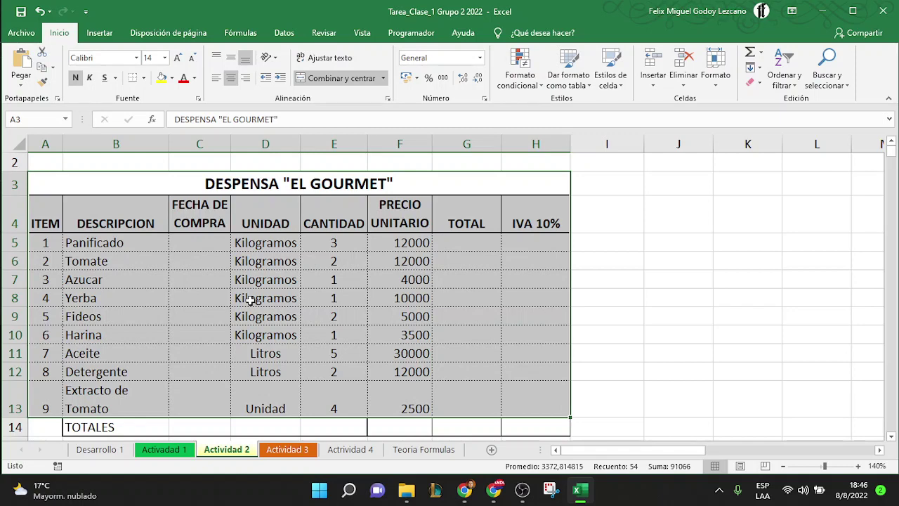
key(Left)
key(Down)
key(Down)
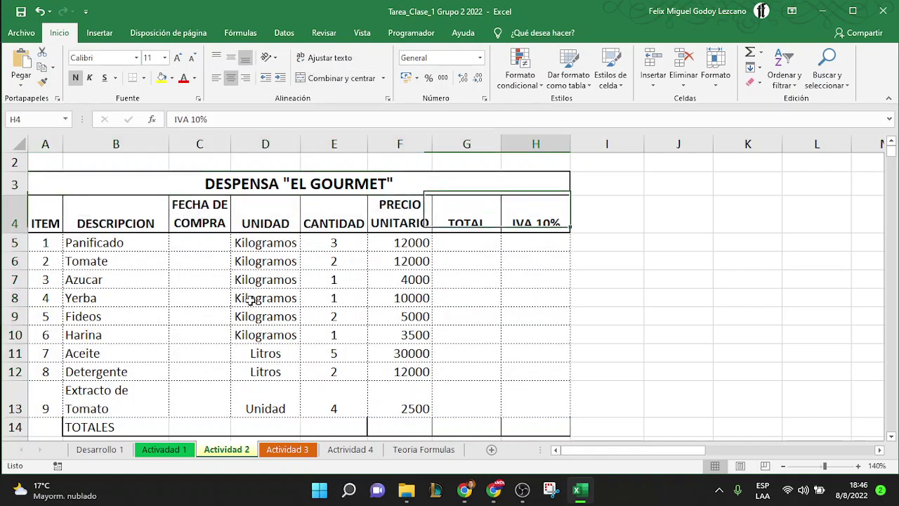
key(Right)
key(Left)
key(Left)
key(Left)
key(Left)
key(Left)
key(Left)
key(Left)
key(Left)
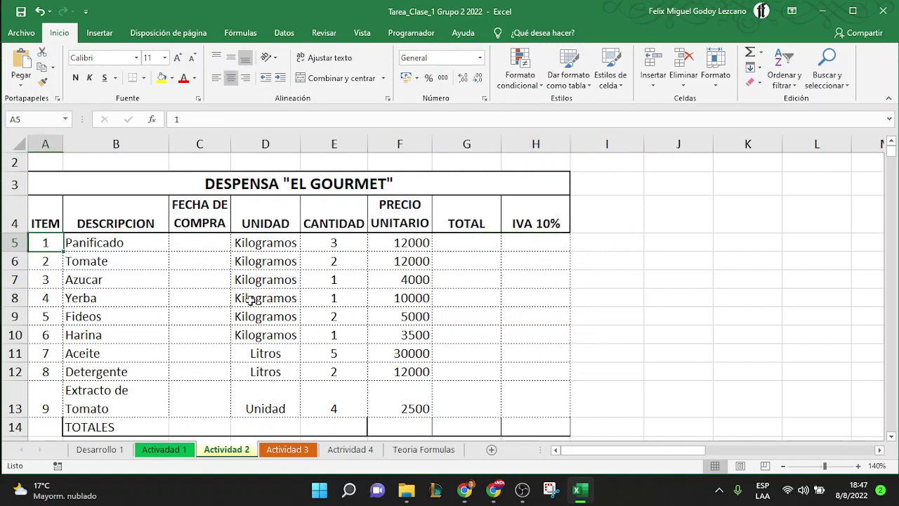
key(shift+Down)
key(shift+Down)
key(shift+Down)
key(shift+Down)
key(shift+Down)
key(shift+Down)
key(shift+Down)
key(shift+Down)
key(shift+Down)
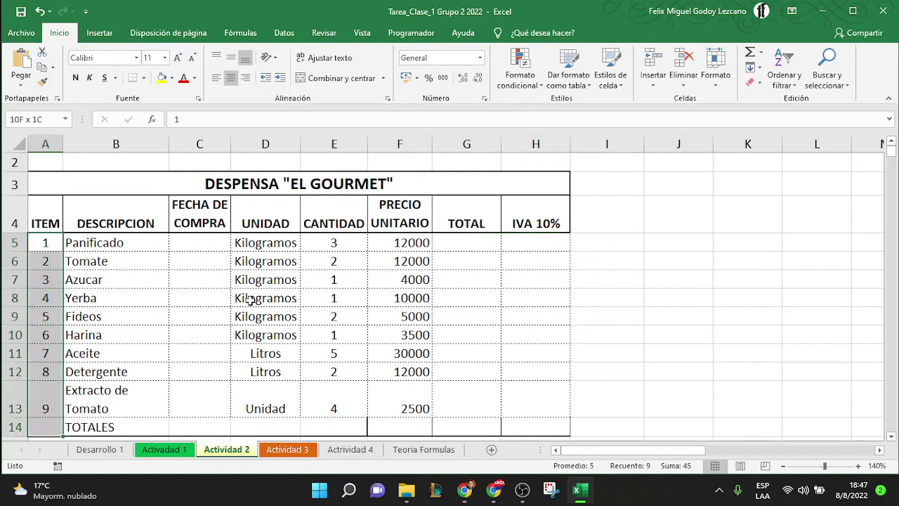
key(shift+Up)
key(shift+Up)
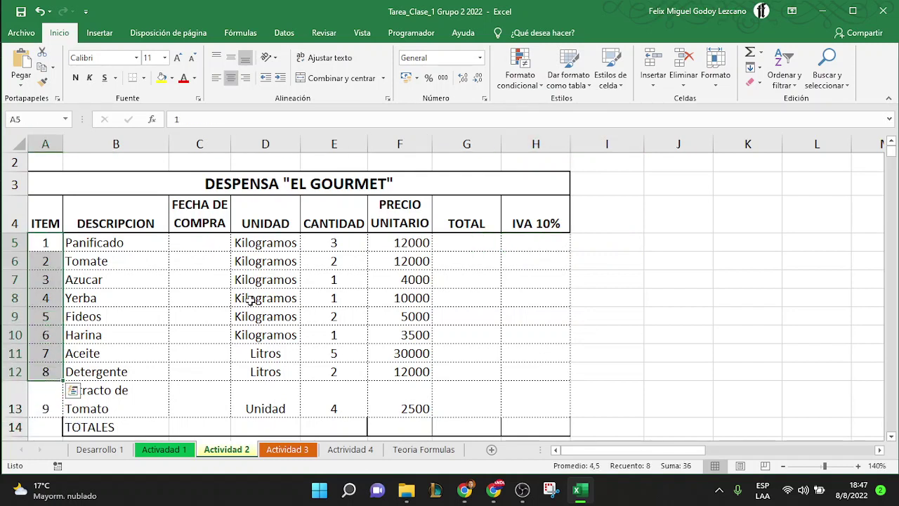
key(shift+Down)
key(shift+Down)
key(shift+Up)
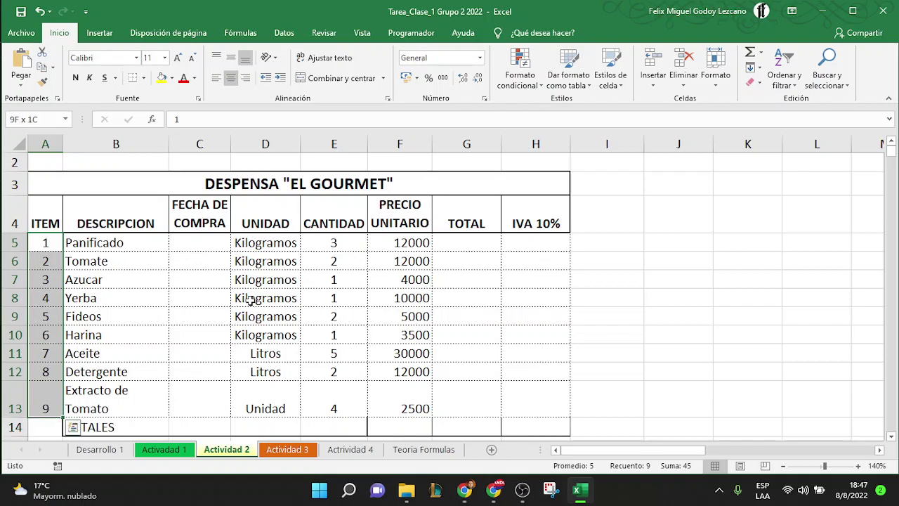
key(shift+Right)
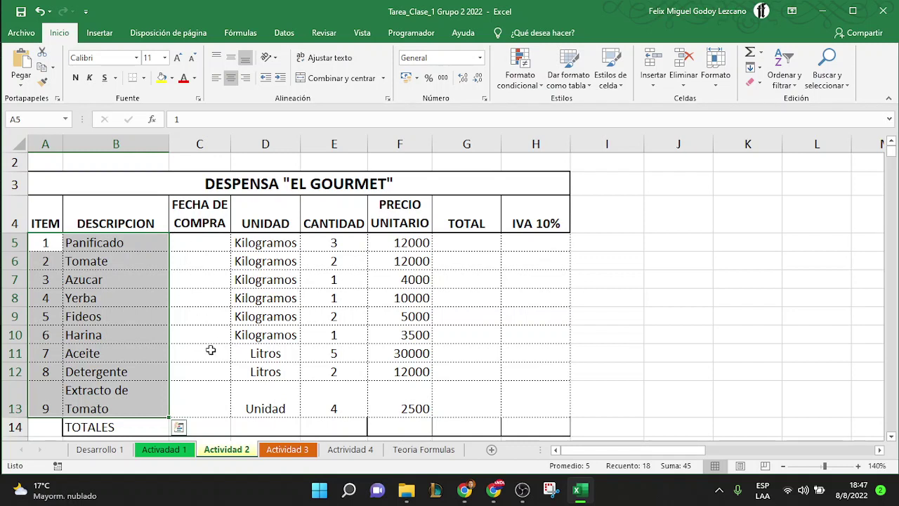
key(shift+Right)
key(shift+Right)
key(shift+Left)
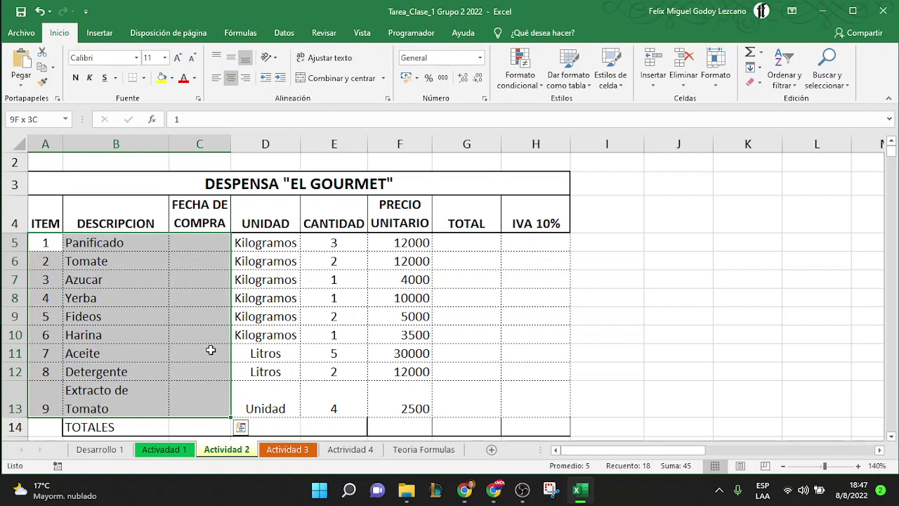
key(shift+Right)
key(shift+Right)
key(shift+Right)
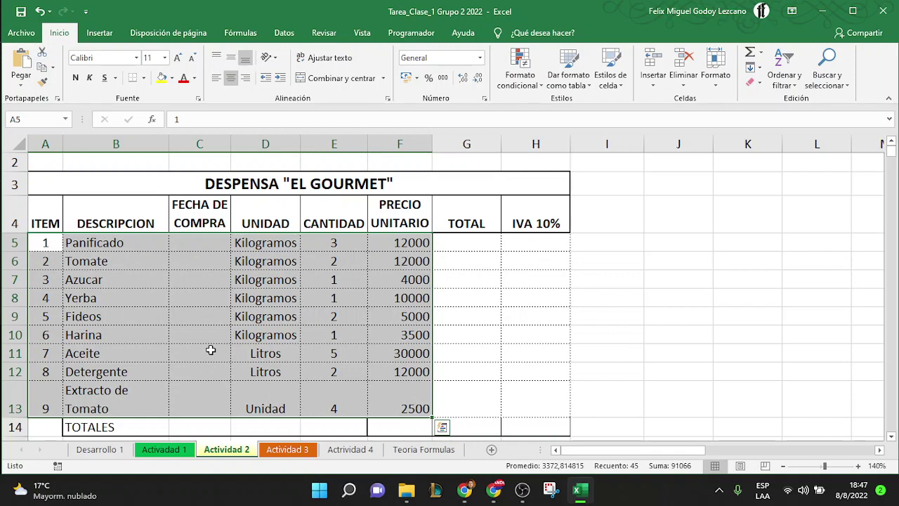
click(249, 317)
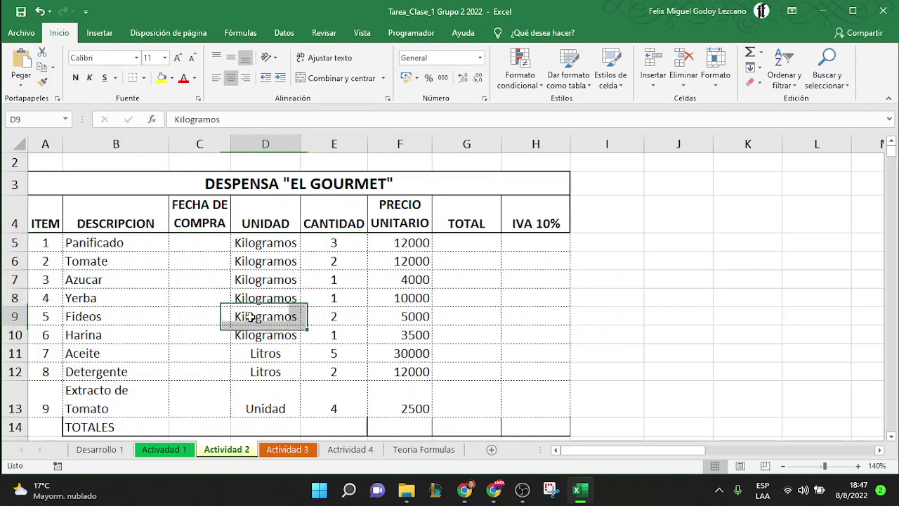
Apply the thousands separator format to unit prices F5:F13, e.g. 12.000 and 30.000
click(413, 243)
drag(412, 243, 417, 390)
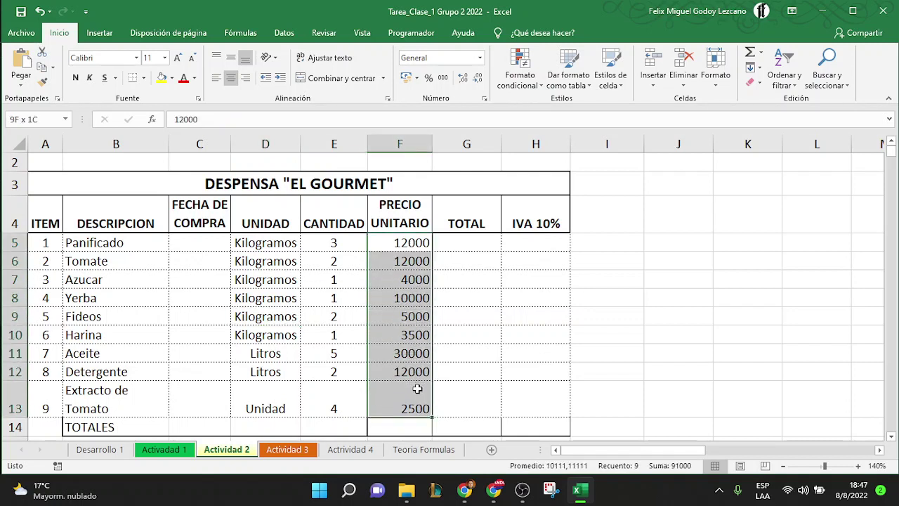
click(442, 78)
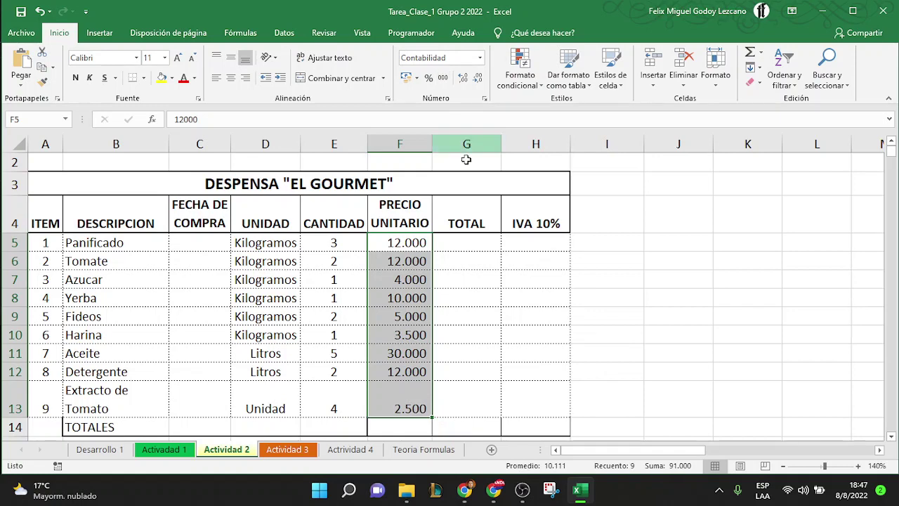
click(479, 243)
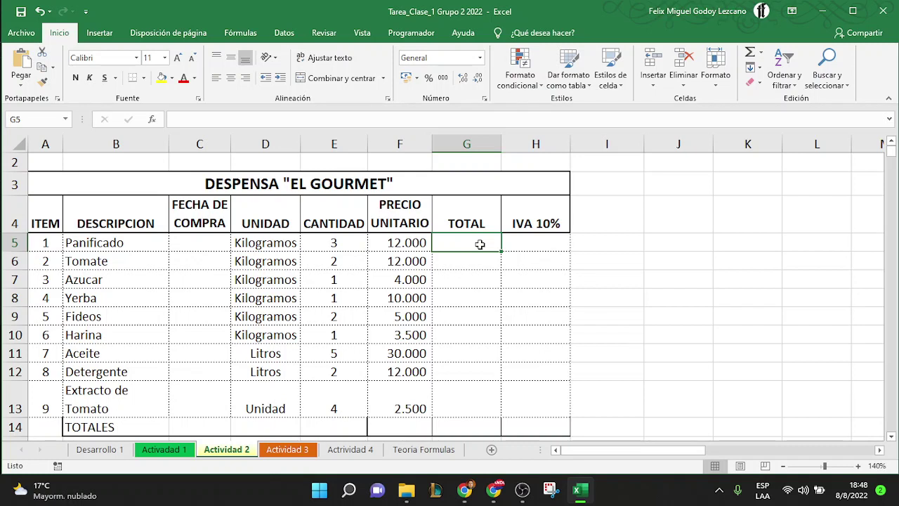
Enter =E5*F5 in G5 so Panificado's TOTAL shows 36.000
text(=)
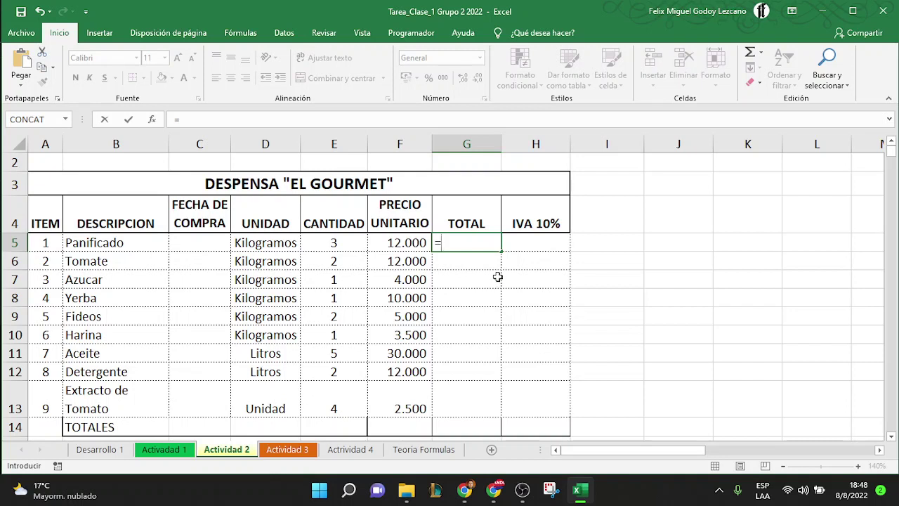
click(329, 241)
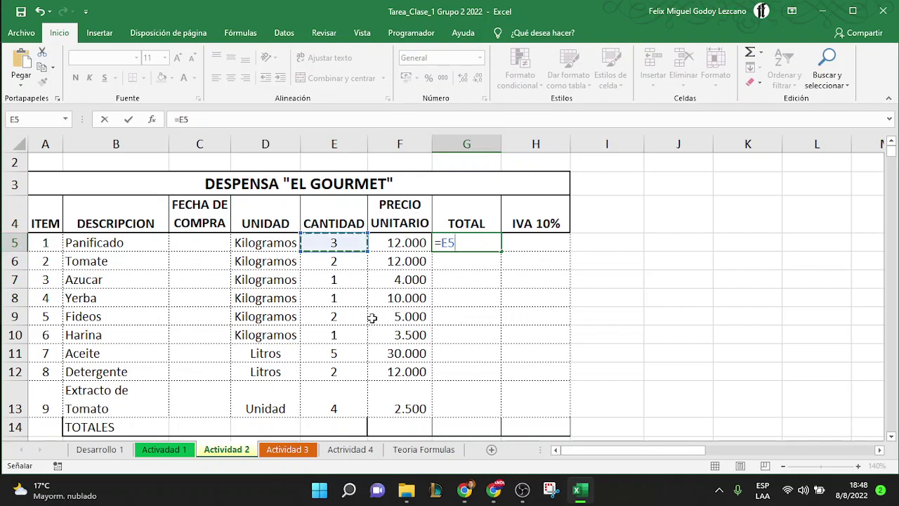
key(BackSpace)
key(BackSpace)
text(E5)
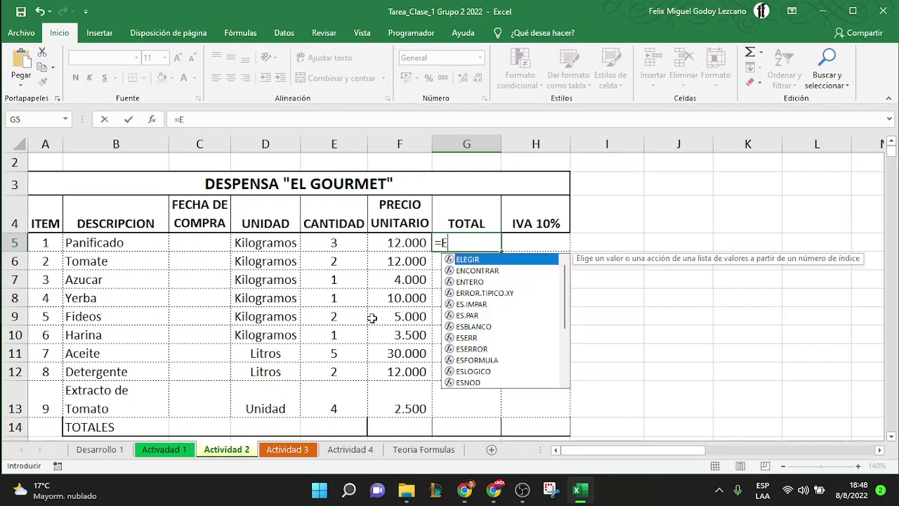
key(BackSpace)
key(BackSpace)
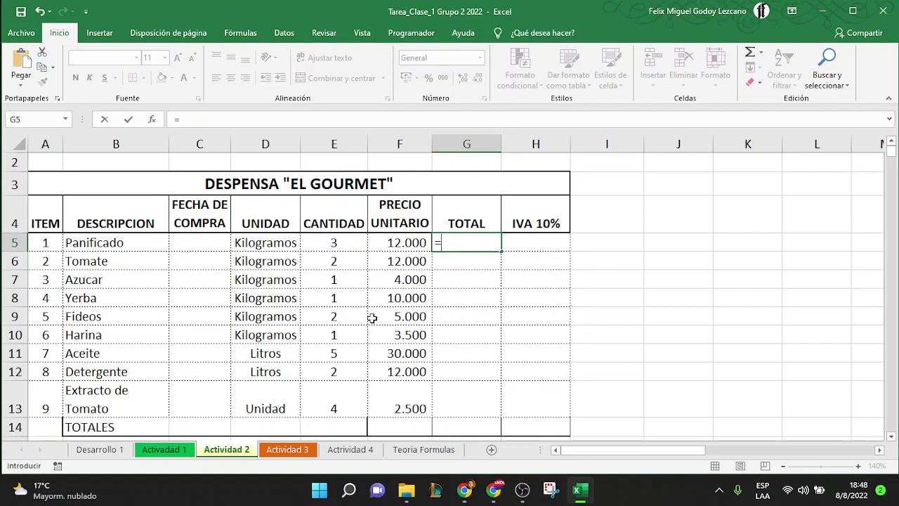
click(334, 241)
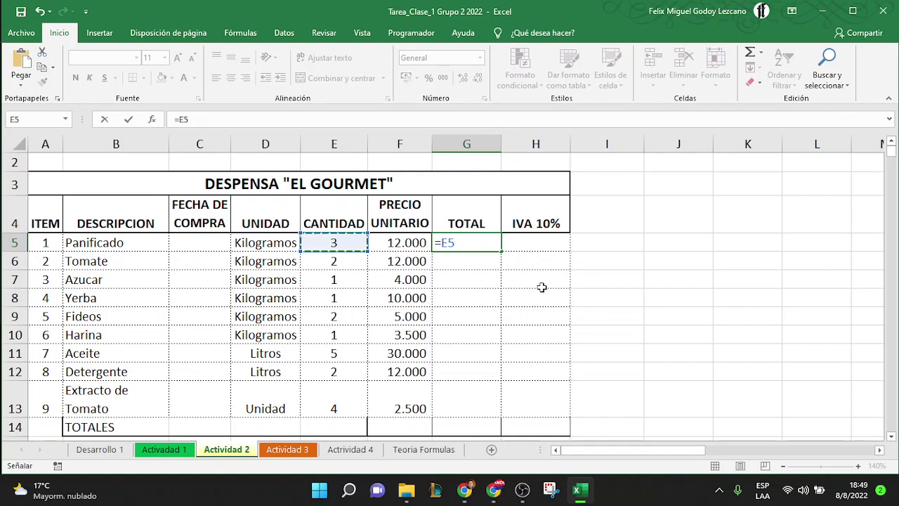
text(*)
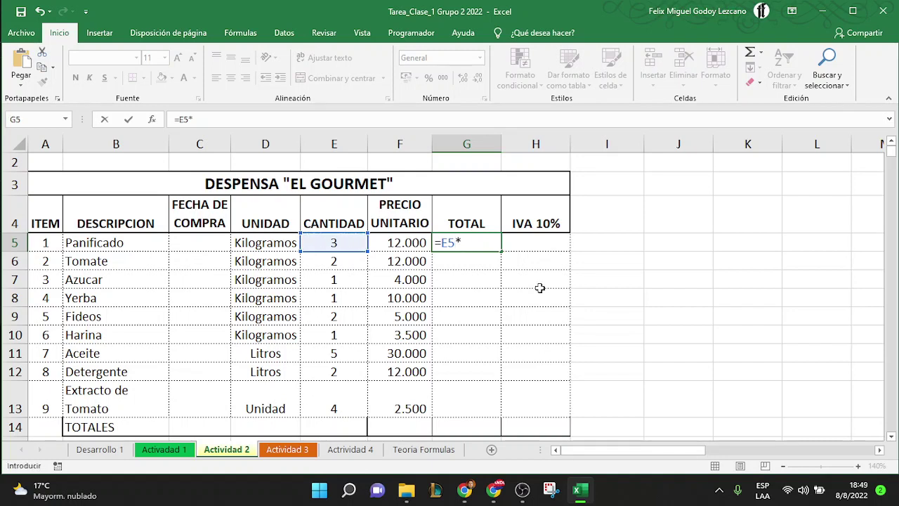
click(410, 244)
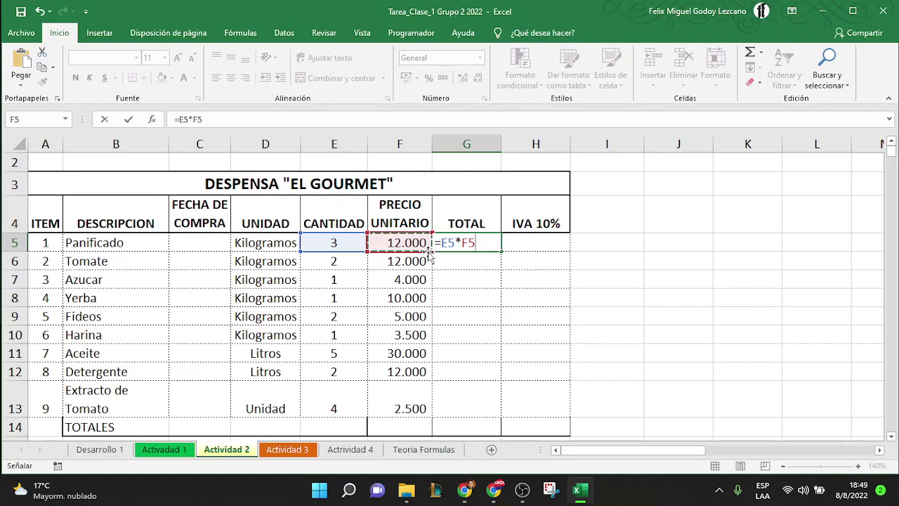
key(Return)
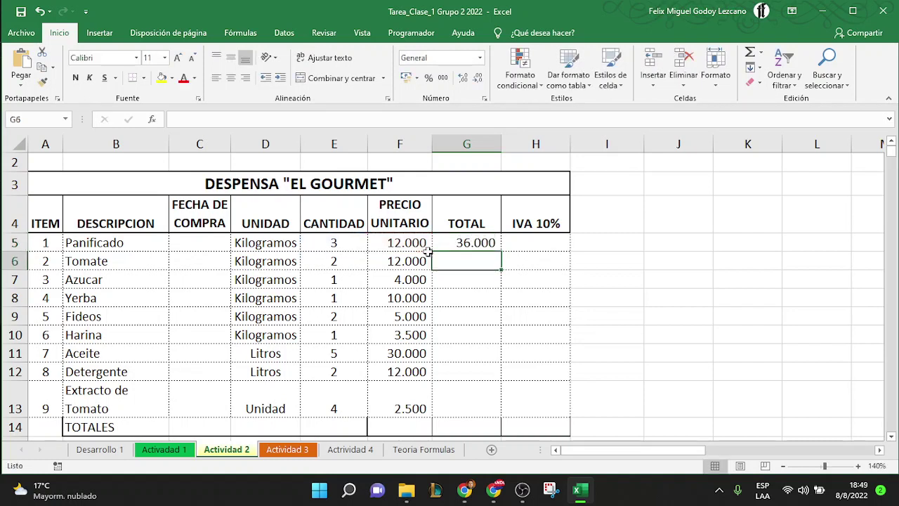
Enter =E6*F6 in Tomate's TOTAL cell G6, giving 24.000
click(448, 244)
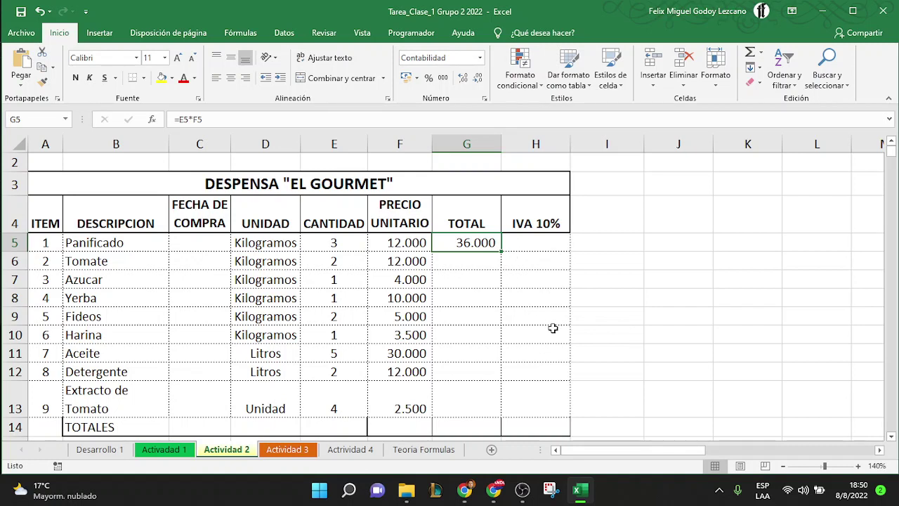
click(477, 262)
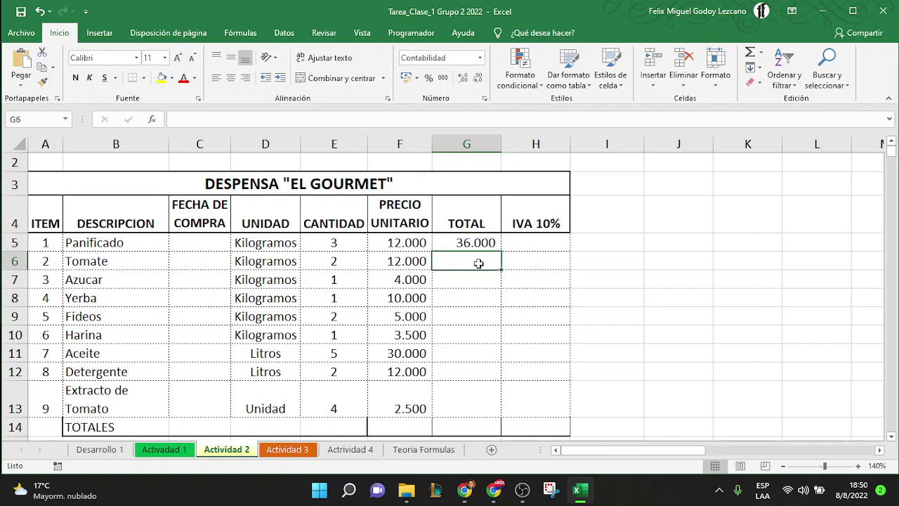
text(=)
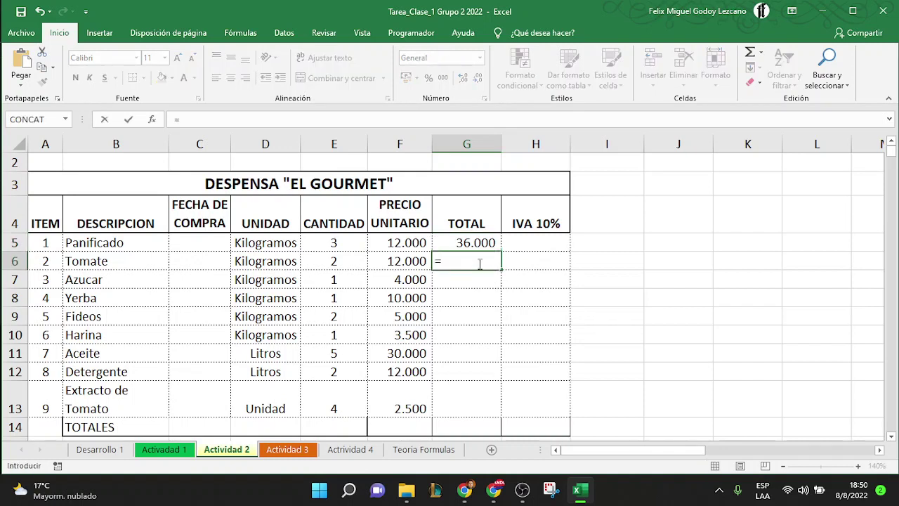
click(348, 262)
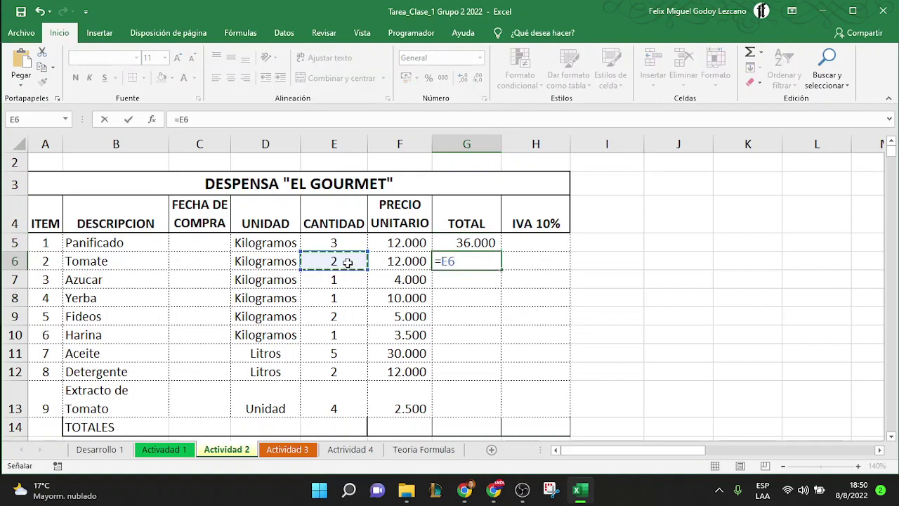
text(*)
click(390, 261)
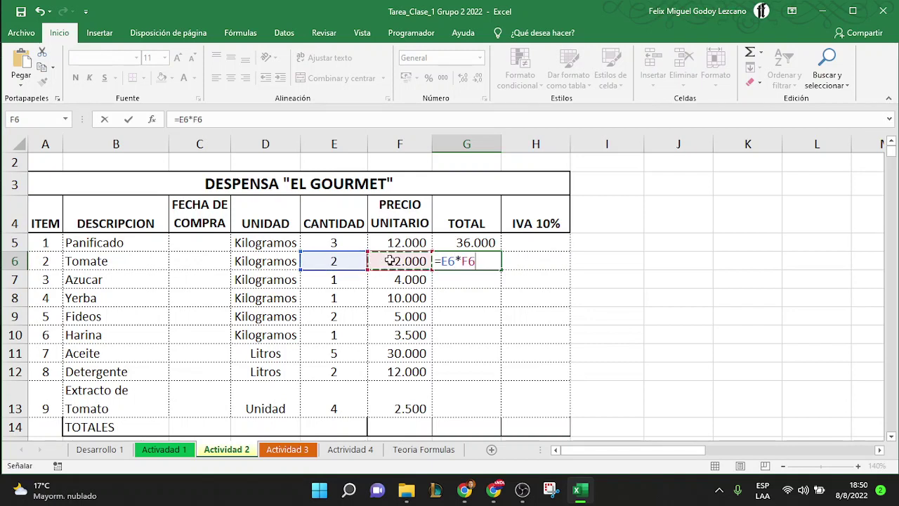
key(Return)
Review the formulas in G5 and G6 without changing them
click(463, 260)
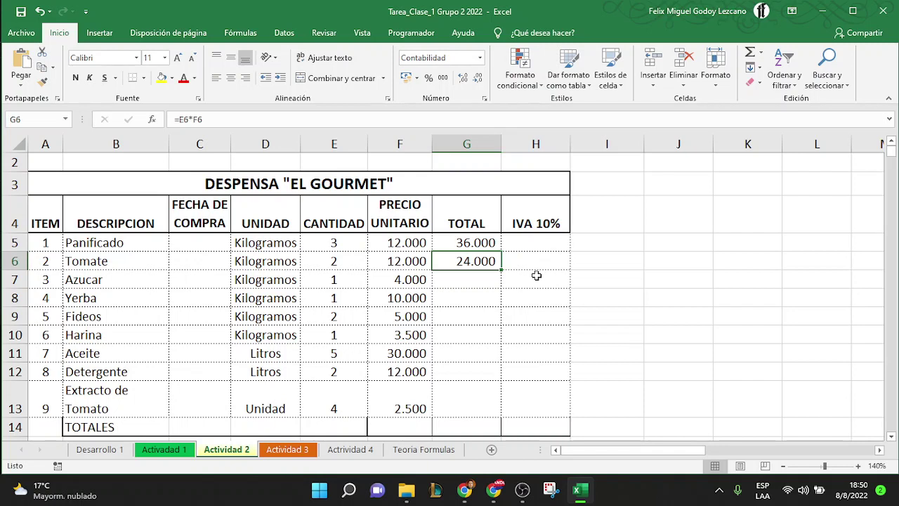
double_click(481, 243)
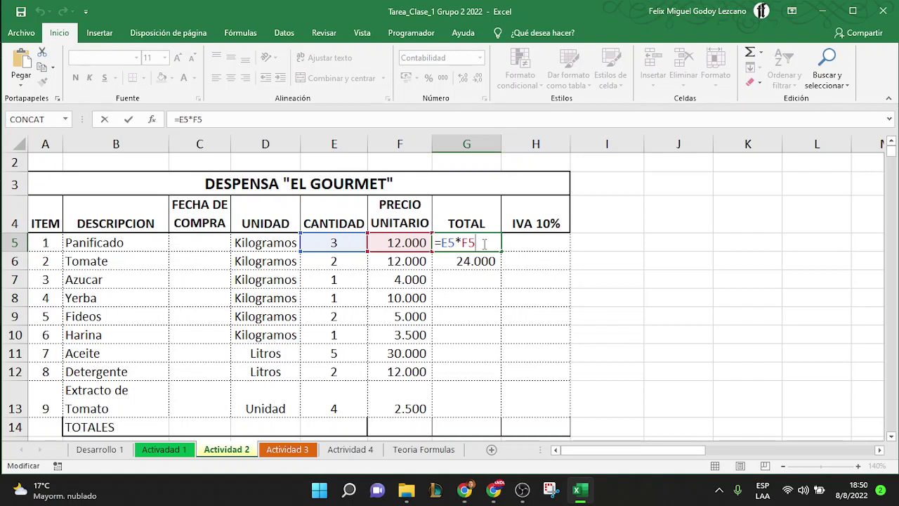
key(Escape)
double_click(467, 260)
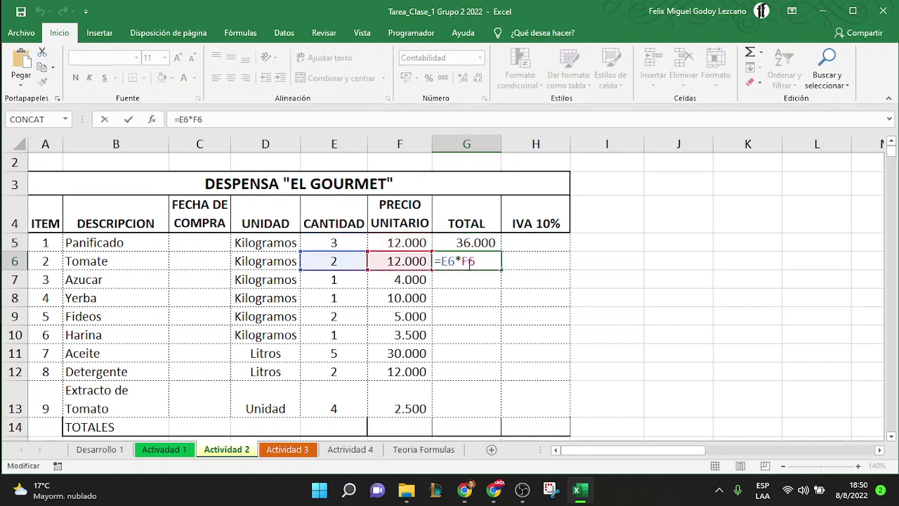
key(ctrl+Return)
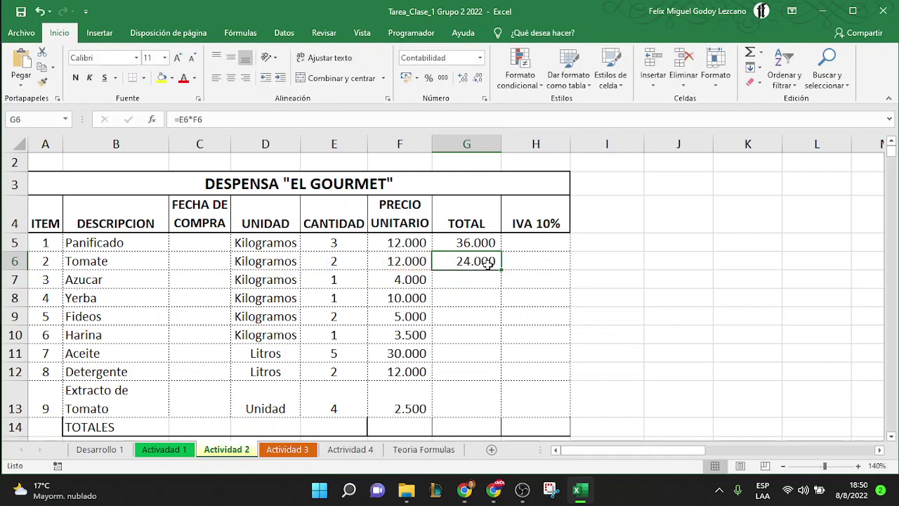
Copy G6's total formula into G7 as =E7*F7 and fill it down to G13
key(ctrl+c)
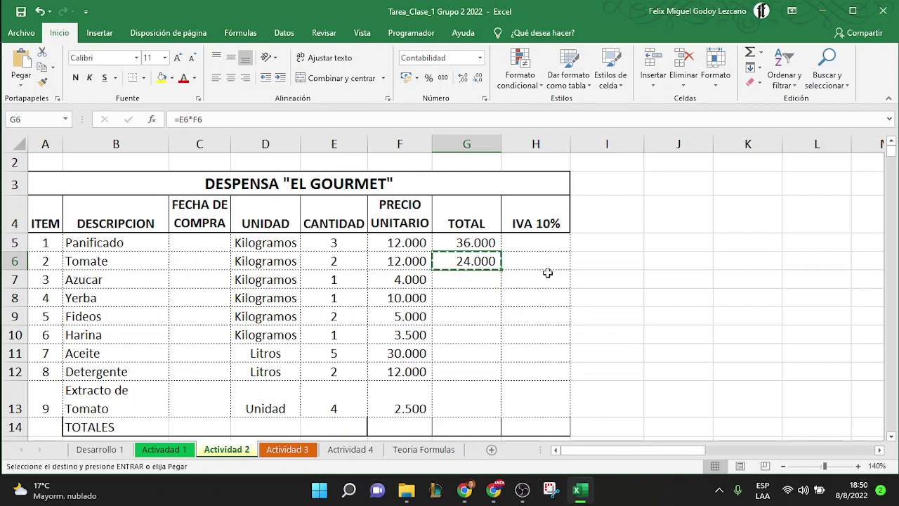
click(469, 280)
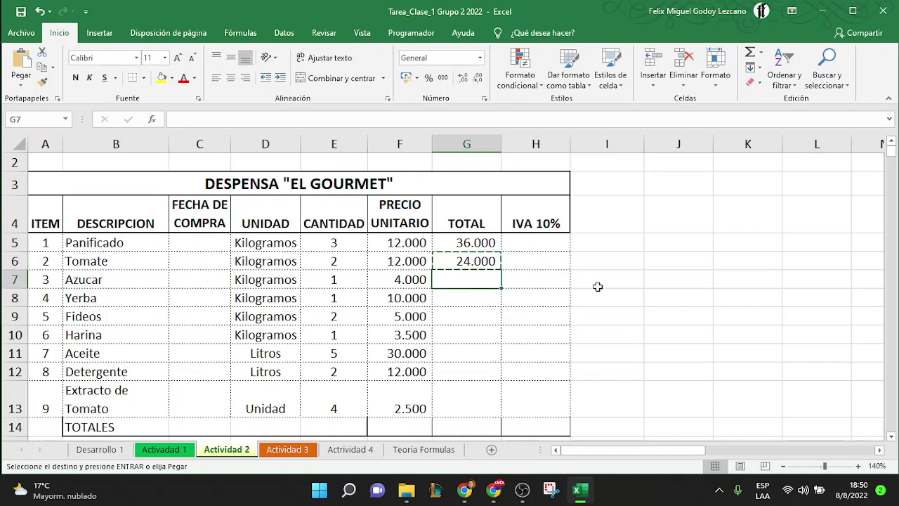
key(ctrl+v)
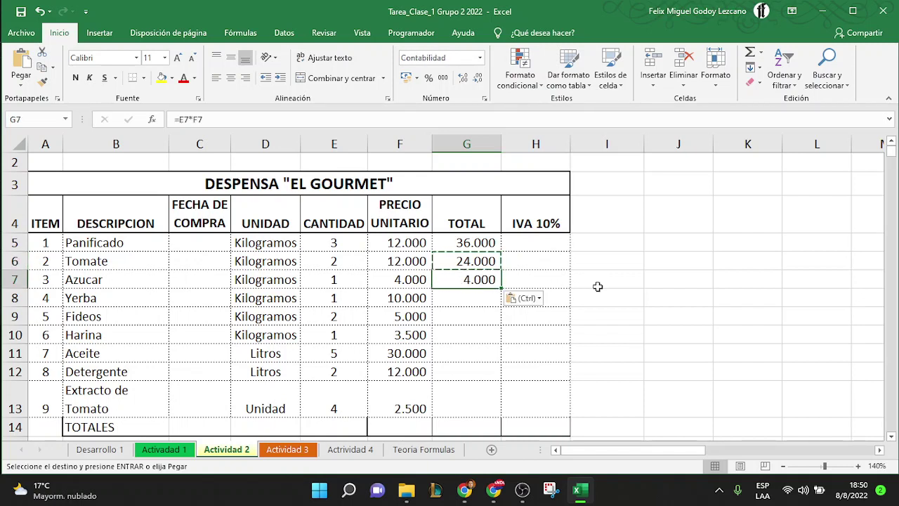
double_click(477, 278)
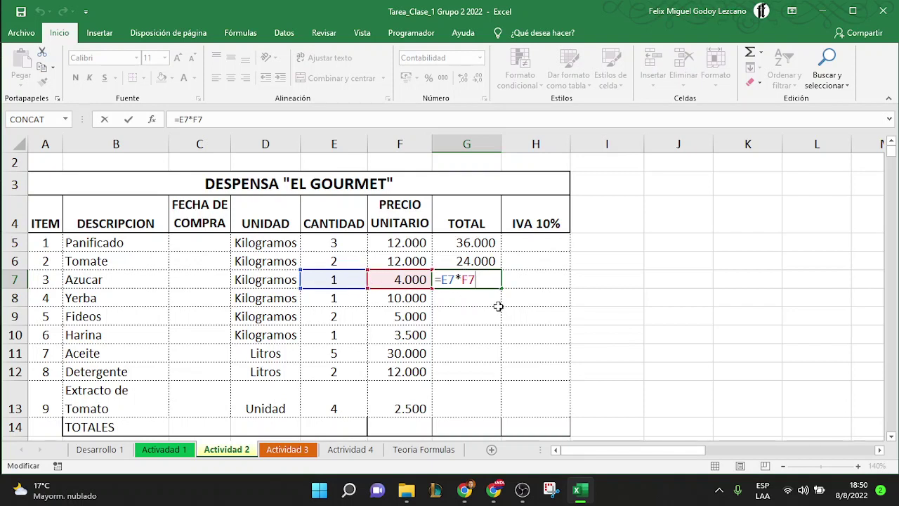
key(ctrl+Return)
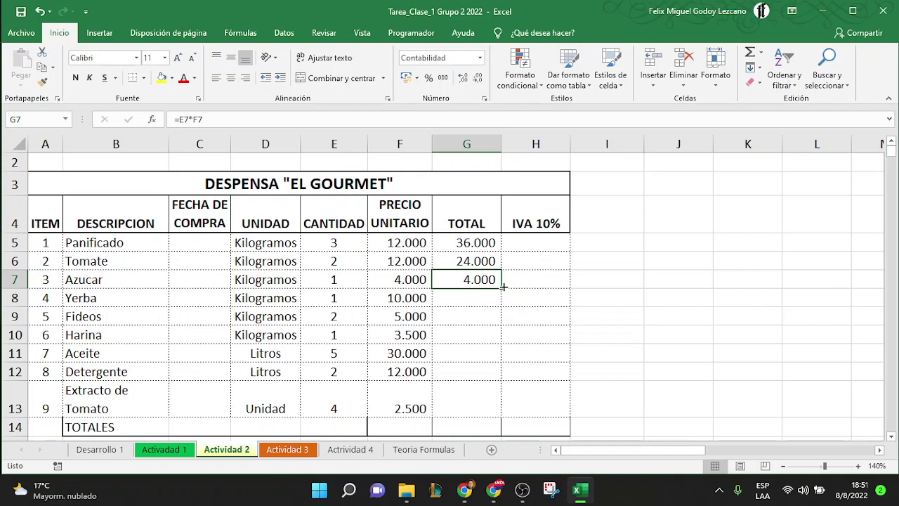
drag(503, 286, 496, 409)
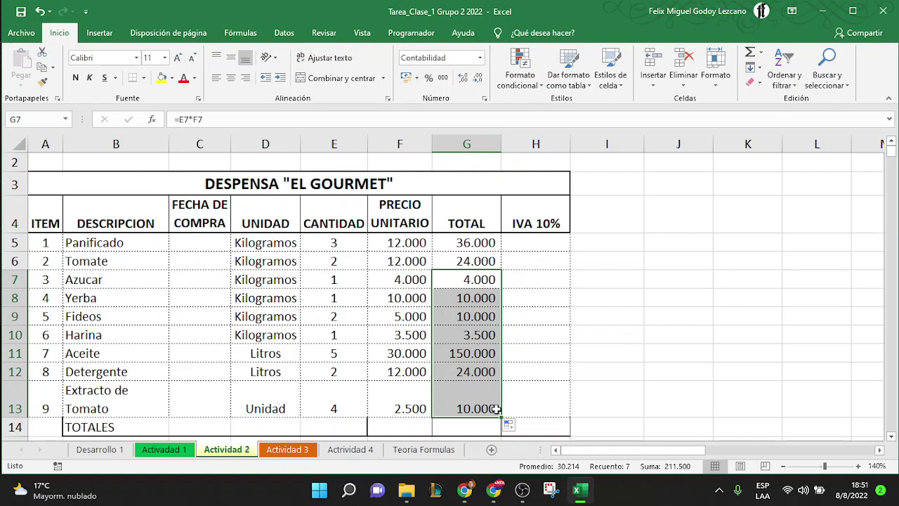
Enter =G5*10 in Panificado's IVA 10% cell H5
click(538, 245)
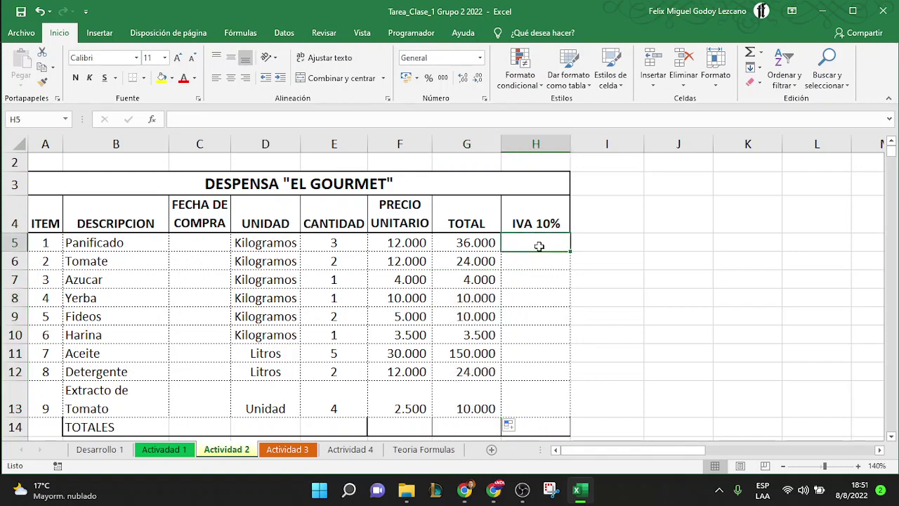
text(=)
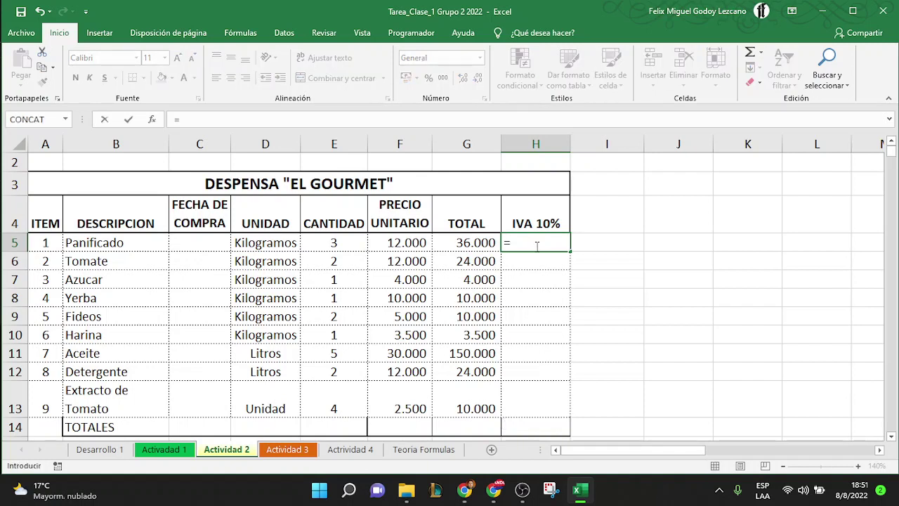
click(478, 244)
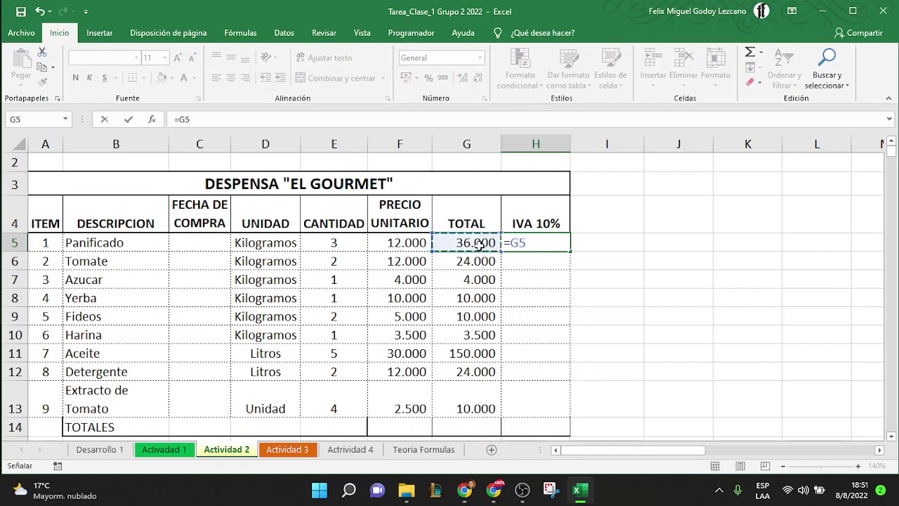
text(*10)
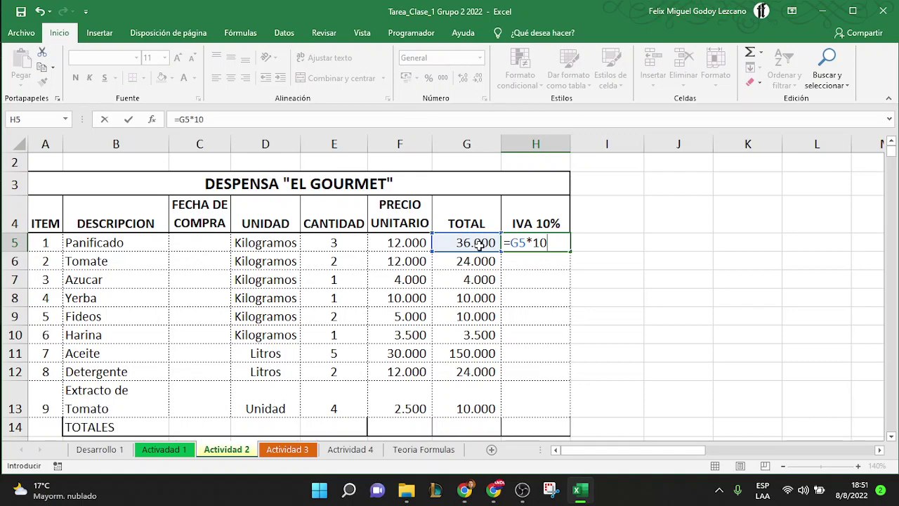
key(Return)
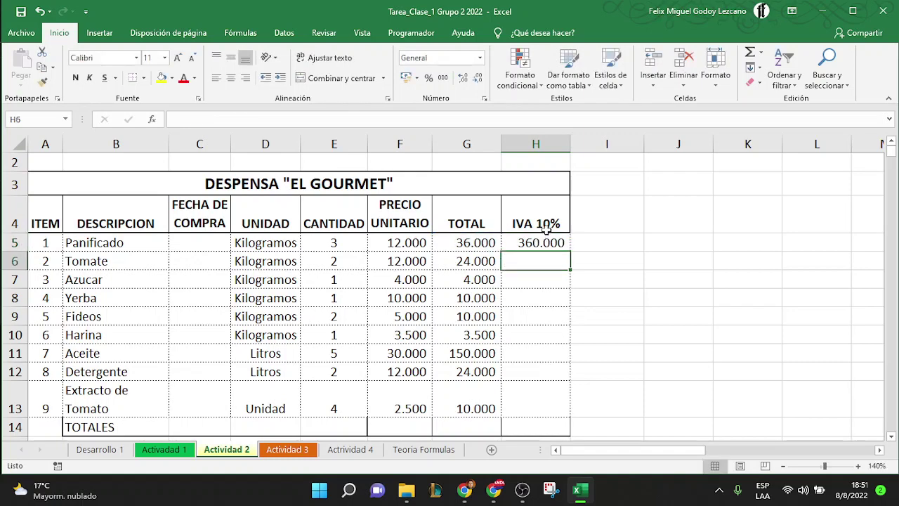
Correct H5's formula to =G5*10% so it shows 3.600
click(548, 243)
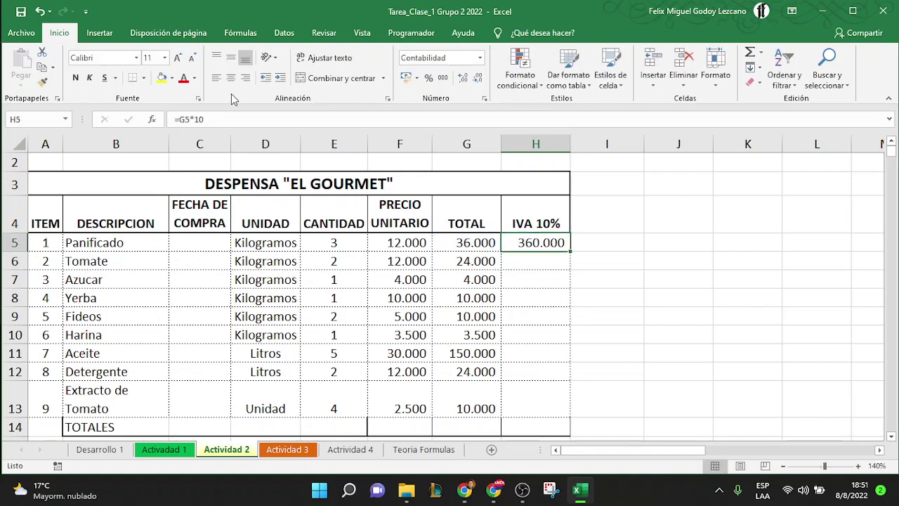
click(228, 119)
text(/100)
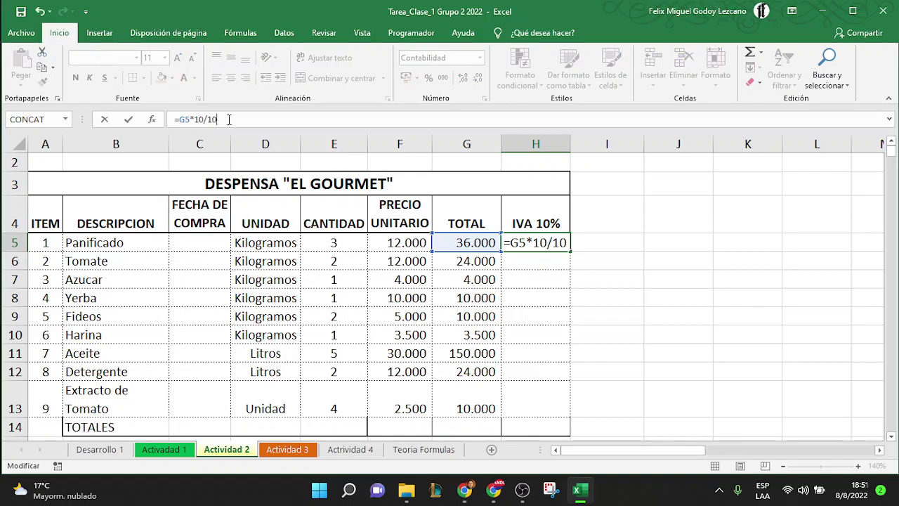
key(BackSpace)
key(BackSpace)
key(BackSpace)
key(BackSpace)
text(%)
key(Return)
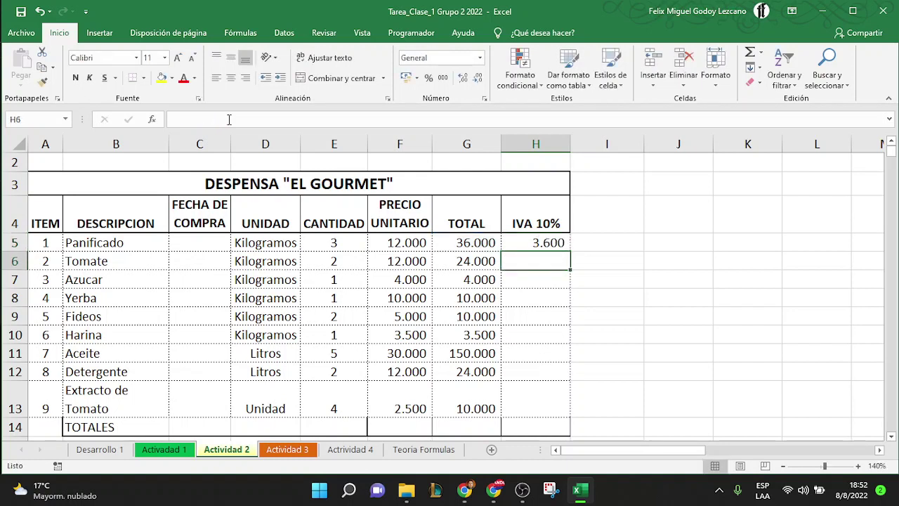
click(539, 243)
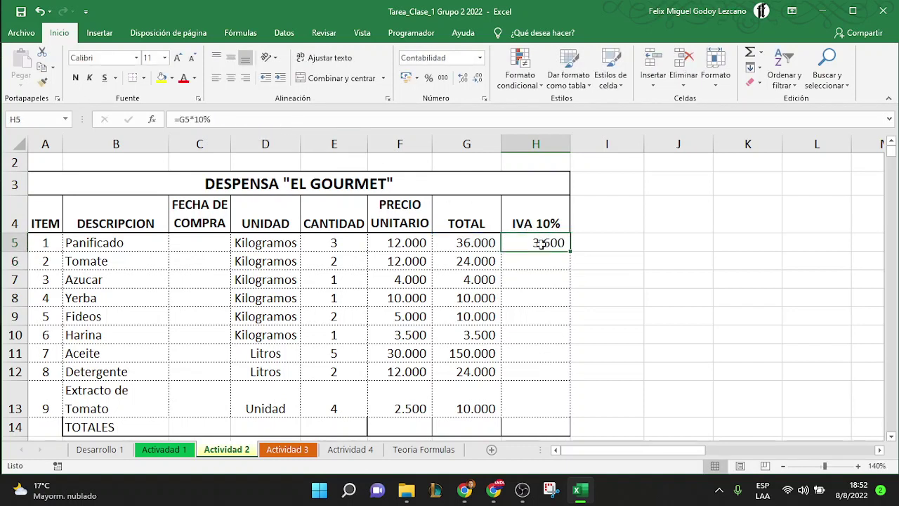
drag(573, 255, 573, 254)
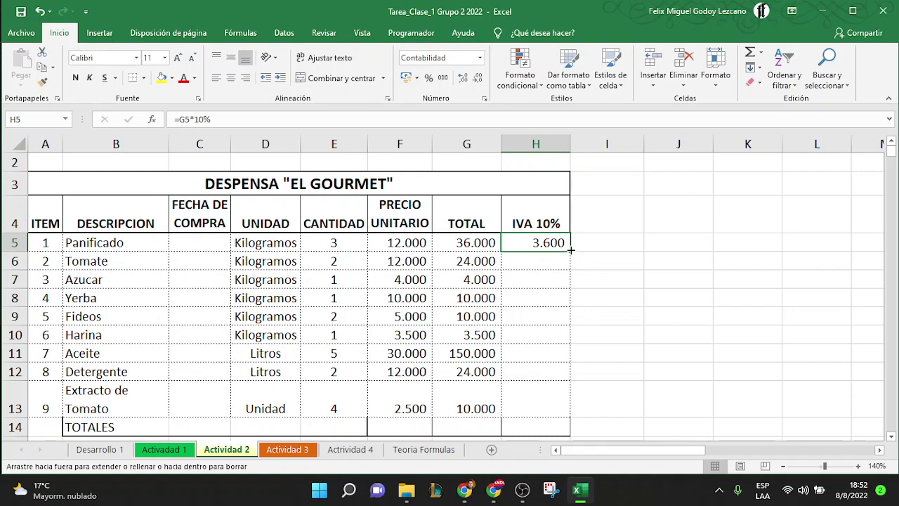
Fill H5's 10% IVA formula down to H14, giving Aceite 15.000 and Extracto de Tomato 1.000
double_click(571, 250)
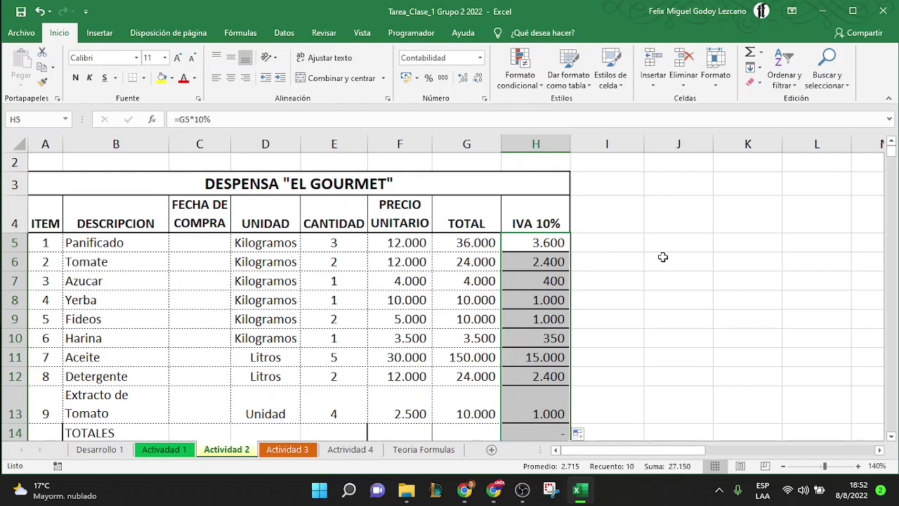
scroll(662, 257, down, 1)
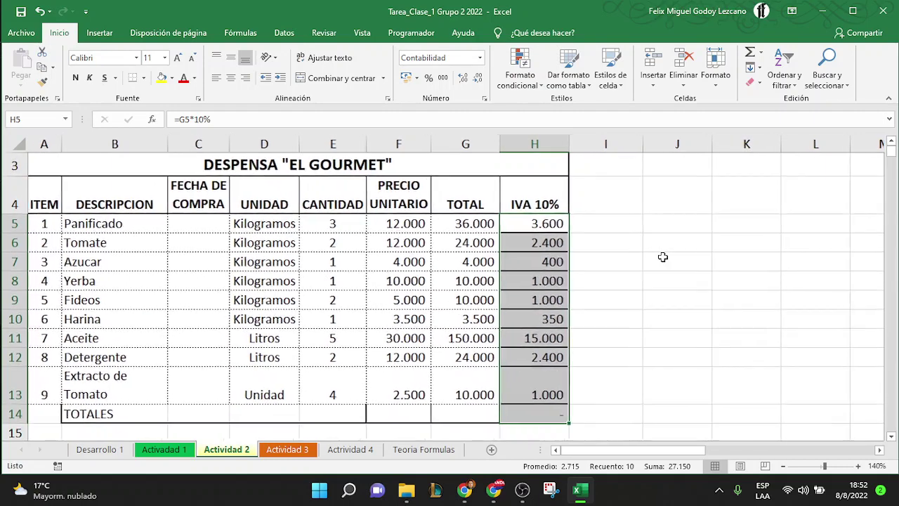
Paint the G5:G13 TOTAL formatting onto H5:H13 with Copiar formato
click(484, 394)
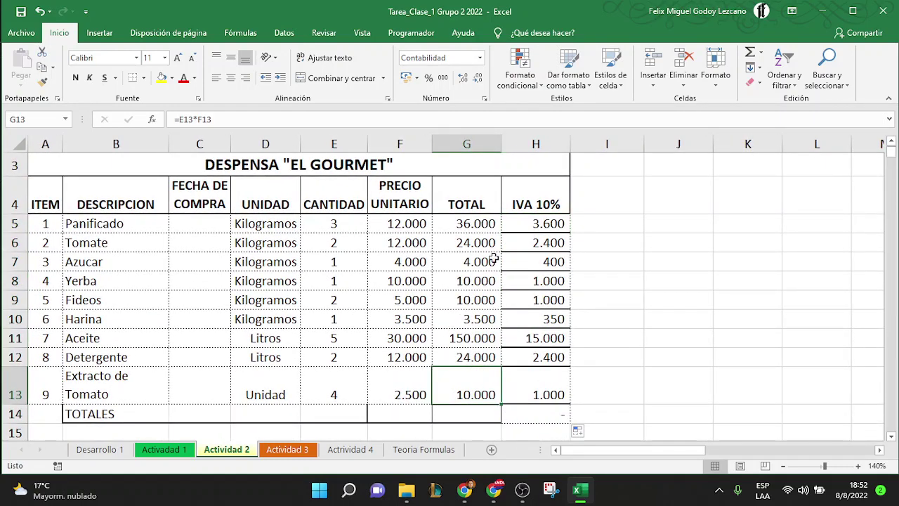
click(531, 199)
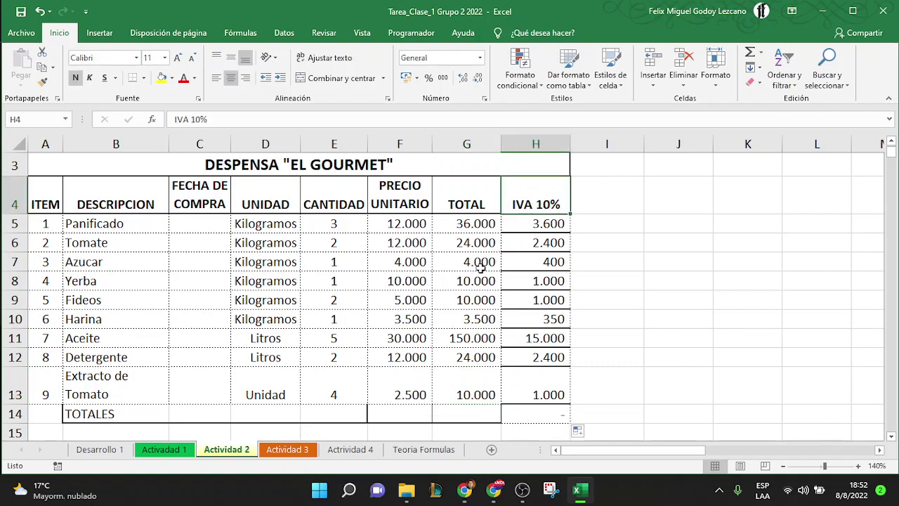
click(469, 226)
drag(469, 226, 469, 391)
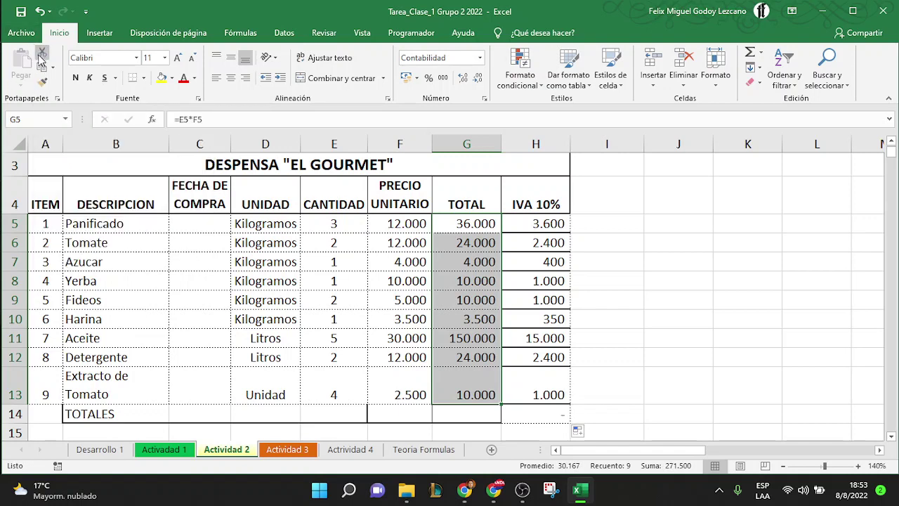
click(42, 84)
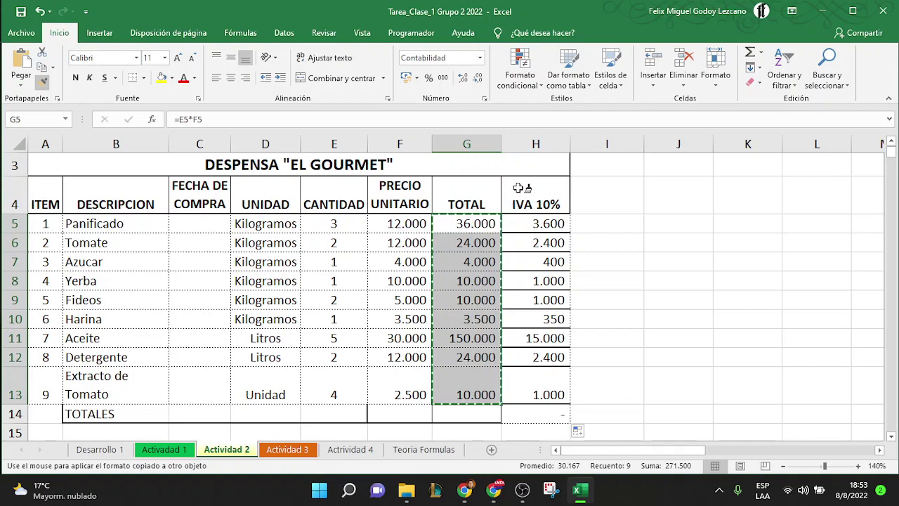
click(534, 222)
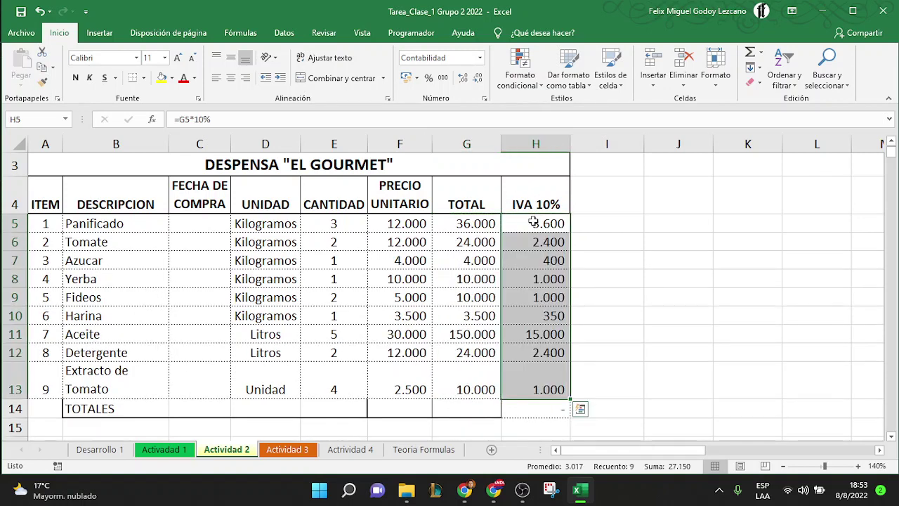
click(460, 226)
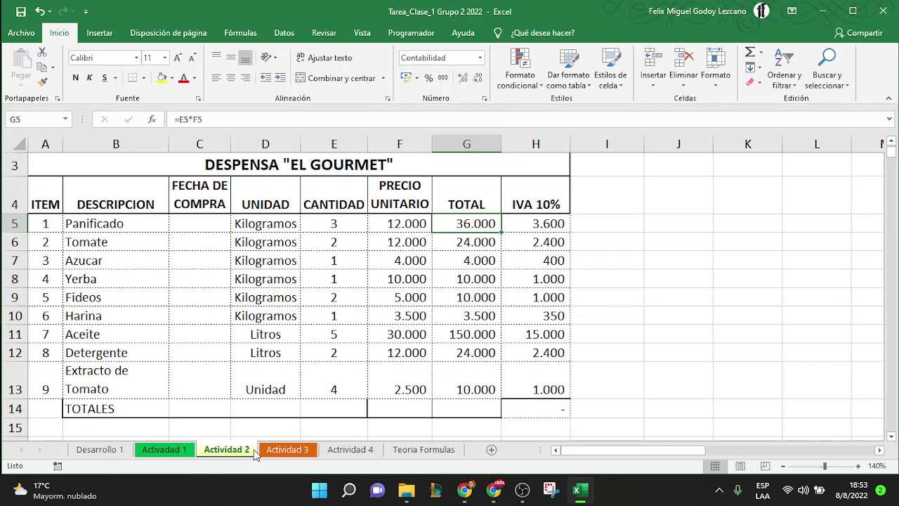
Switch to the Actividad 3 sheet, zoom in on the budget, and select F5
click(301, 455)
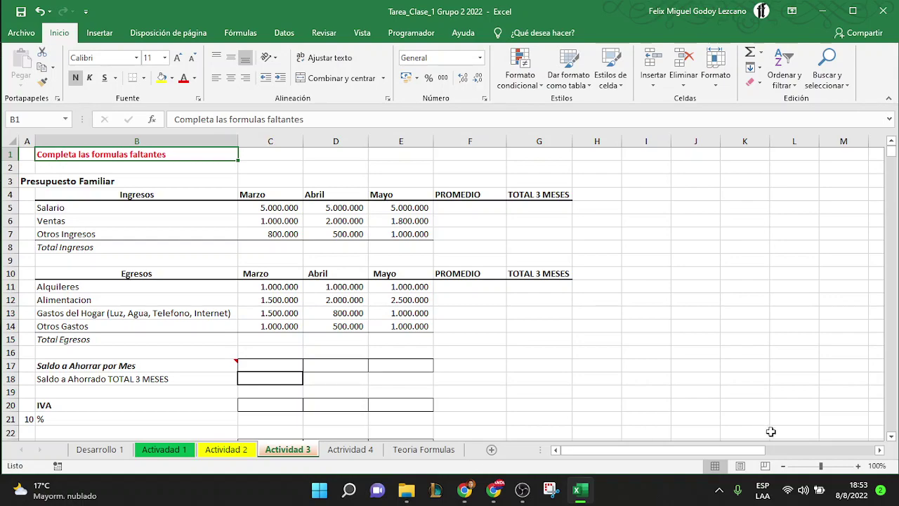
click(858, 466)
click(858, 465)
click(858, 466)
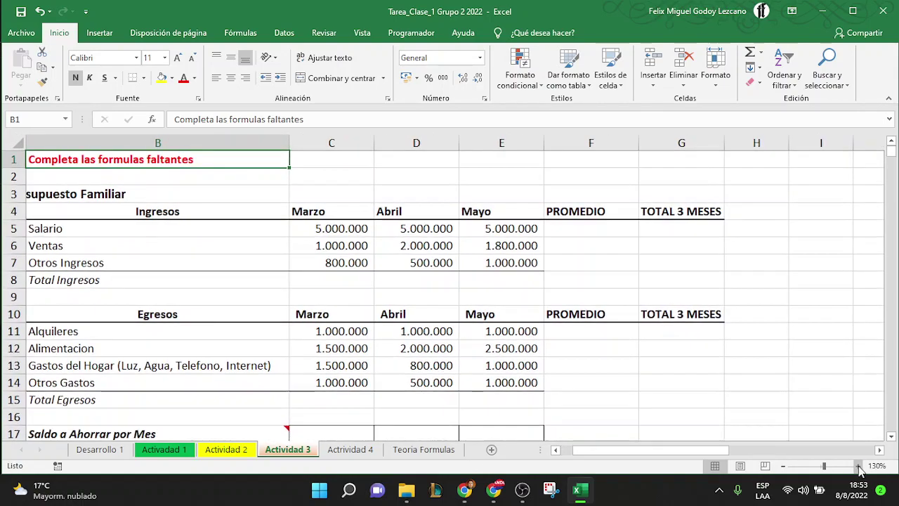
drag(696, 452, 660, 453)
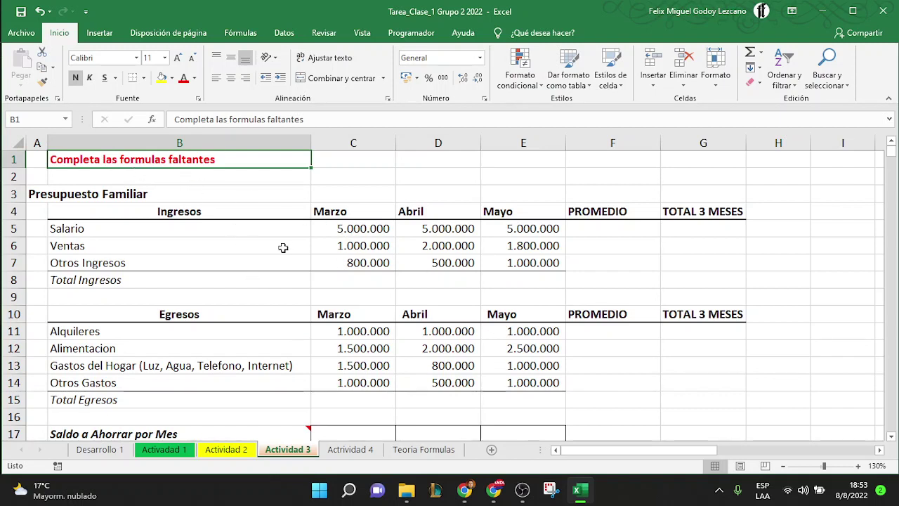
click(102, 193)
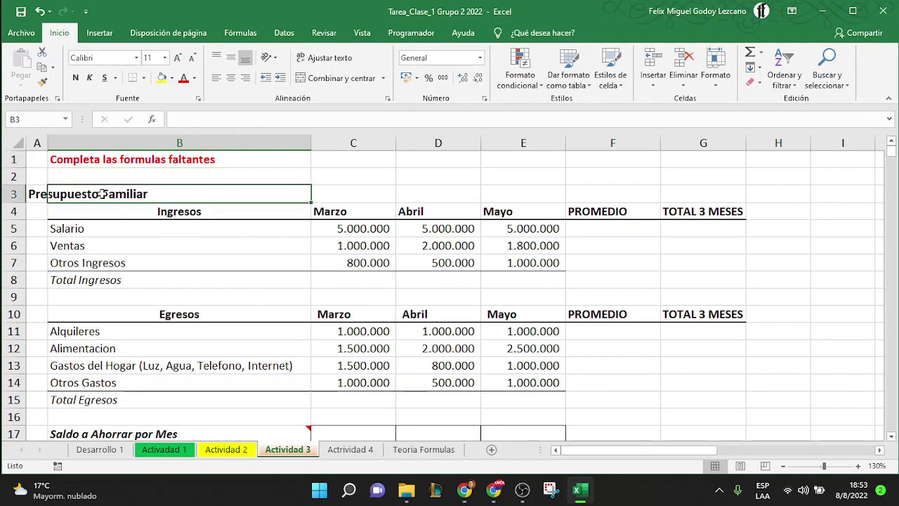
key(Left)
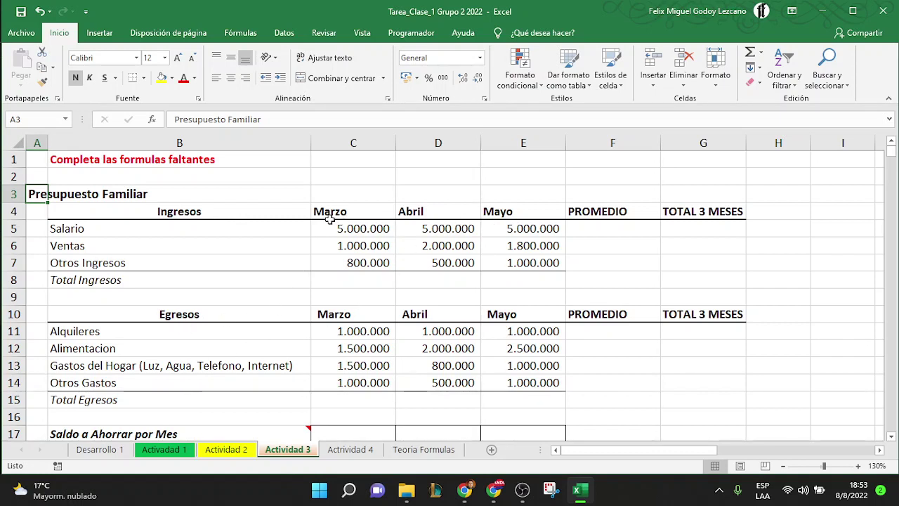
click(638, 228)
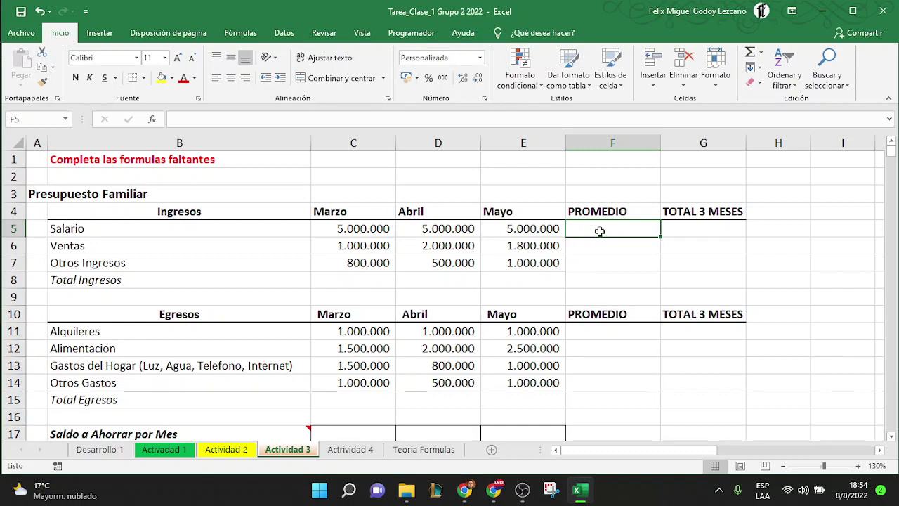
Enter =C5+D5+E5/3 in Salario's PROMEDIO cell F5, showing 11.666.667
text(=)
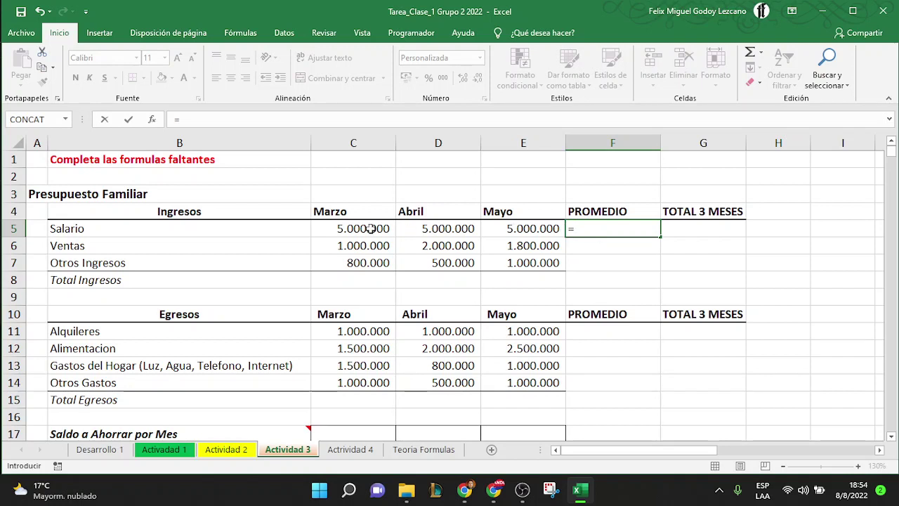
click(372, 229)
text(+)
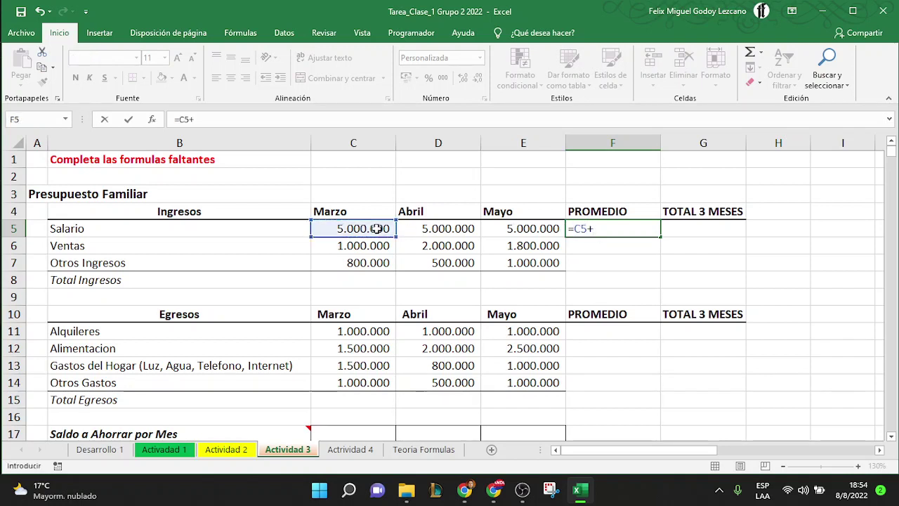
click(421, 227)
text(+)
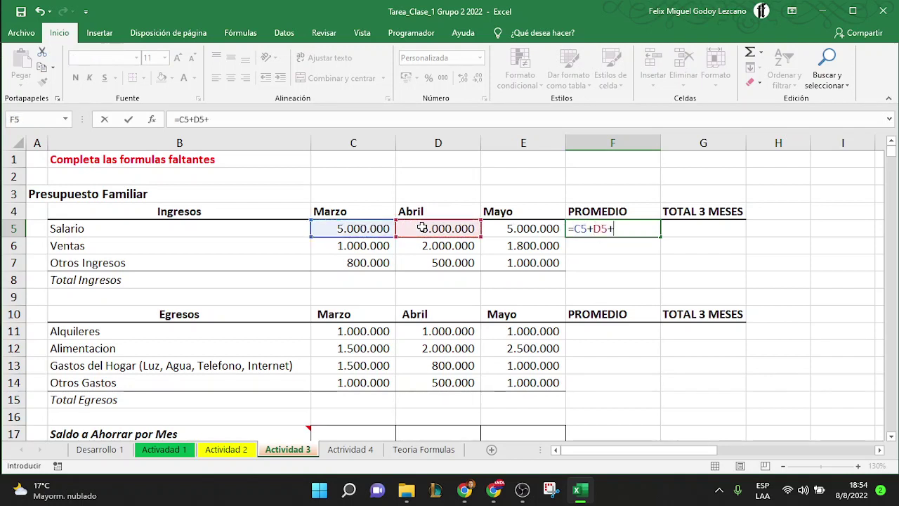
click(515, 229)
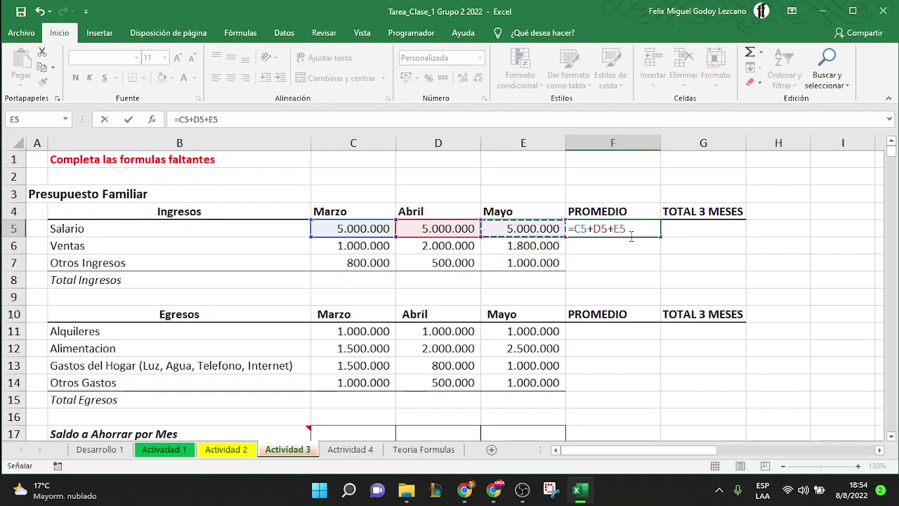
click(576, 228)
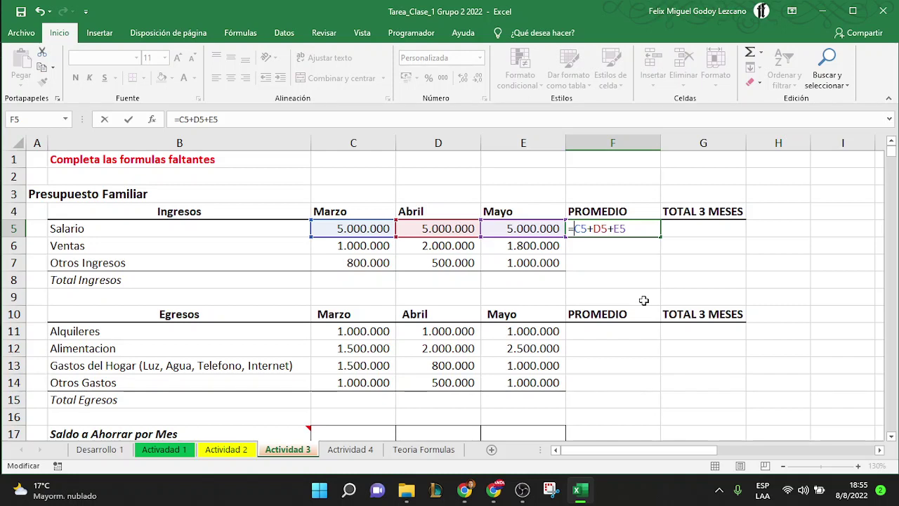
click(637, 231)
text(/3)
key(Return)
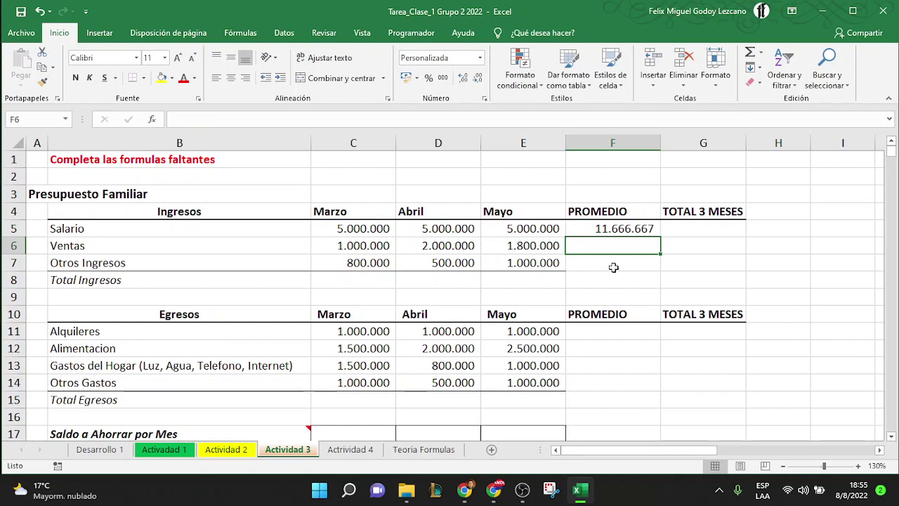
Correct F5 to =(C5+D5+E5)/3 so Salario averages 5.000.000
click(630, 230)
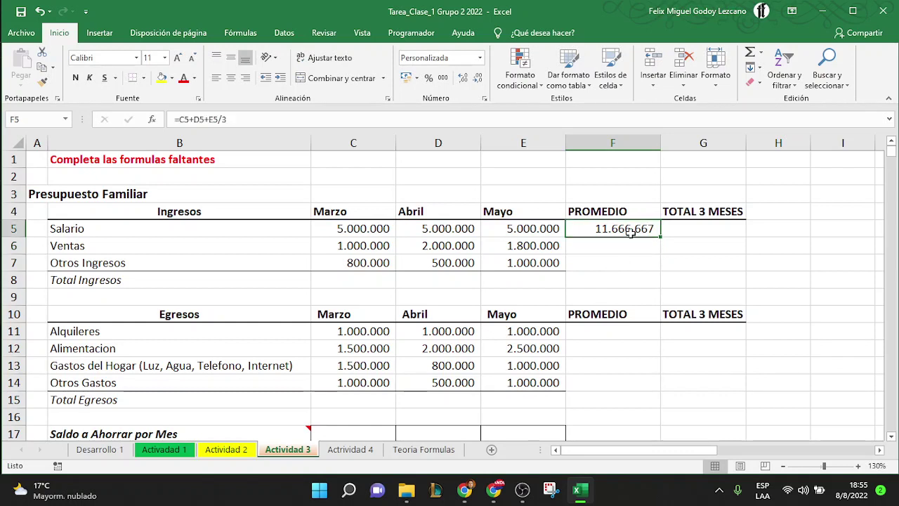
double_click(641, 230)
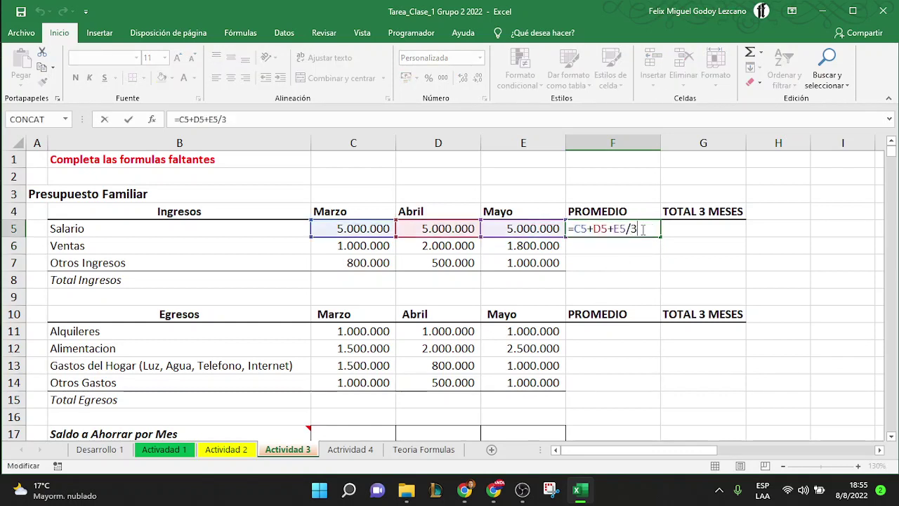
key(shift+Left)
key(shift+Left)
key(shift+Left)
key(shift+Left)
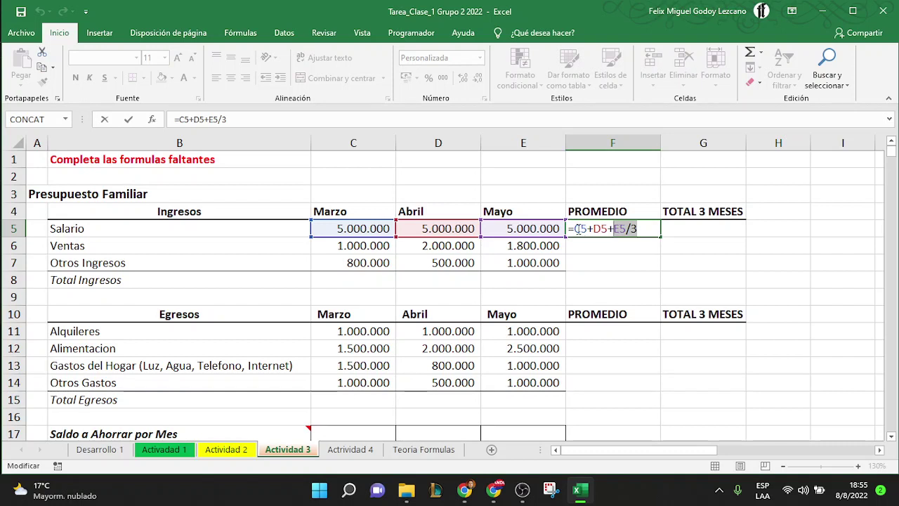
click(577, 230)
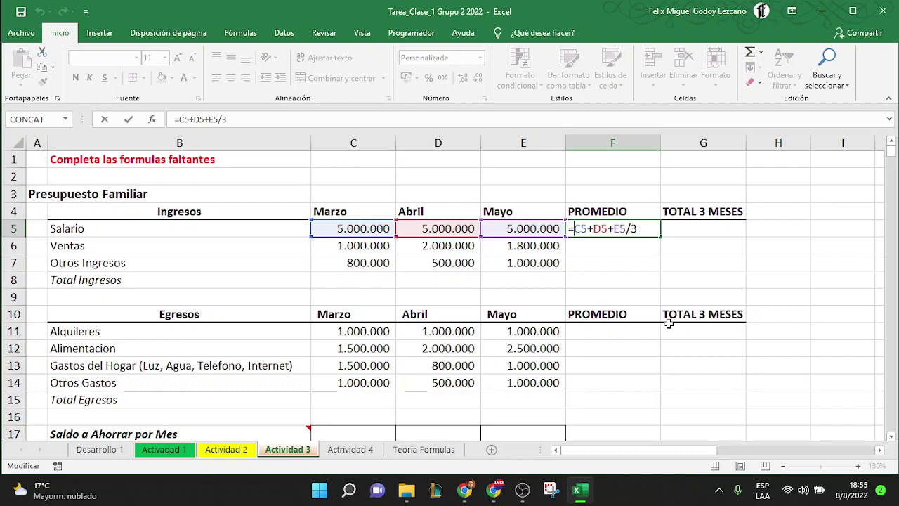
text(()
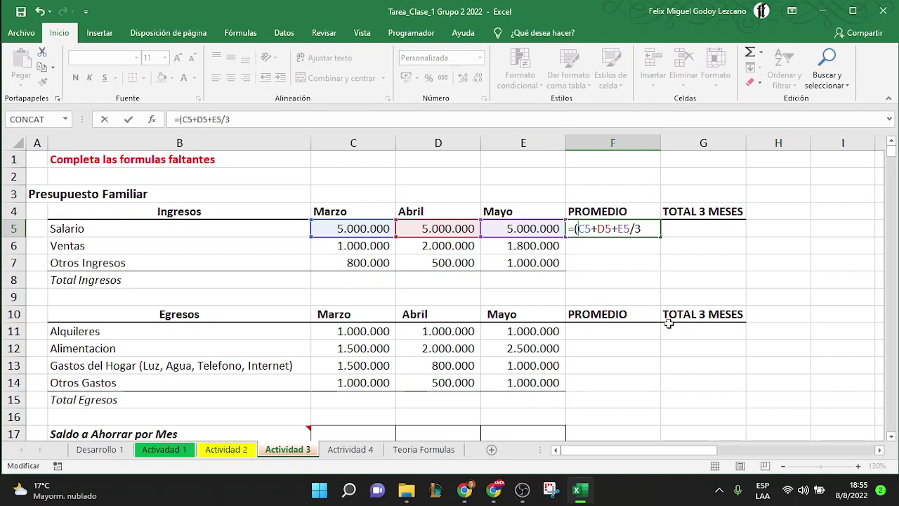
key(Right)
key(Right)
key(Right)
key(Right)
key(Right)
key(Right)
key(Right)
key(Right)
text())
key(Return)
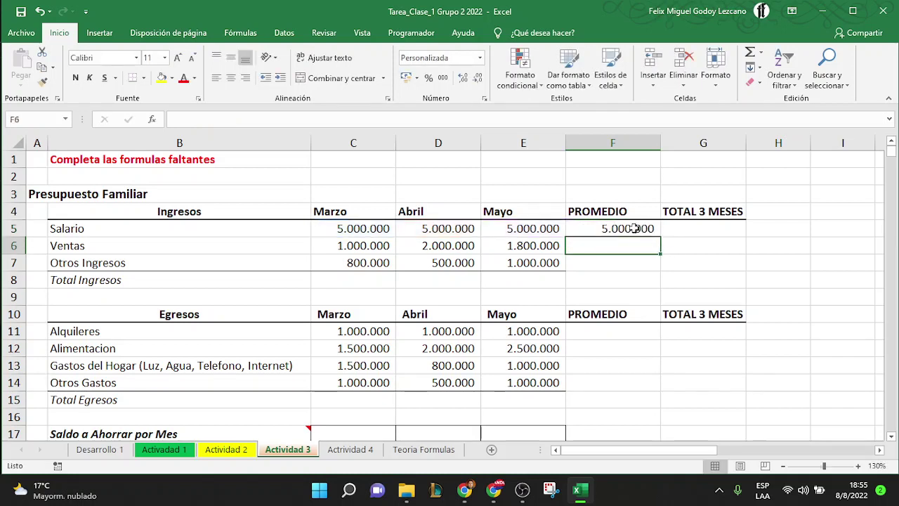
Fill the average down to F7, check F6's formula, then go to Teoria Formulas
click(636, 227)
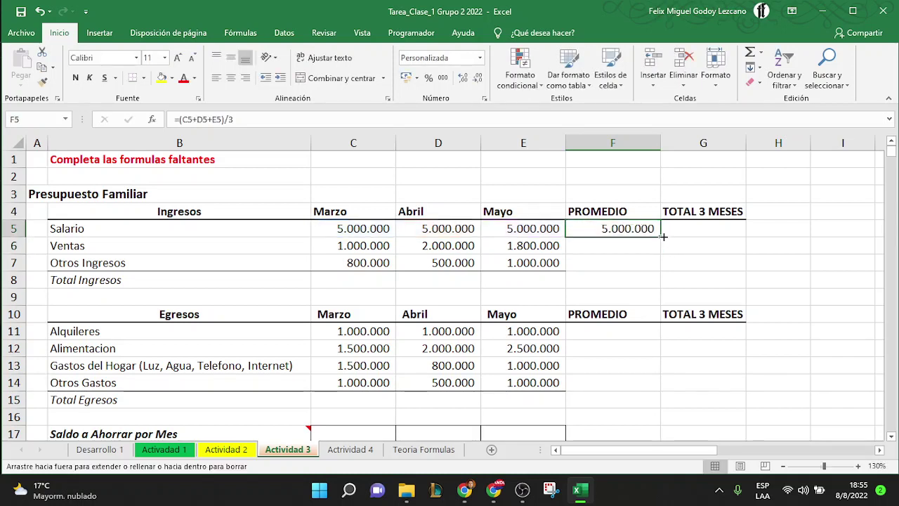
drag(662, 242, 662, 272)
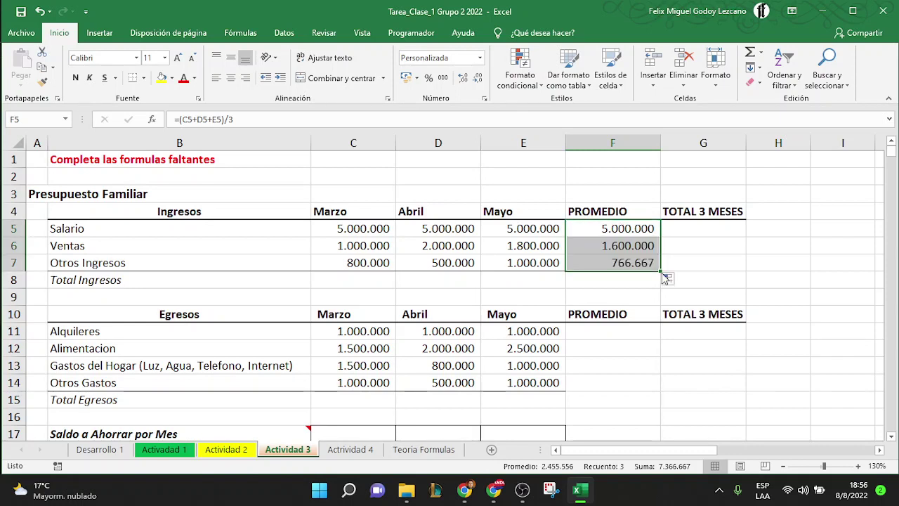
click(635, 239)
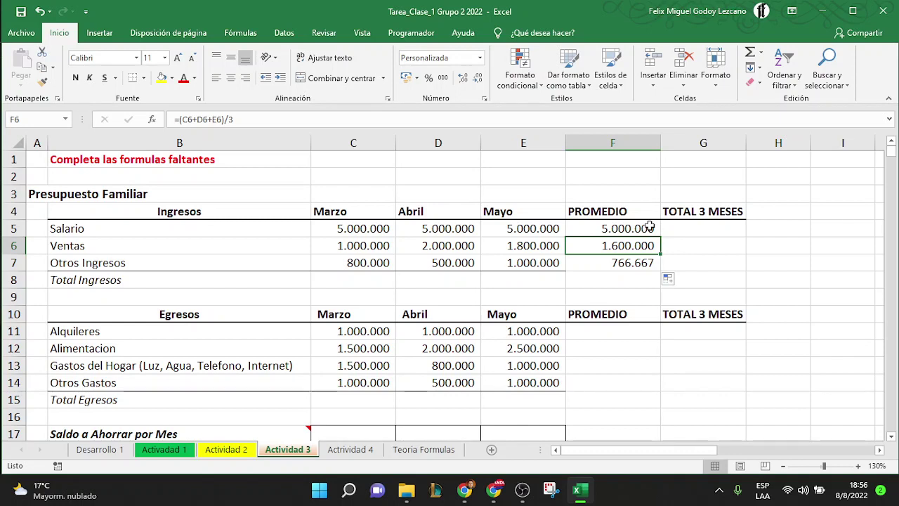
double_click(632, 243)
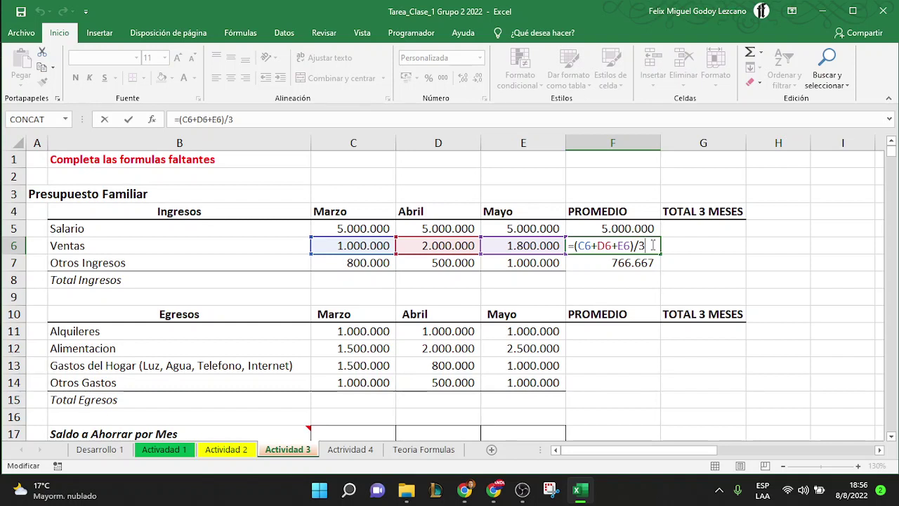
key(Return)
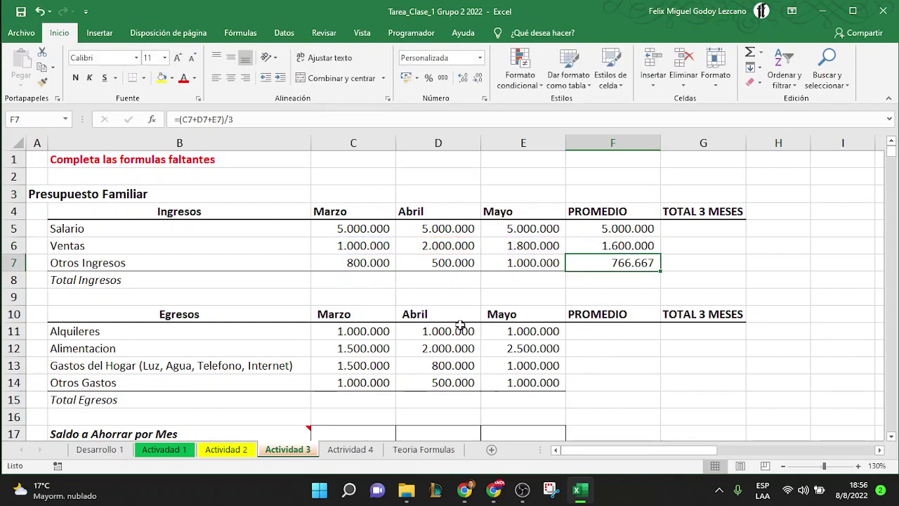
click(419, 450)
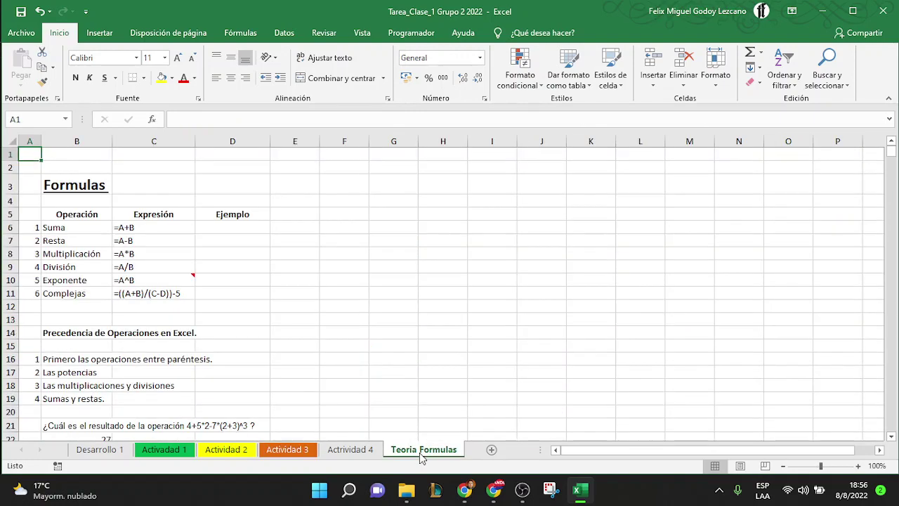
Zoom in and browse the Teoria Formulas examples, then return via Actividad 2 to Actividad 3
click(858, 465)
click(858, 465)
click(858, 466)
click(858, 465)
click(858, 466)
click(858, 465)
click(859, 466)
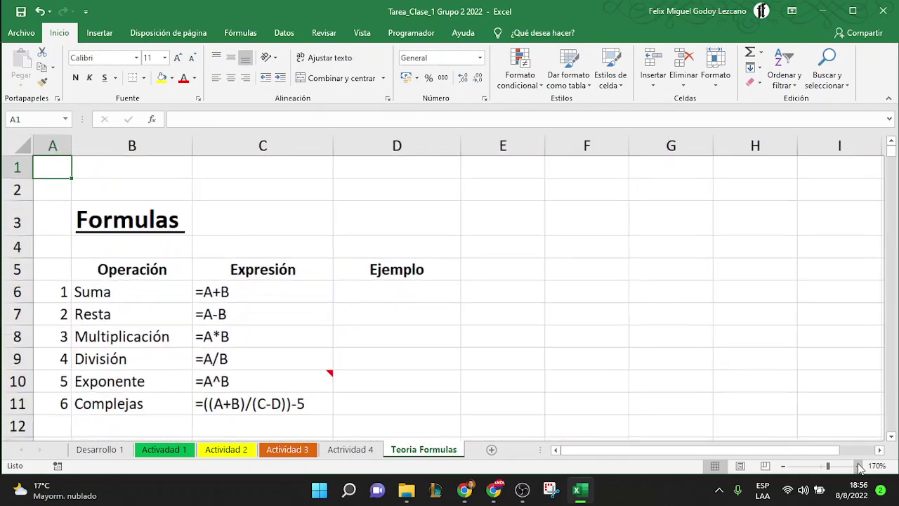
click(305, 288)
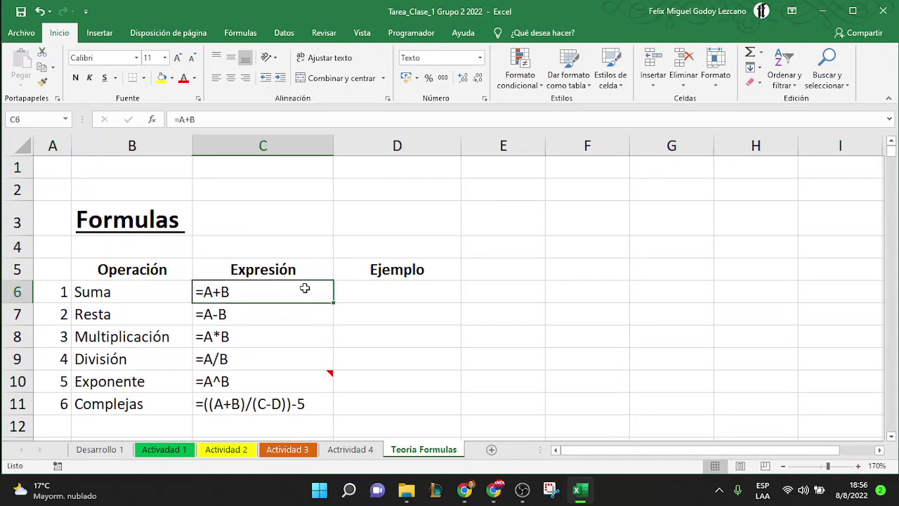
key(Down)
key(Down)
key(Down)
key(Down)
key(Down)
key(Down)
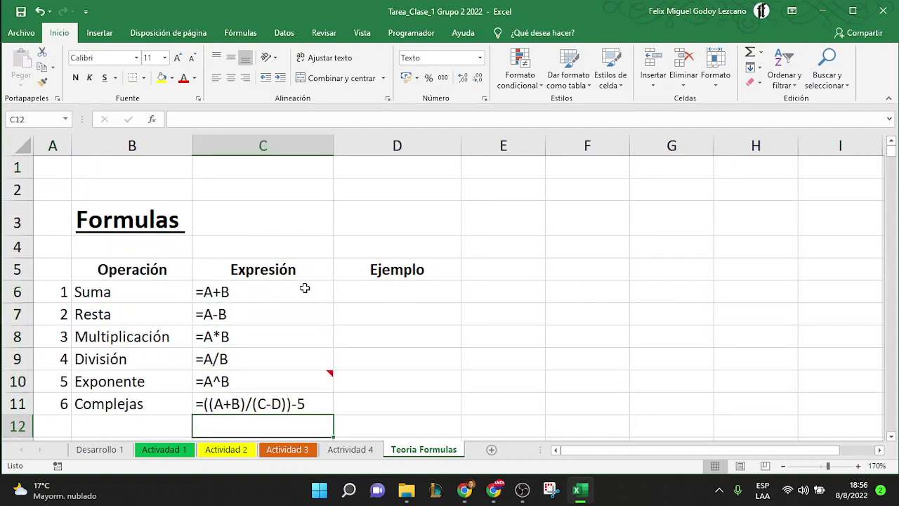
key(Up)
key(Up)
key(Up)
key(Up)
key(Up)
key(Up)
key(Down)
key(Down)
key(Down)
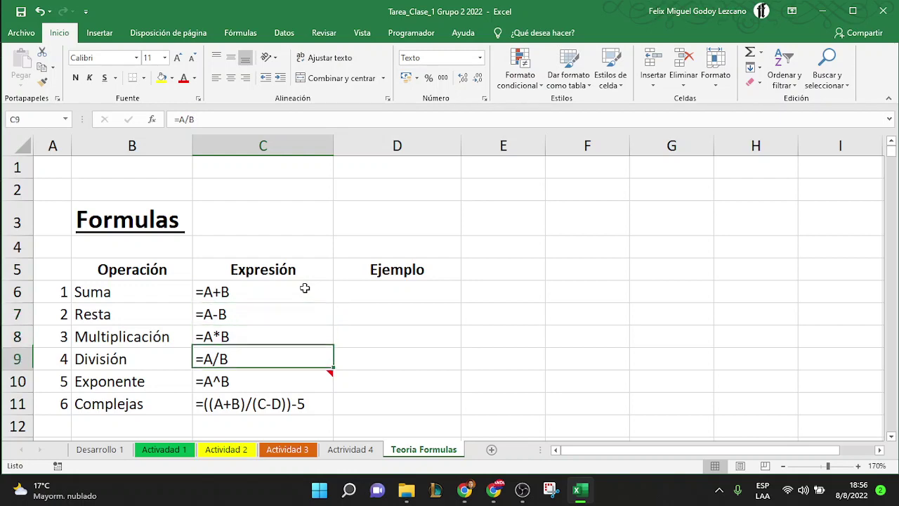
key(Down)
key(Down)
key(Down)
key(Down)
key(Down)
key(Down)
key(Down)
key(Down)
key(Down)
key(Down)
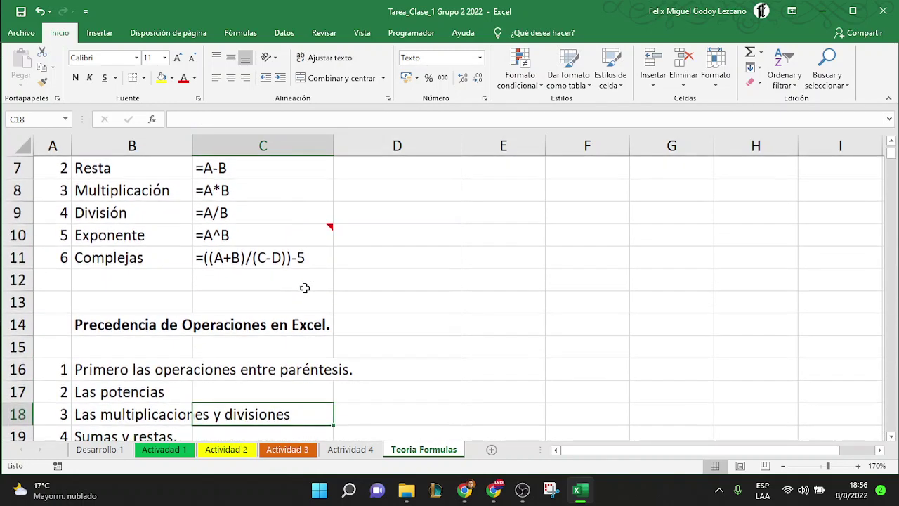
key(Down)
key(Down)
key(Down)
key(Down)
key(Down)
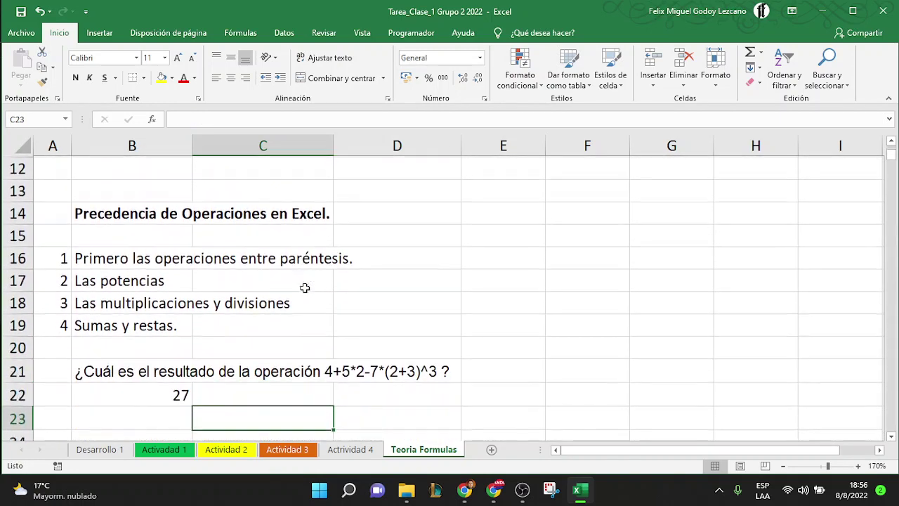
key(Up)
key(Up)
key(Up)
key(Up)
key(Left)
key(Left)
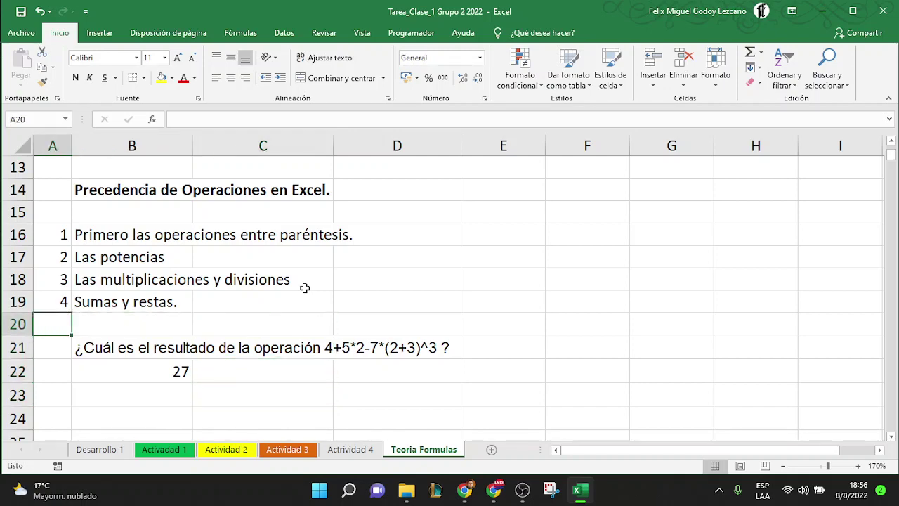
key(Up)
key(Up)
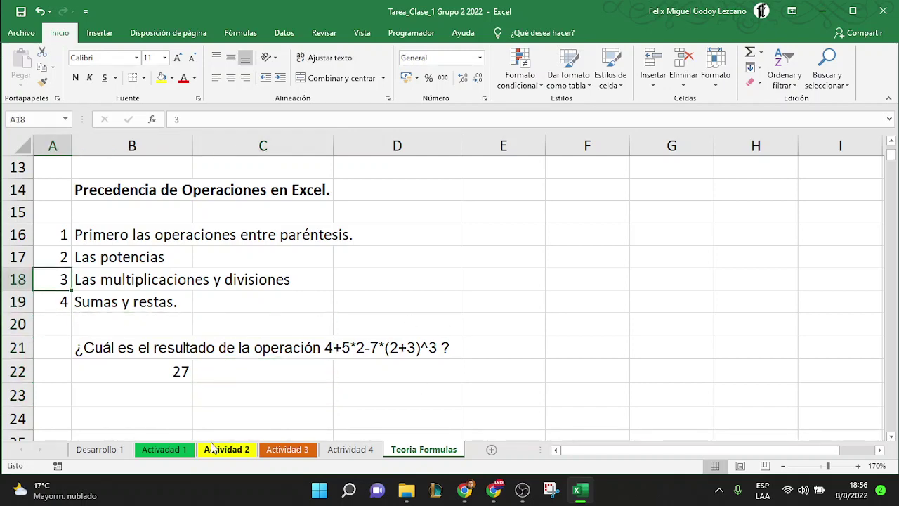
click(237, 454)
click(298, 452)
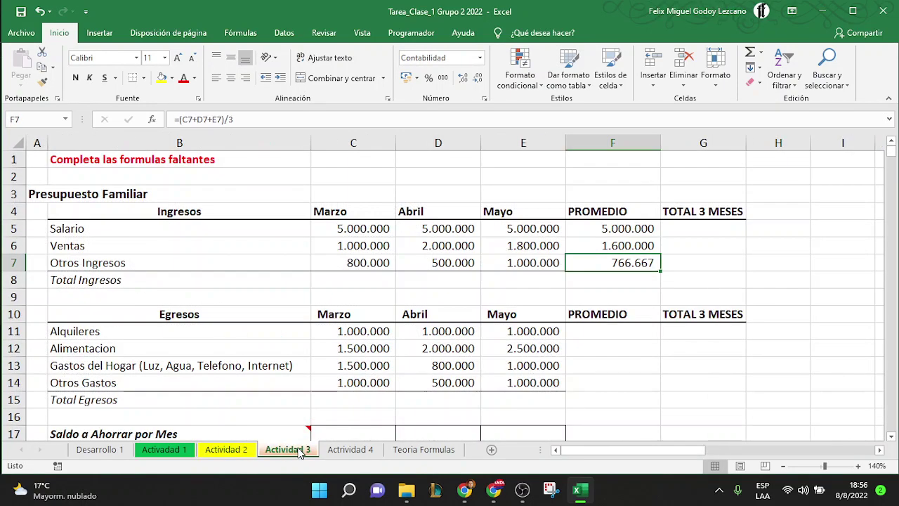
Enter =SUMA(C5:E5) in G5 and fill to G7: 15.000.000, 4.800.000, 2.300.000
click(710, 229)
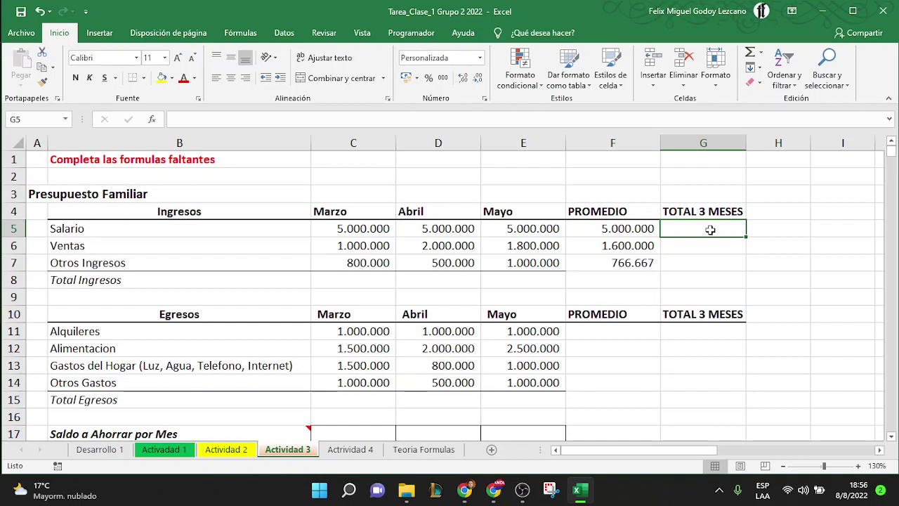
text(=)
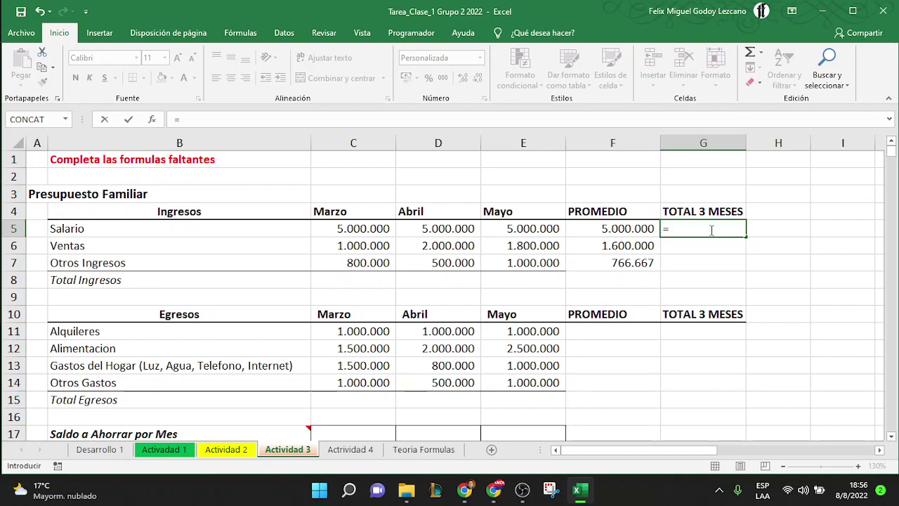
text(SUMA)
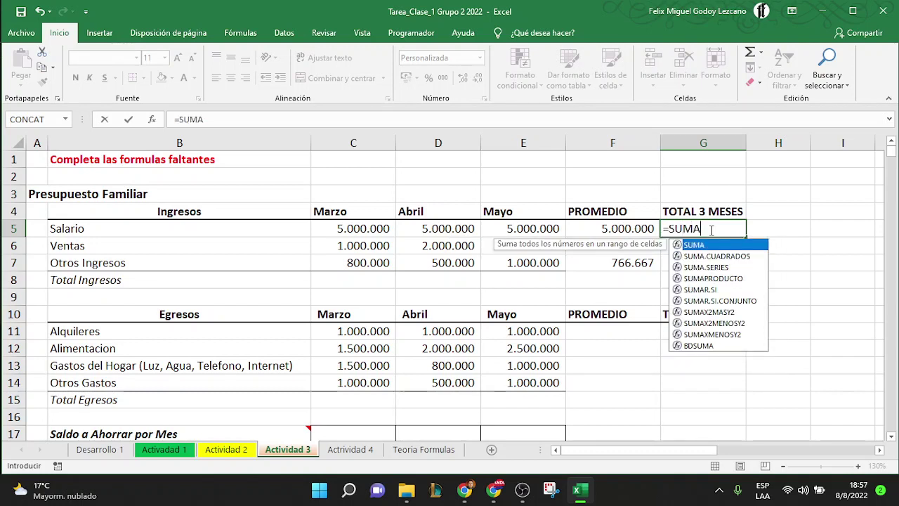
text(()
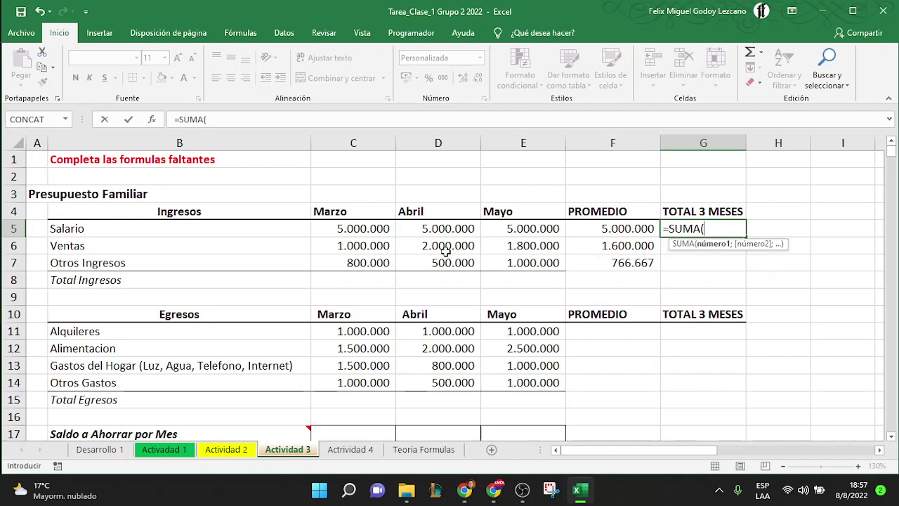
click(368, 228)
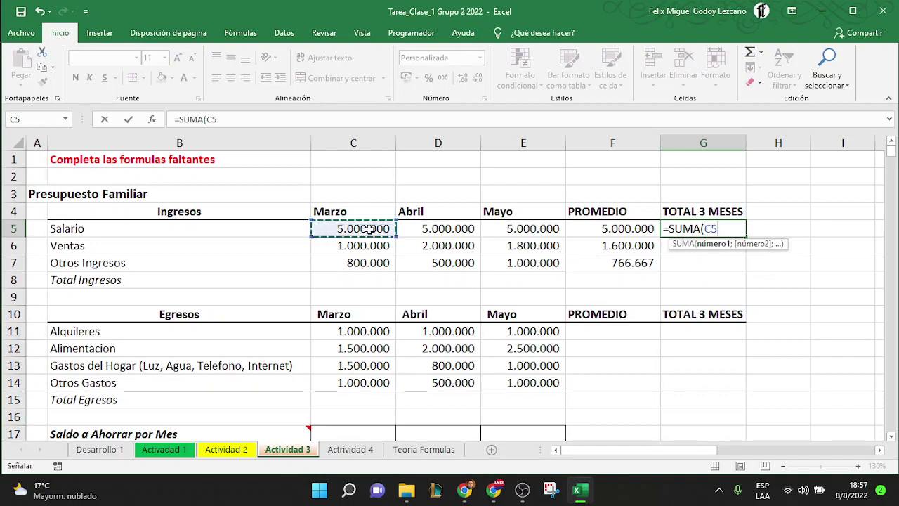
click(426, 228)
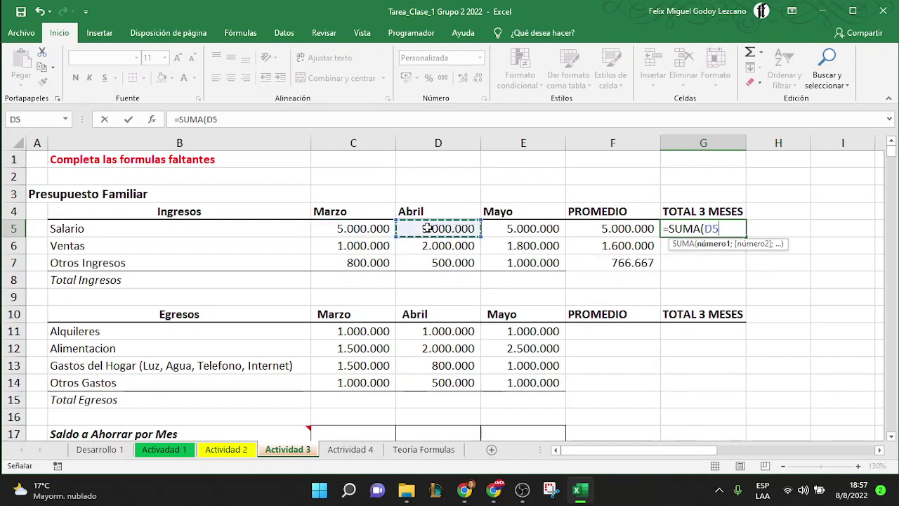
click(511, 230)
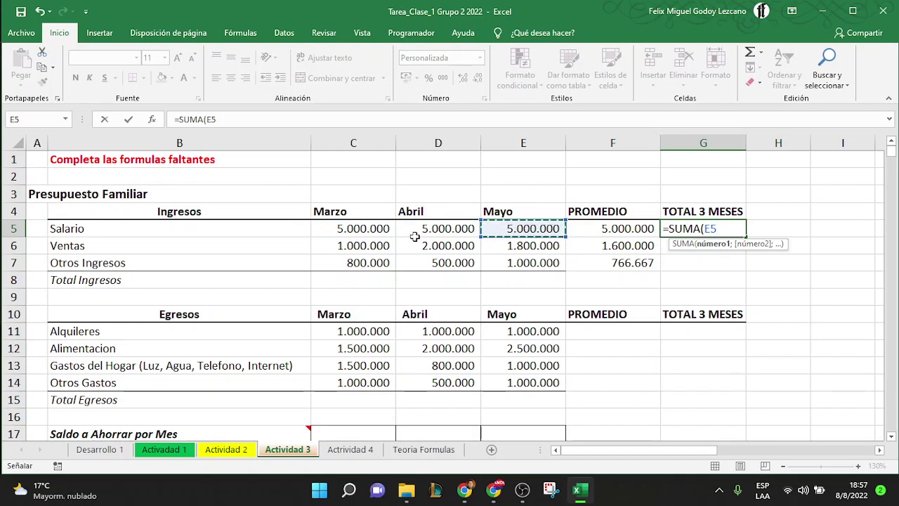
click(364, 231)
drag(364, 231, 517, 230)
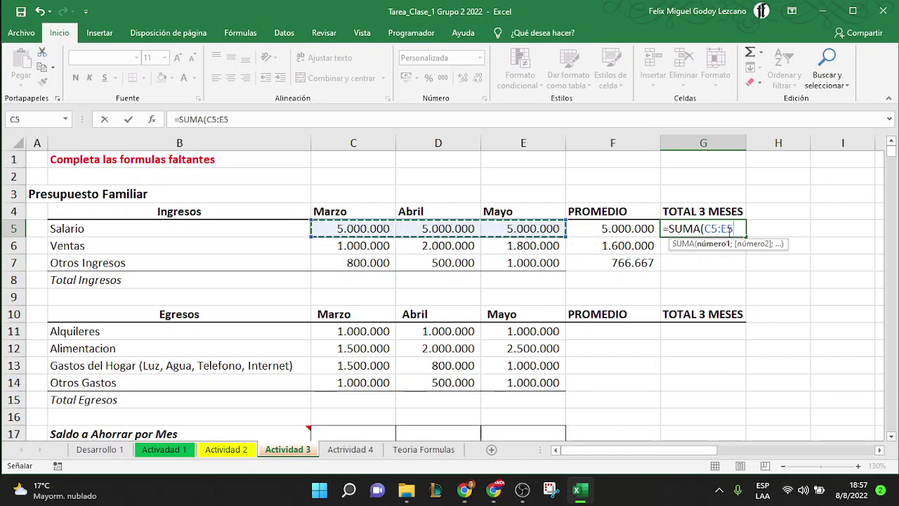
click(739, 228)
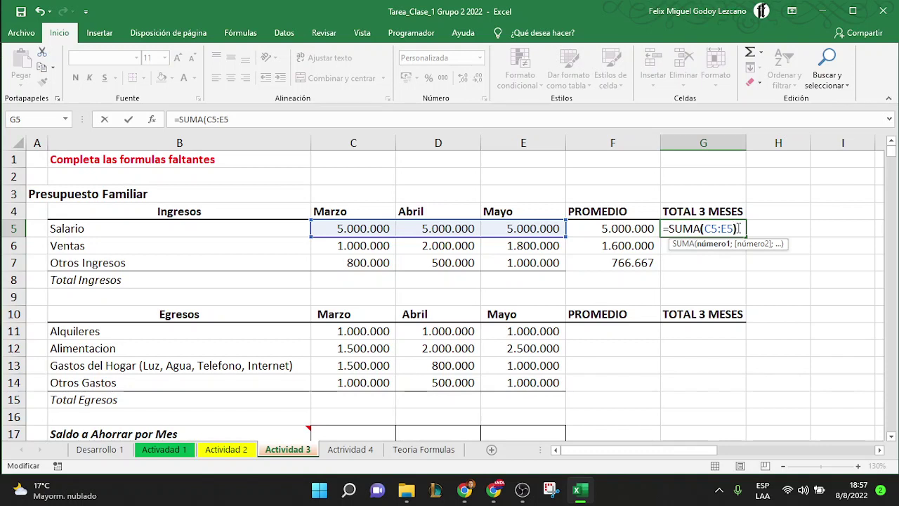
text())
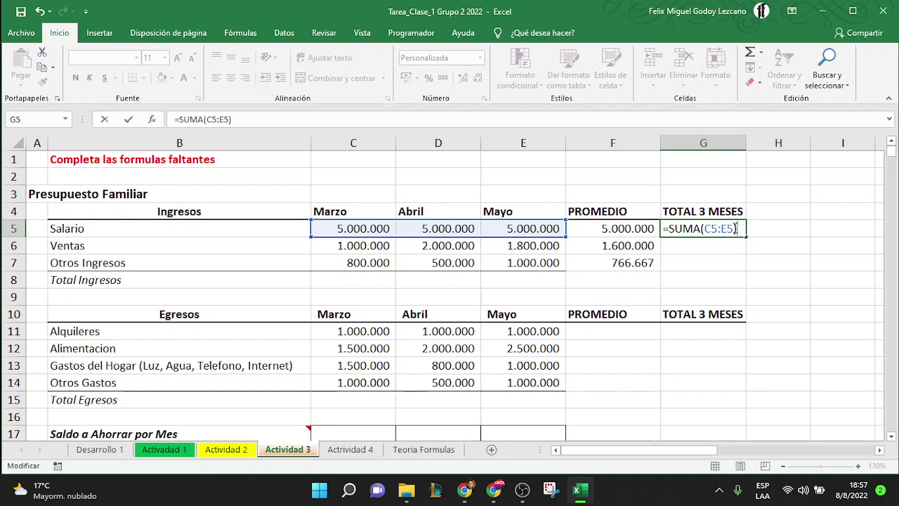
click(735, 228)
key(Return)
click(740, 228)
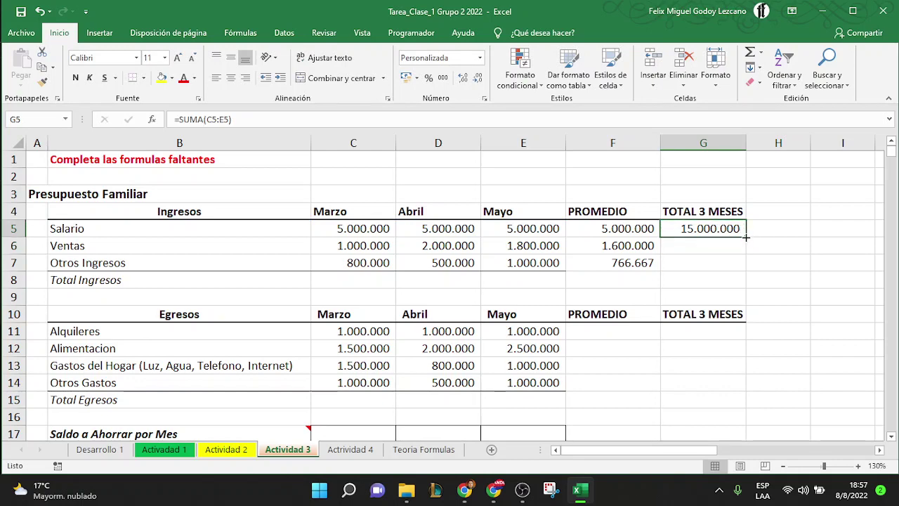
drag(744, 251, 745, 265)
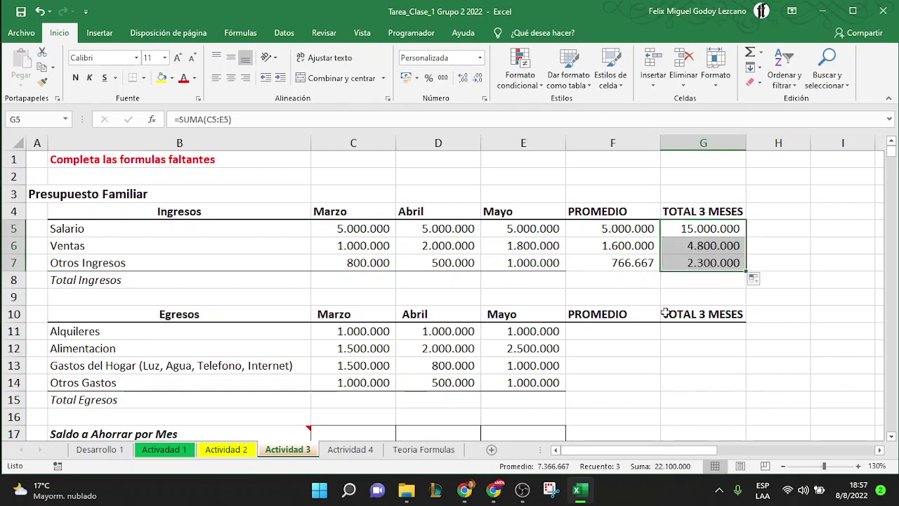
scroll(723, 300, down, 2)
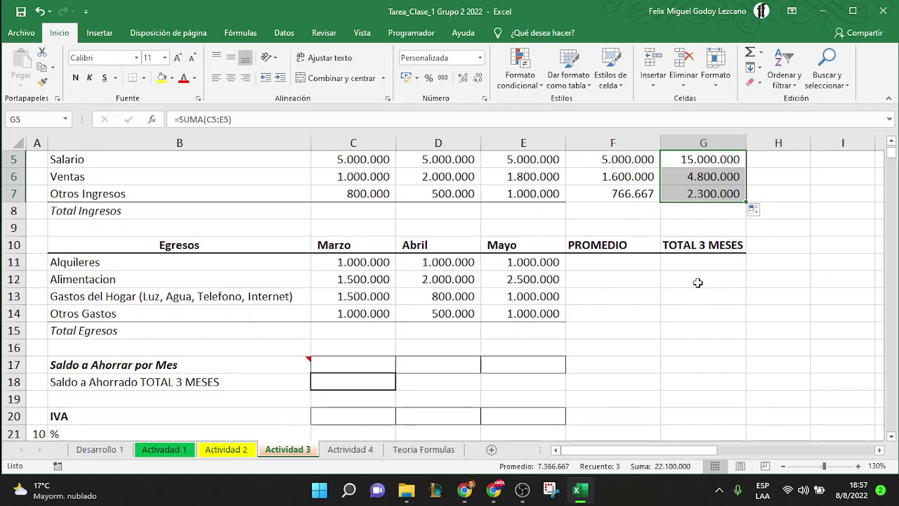
scroll(638, 333, down, 2)
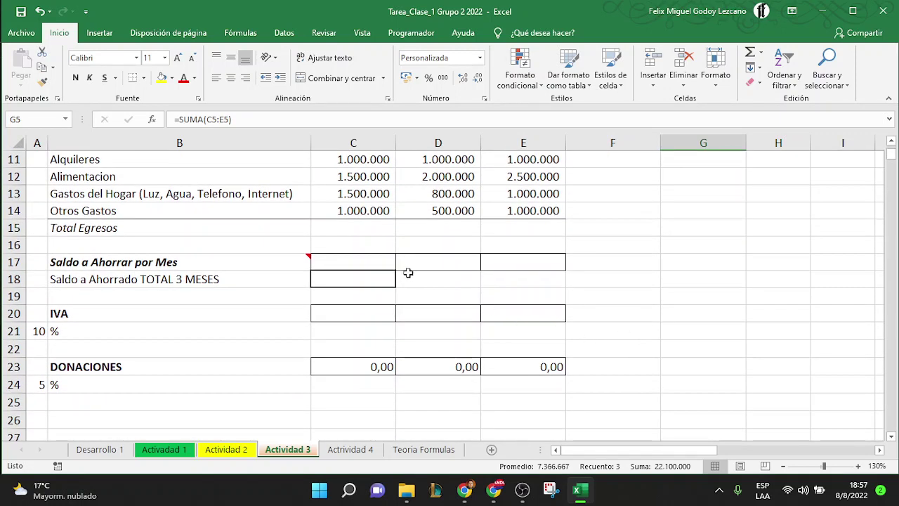
mouse_move(300, 257)
scroll(299, 323, down, 1)
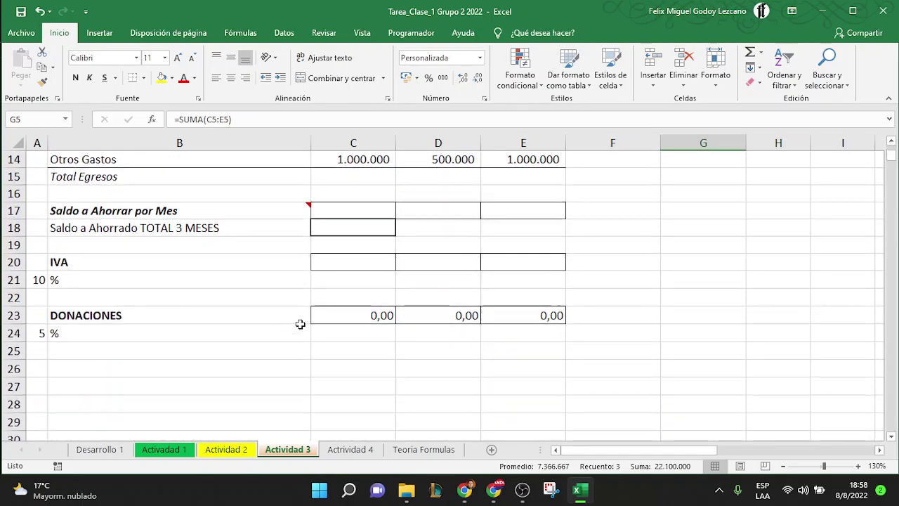
scroll(300, 323, up, 2)
scroll(300, 323, up, 1)
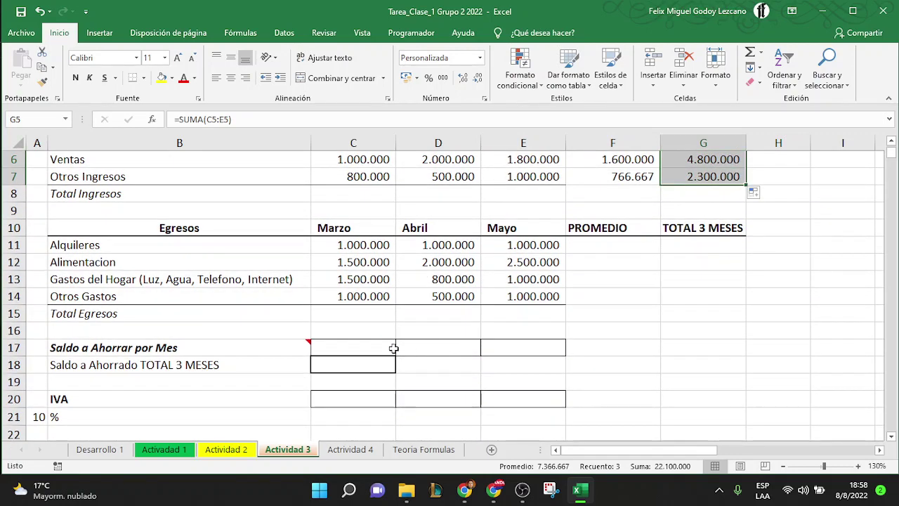
scroll(394, 349, up, 1)
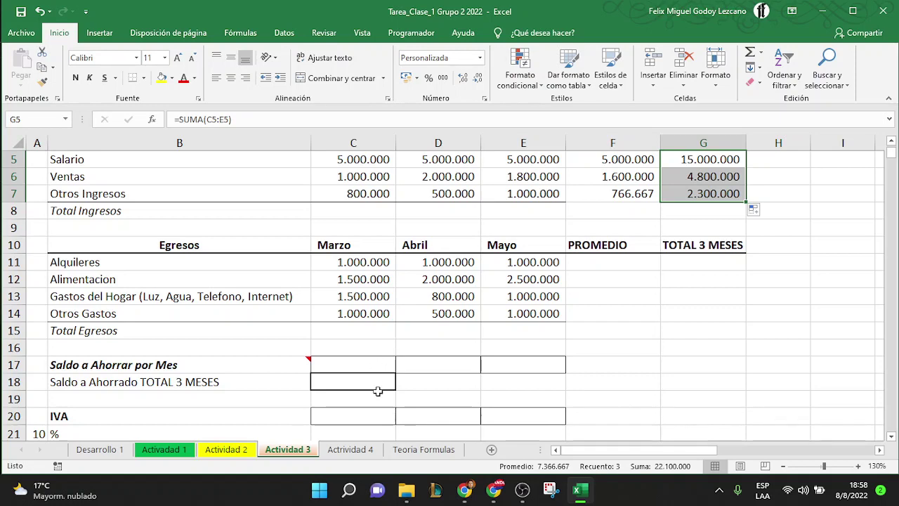
scroll(377, 389, down, 1)
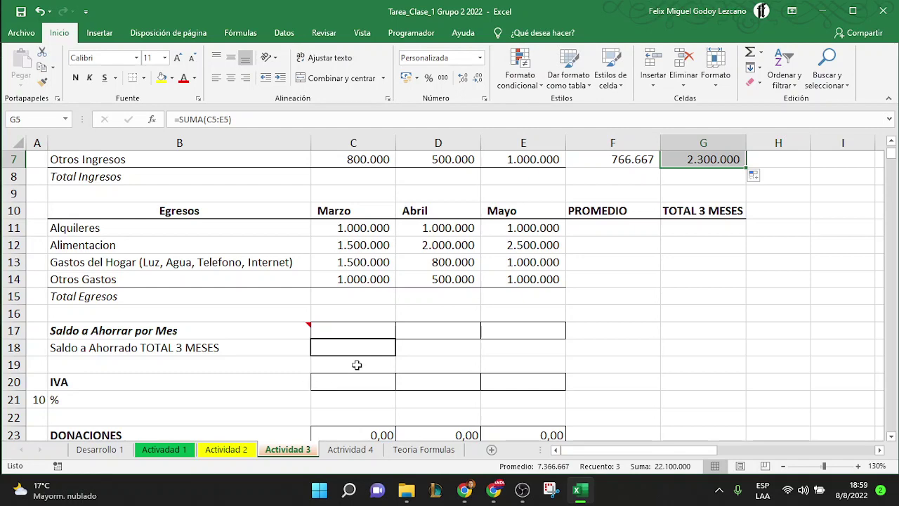
Enter the March IVA formula =C6*A21 in C20, replacing the hard-coded 10% with cell A21
scroll(356, 364, down, 1)
scroll(356, 364, up, 1)
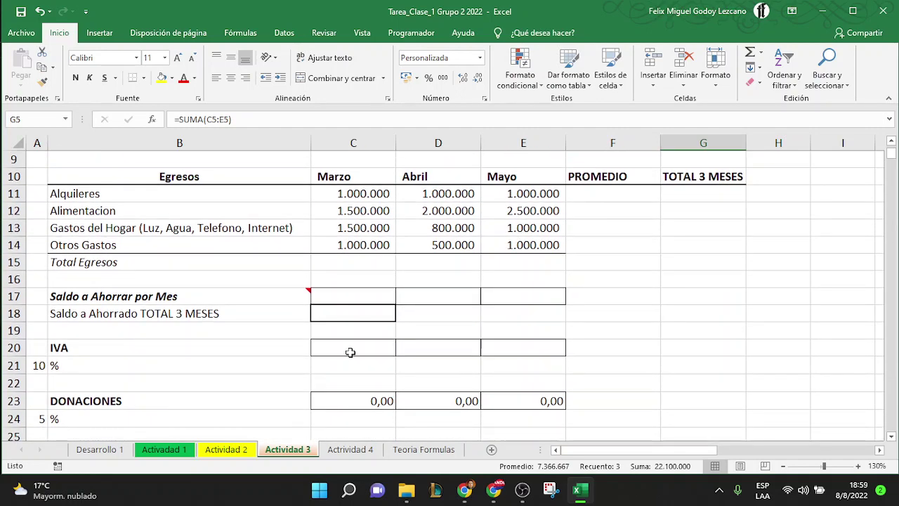
click(354, 296)
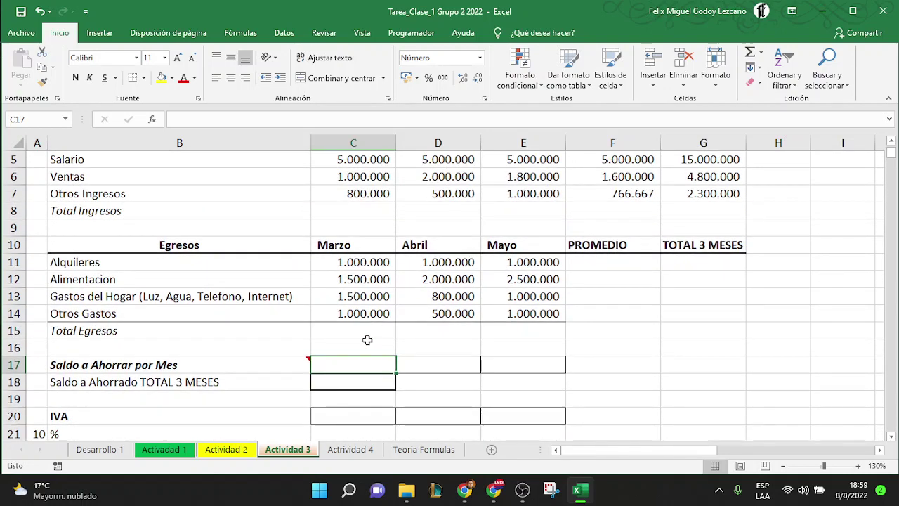
click(377, 174)
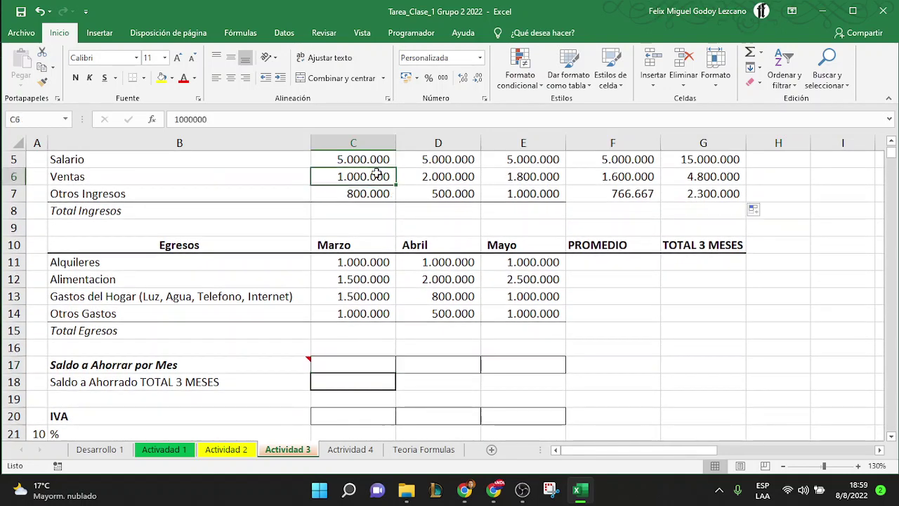
click(349, 415)
text(=)
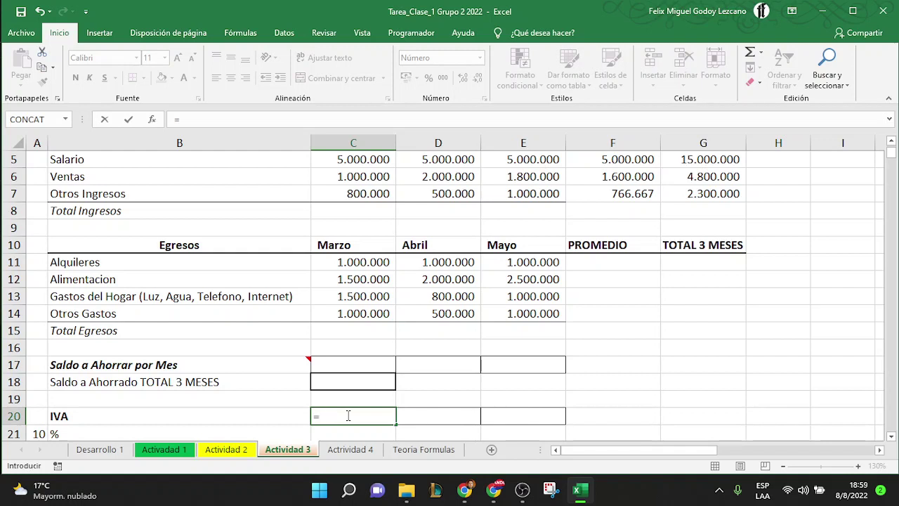
click(351, 180)
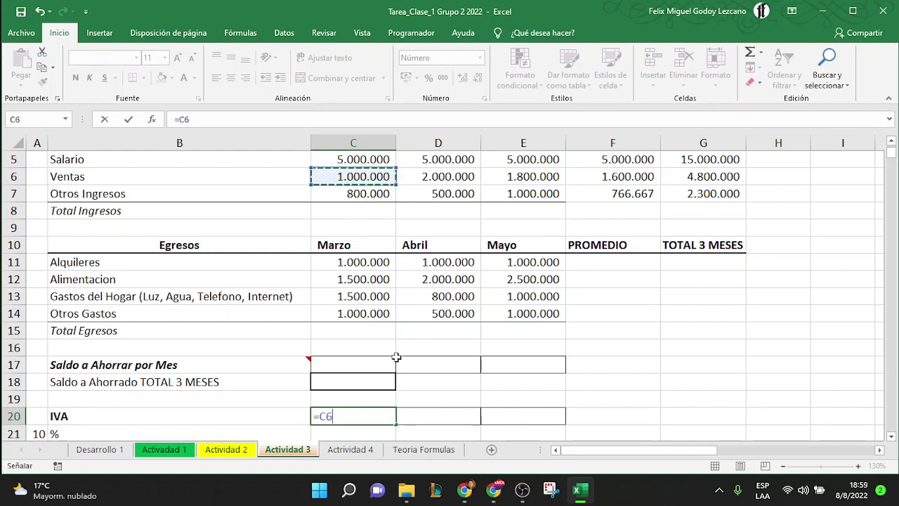
text(*)
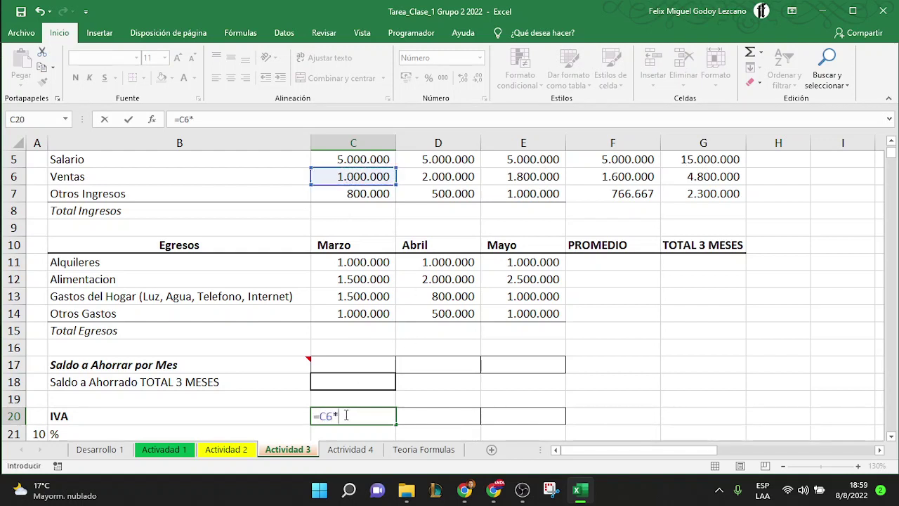
text(10&)
key(BackSpace)
text(%)
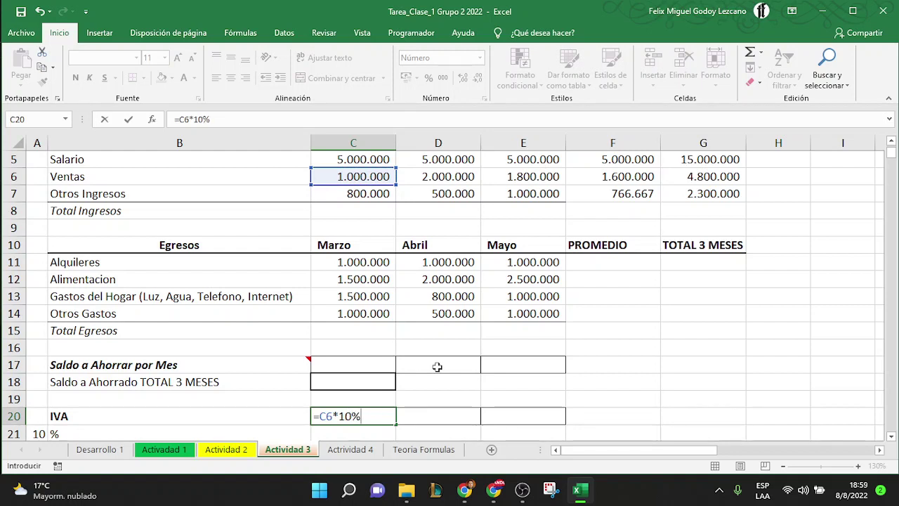
key(BackSpace)
key(BackSpace)
key(BackSpace)
scroll(267, 387, down, 1)
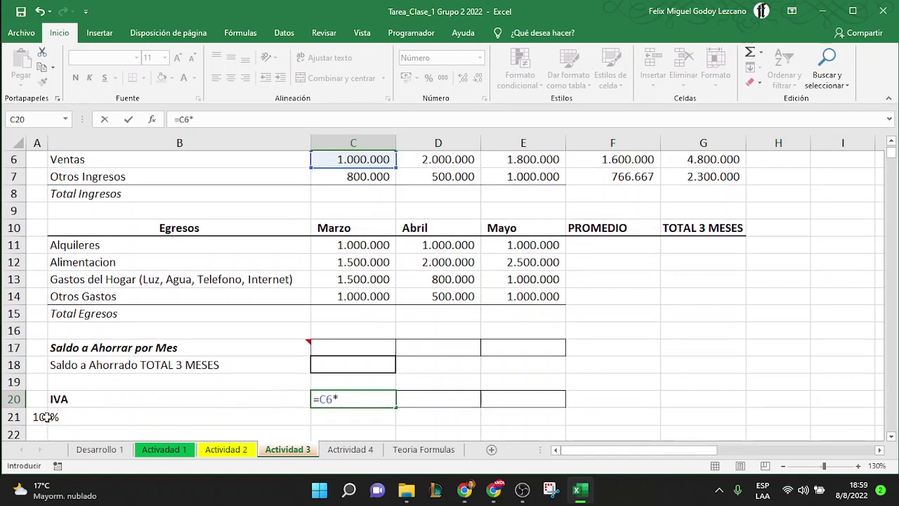
click(38, 416)
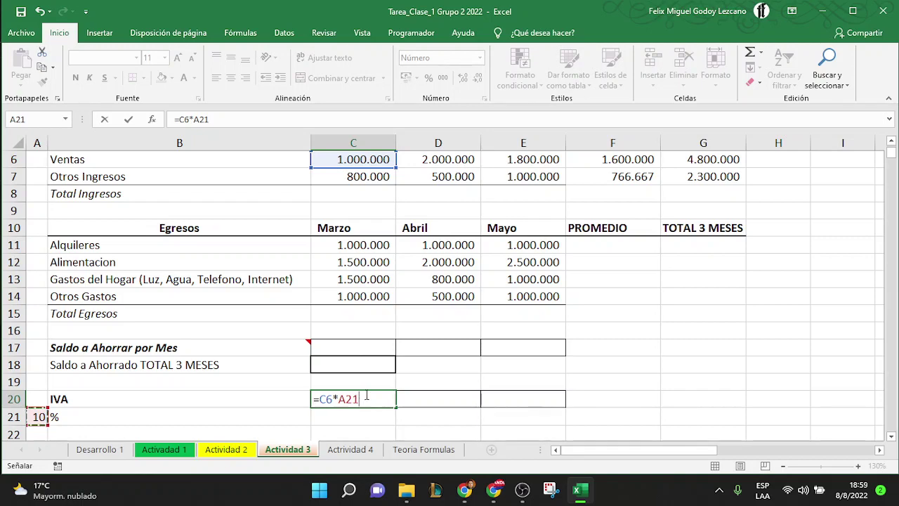
key(Return)
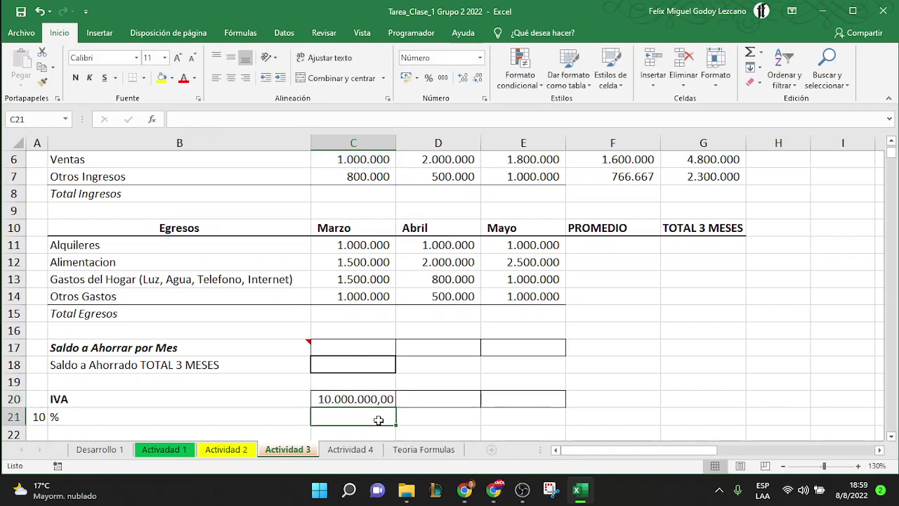
Change A21 to 10% and widen column A so the rate shows fully
click(380, 398)
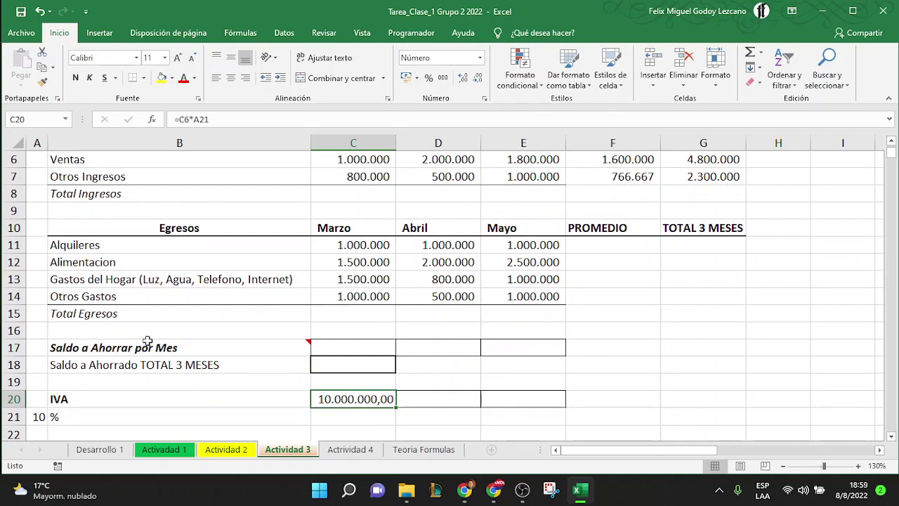
click(30, 413)
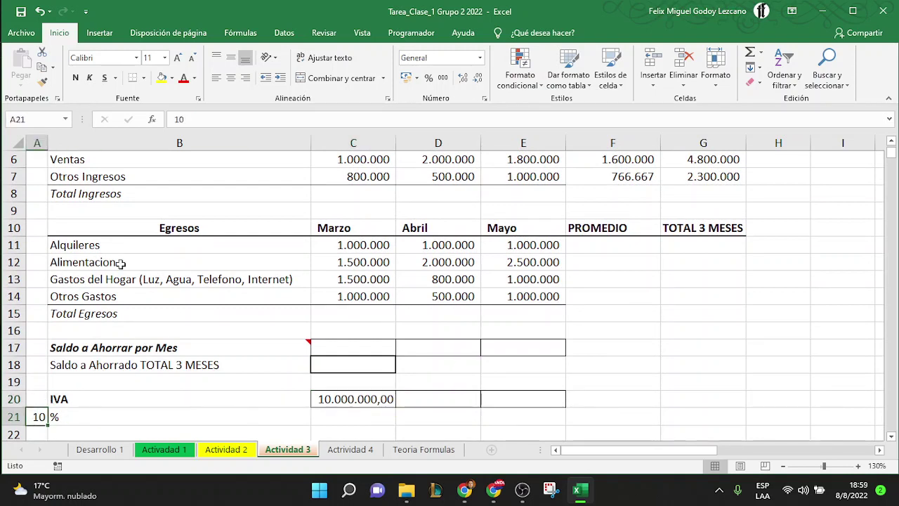
click(201, 119)
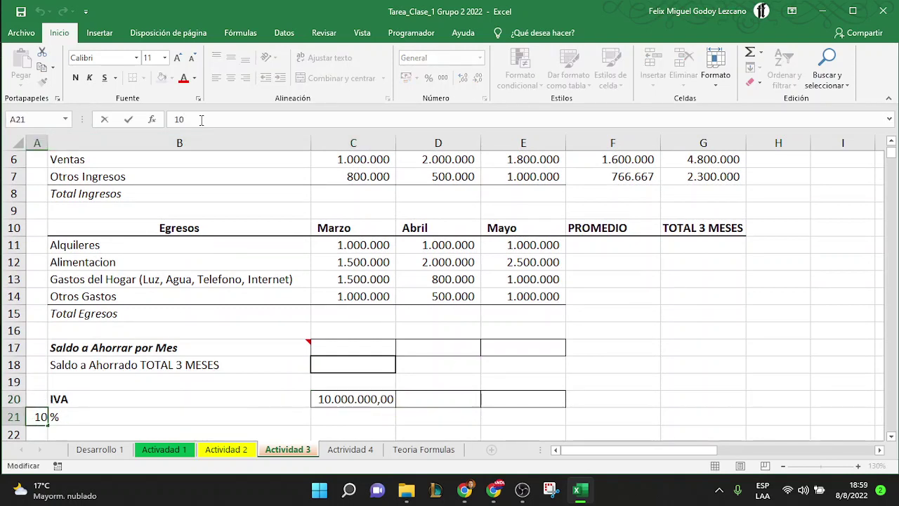
text(%)
key(Return)
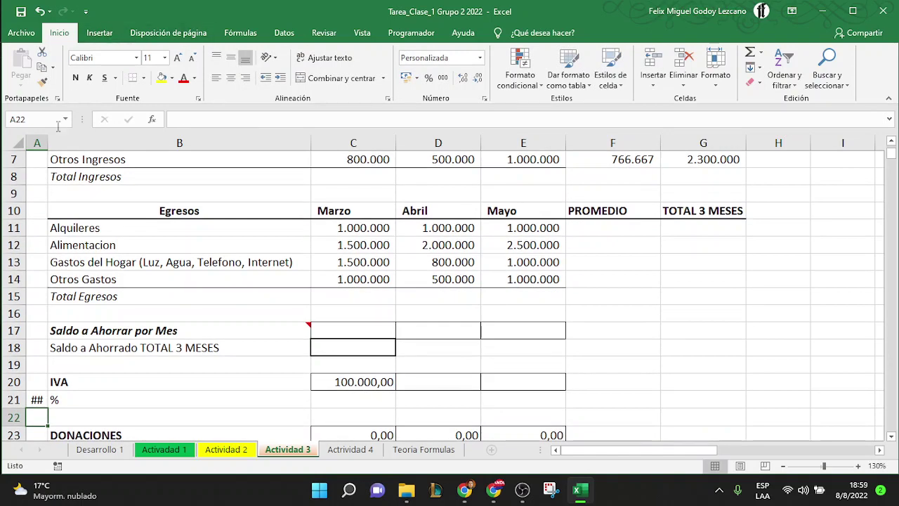
drag(48, 142, 63, 142)
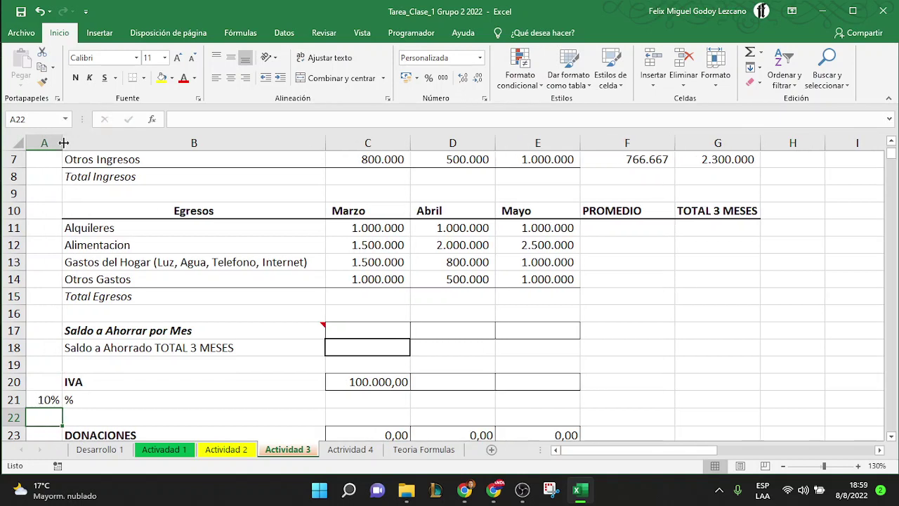
click(367, 383)
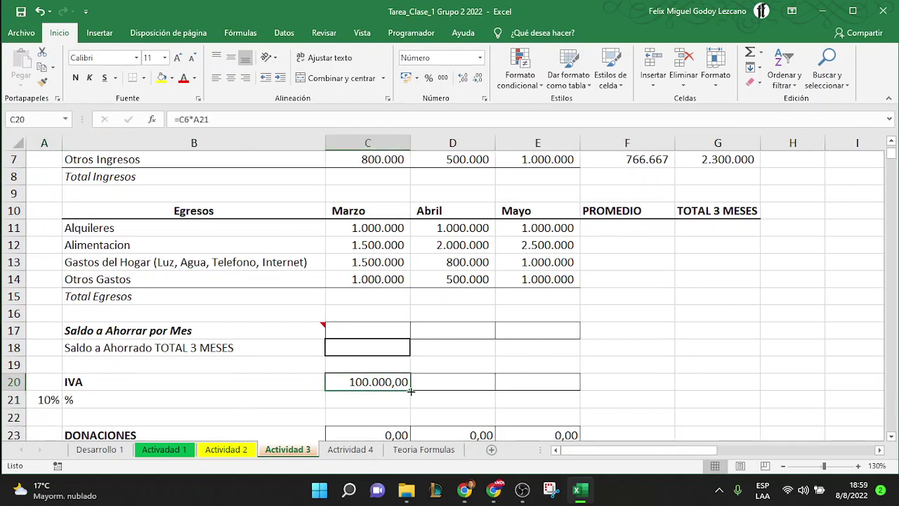
Fill the IVA formula from C20 across to E20
scroll(432, 346, up, 1)
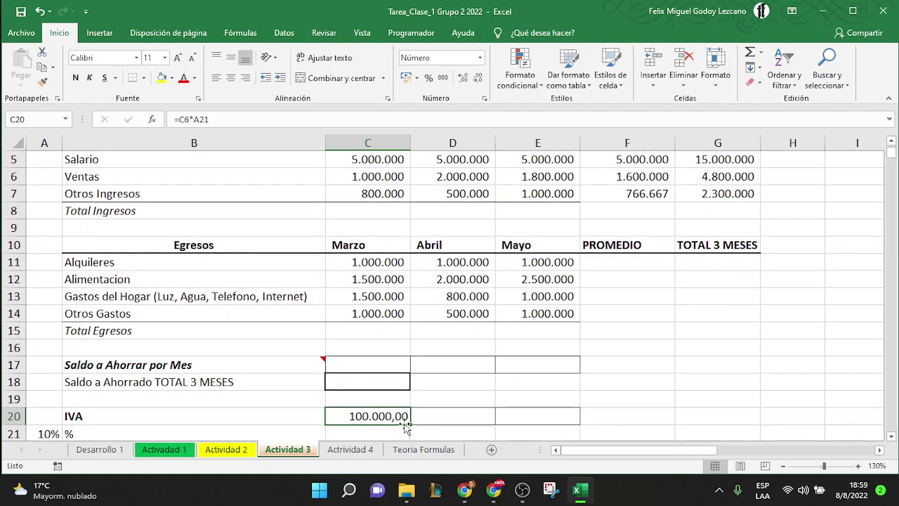
drag(411, 424, 554, 424)
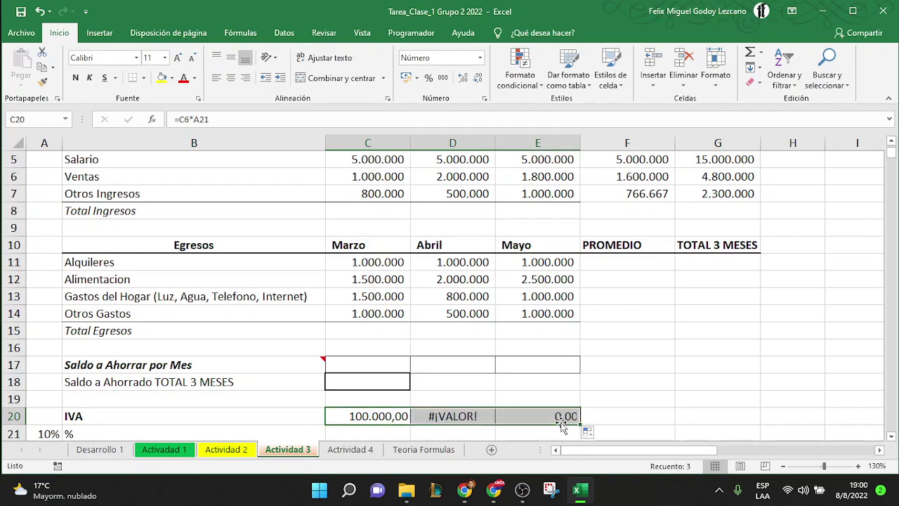
scroll(535, 391, down, 1)
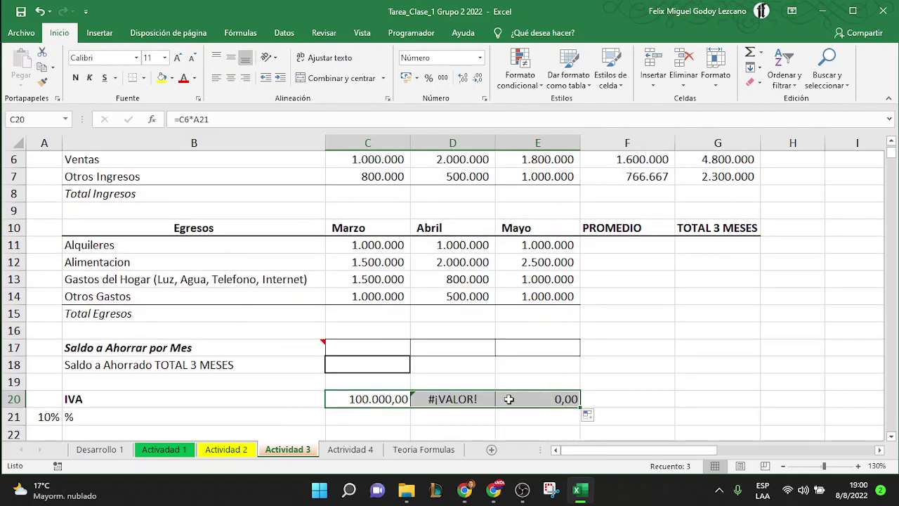
Inspect the copied formulas giving #¡VALOR! and 0,00, then reopen C20 to fix the rate reference
double_click(398, 401)
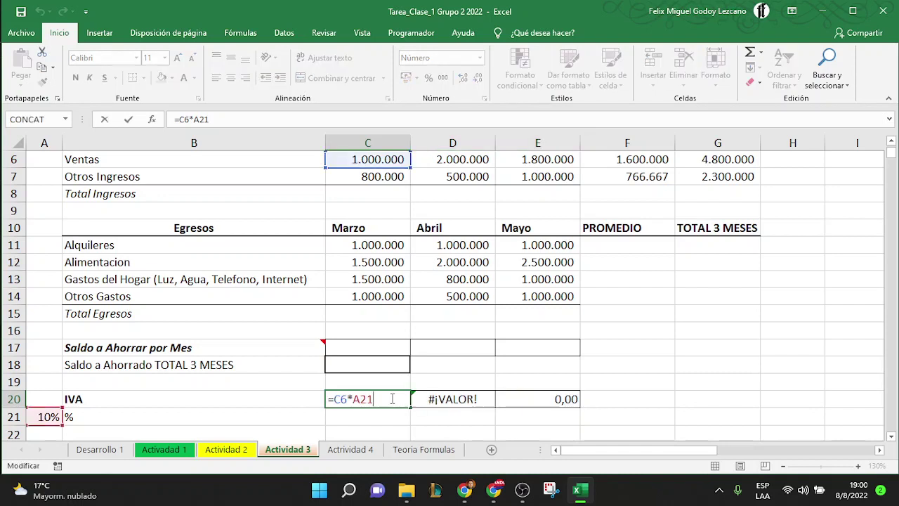
key(ctrl+Return)
double_click(455, 398)
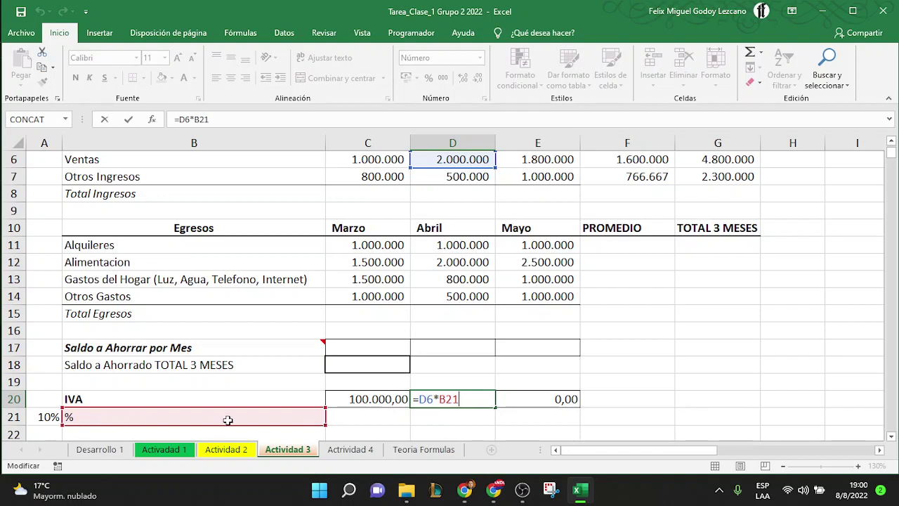
double_click(546, 400)
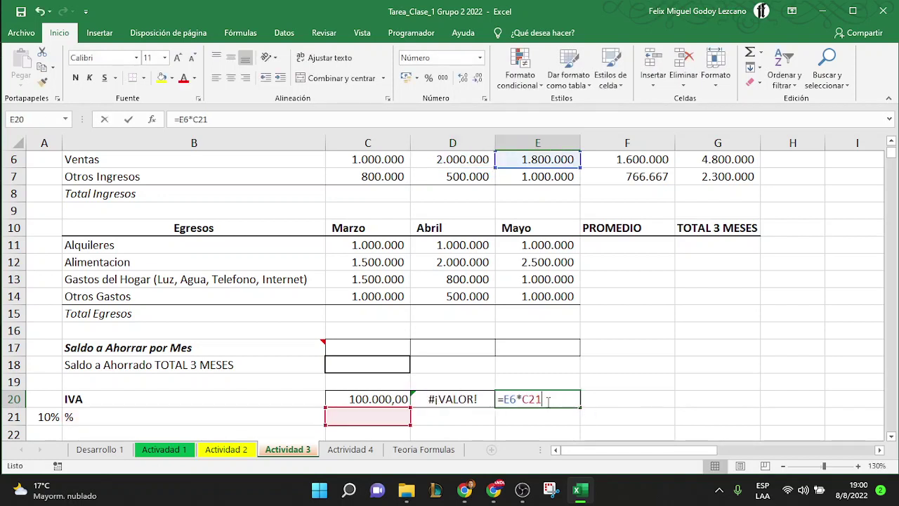
key(Escape)
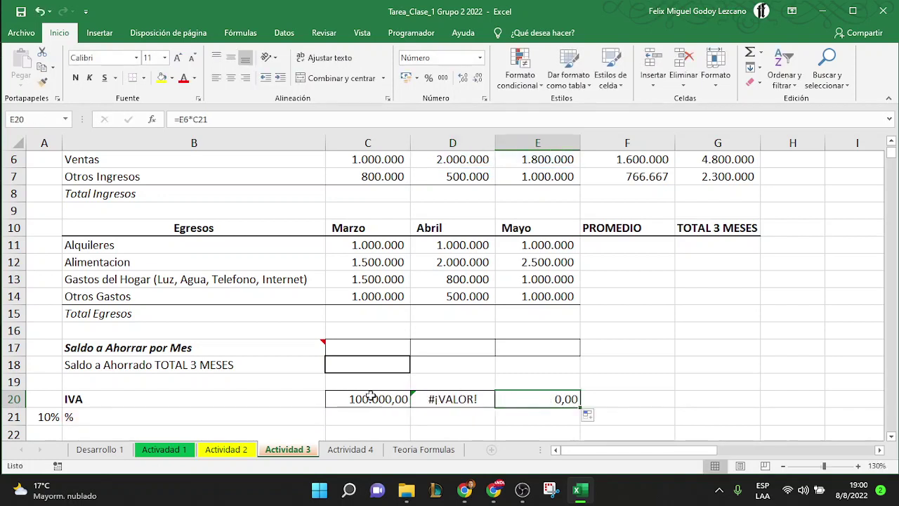
double_click(371, 398)
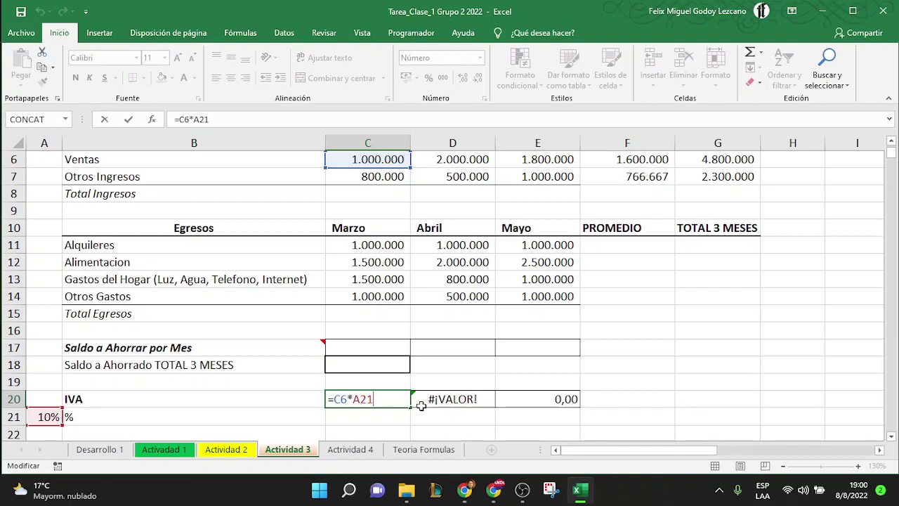
key(Left)
key(Left)
Type dollar signs into the A21 reference in C20's formula to anchor it
text($)
key(Right)
text($)
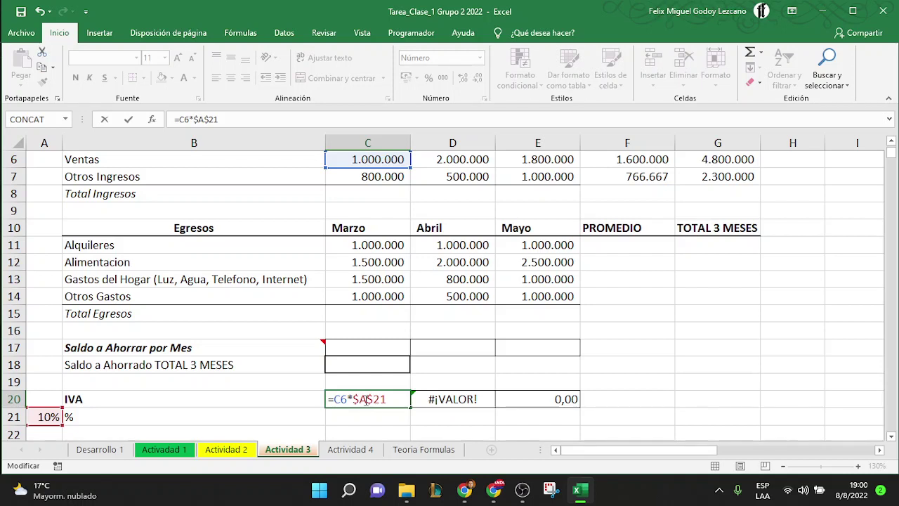
key(BackSpace)
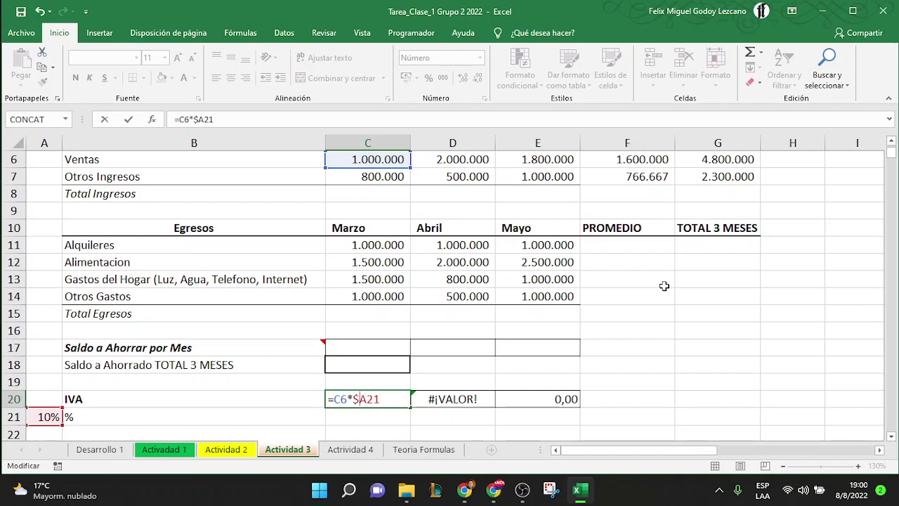
key(BackSpace)
text($)
text($)
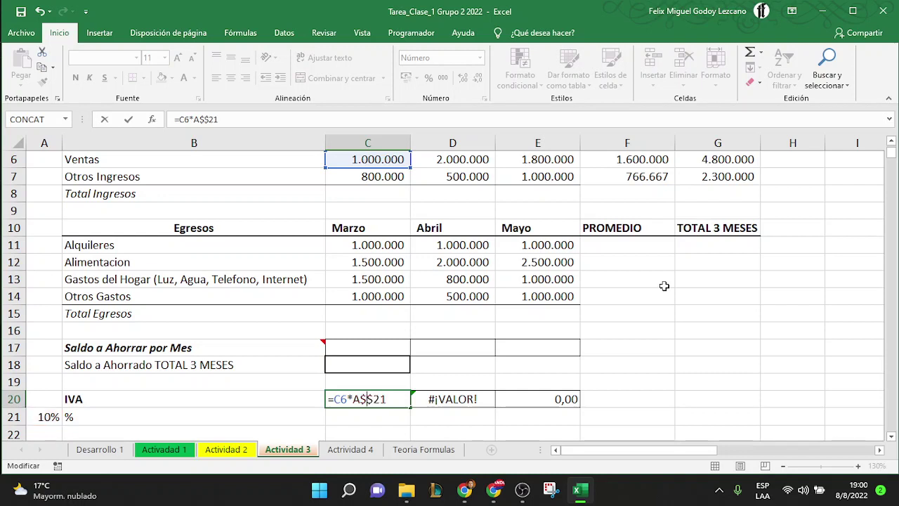
key(BackSpace)
key(Left)
key(Left)
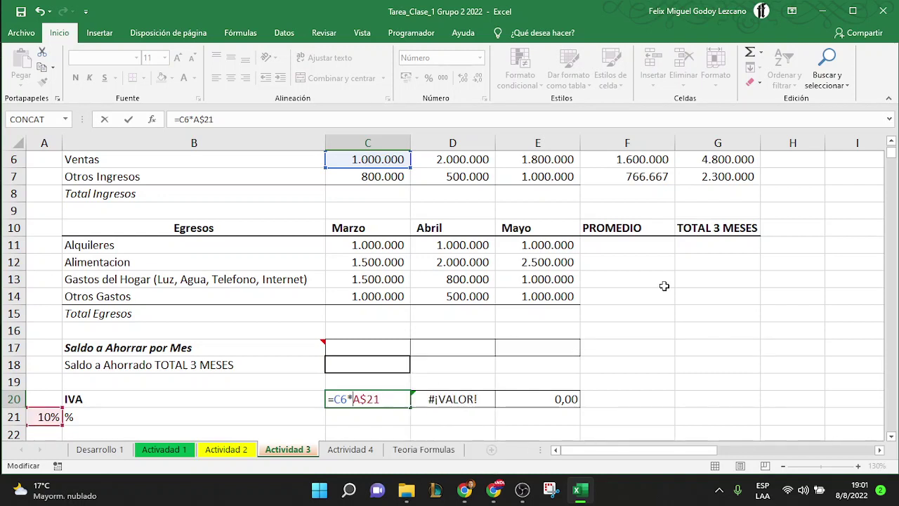
text($)
Cycle the reference with F4 to $A$21 and commit C20's =C6*$A$21 formula
key(F4)
key(F4)
key(F4)
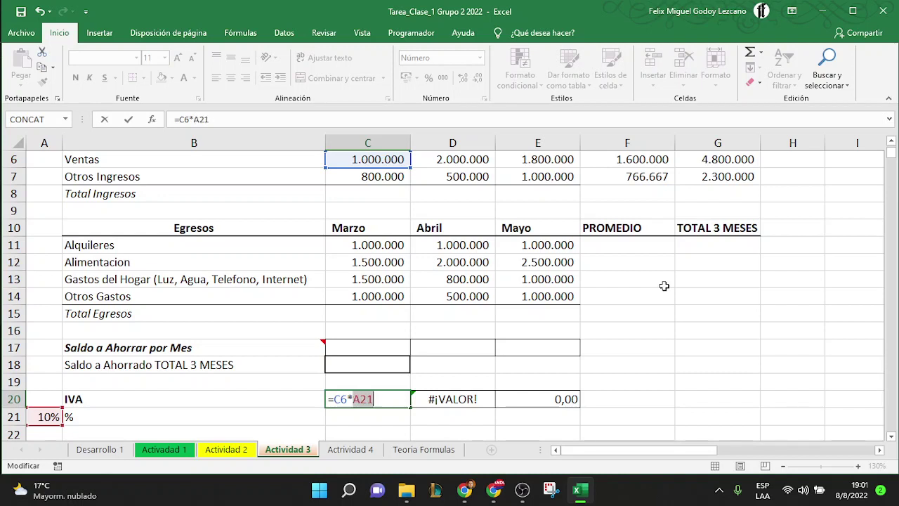
click(383, 401)
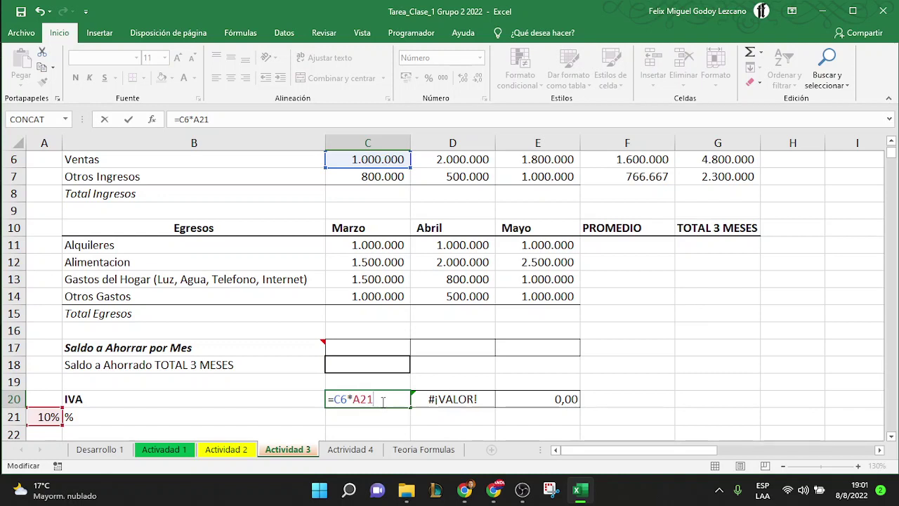
key(F4)
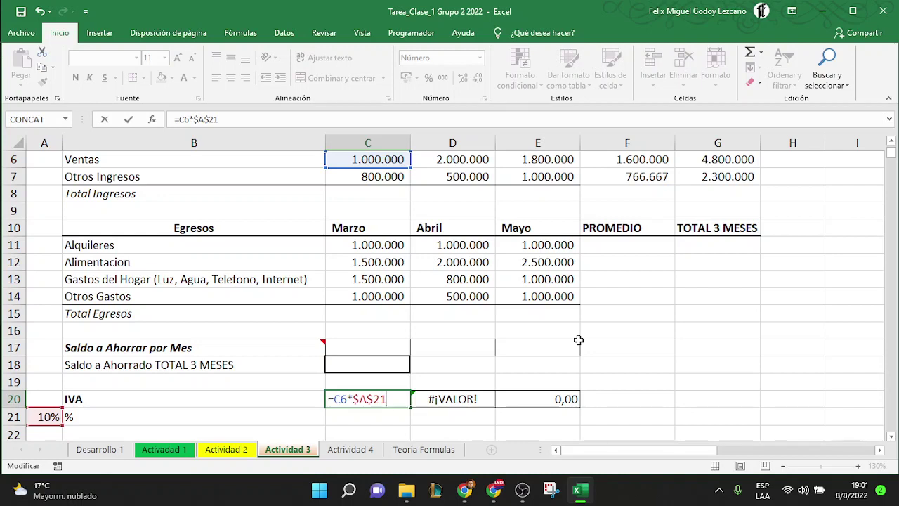
key(F4)
key(F4)
key(F4)
key(F4)
key(Return)
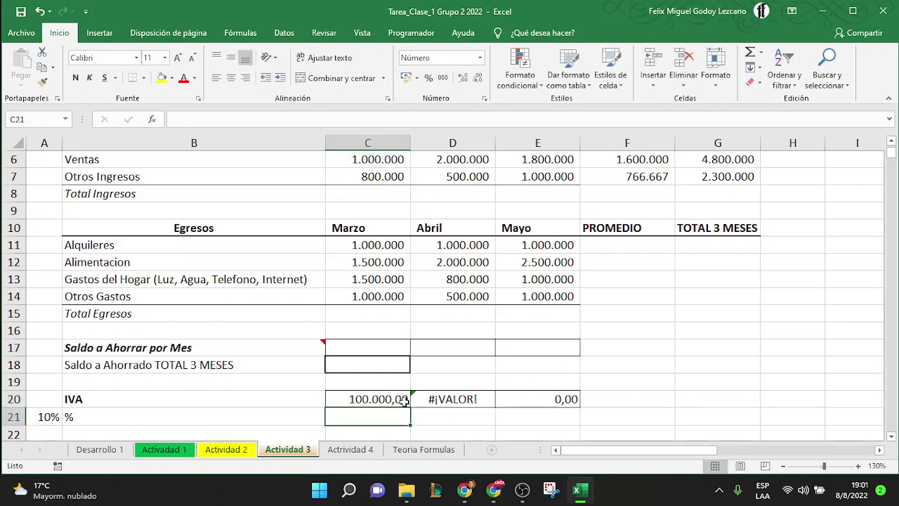
Fill C20's locked formula to E20, giving 200.000,00 and 180.000,00, and check D20, E20 and A21
click(401, 399)
drag(410, 407, 566, 410)
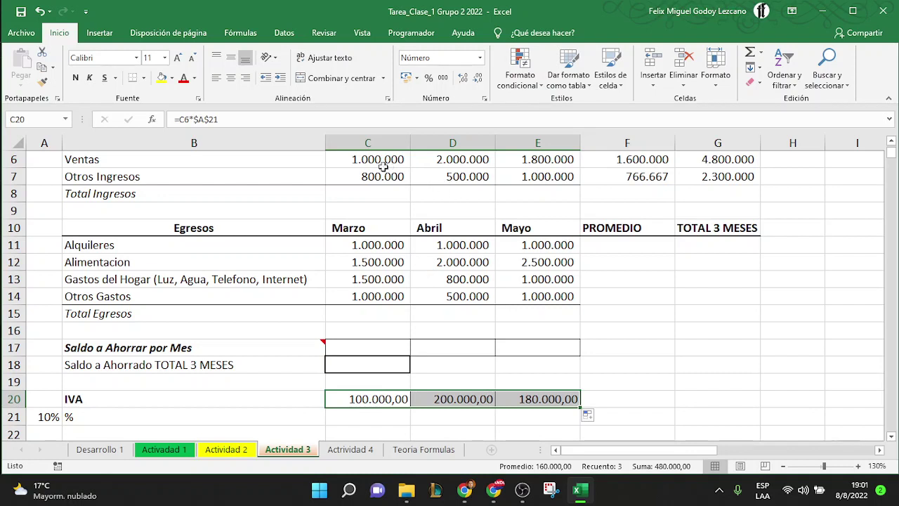
click(449, 398)
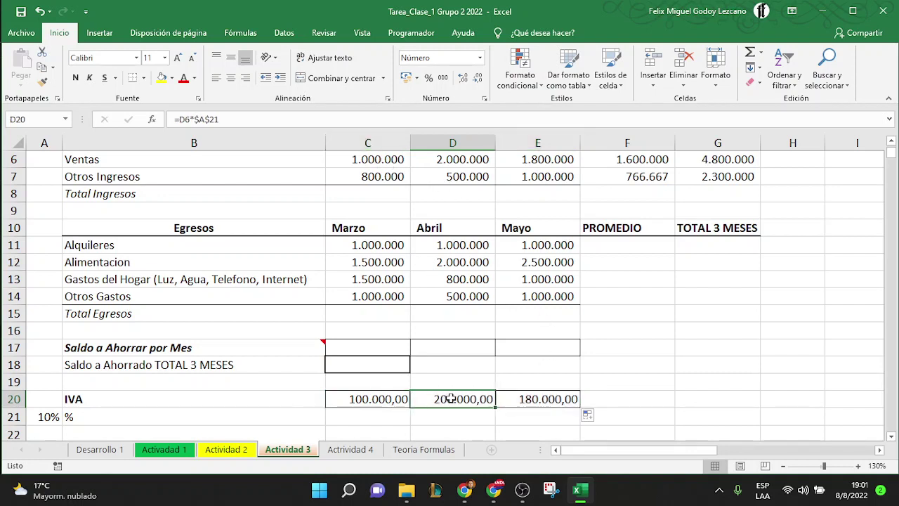
click(526, 399)
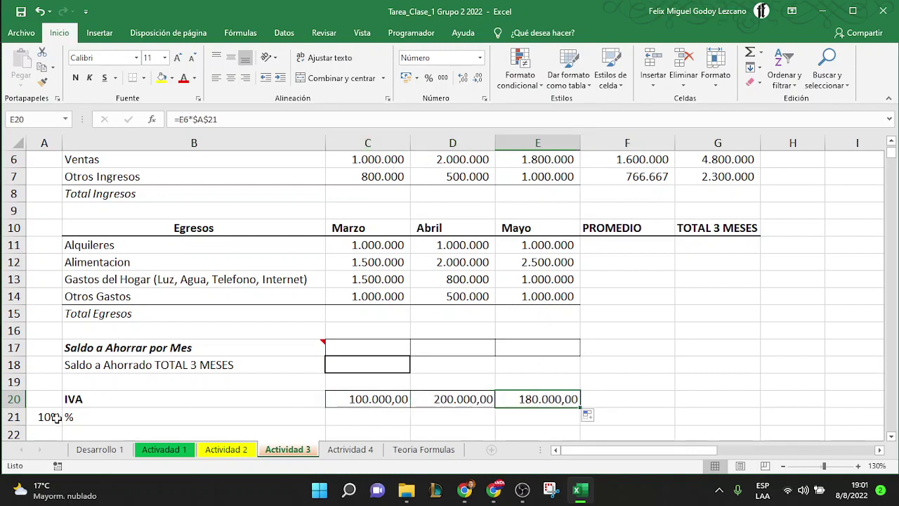
click(49, 417)
drag(49, 417, 211, 345)
click(211, 346)
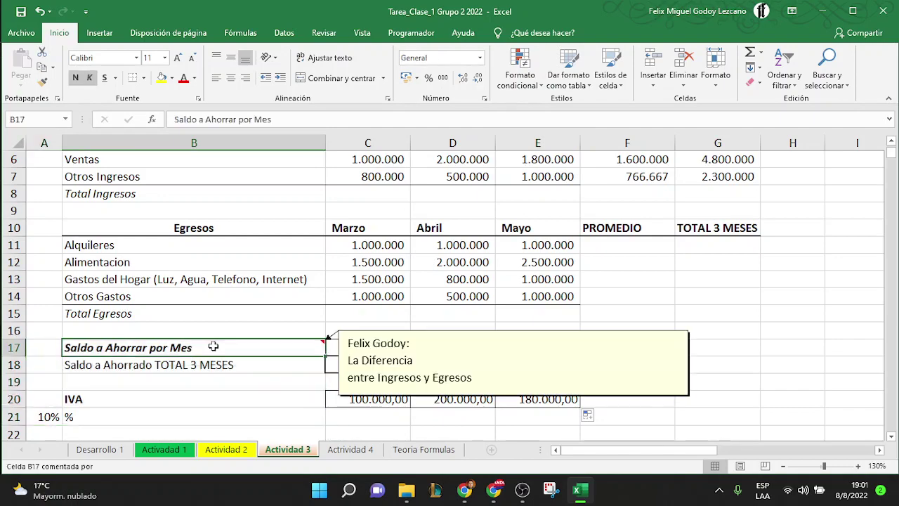
click(241, 377)
scroll(241, 377, down, 2)
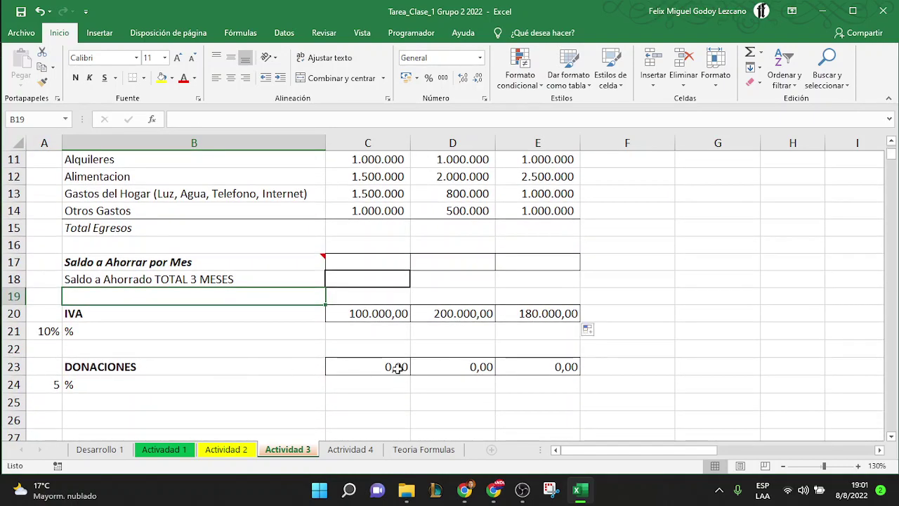
scroll(399, 368, up, 4)
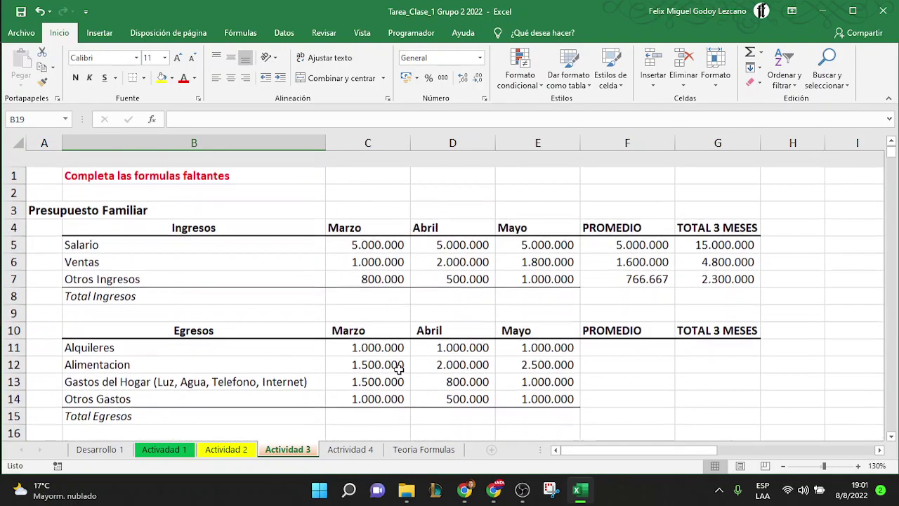
Open the Actividad 4 sheet, zoom to 120% and select cell B8
click(351, 450)
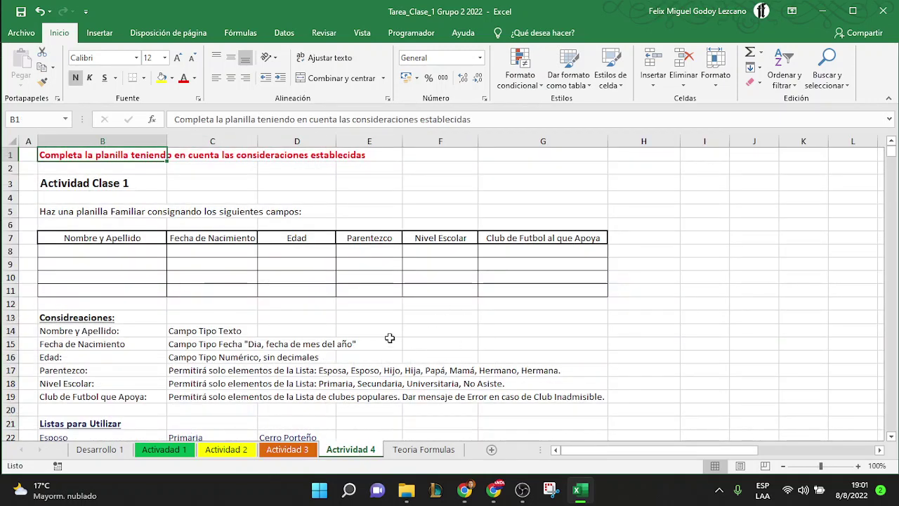
click(857, 465)
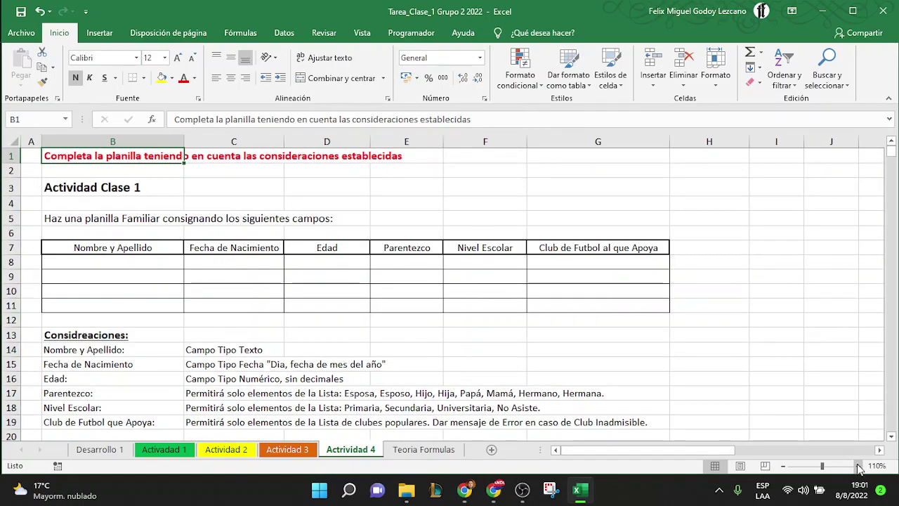
click(857, 465)
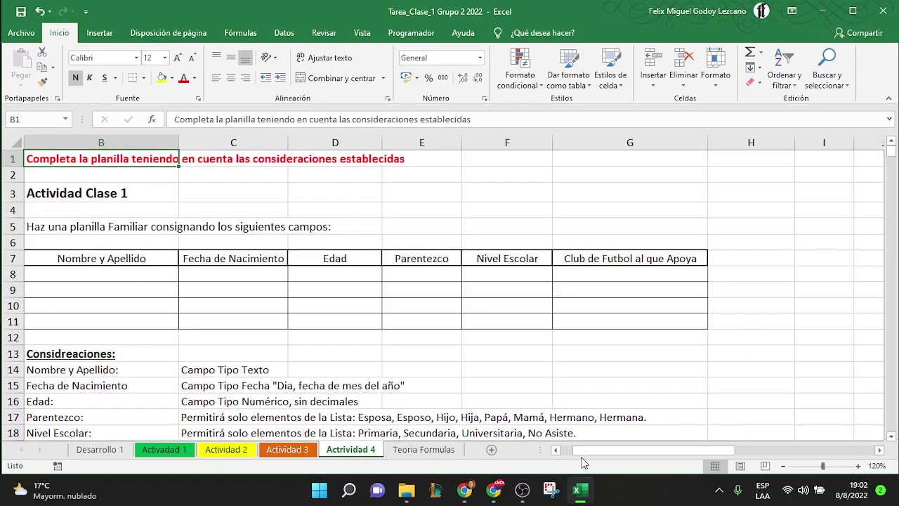
drag(580, 451, 569, 453)
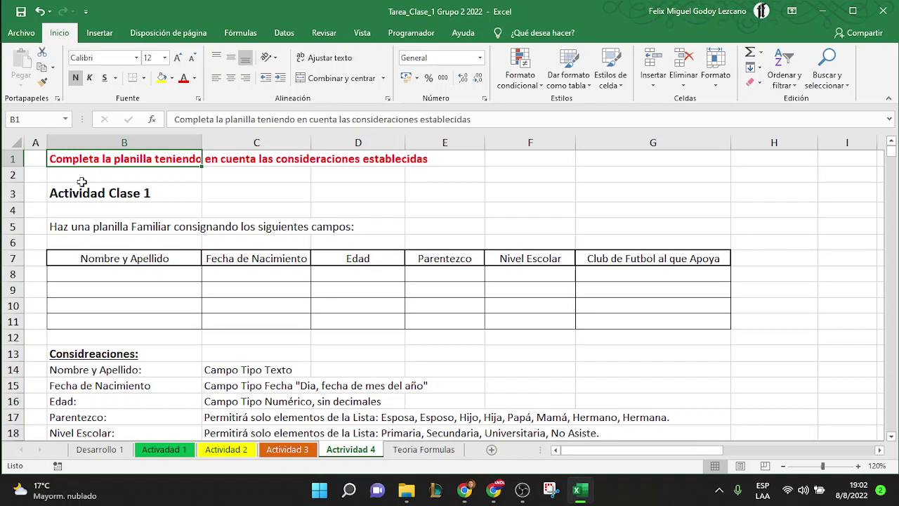
click(82, 181)
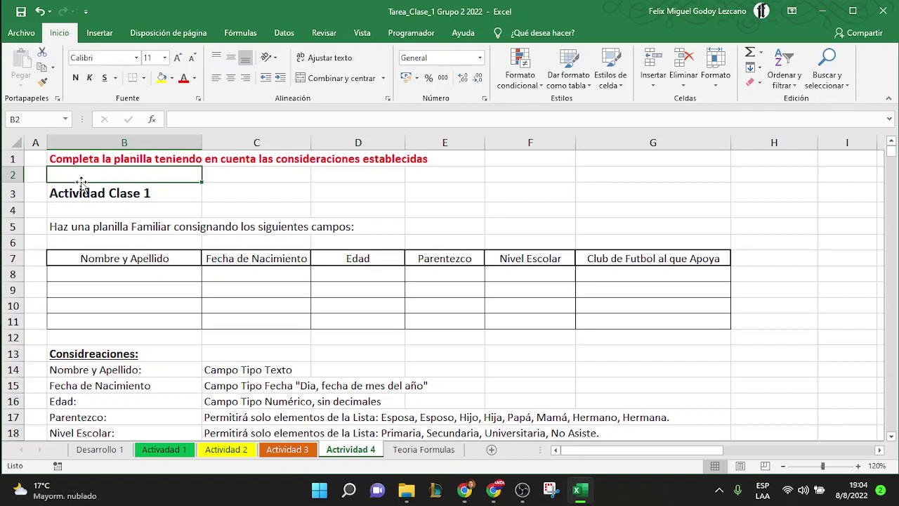
click(115, 274)
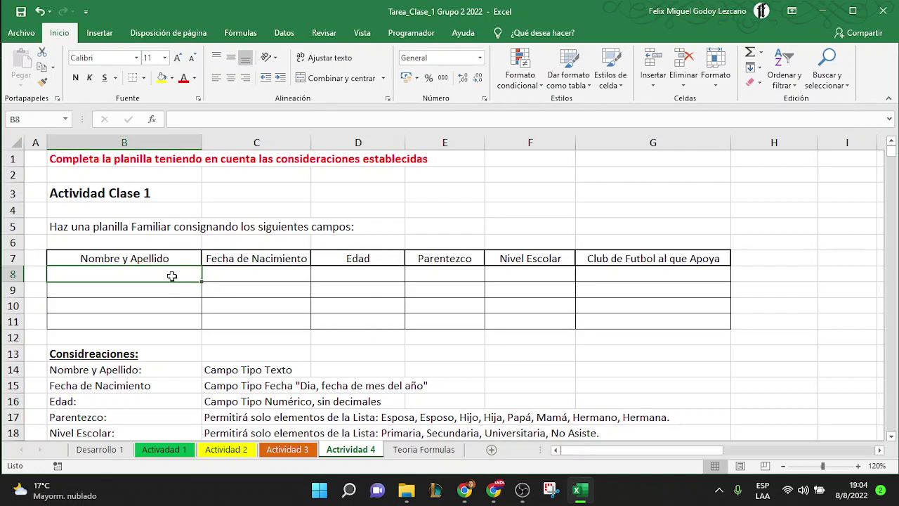
Enter a family member's full name in B8, zoom to 150% and select C8
text(Feli)
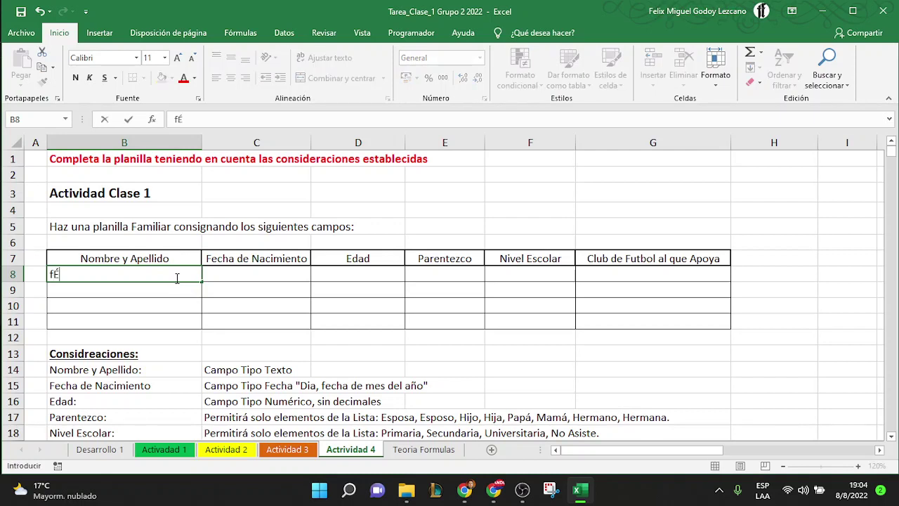
key(BackSpace)
key(BackSpace)
key(BackSpace)
key(BackSpace)
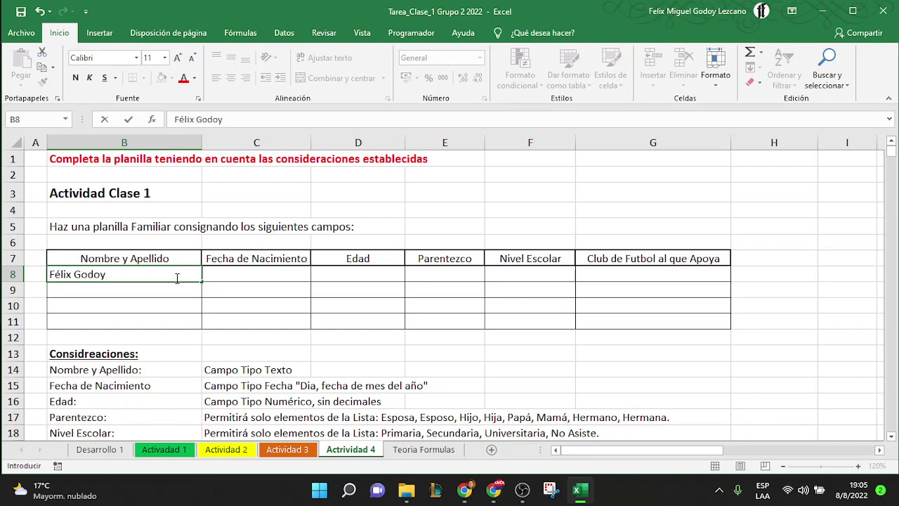
key(Return)
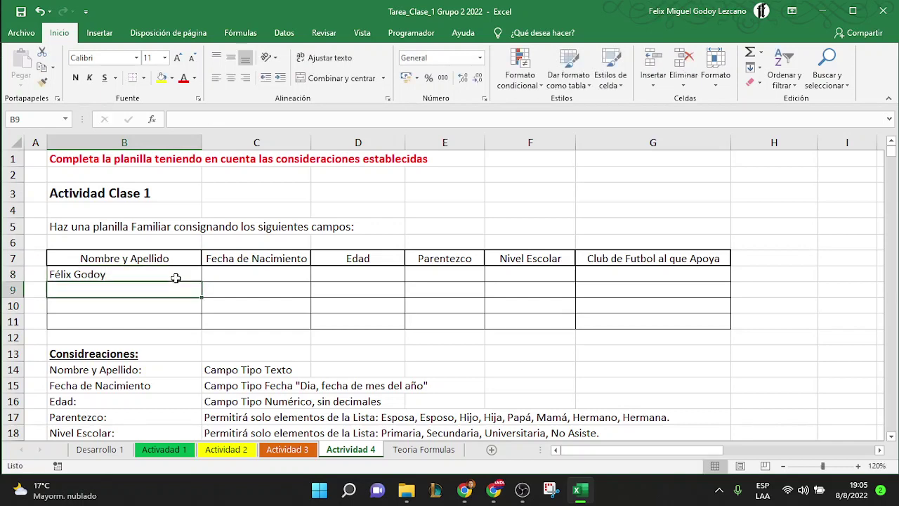
click(857, 465)
click(857, 465)
click(858, 466)
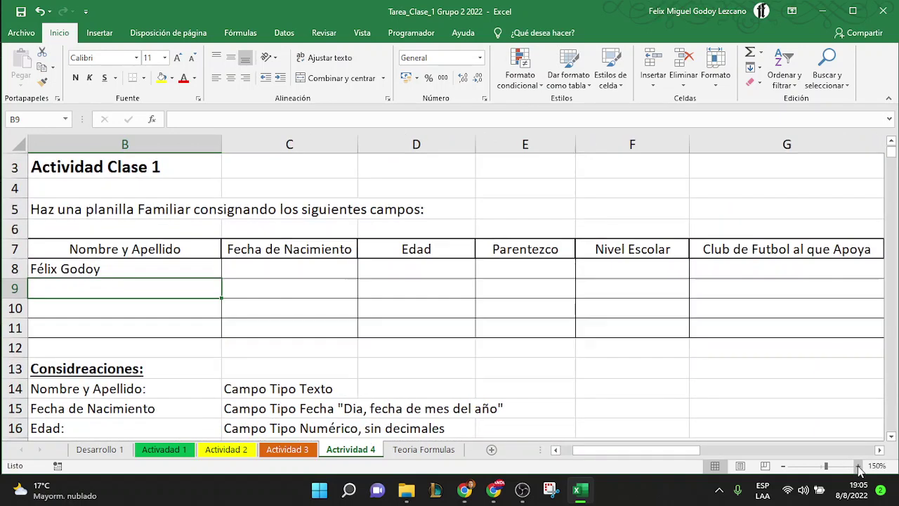
drag(648, 453, 595, 454)
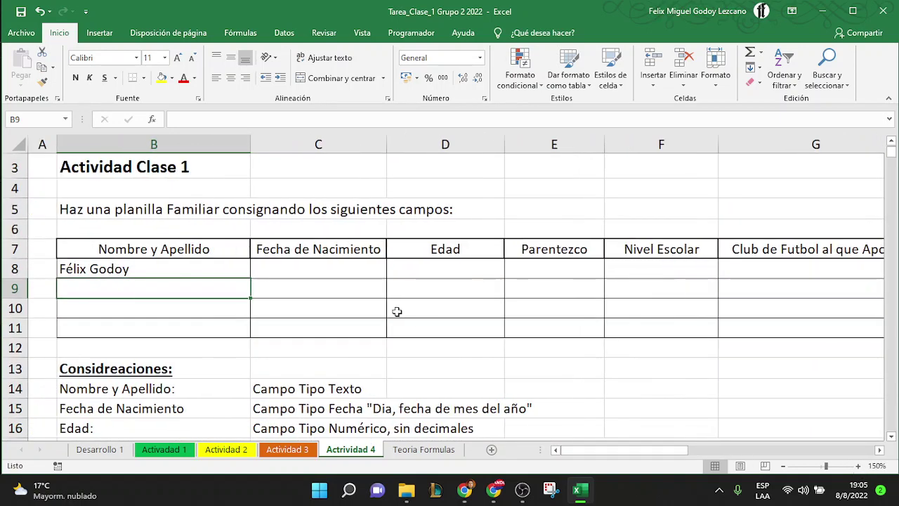
click(358, 268)
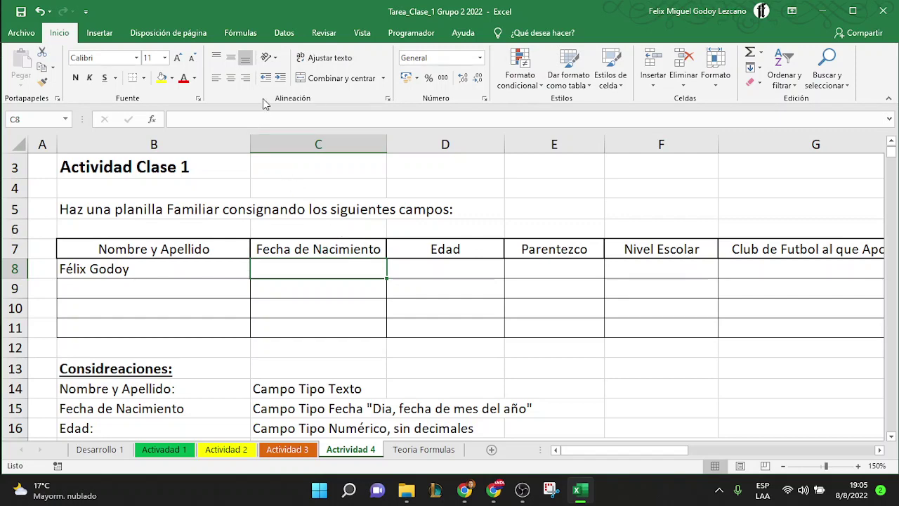
Allow only dates from 01/01/1920 to 30/12/2002 in C8 with Data Validation
click(281, 33)
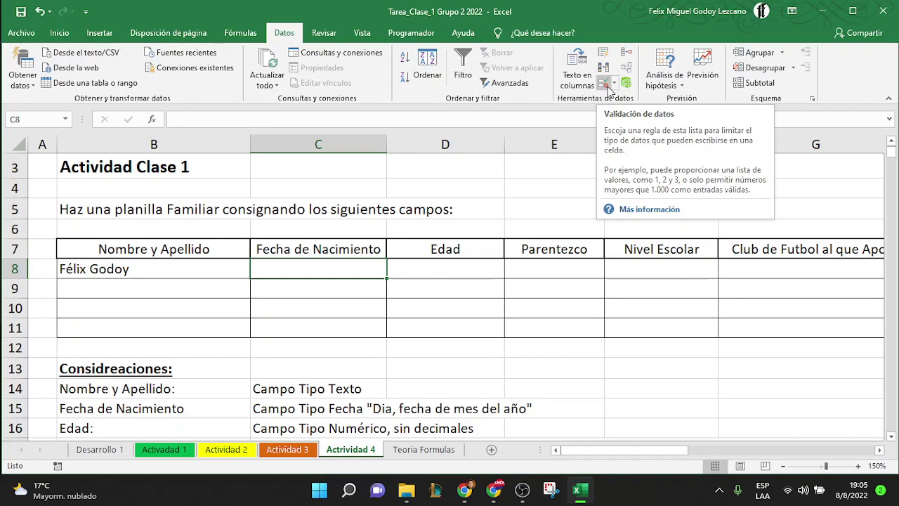
click(608, 87)
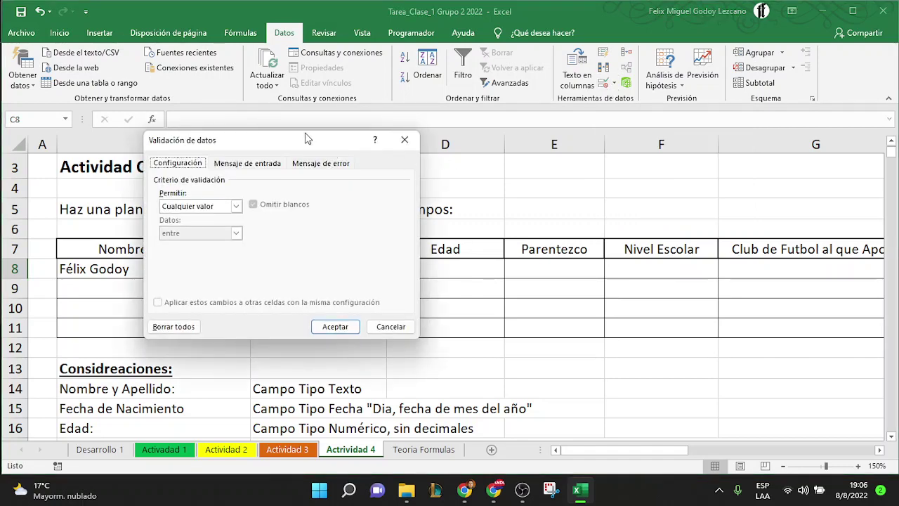
drag(305, 133, 599, 110)
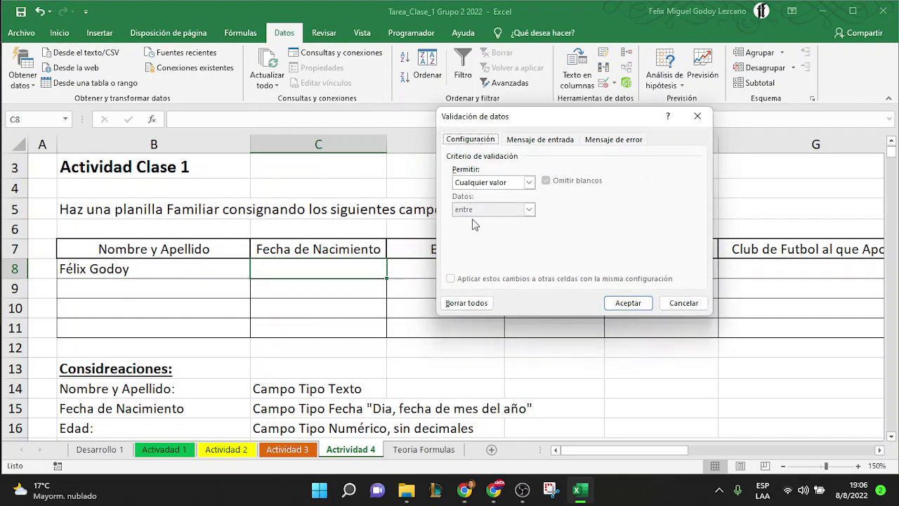
click(531, 186)
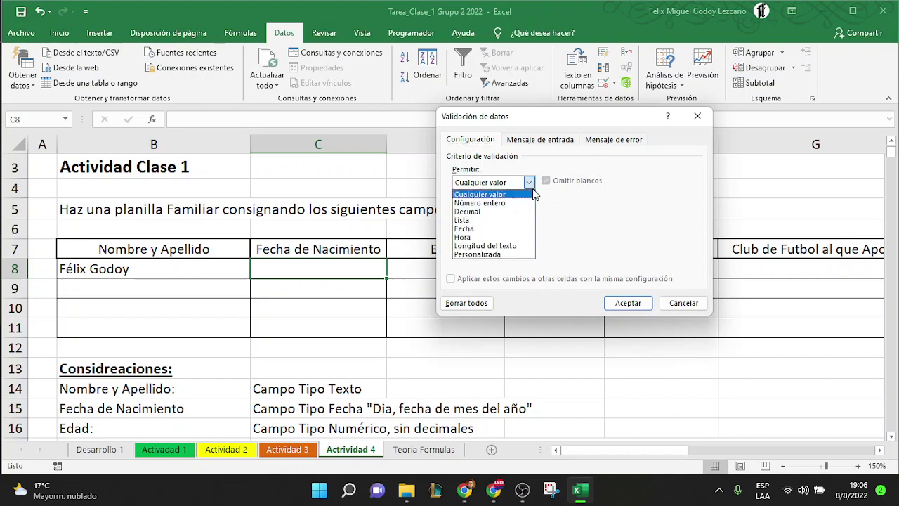
click(489, 229)
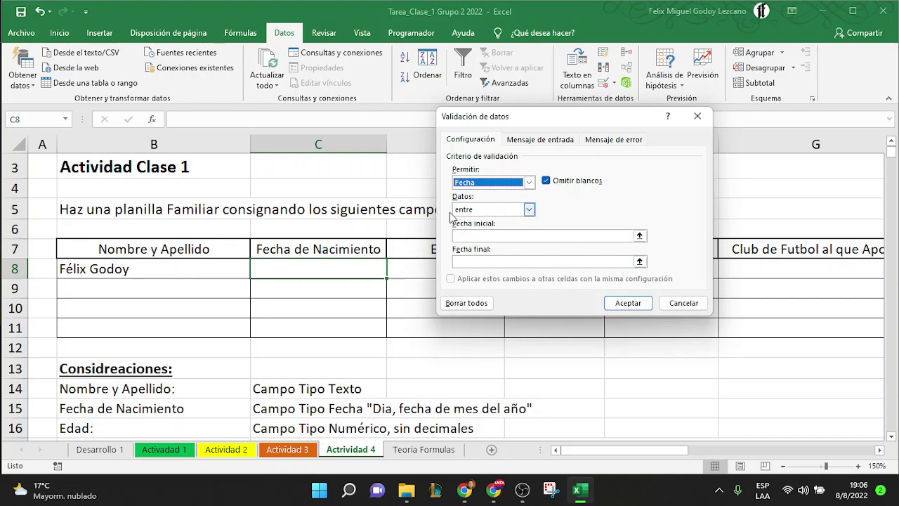
click(487, 235)
text(01/)
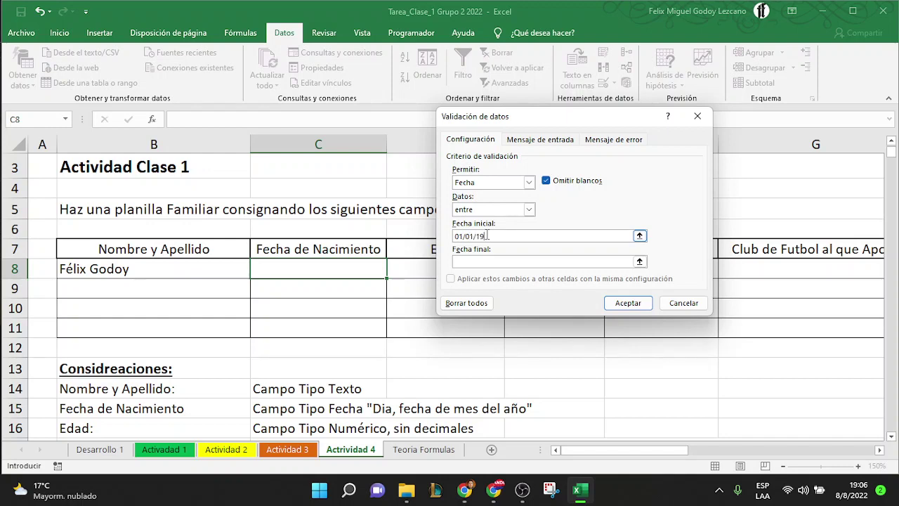
text(01/1920)
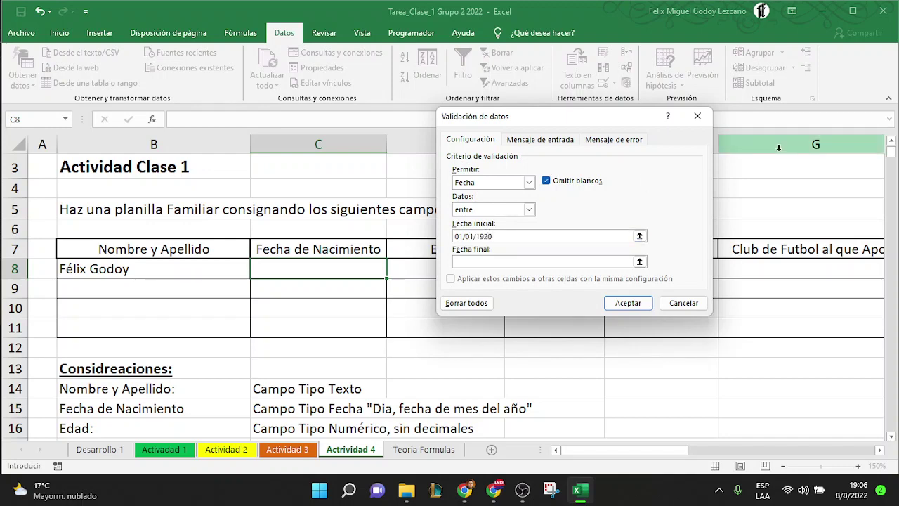
click(517, 262)
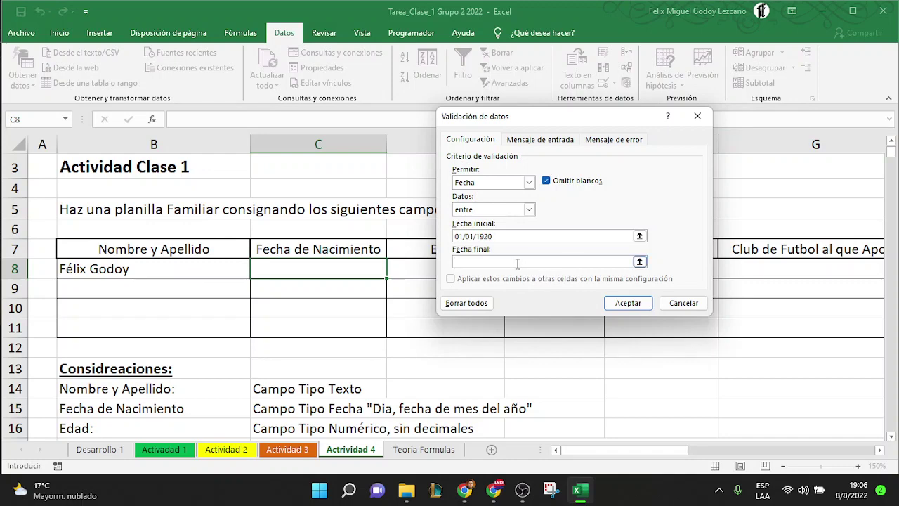
text(12/2002)
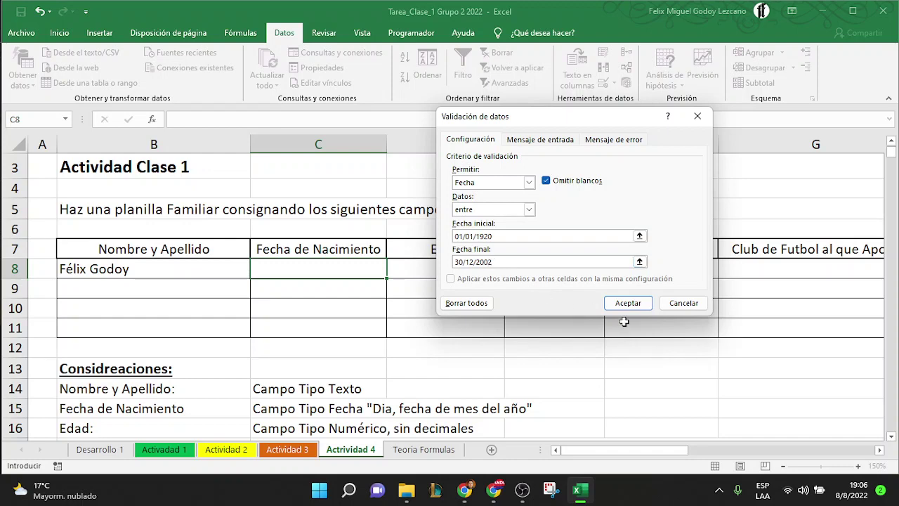
click(635, 302)
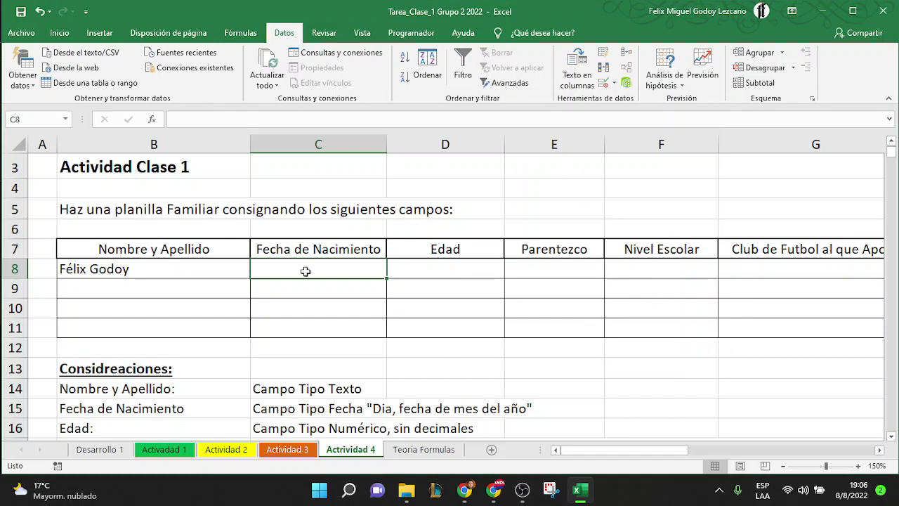
Test C8 with 01/01/1810, retry after the error, and correct it to 01/01/1950
text(01/)
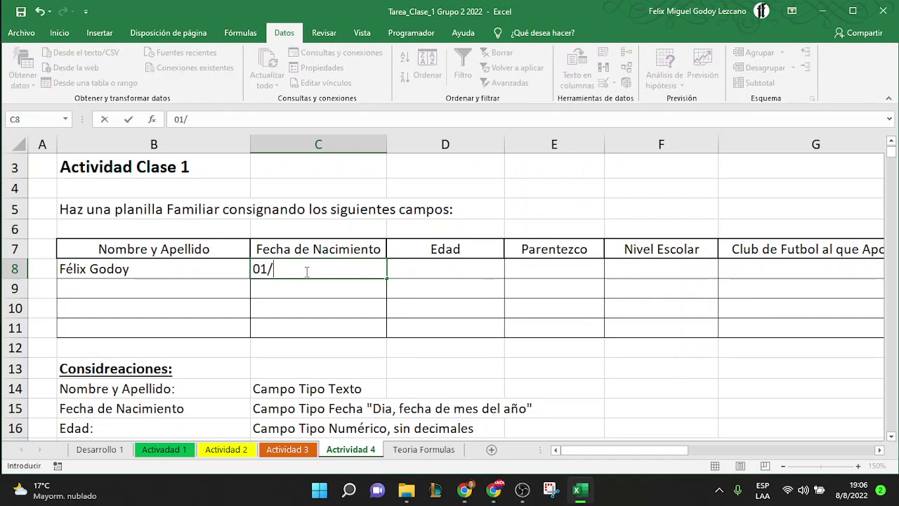
text(01/)
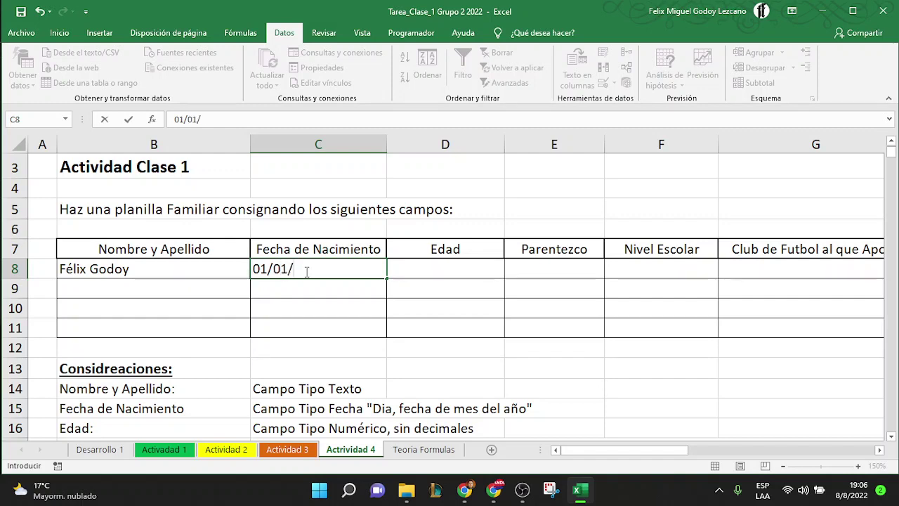
text(1810)
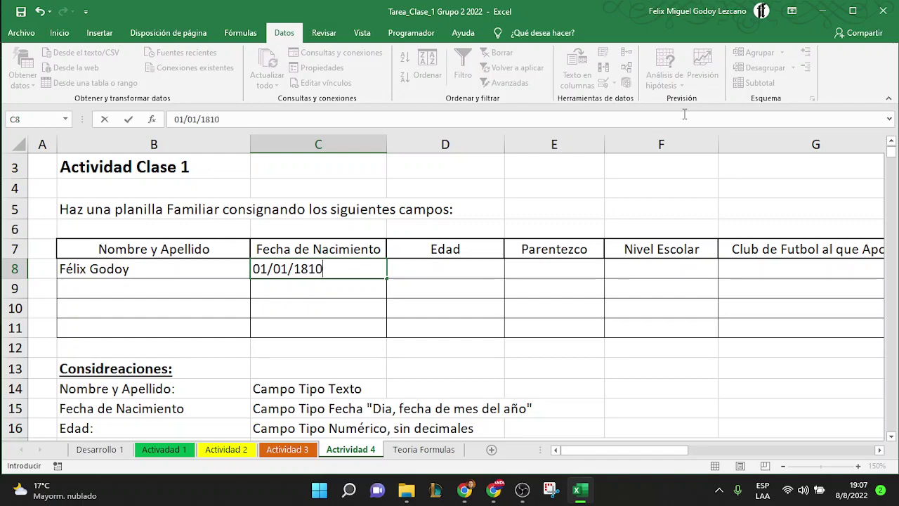
key(Return)
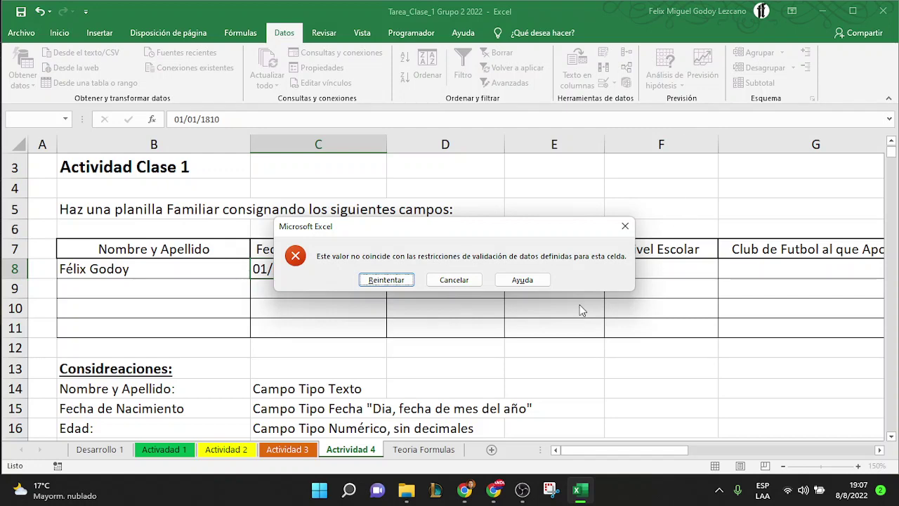
click(387, 280)
key(End)
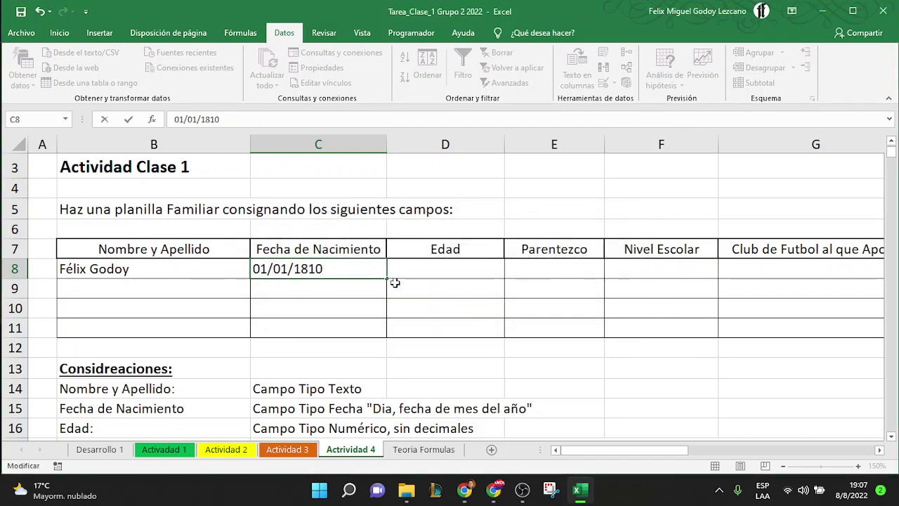
key(BackSpace)
key(BackSpace)
key(BackSpace)
text(950)
key(Return)
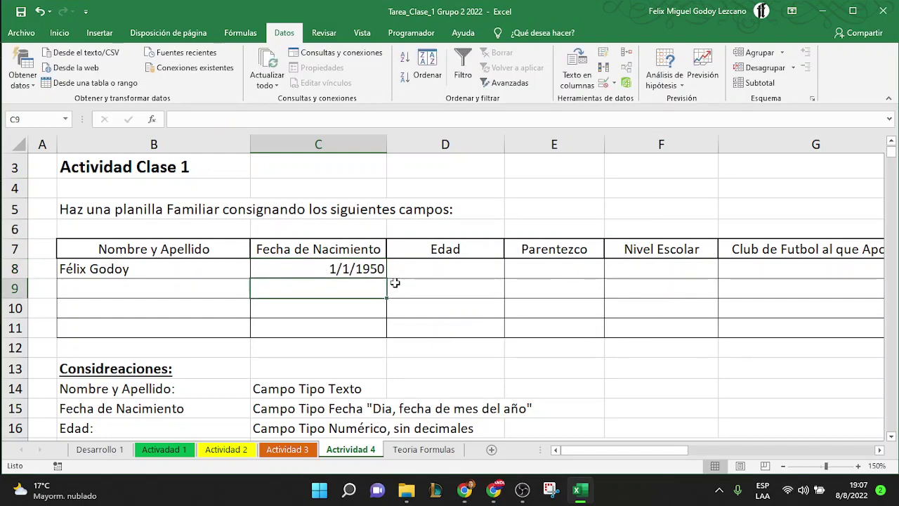
Enter 15/05/2020 in C8, retry after the rejection, and correct it to 15/05/1982
click(356, 268)
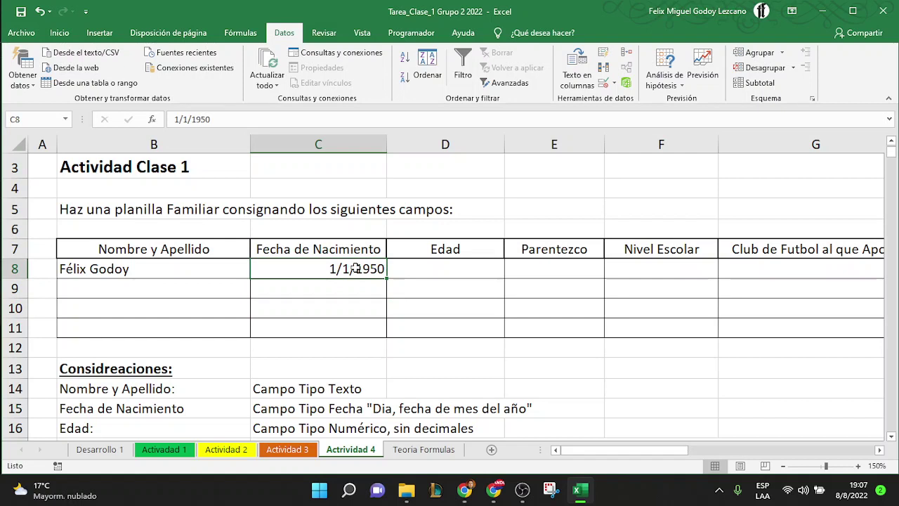
text(15/)
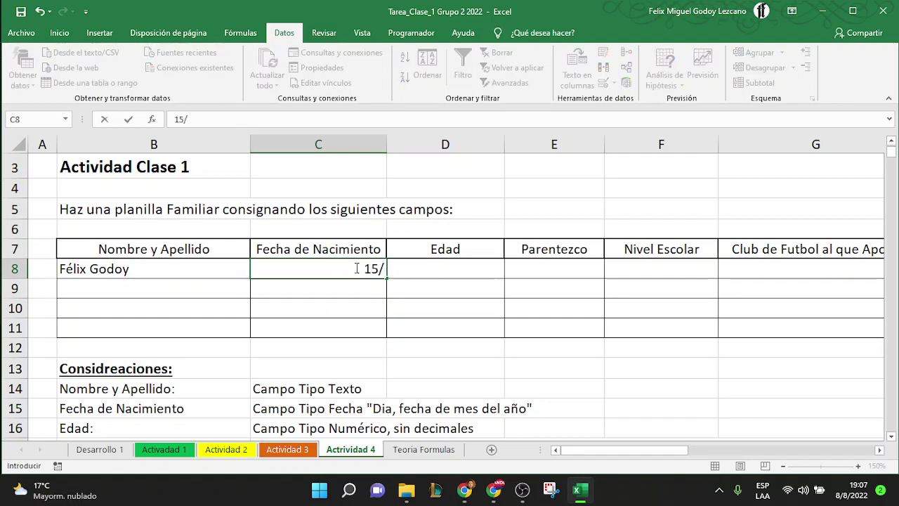
text(05/2020)
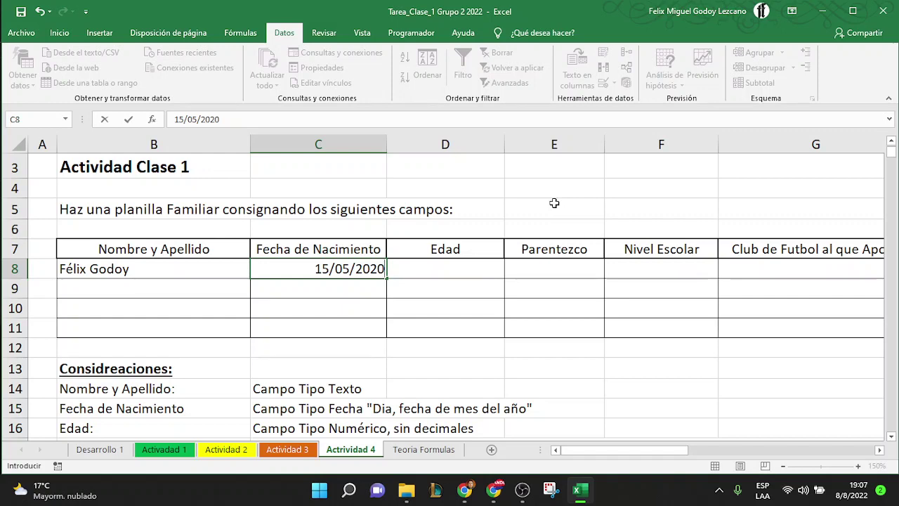
key(Return)
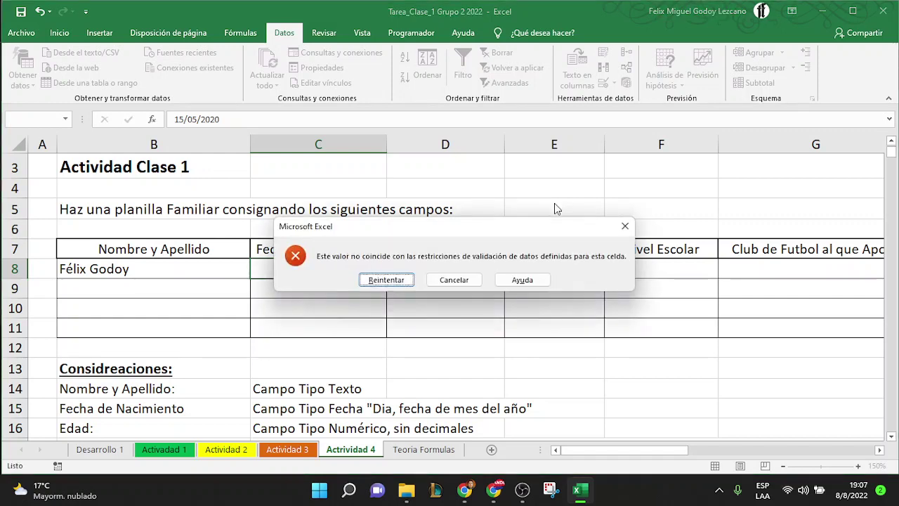
click(397, 279)
click(384, 269)
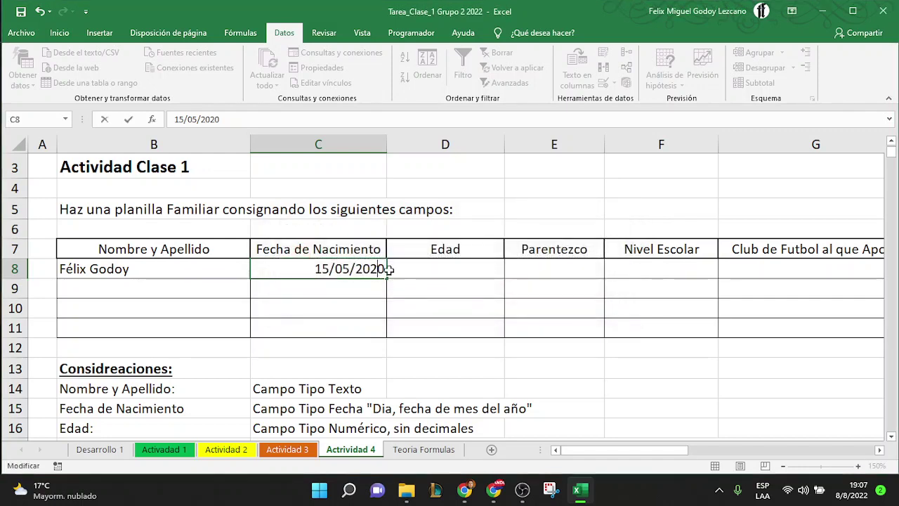
key(BackSpace)
key(BackSpace)
key(BackSpace)
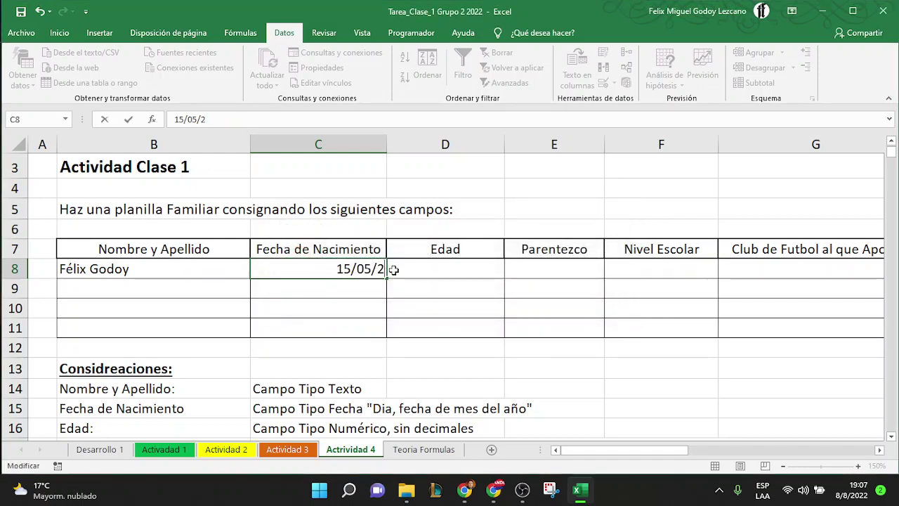
key(BackSpace)
text(1982)
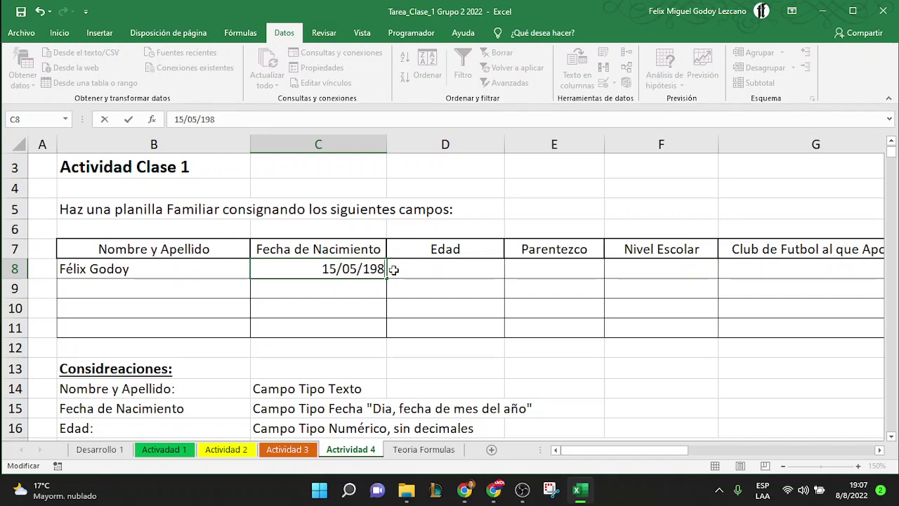
key(Return)
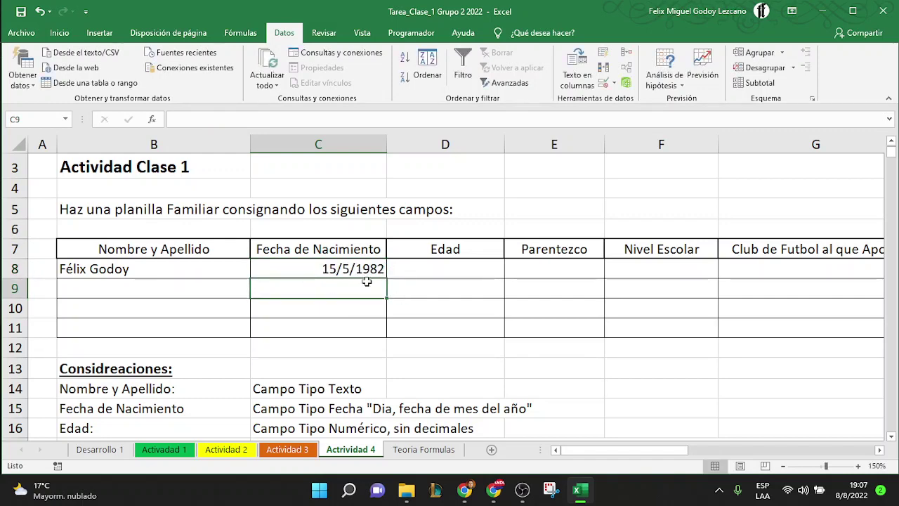
click(475, 274)
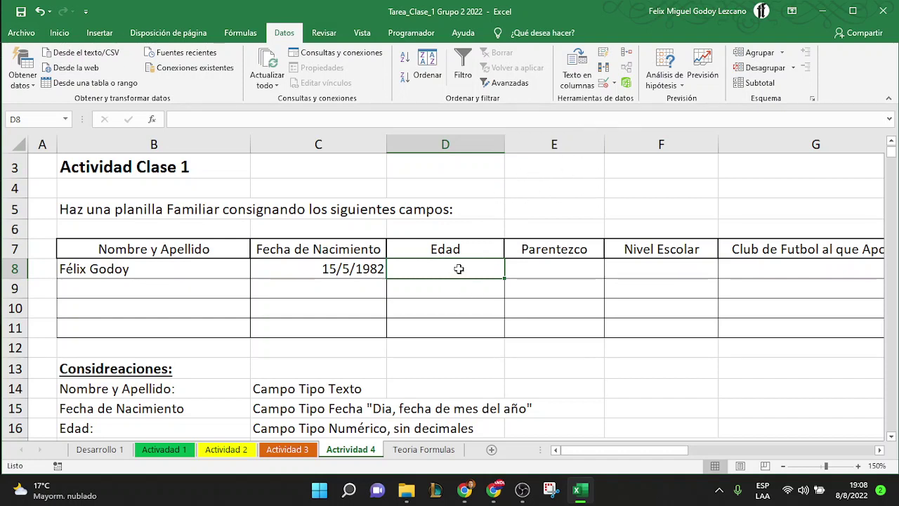
Allow only whole numbers from 18 to 99 in the Edad cell D8
click(602, 85)
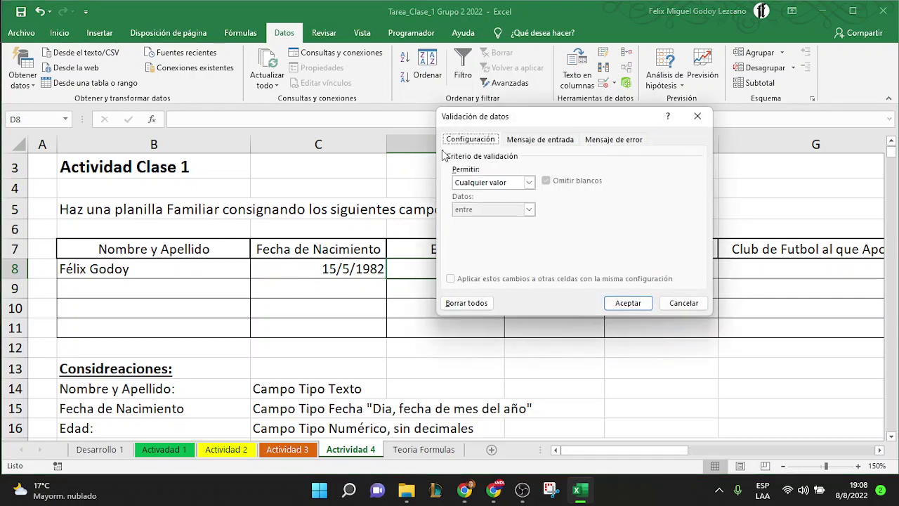
click(482, 183)
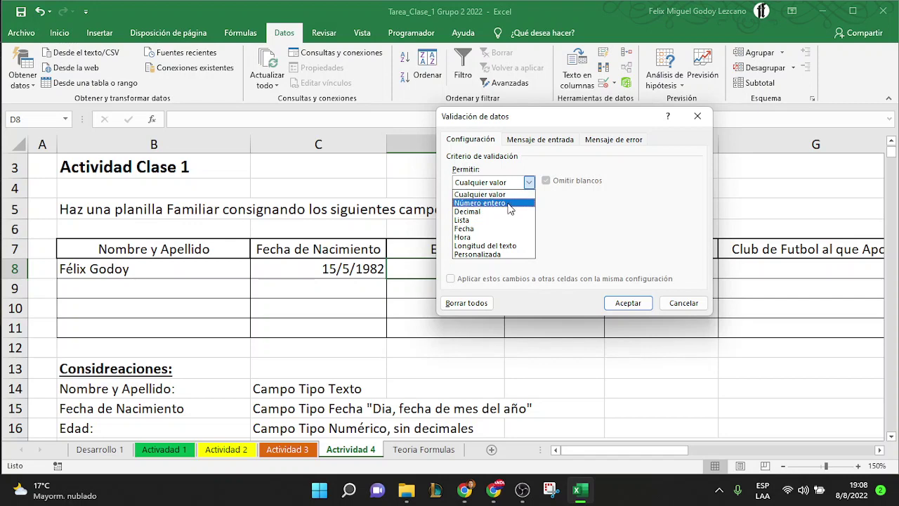
click(507, 203)
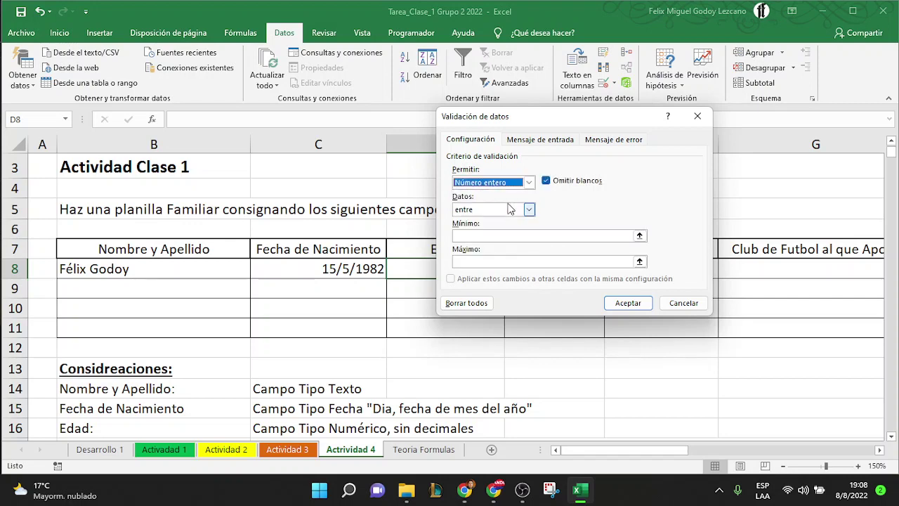
click(486, 237)
text(18)
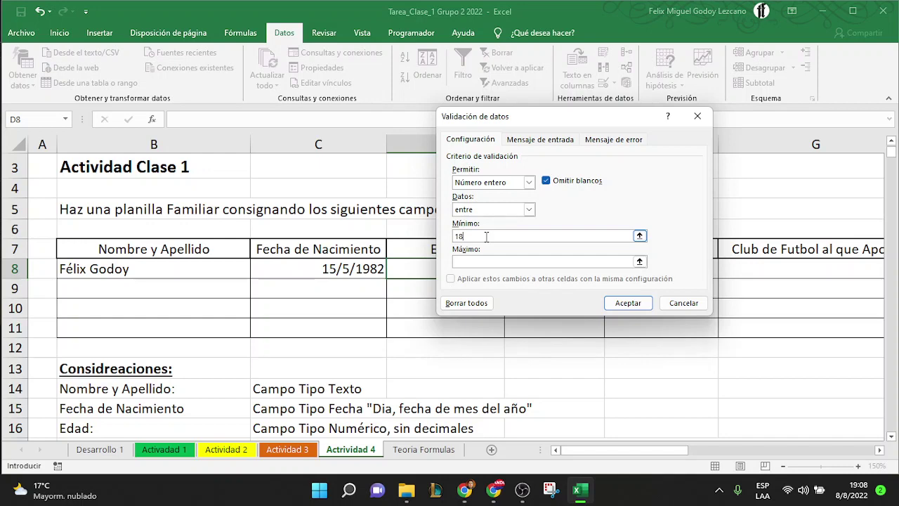
click(545, 260)
text(99)
Add the input message 'Solo mayores de 18 años' / 'No inscribirse si es menor de edad' and apply
click(524, 139)
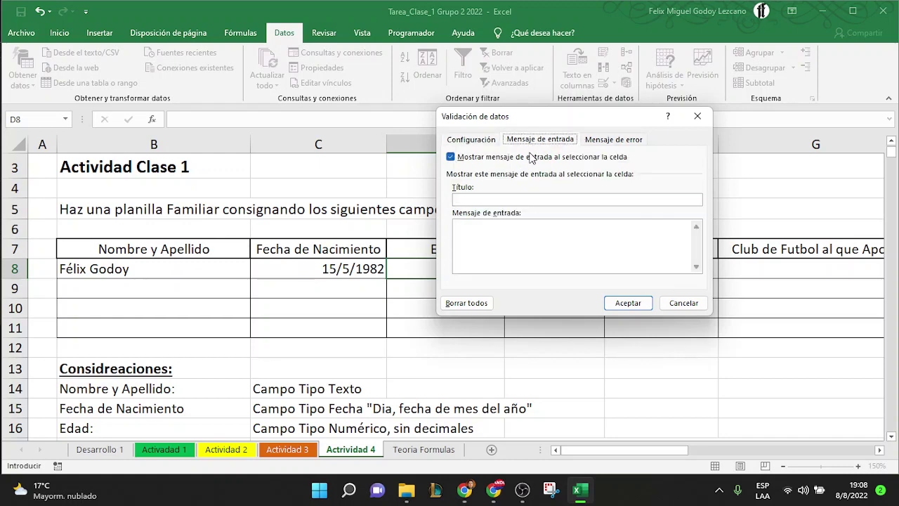
click(507, 200)
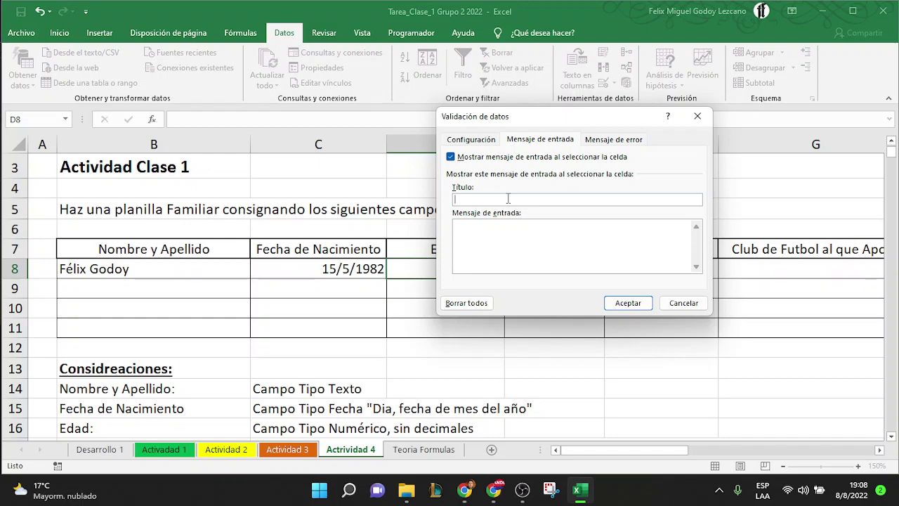
text(mayores de 18 años)
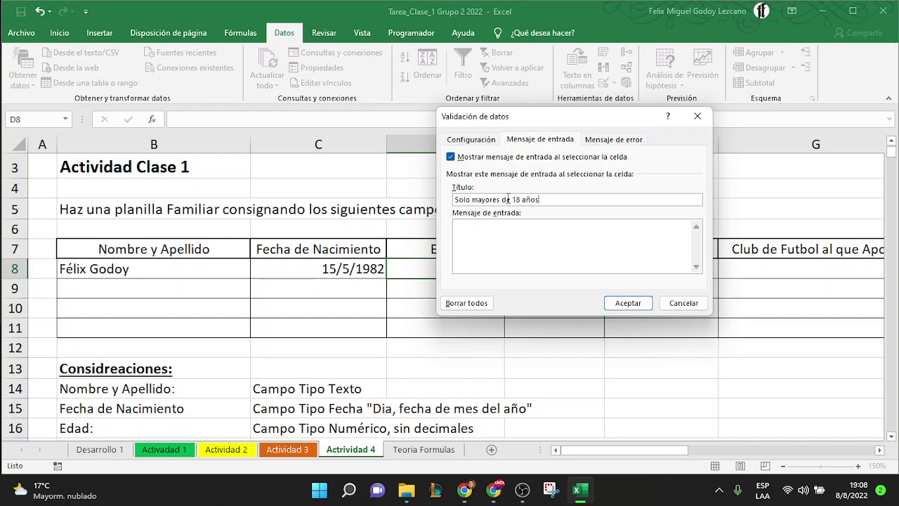
click(498, 240)
text(No inscribirse si es menor de edad)
click(628, 304)
click(305, 276)
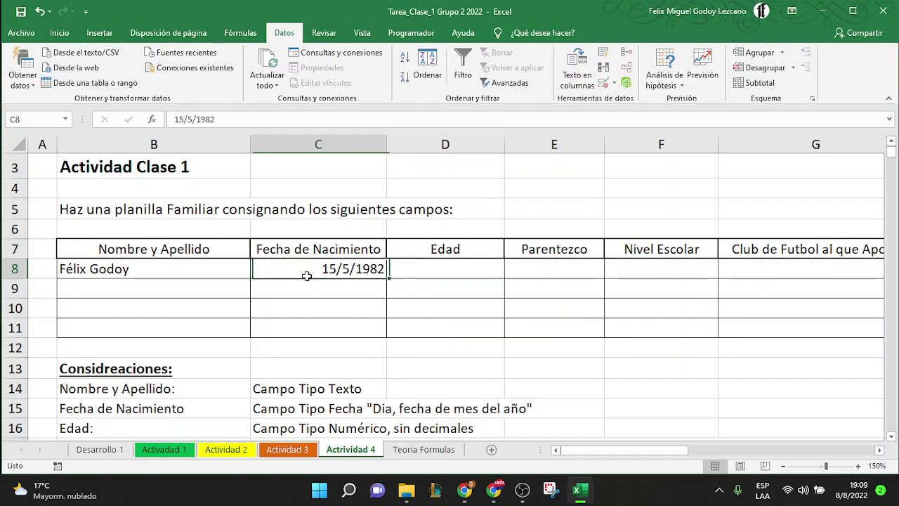
key(Right)
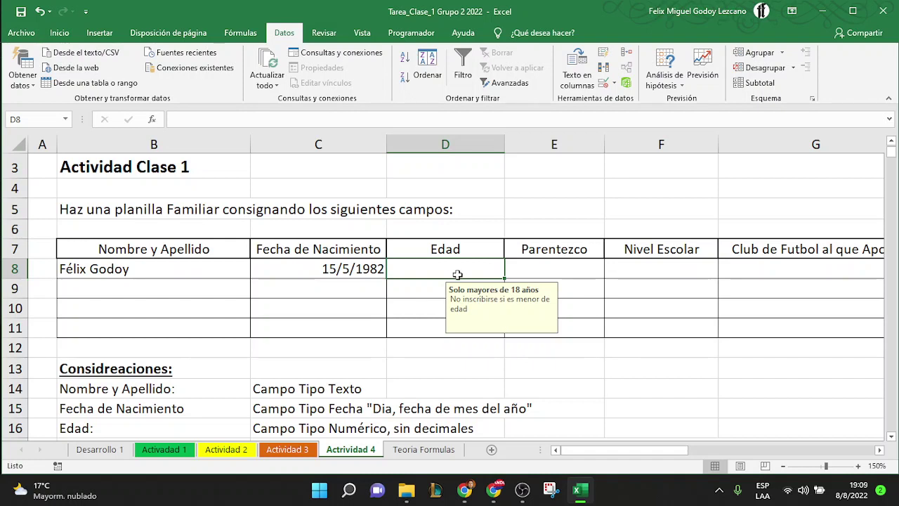
text(0)
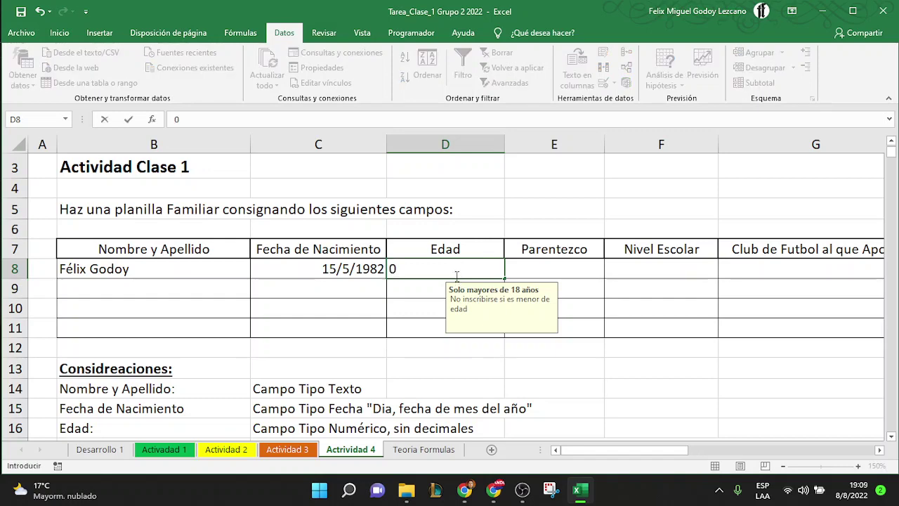
key(BackSpace)
text(15)
key(Return)
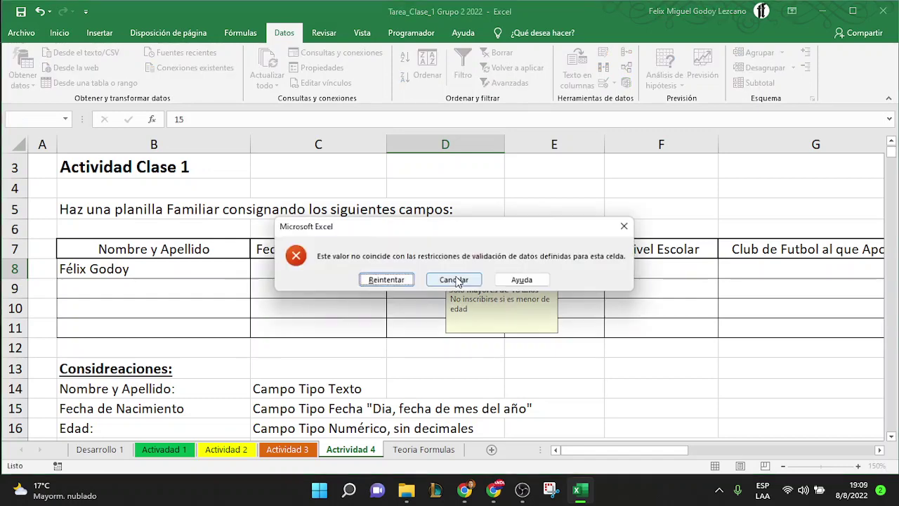
click(454, 280)
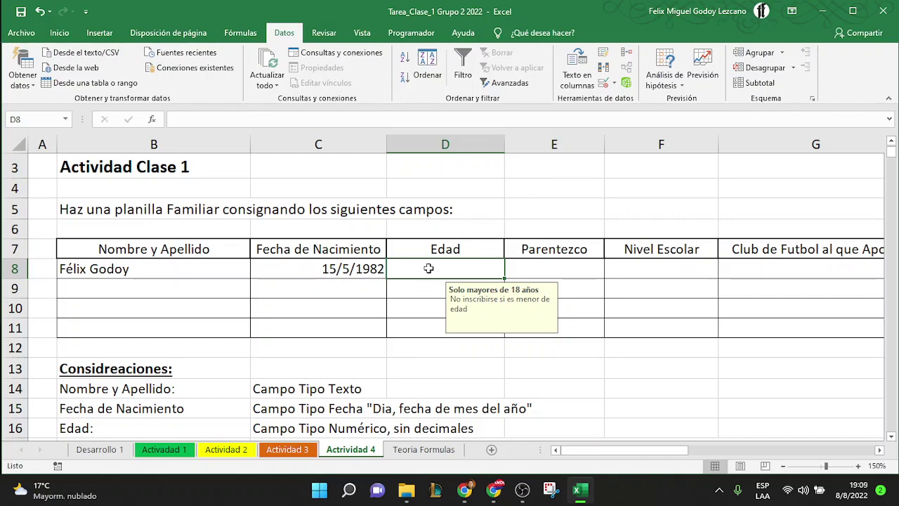
Add D8's error alert titled 'Atencion' reading 'Prohibido menores de edad', then type 15 to test
click(602, 83)
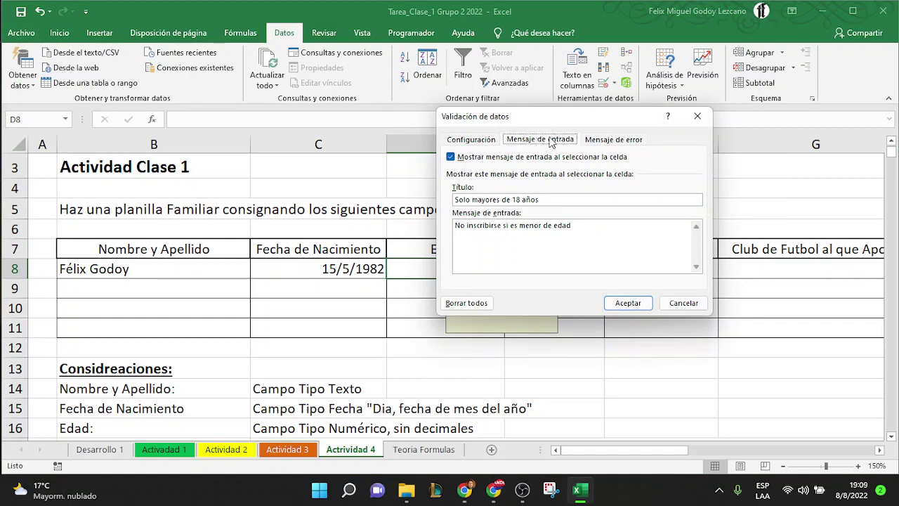
click(608, 139)
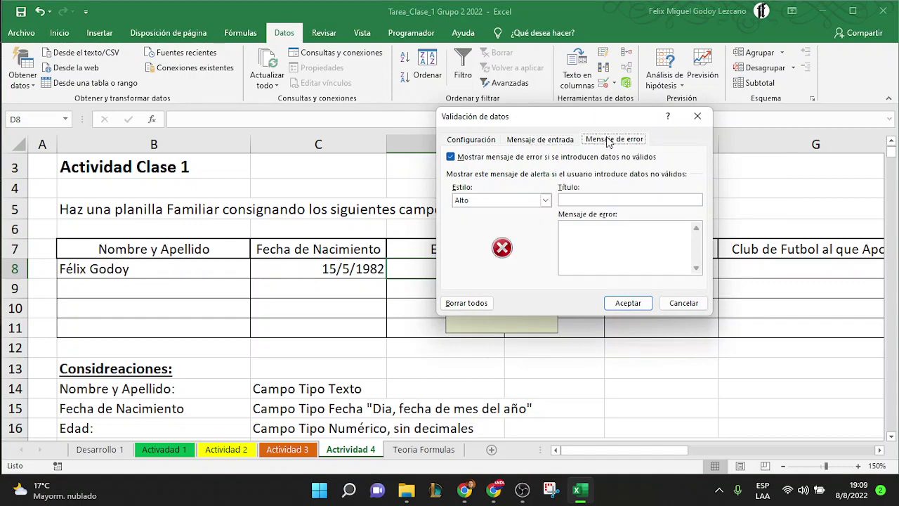
click(581, 199)
text(Atencion)
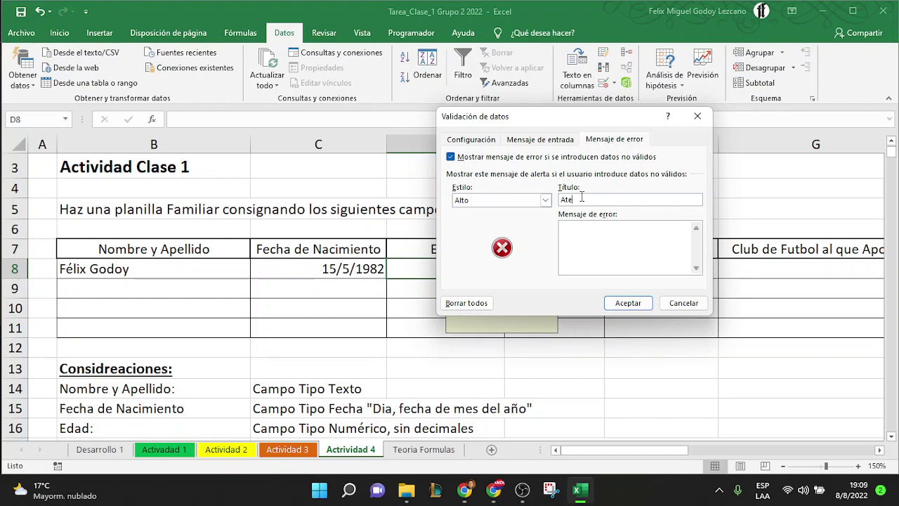
click(570, 229)
text(Prohibido menores de edad)
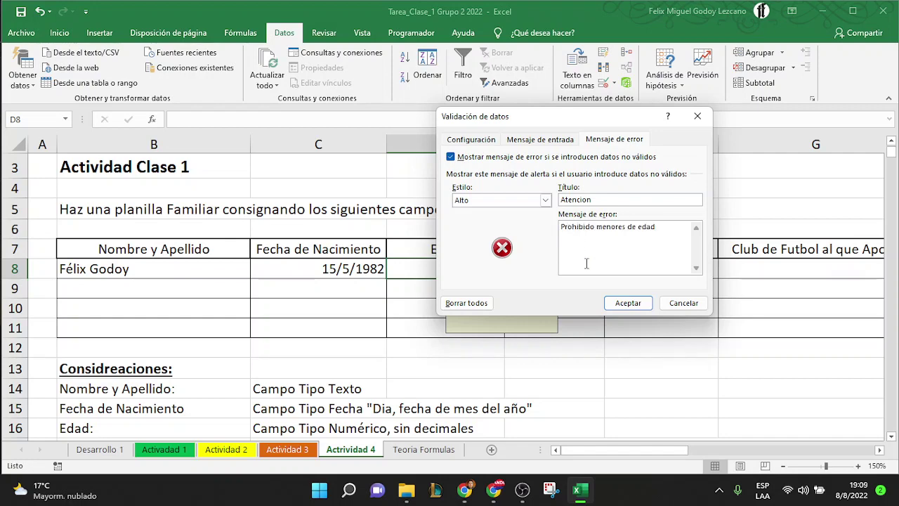
click(627, 306)
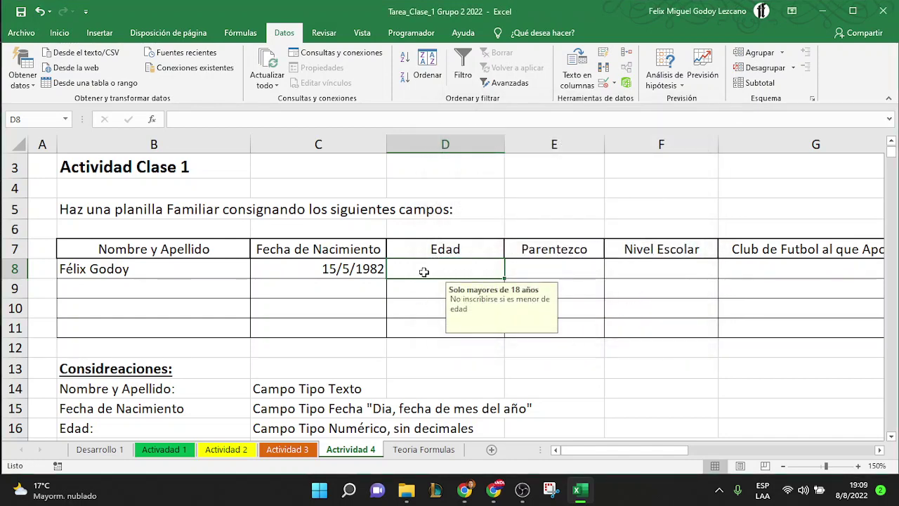
text(15)
key(Return)
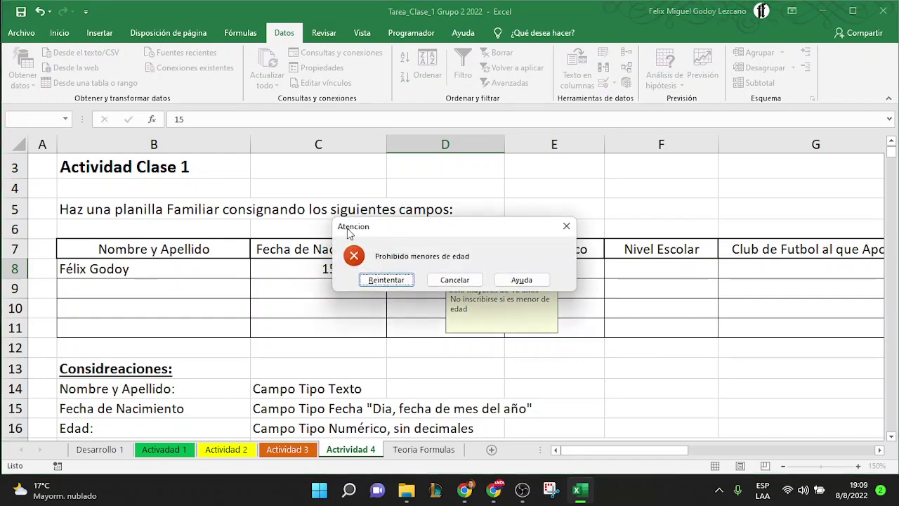
click(459, 282)
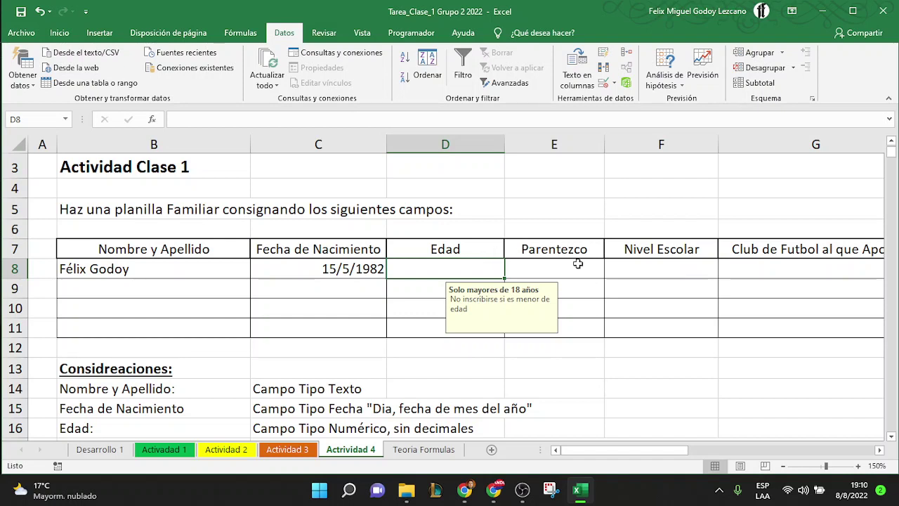
Change the Edad validation rule to allow whole numbers not equal to 18
click(602, 86)
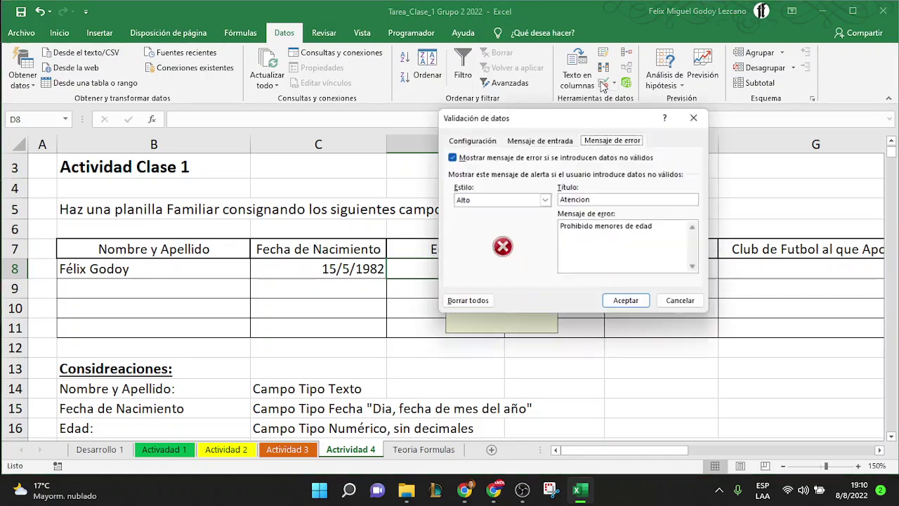
click(470, 140)
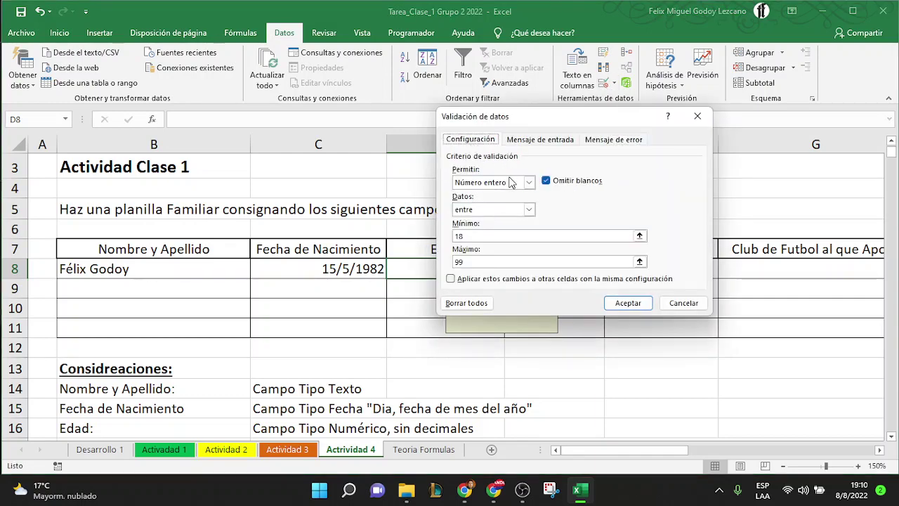
click(528, 209)
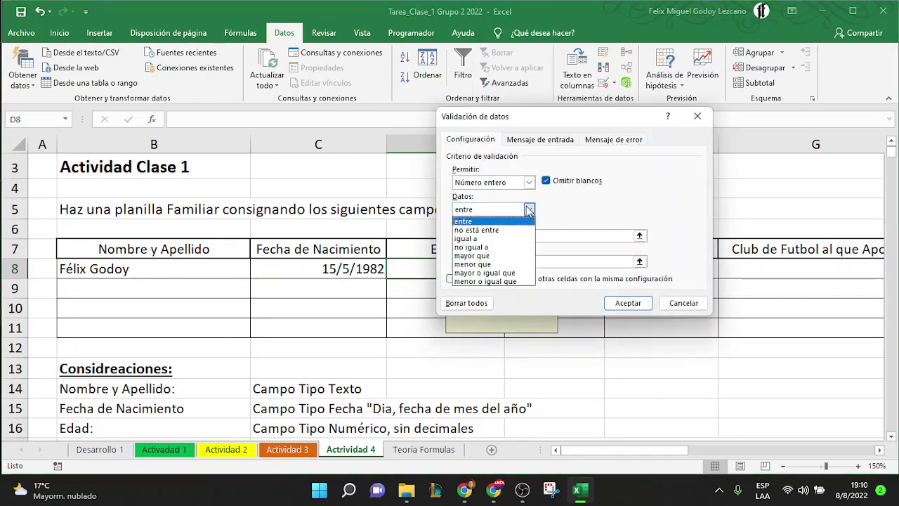
click(495, 247)
key(Tab)
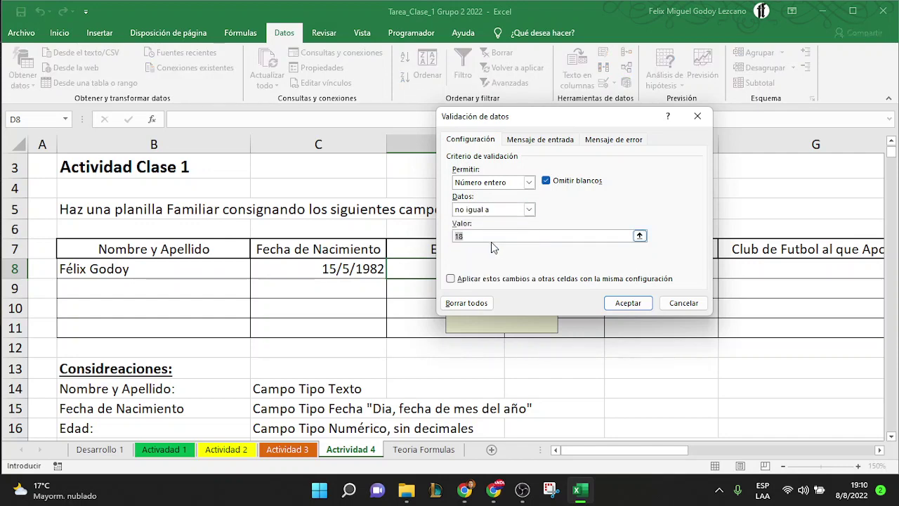
text(18)
click(621, 306)
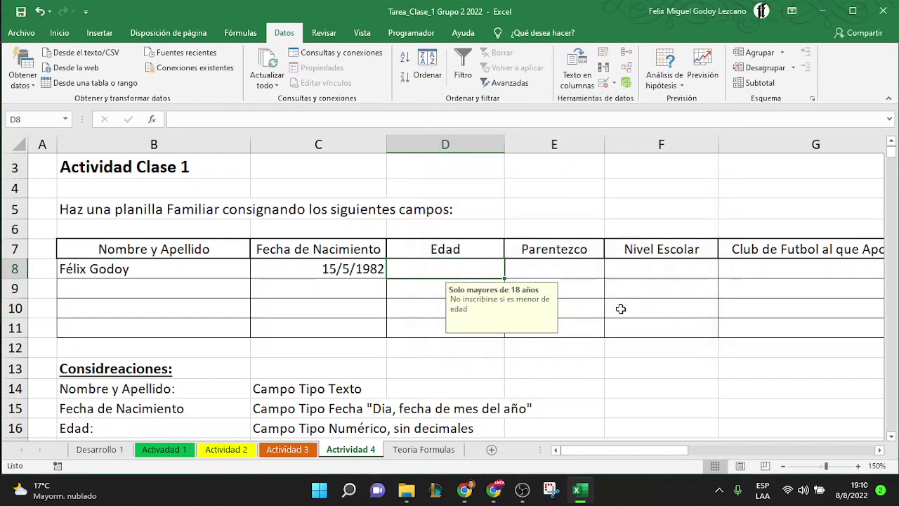
Enter 1 as the age in D8, then test that 0 is rejected and cancel it
text(1)
key(Return)
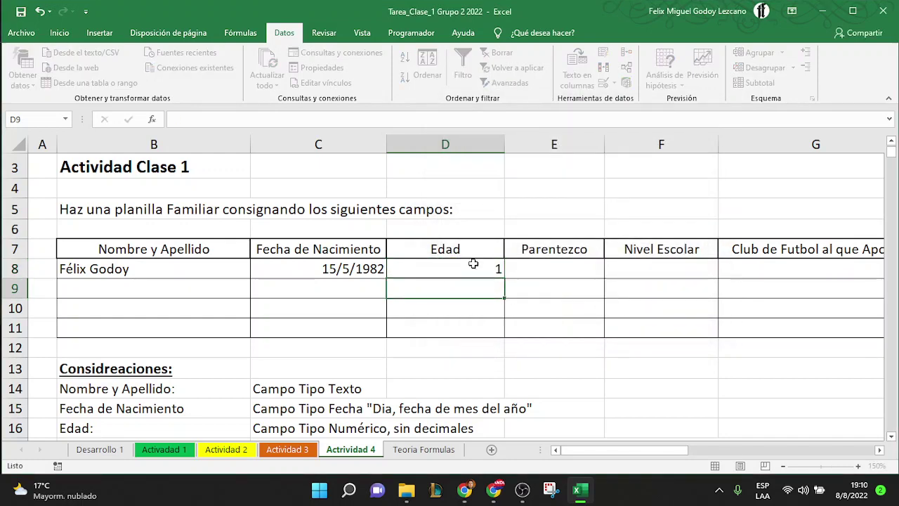
click(473, 263)
text(0)
key(Return)
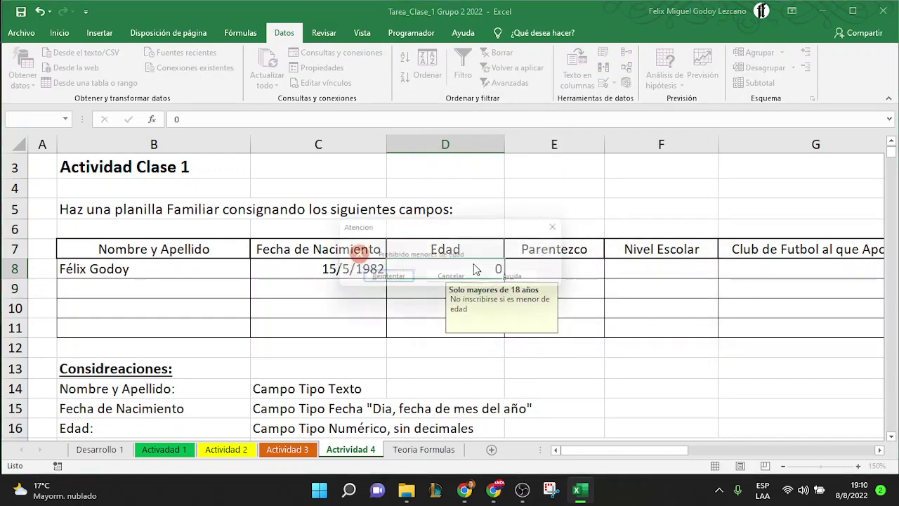
click(447, 277)
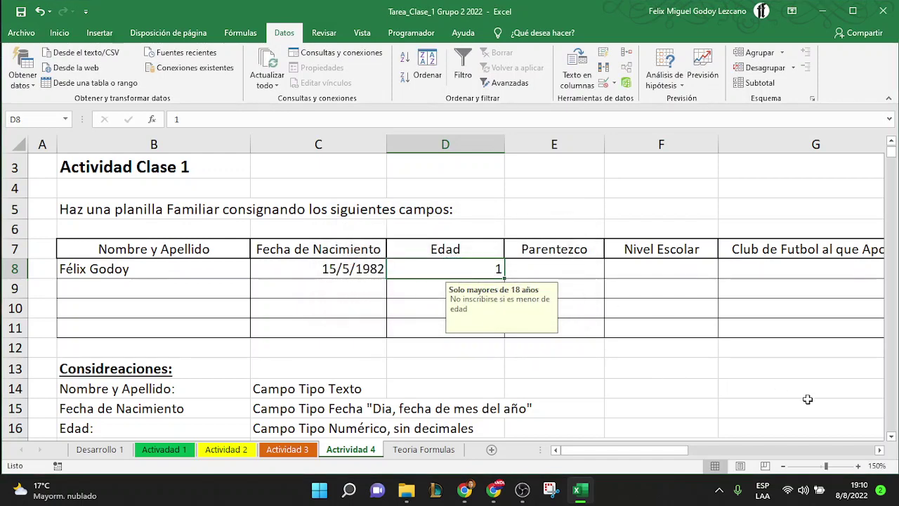
click(578, 267)
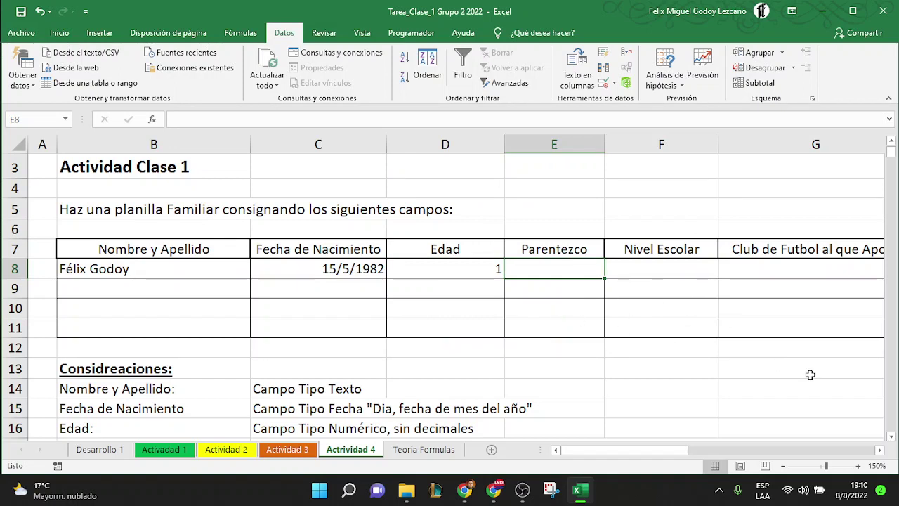
click(201, 271)
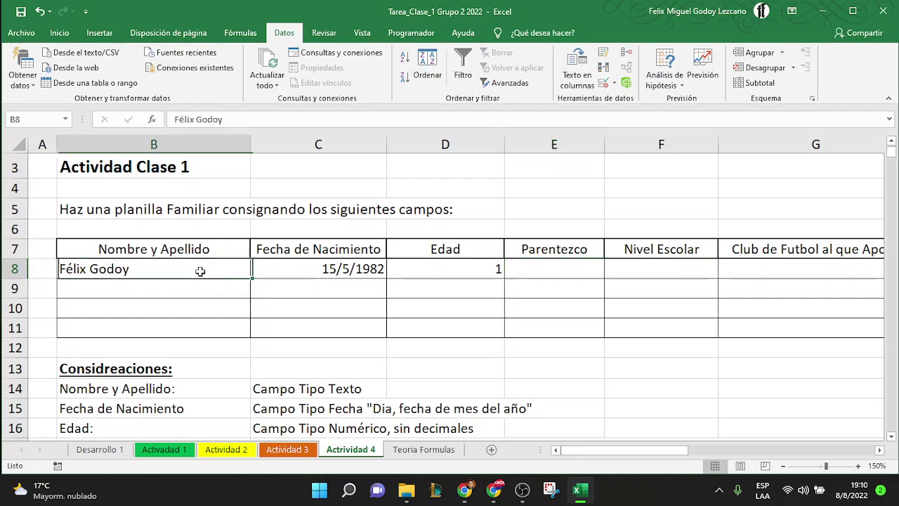
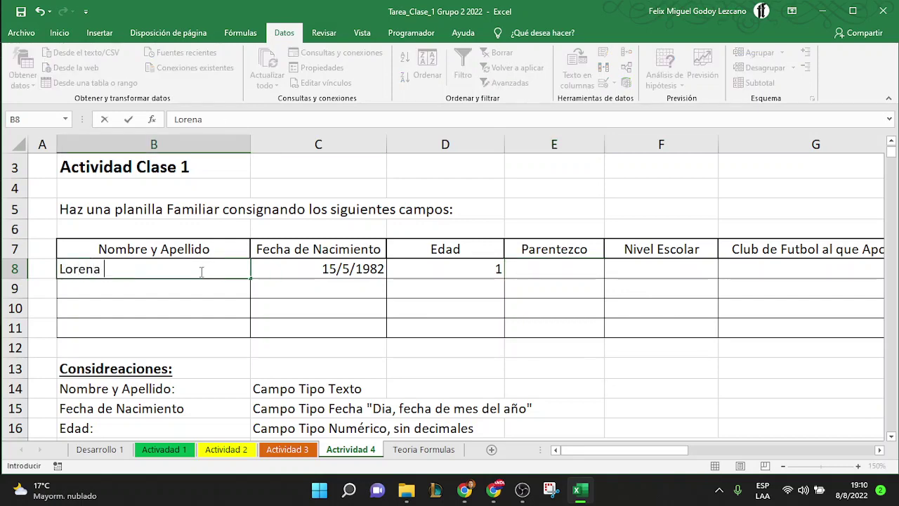
key(Return)
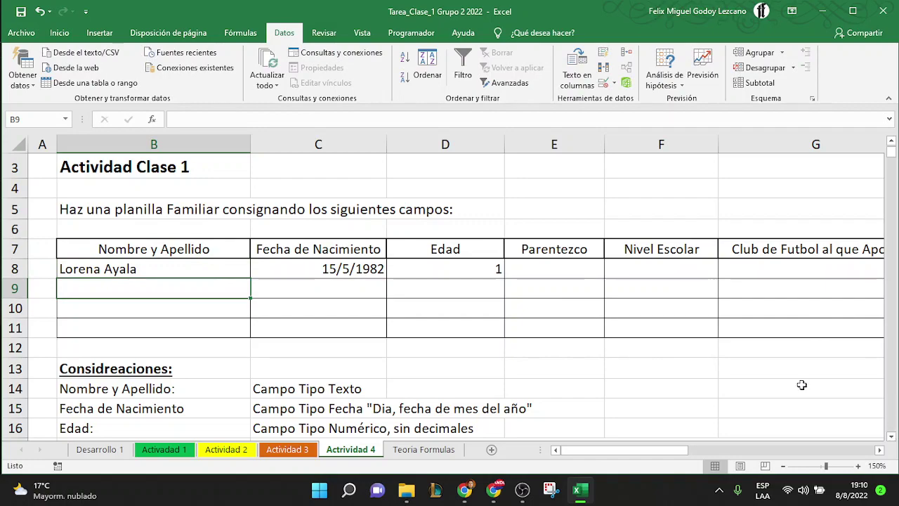
scroll(802, 385, down, 4)
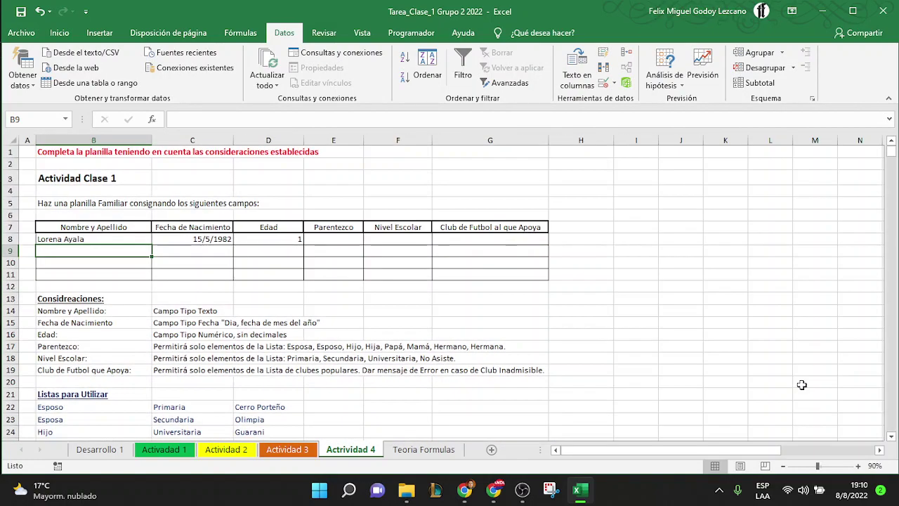
scroll(411, 342, down, 4)
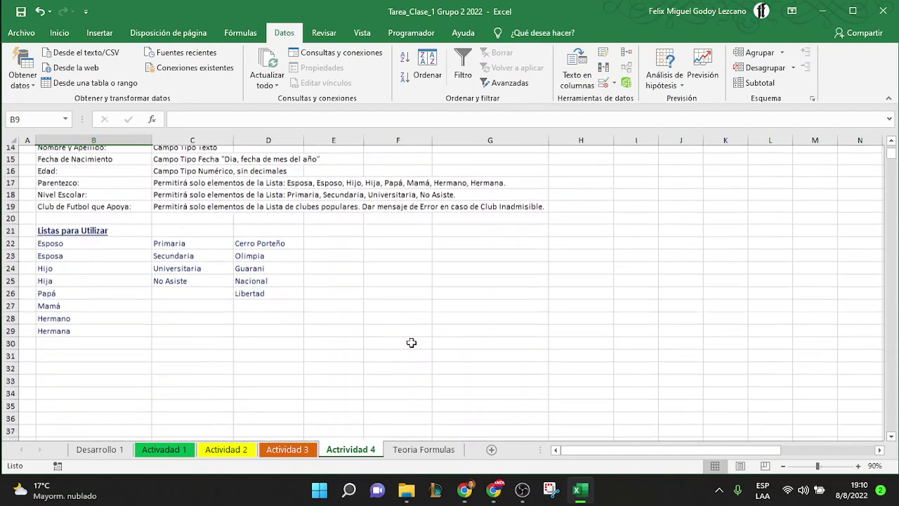
scroll(232, 315, up, 4)
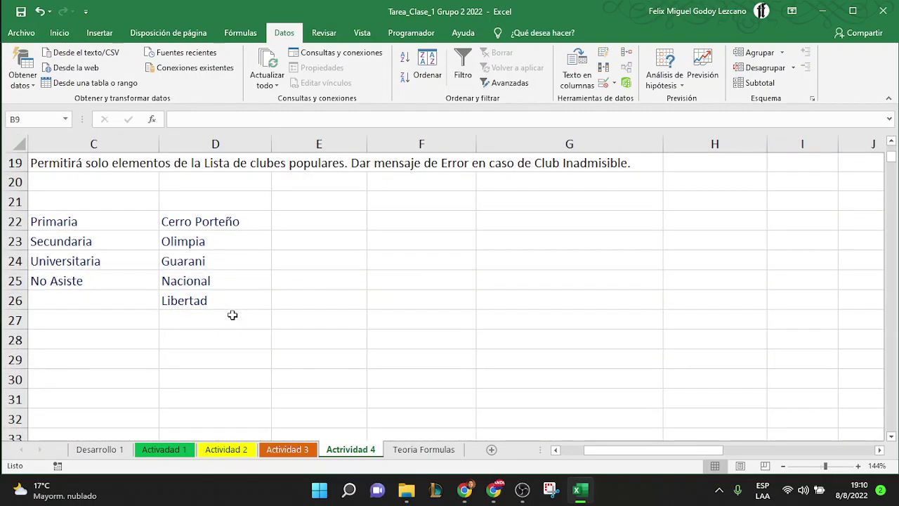
scroll(233, 315, left, 2)
scroll(232, 315, down, 1)
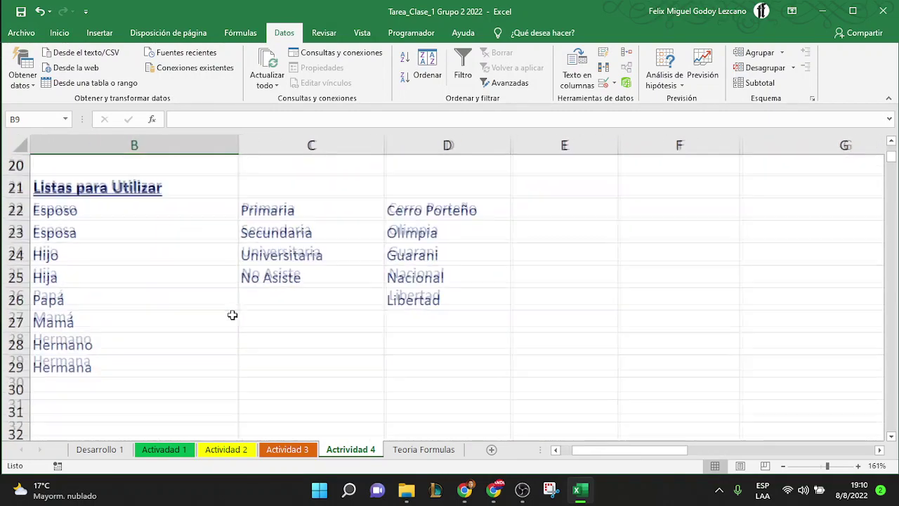
scroll(233, 316, up, 2)
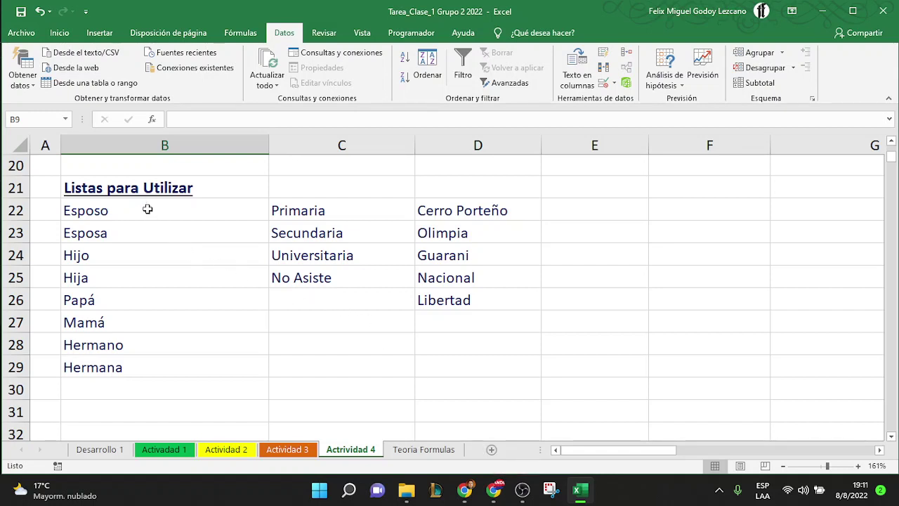
click(147, 209)
click(130, 231)
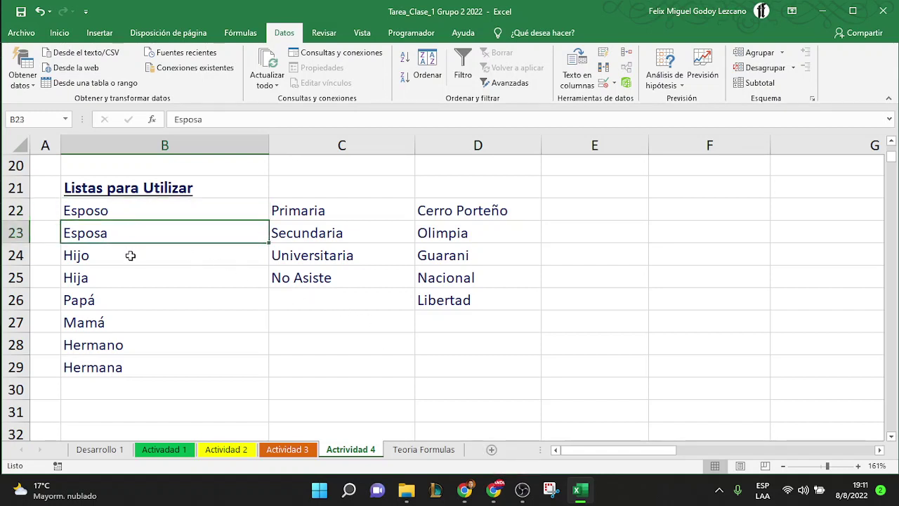
click(130, 255)
drag(126, 276, 121, 304)
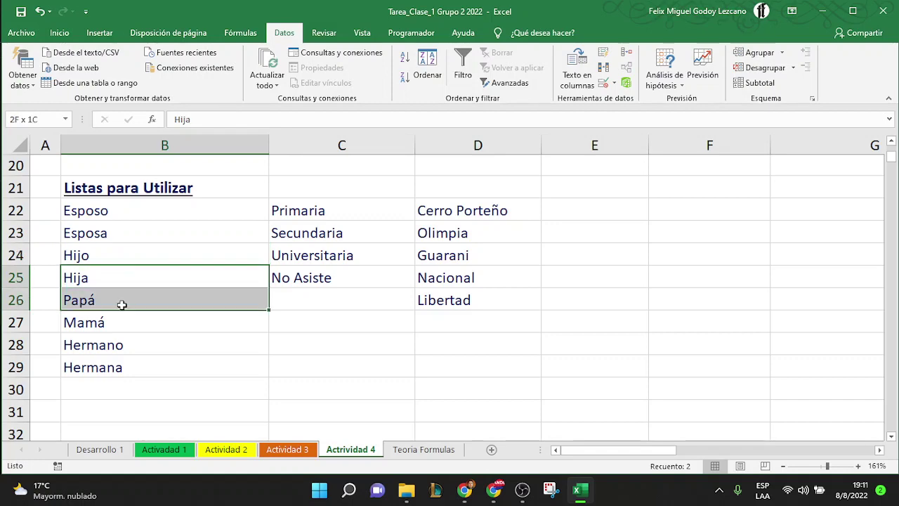
click(121, 304)
scroll(125, 337, up, 6)
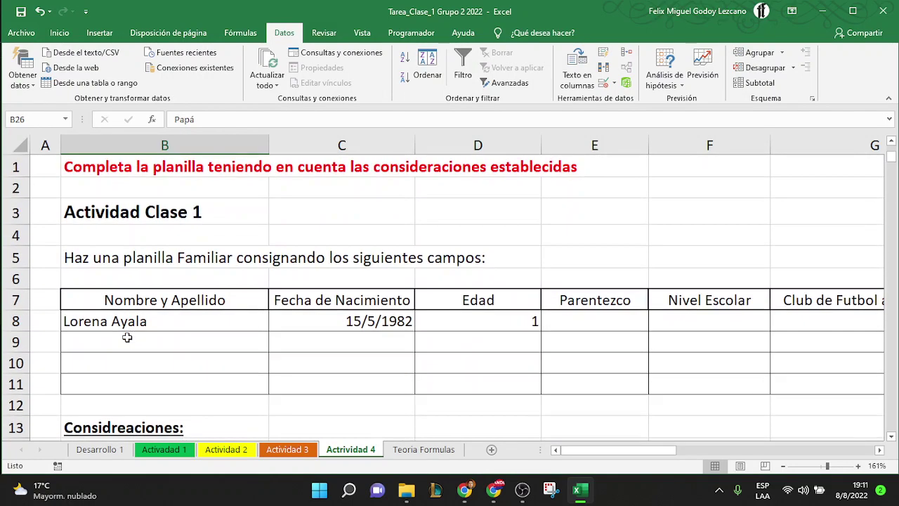
click(127, 338)
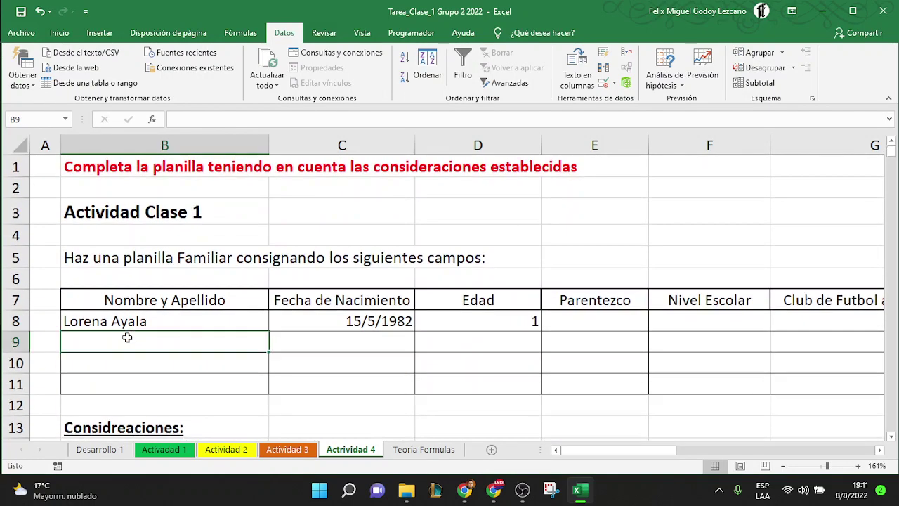
Give cells E8:E11 a Lista validation rule with source =$B$22:$B$29
click(587, 321)
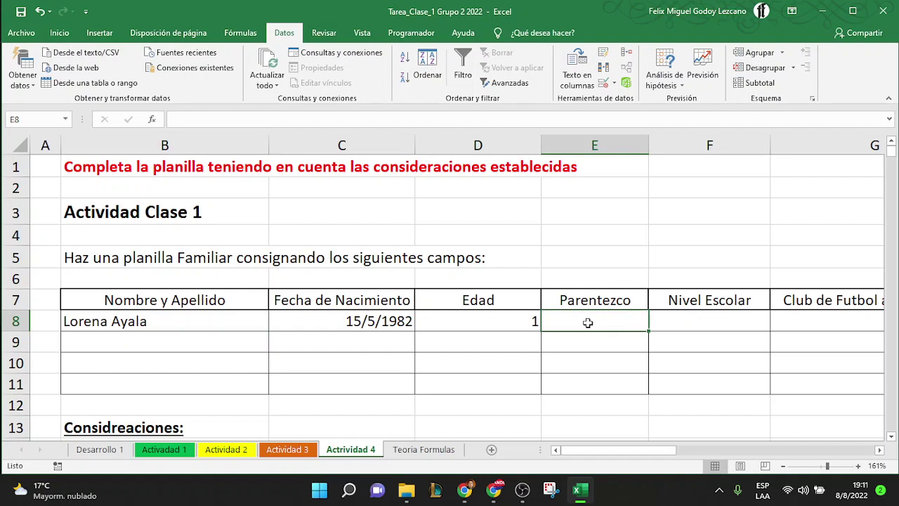
key(shift+Down)
key(shift+Down)
key(shift+Down)
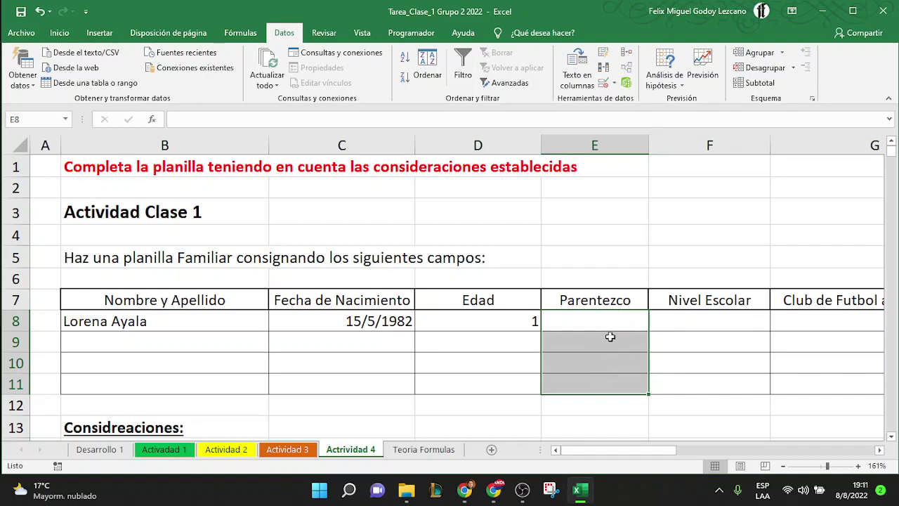
click(602, 84)
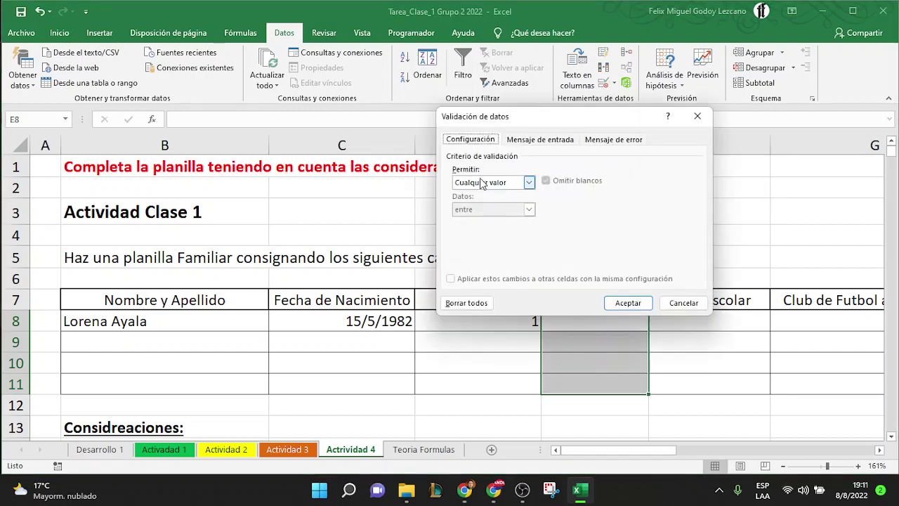
click(520, 184)
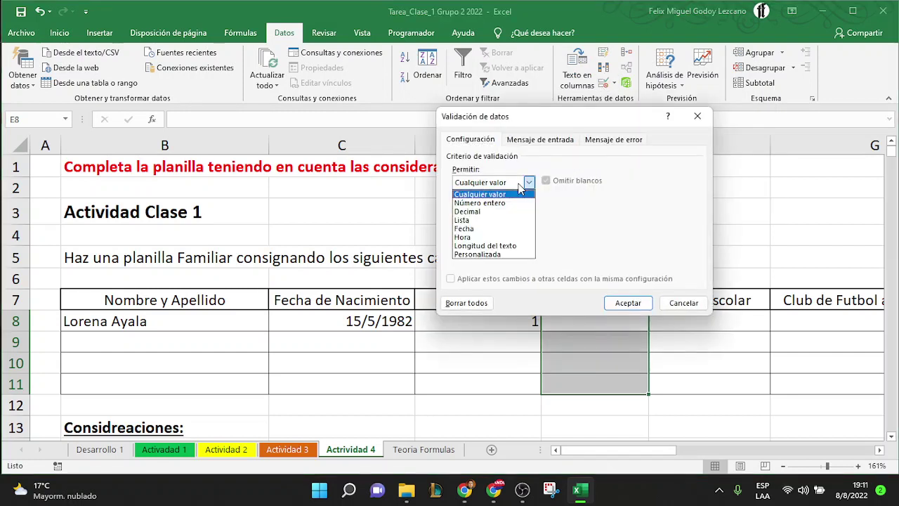
click(479, 221)
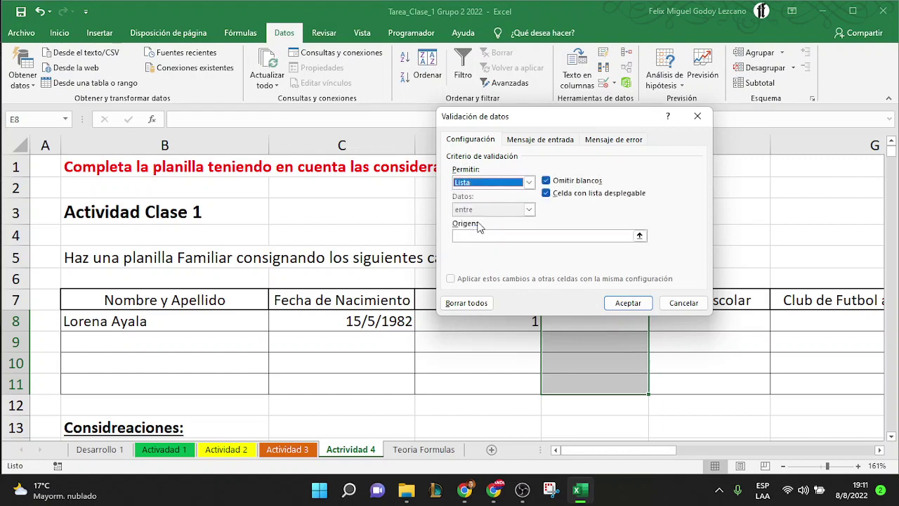
click(509, 236)
click(640, 237)
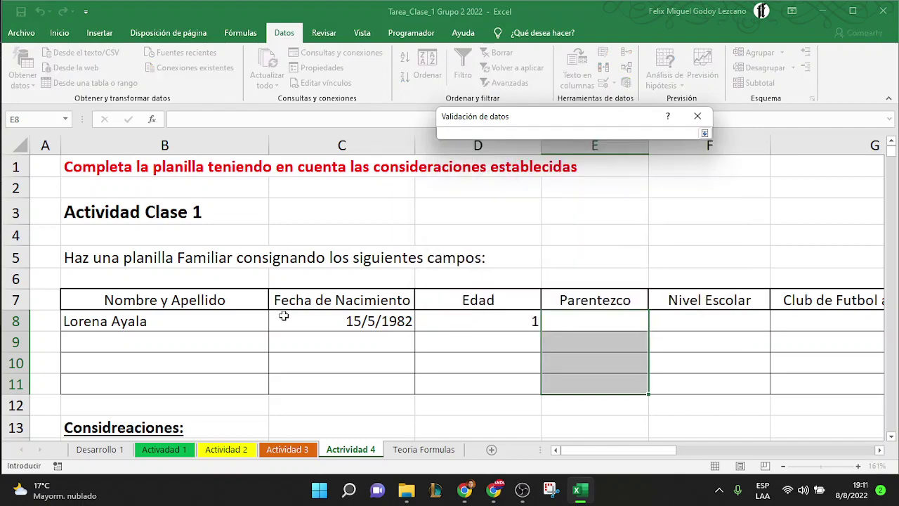
scroll(283, 315, down, 2)
scroll(283, 316, down, 5)
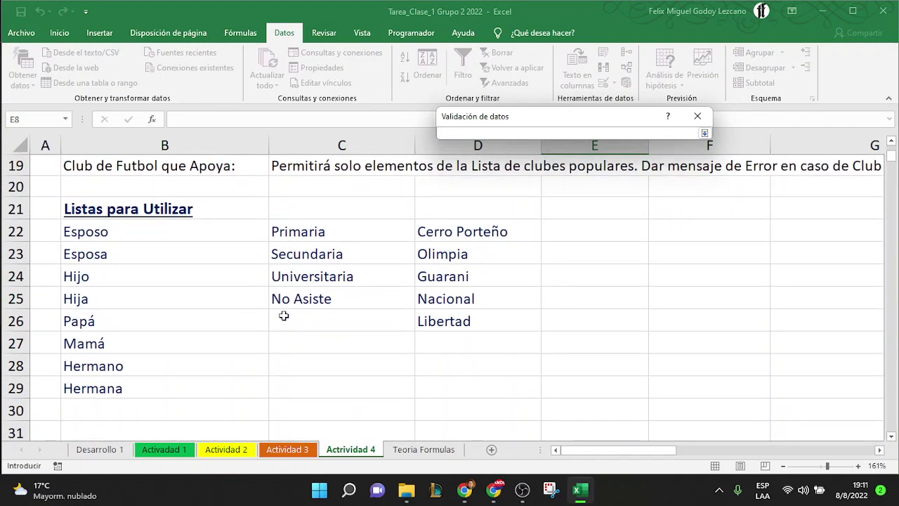
drag(110, 231, 125, 387)
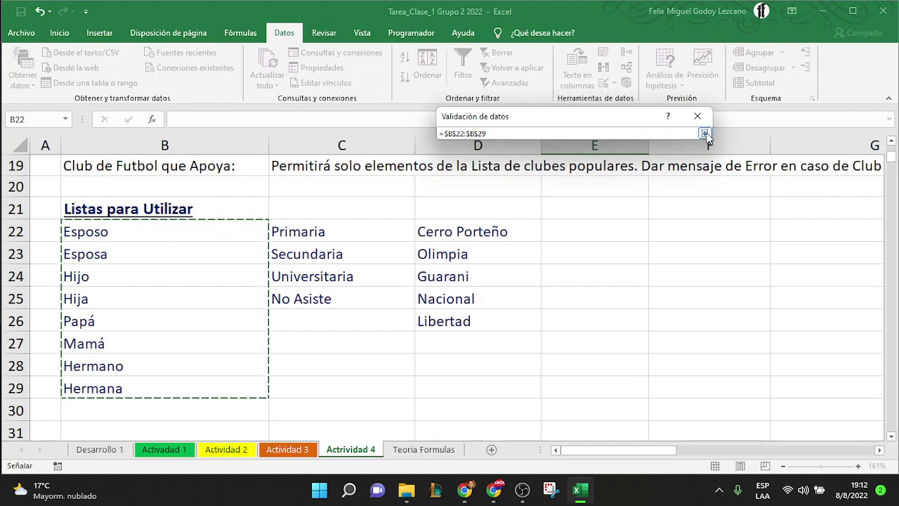
click(705, 135)
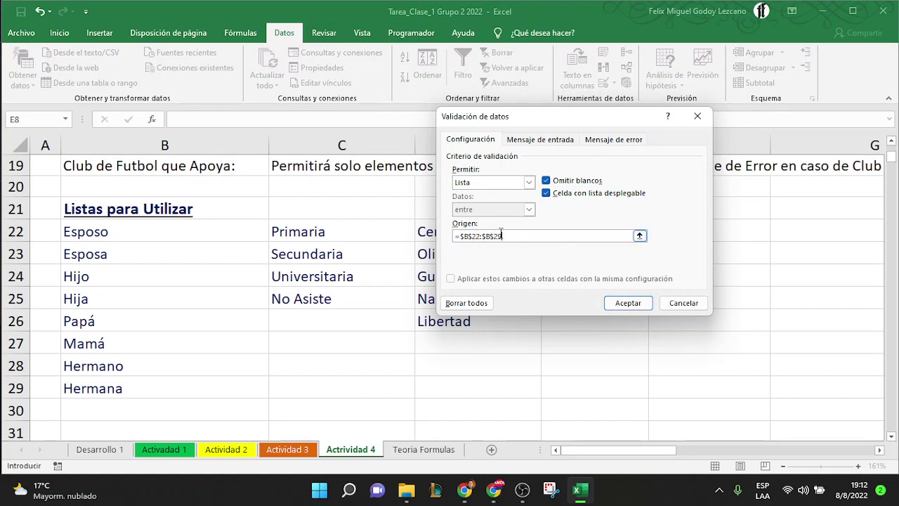
click(634, 307)
Pick Esposa for E8 from the Parentezco dropdown
scroll(627, 254, up, 6)
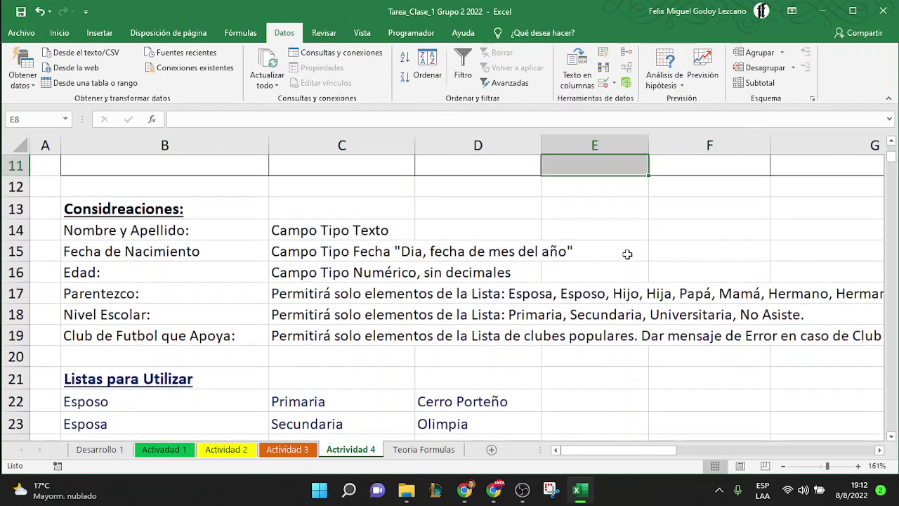
click(595, 279)
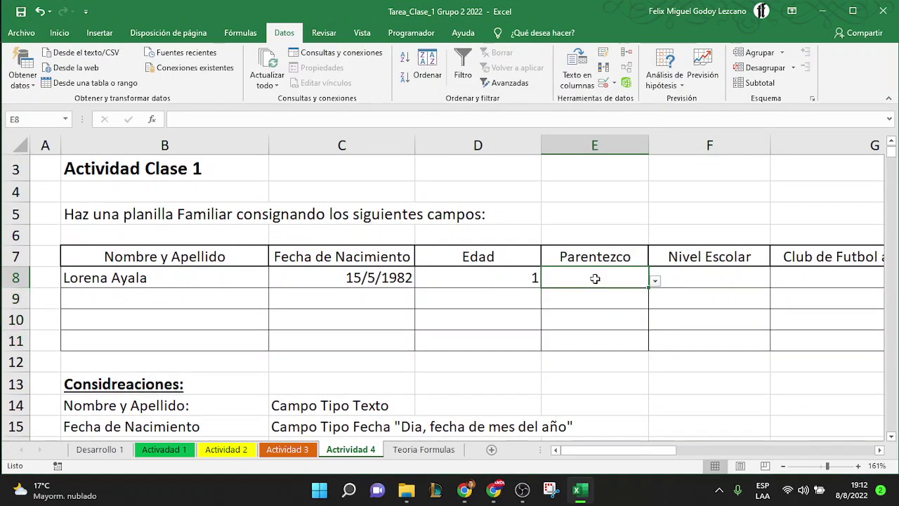
click(655, 280)
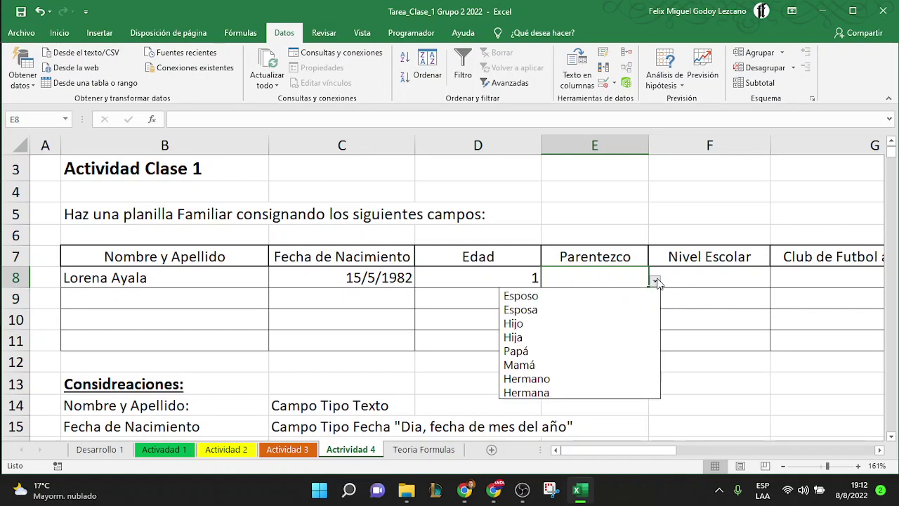
click(557, 315)
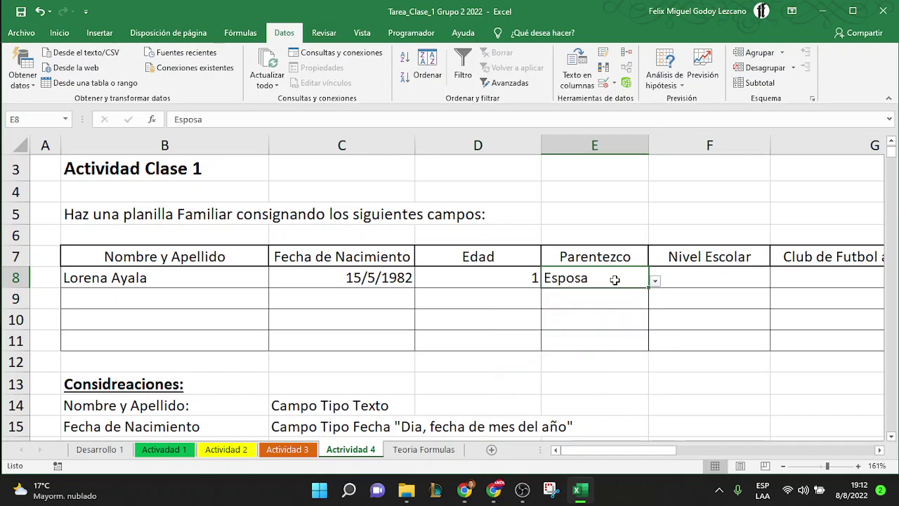
text(Esposa)
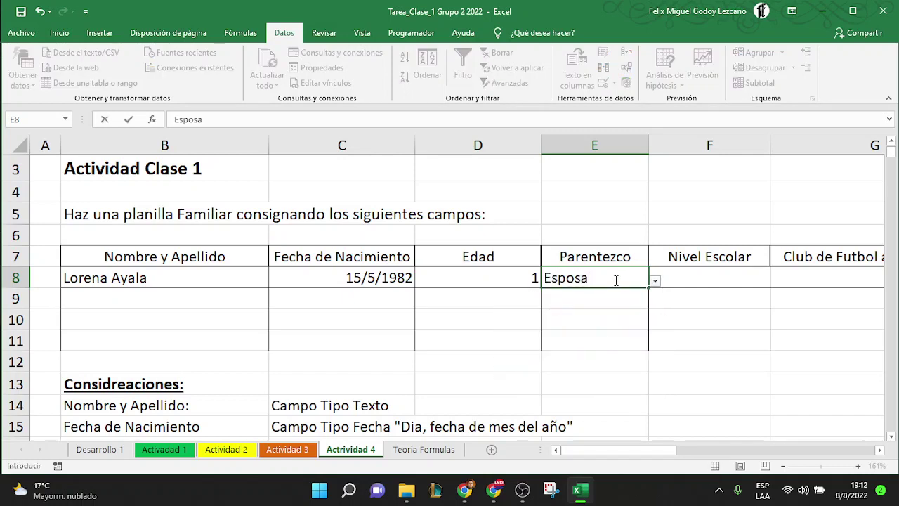
key(Return)
Overwrite E8 with Esposo, then type Tatarabuelo to test the list validation
click(615, 280)
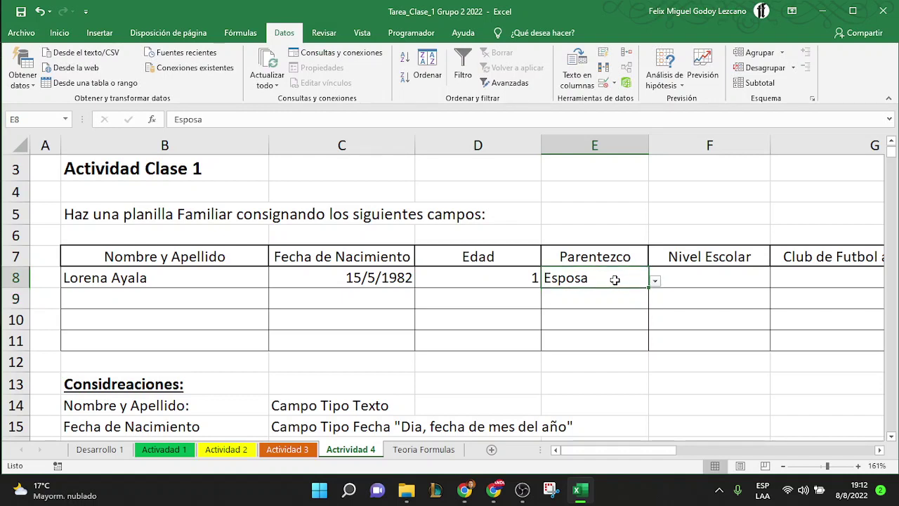
text(Esposo)
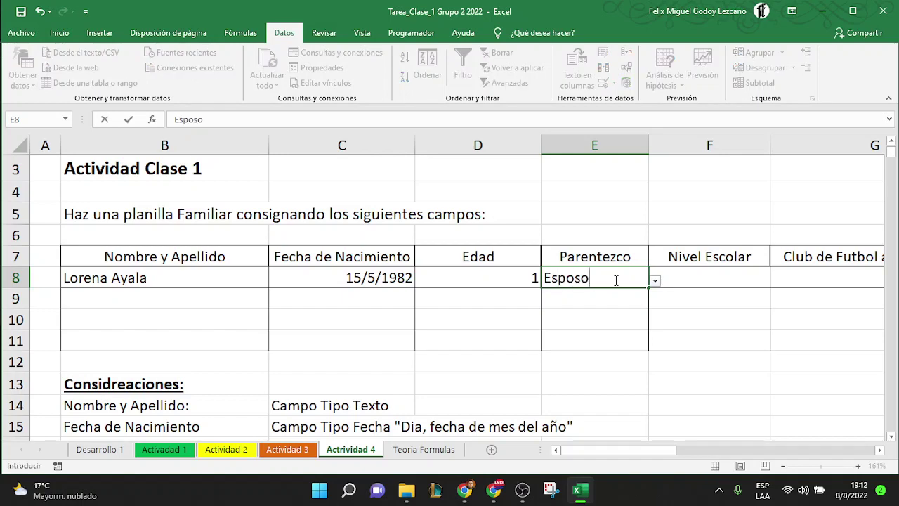
key(Return)
click(614, 280)
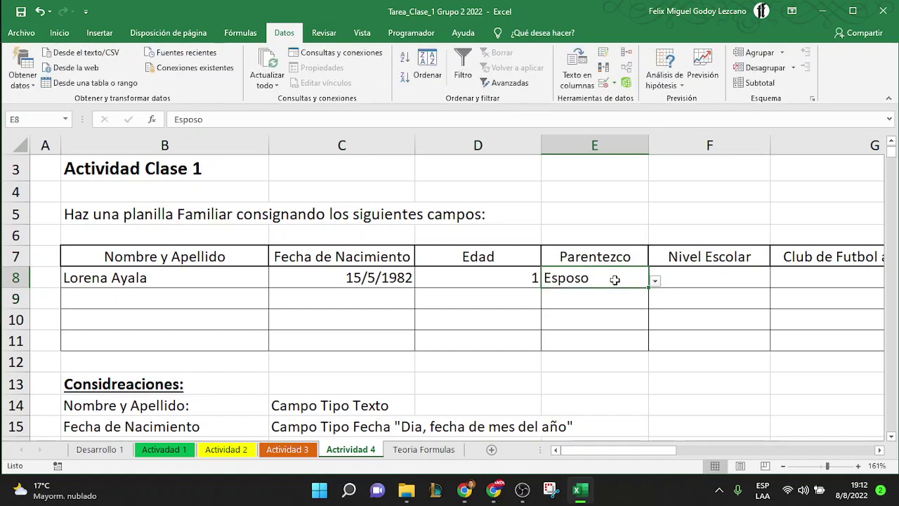
text(TE)
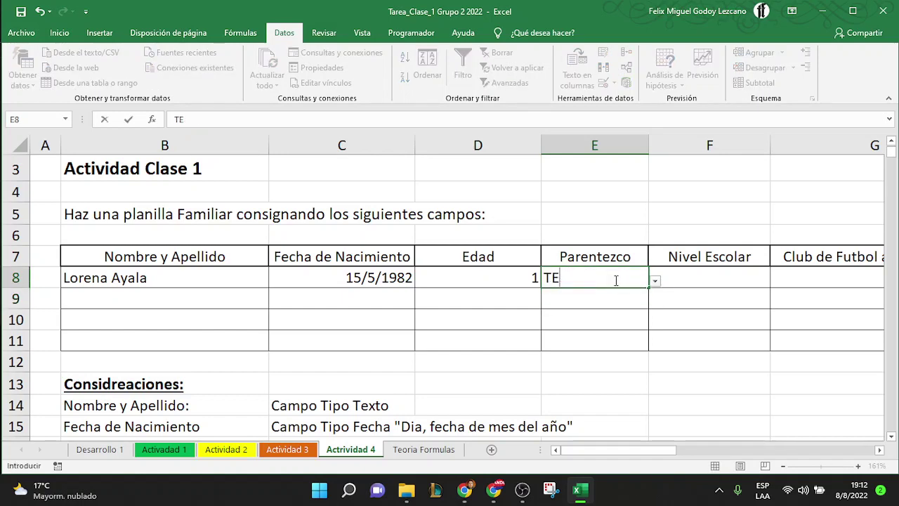
key(BackSpace)
text(atarabu)
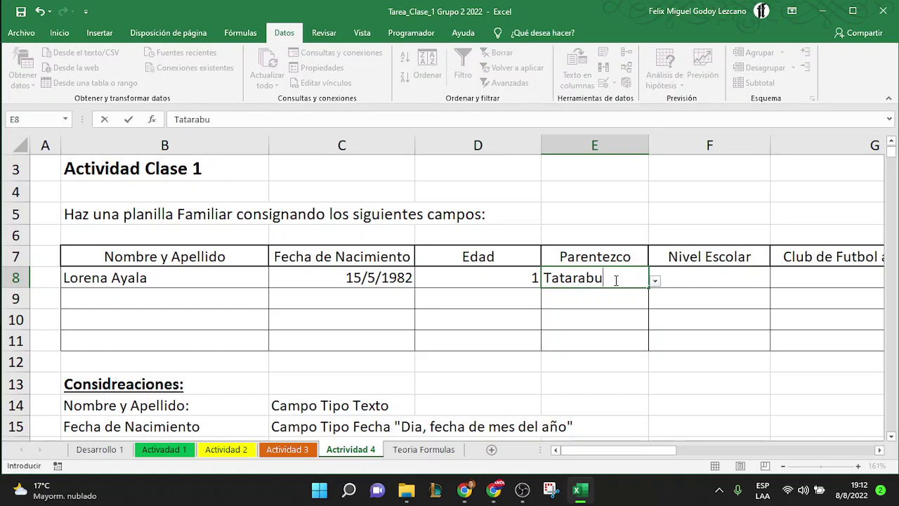
text(elo)
key(Return)
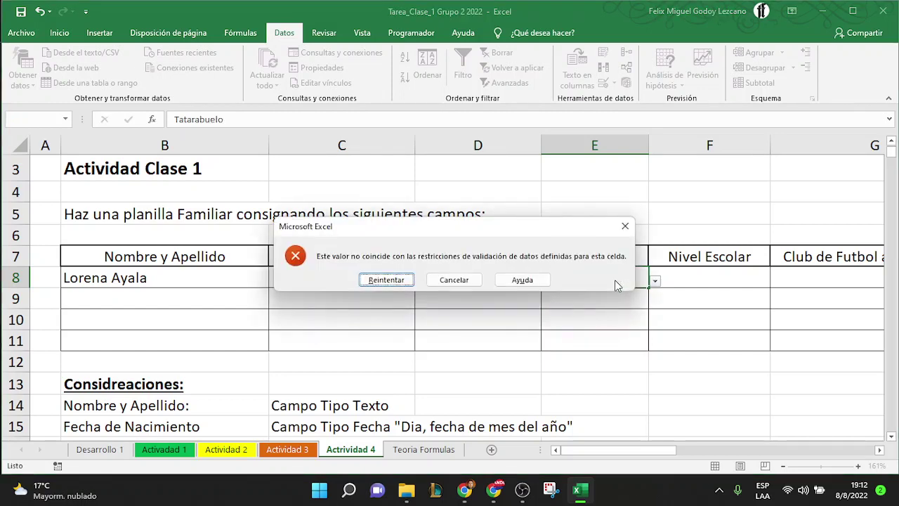
Dismiss the Tatarabuelo error and choose Mamá for E8 from the dropdown
click(400, 279)
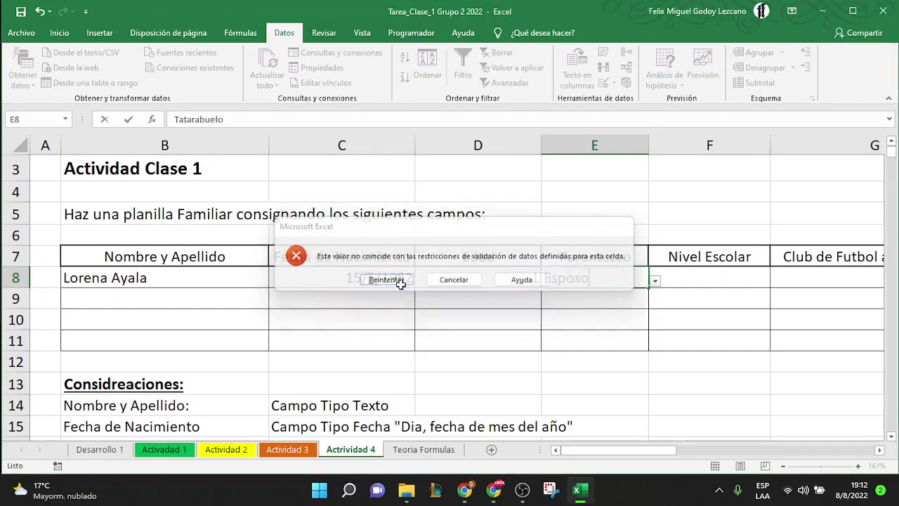
key(BackSpace)
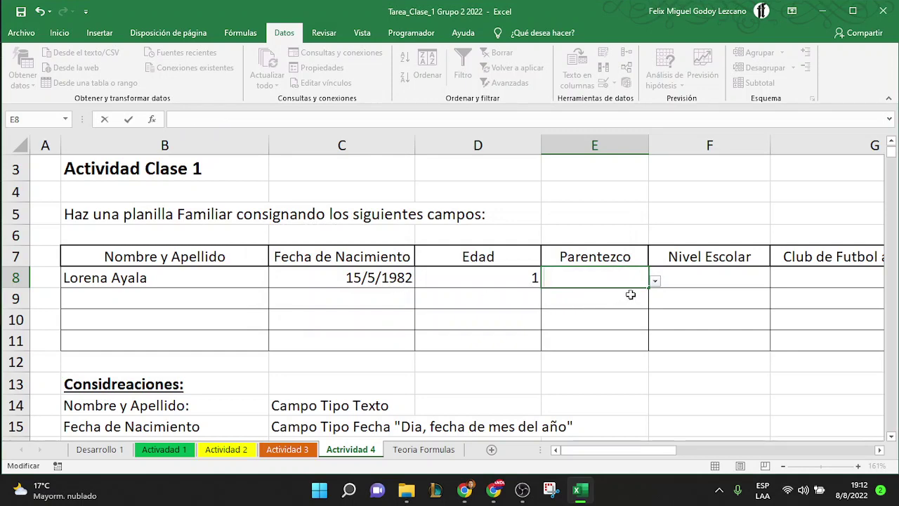
click(654, 280)
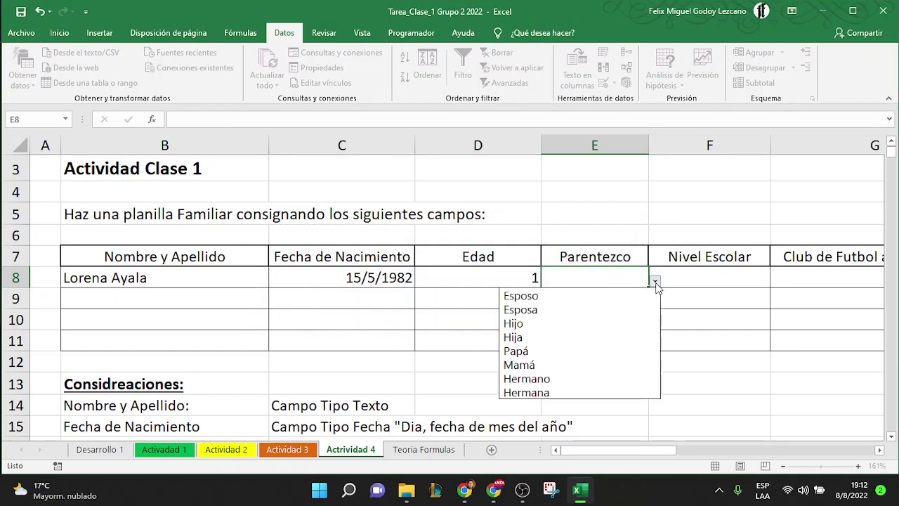
click(555, 365)
click(607, 311)
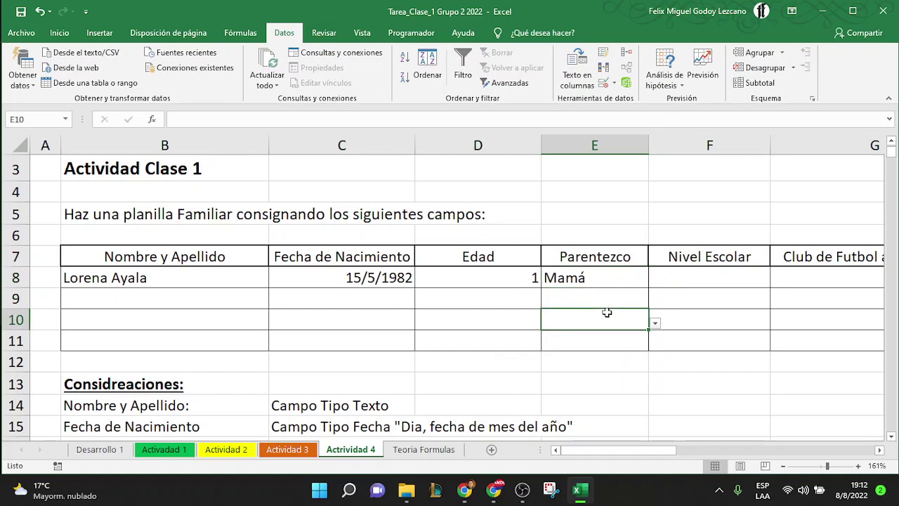
click(607, 281)
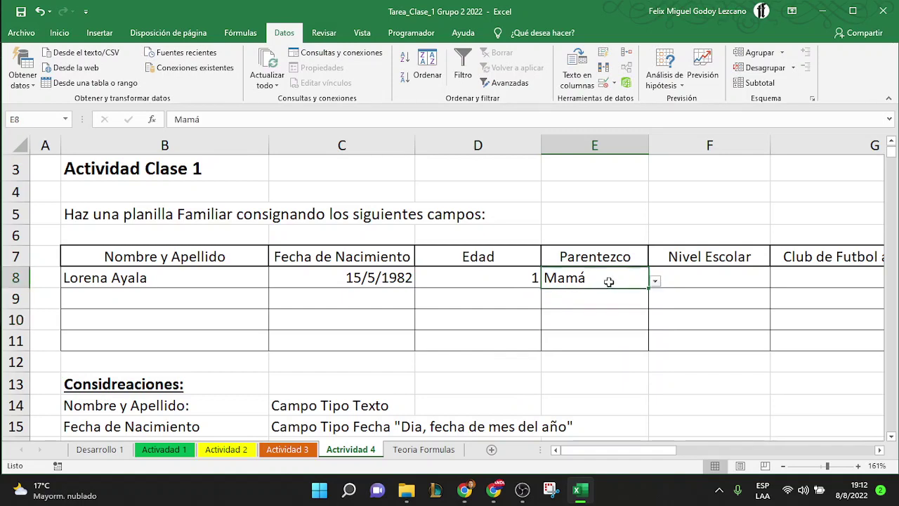
click(602, 82)
click(556, 141)
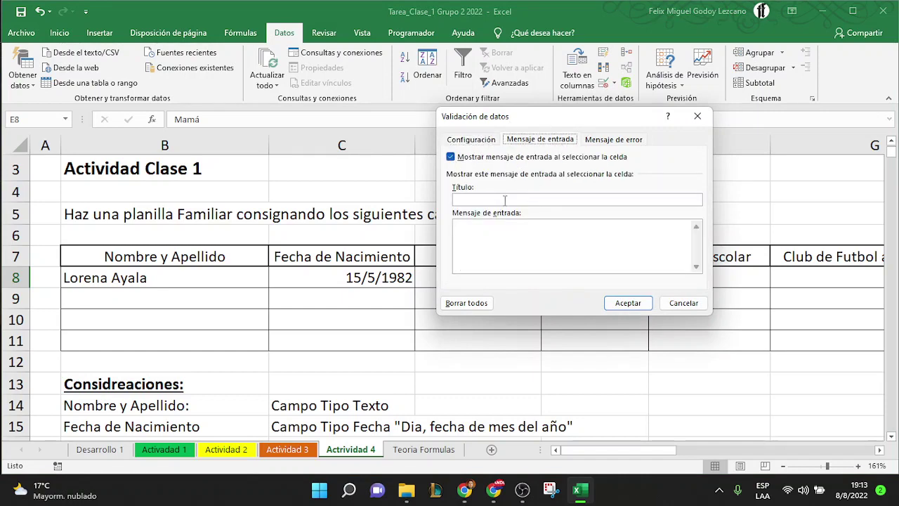
click(504, 200)
click(613, 140)
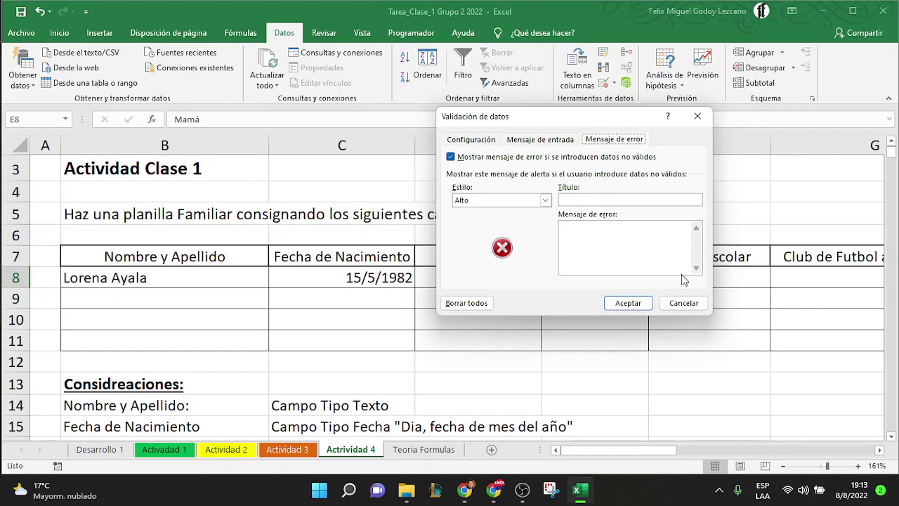
click(683, 304)
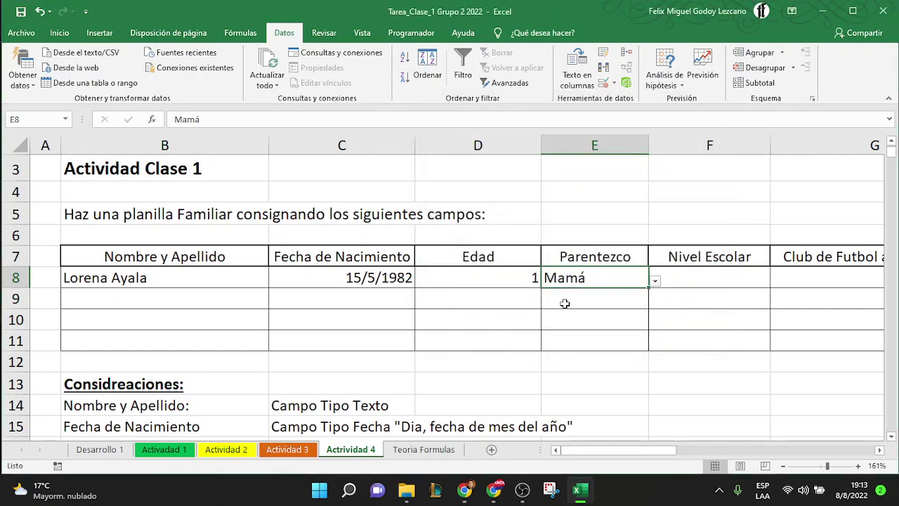
scroll(564, 303, down, 3)
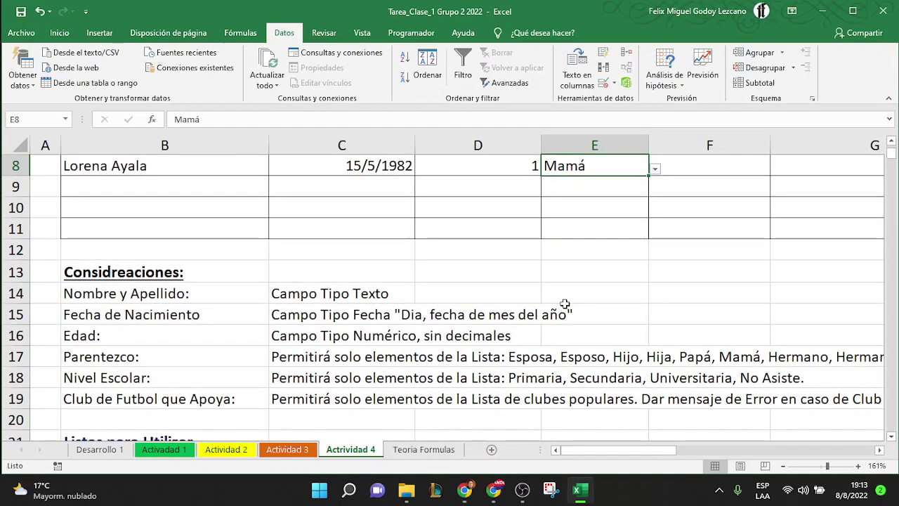
scroll(564, 303, down, 2)
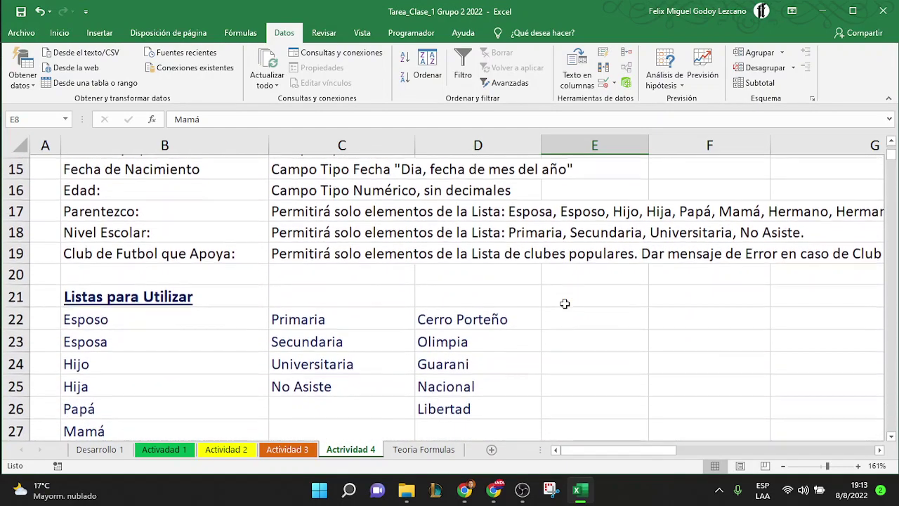
scroll(565, 303, up, 1)
scroll(564, 304, down, 3)
scroll(565, 303, up, 6)
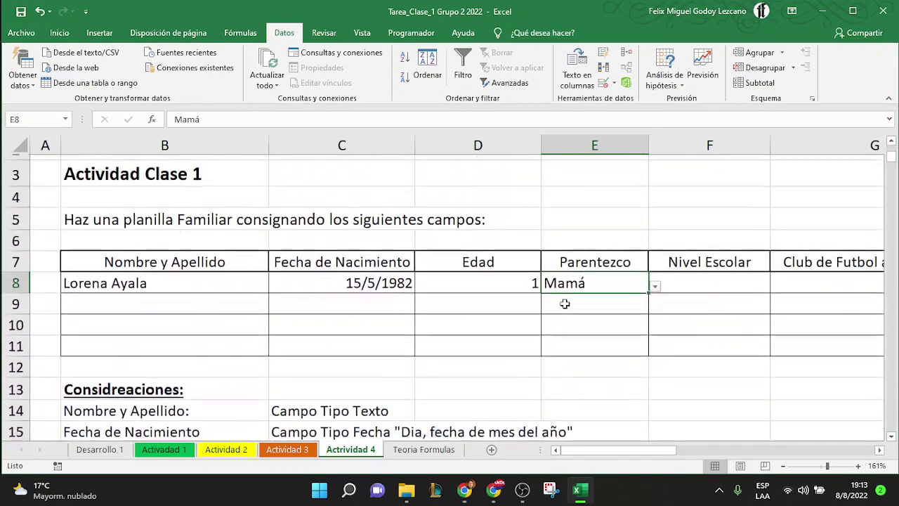
click(879, 450)
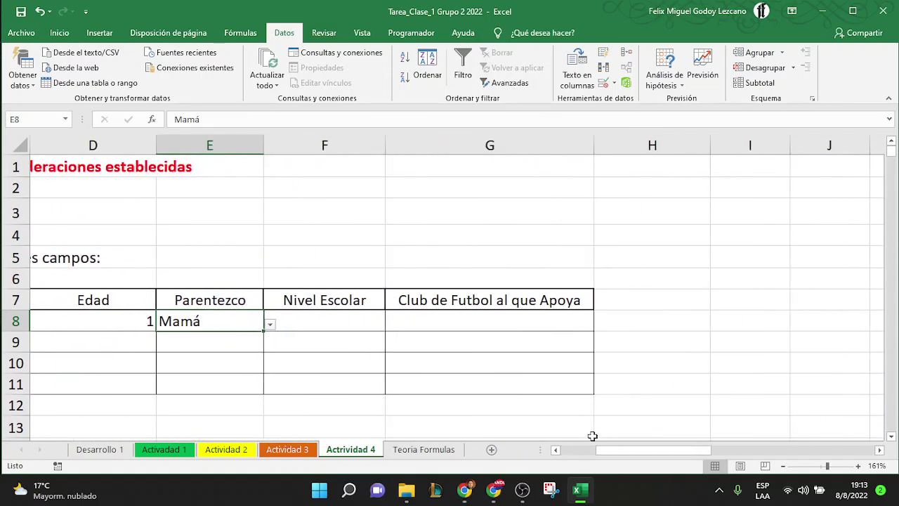
click(564, 450)
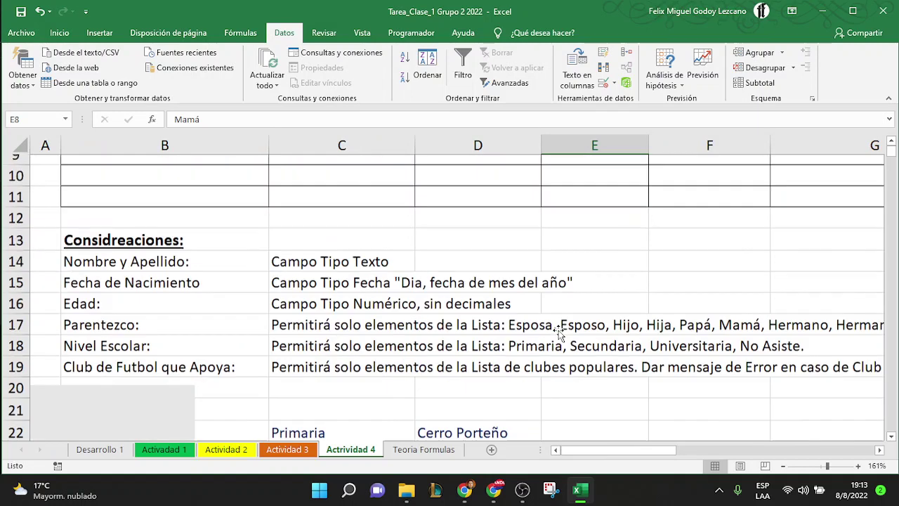
scroll(557, 330, down, 6)
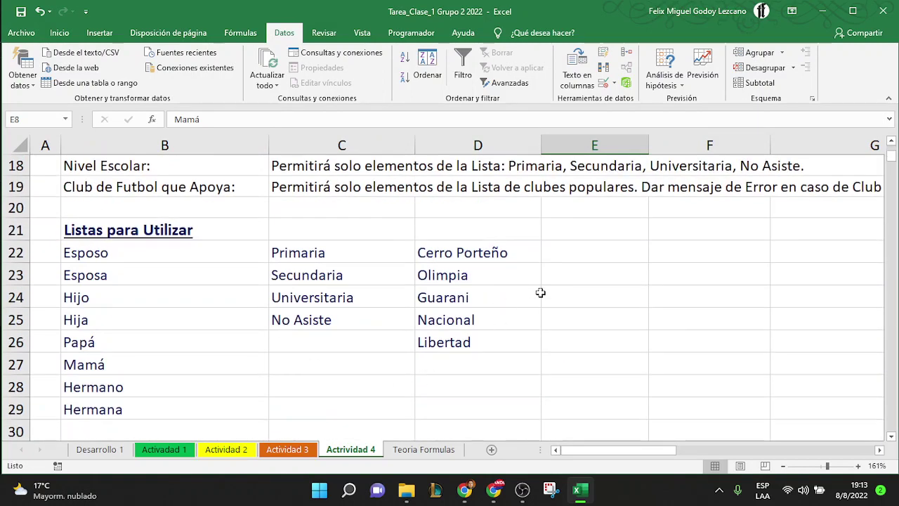
click(483, 360)
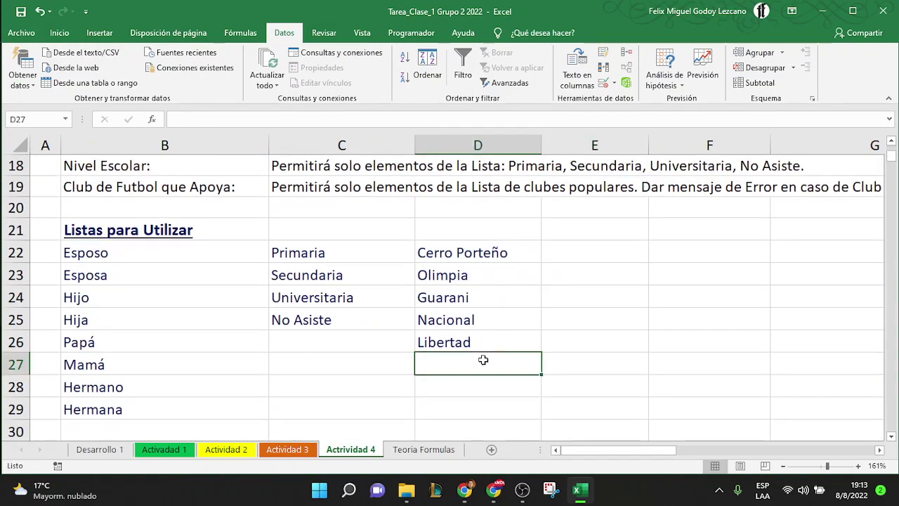
scroll(483, 360, down, 2)
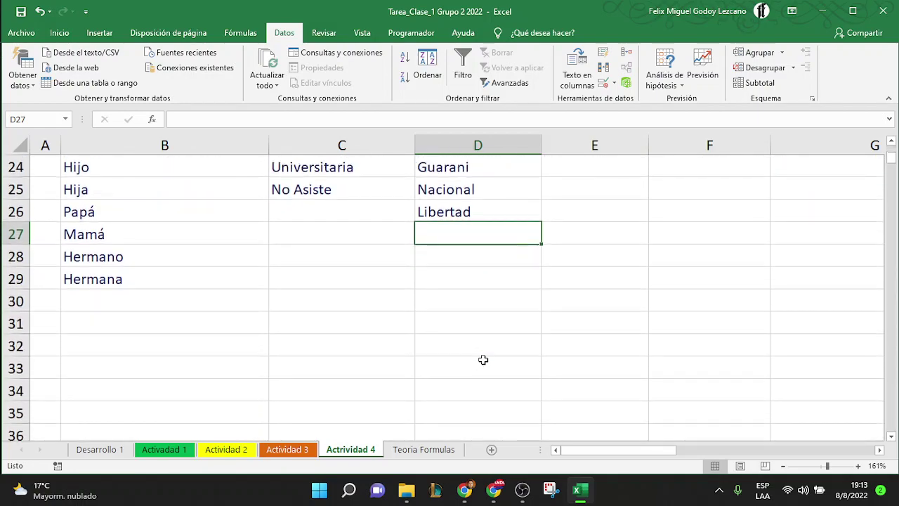
scroll(483, 360, up, 8)
scroll(483, 359, down, 1)
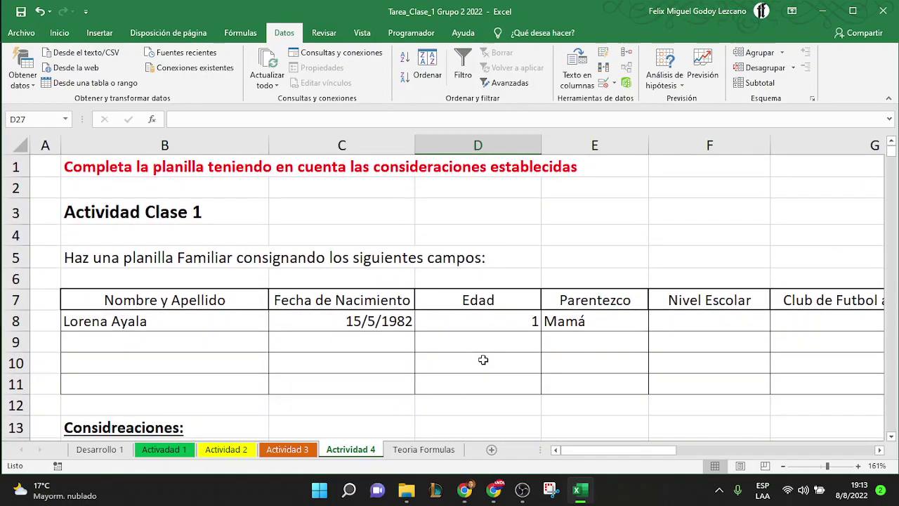
click(64, 258)
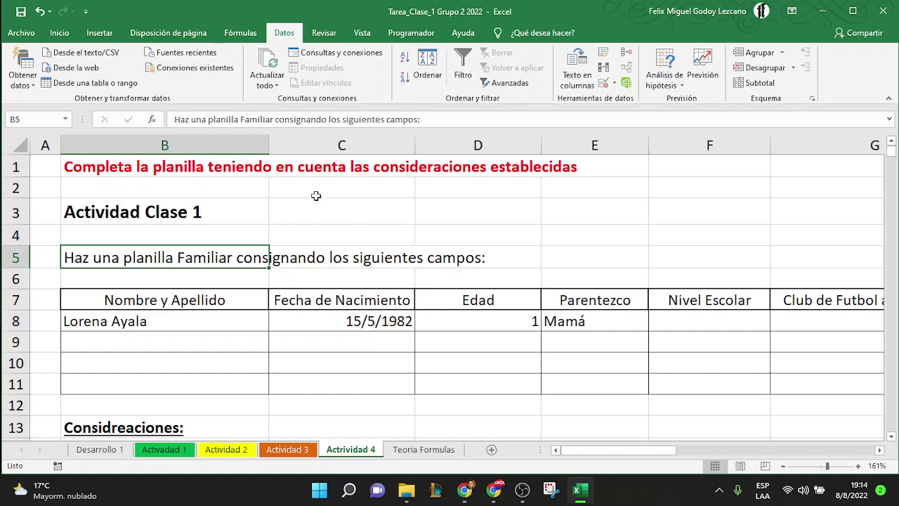
click(135, 170)
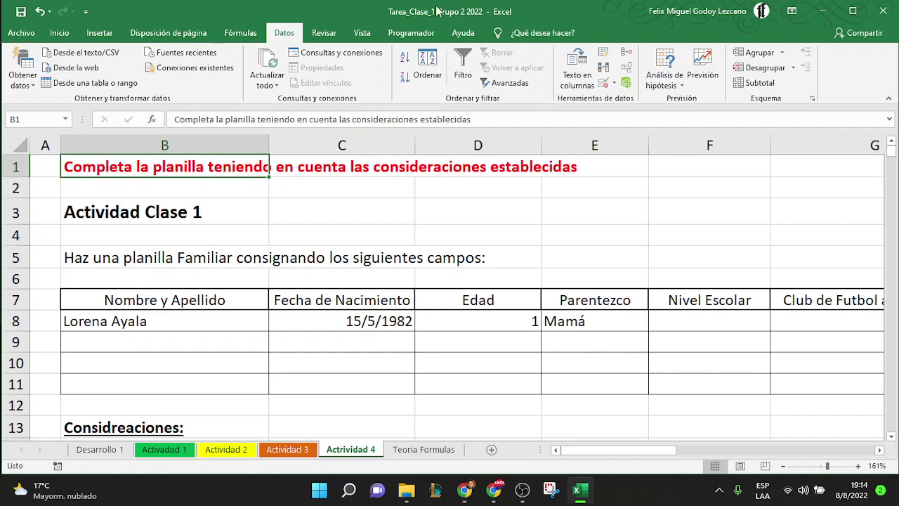
Save Tarea_Clase_1 Grupo 2 2022.xlsx while closing Excel, close the folder window, and return to Meet
click(884, 12)
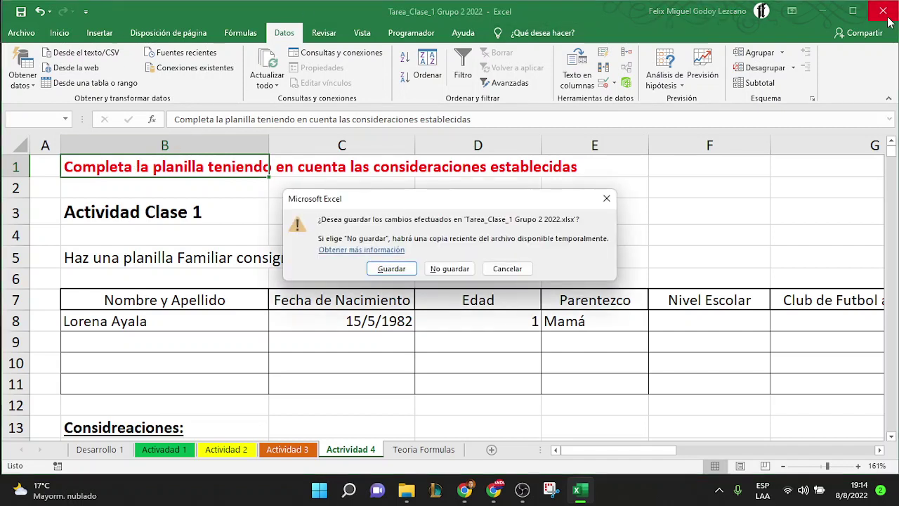
click(389, 273)
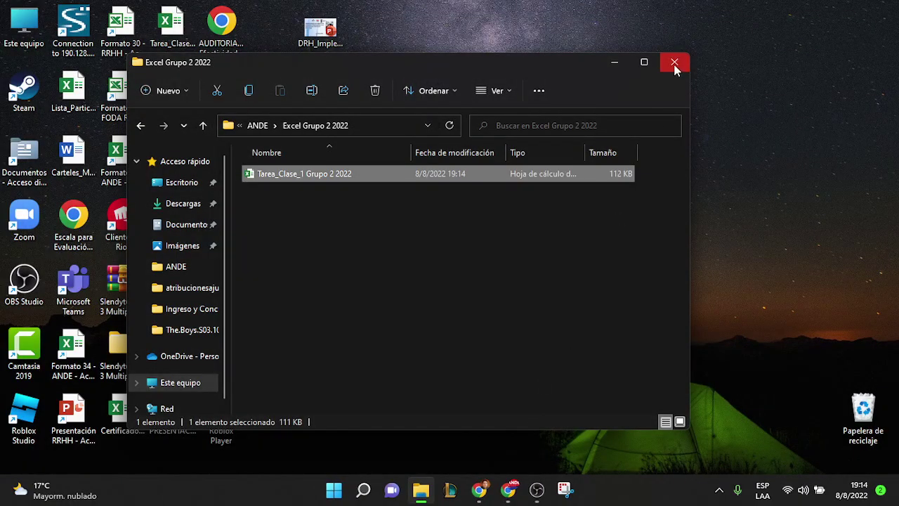
click(674, 63)
mouse_move(511, 494)
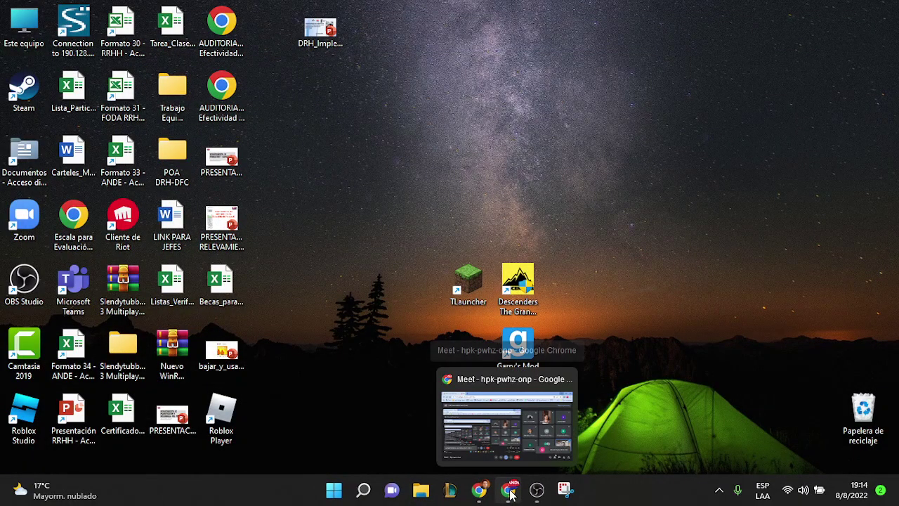
click(510, 419)
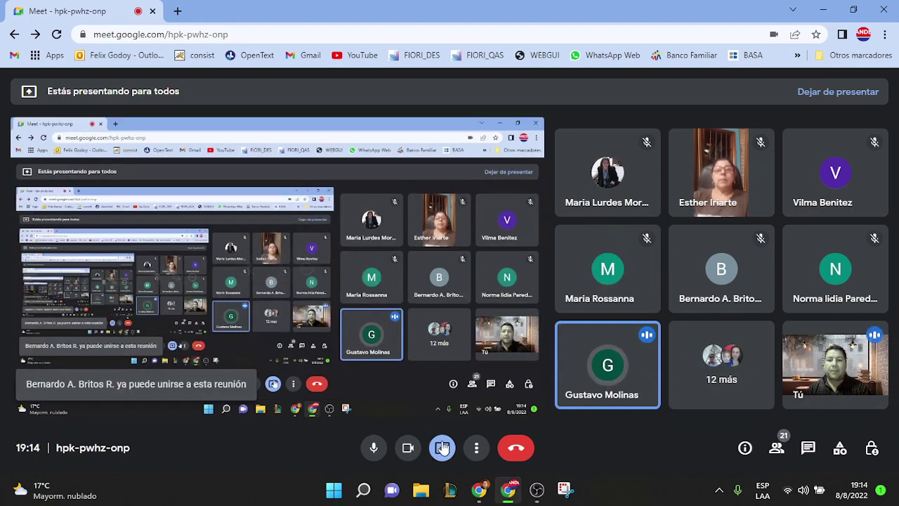
Stop presenting the screen in Google Meet with Dejar de presentar
click(442, 447)
click(465, 407)
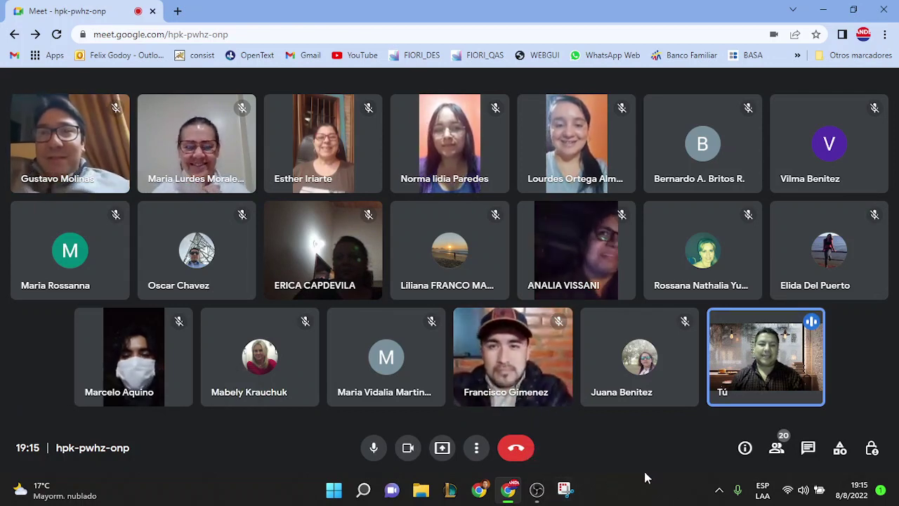
Snip the Meet participant grid with Herramienta Recortes, then switch to the OBS window
click(565, 490)
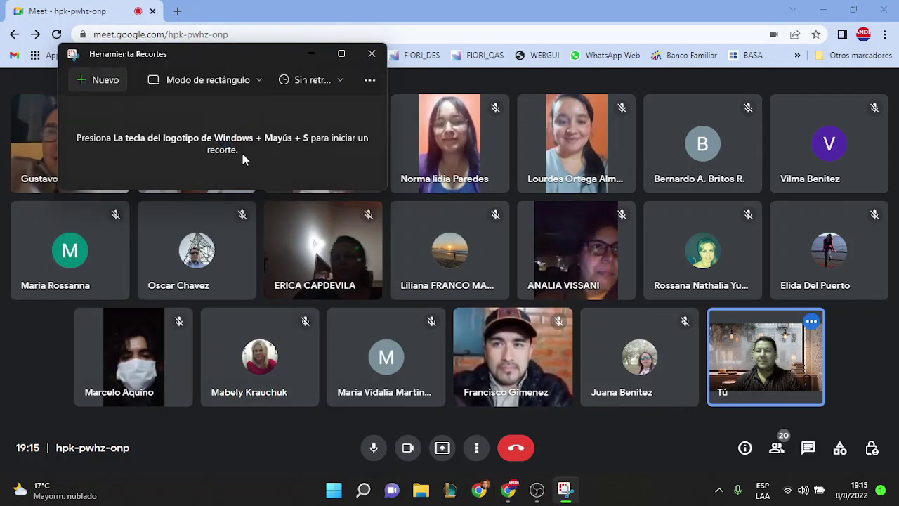
click(106, 80)
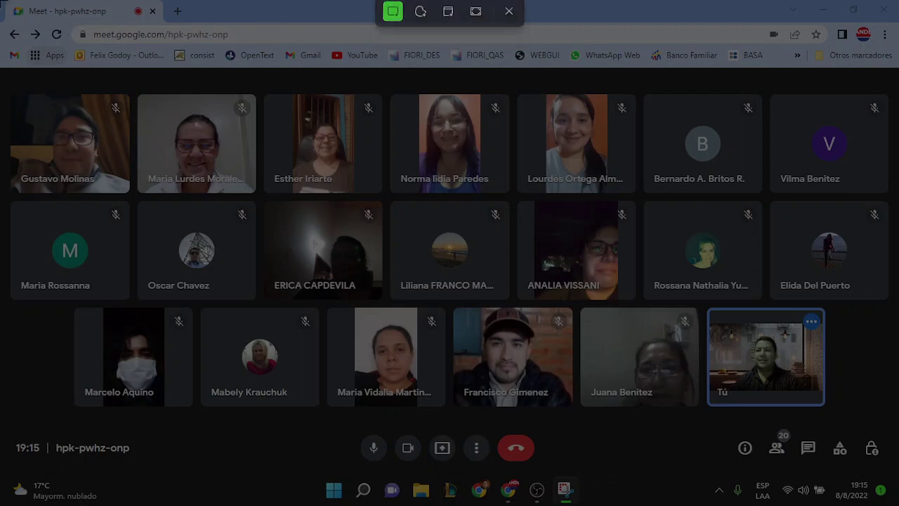
drag(9, 4, 896, 430)
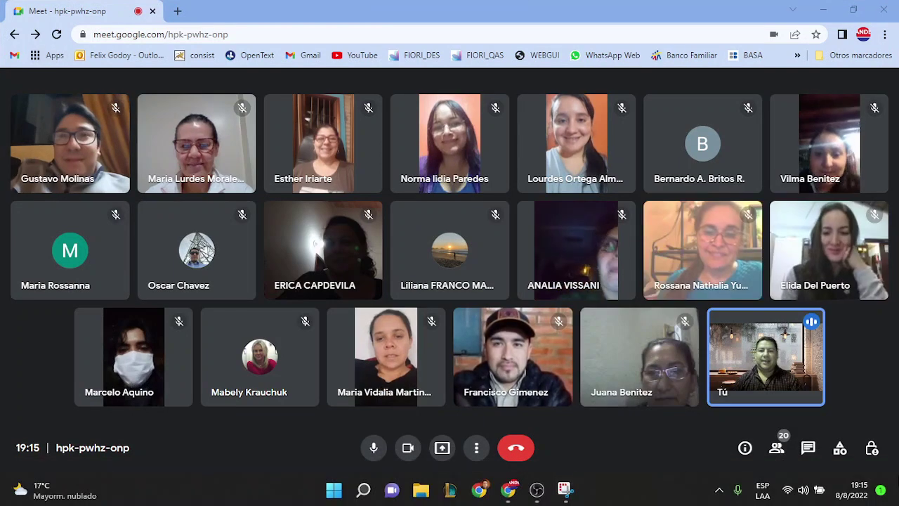
click(572, 494)
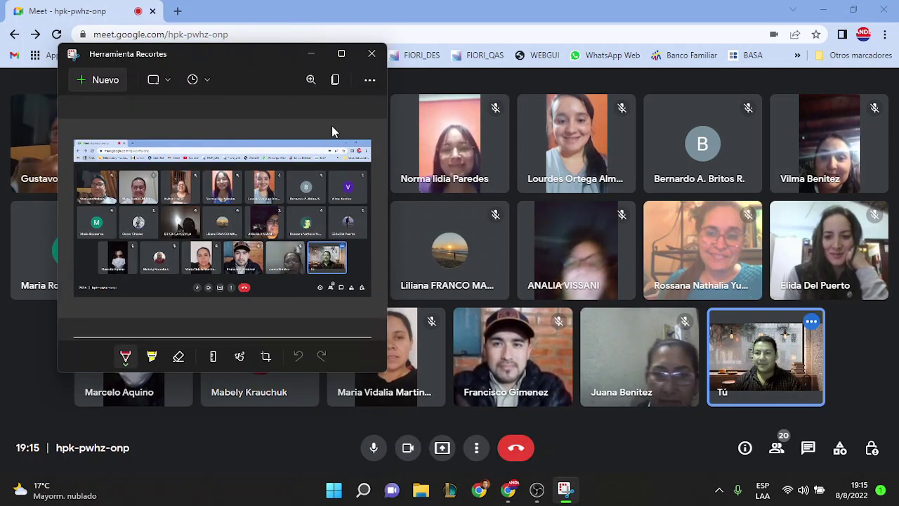
click(330, 13)
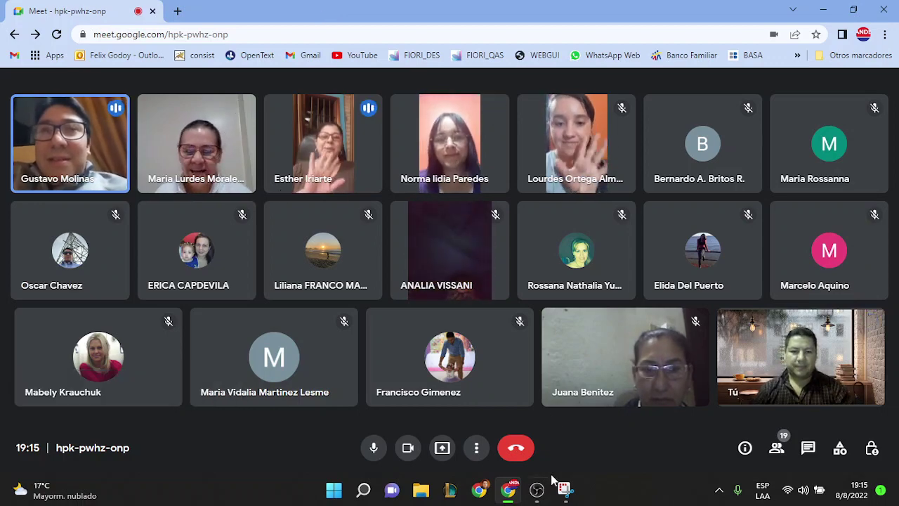
click(537, 490)
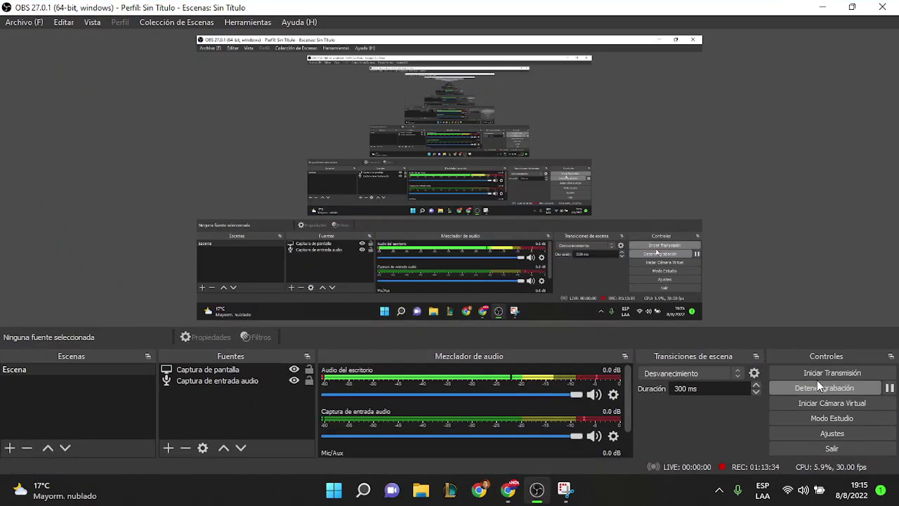